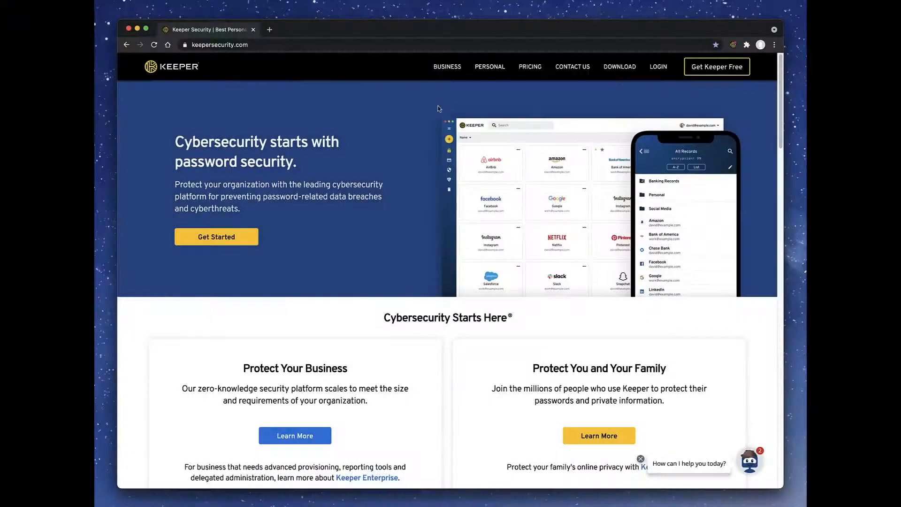
Leave the slides for the keepersecurity.com homepage and drop open the BUSINESS mega-menu
{"action": "mouse_move", "coordinate": [447, 68]}
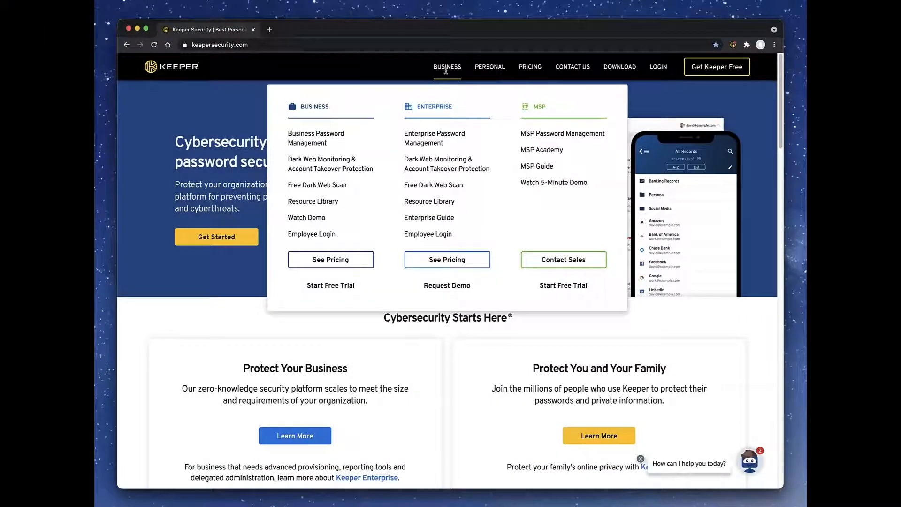
Open the Enterprise overview, then enlarge the Encryption Model's New User Registration diagram
{"action": "left_click", "coordinate": [453, 119]}
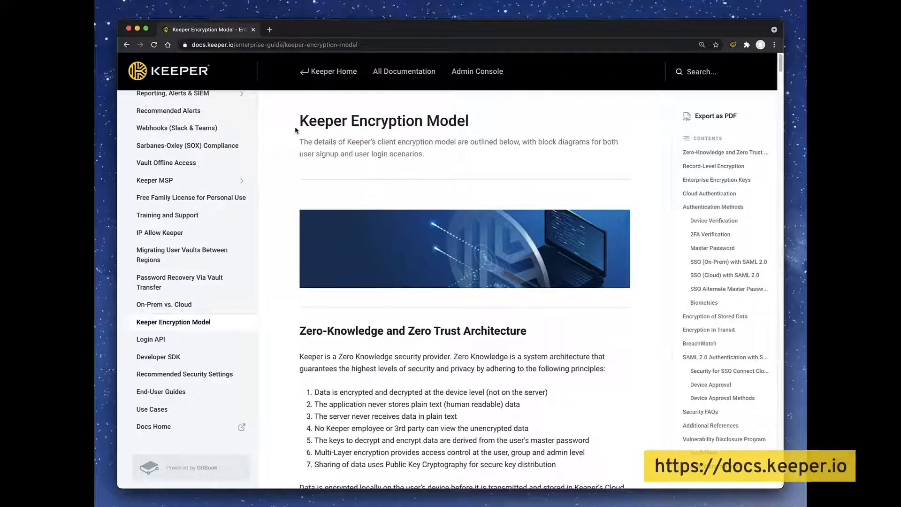
{"action": "scroll", "coordinate": [295, 130], "scroll_direction": "down", "scroll_amount": 1}
{"action": "scroll", "coordinate": [295, 131], "scroll_direction": "down", "scroll_amount": 3}
{"action": "scroll", "coordinate": [291, 133], "scroll_direction": "down", "scroll_amount": 2}
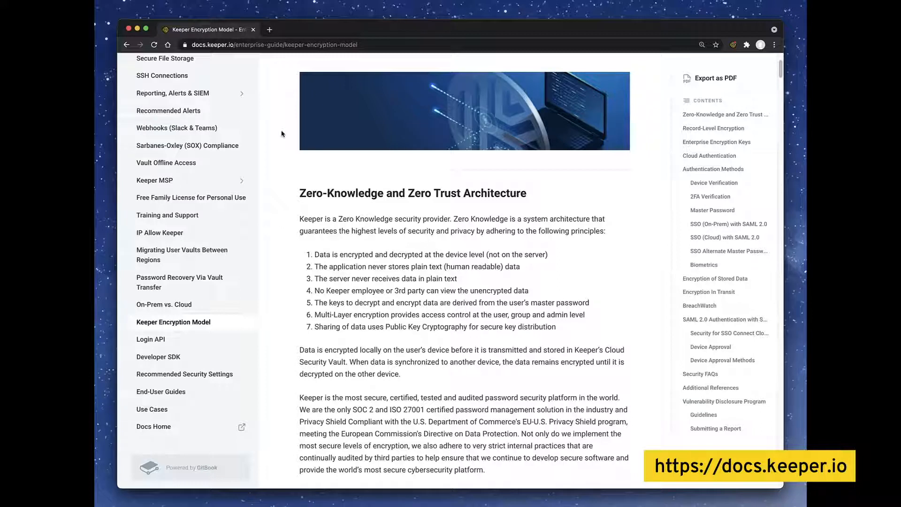
{"action": "scroll", "coordinate": [282, 135], "scroll_direction": "down", "scroll_amount": 10}
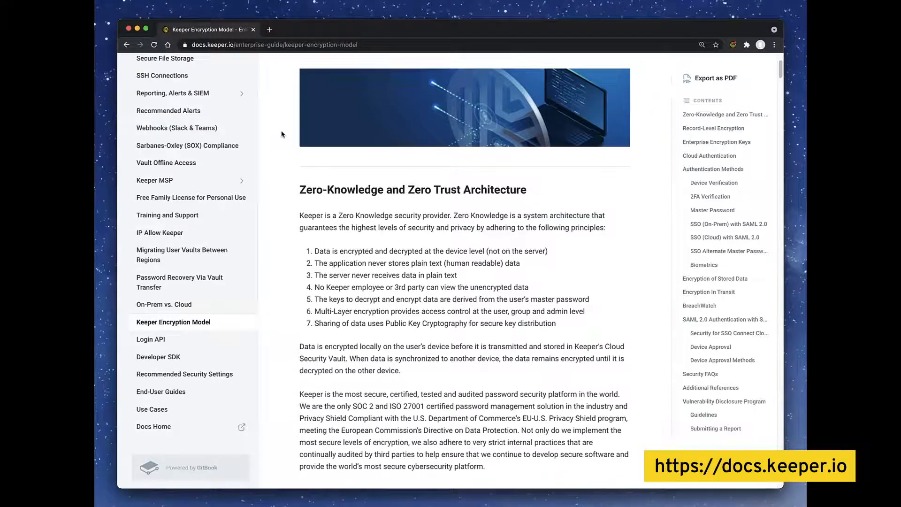
{"action": "scroll", "coordinate": [282, 135], "scroll_direction": "up", "scroll_amount": 2}
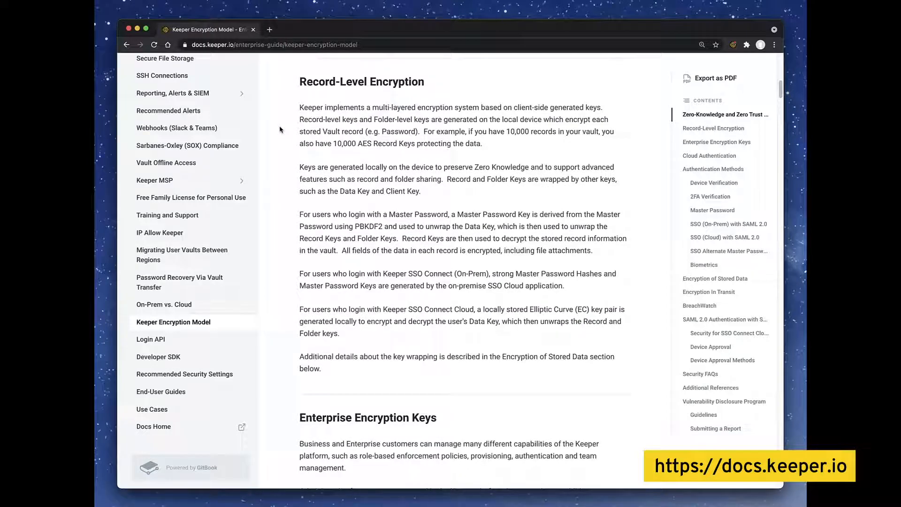
{"action": "scroll", "coordinate": [280, 129], "scroll_direction": "down", "scroll_amount": 15}
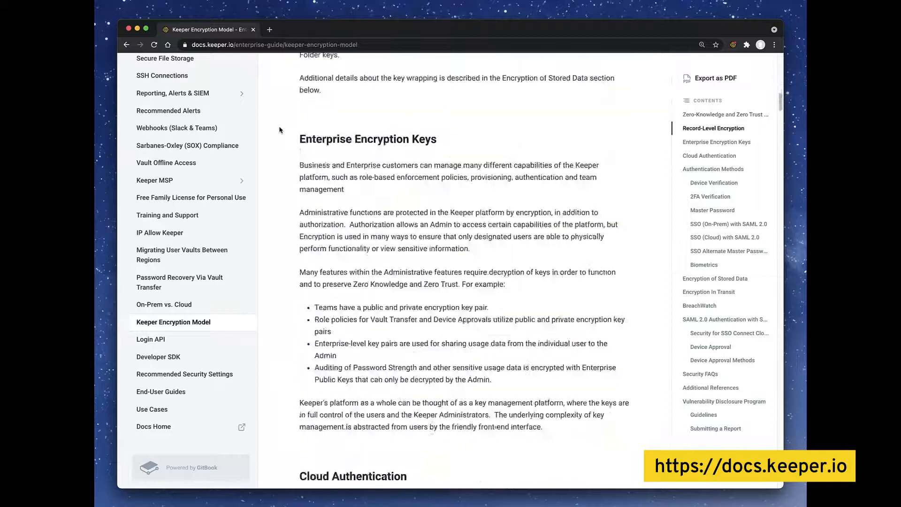
{"action": "scroll", "coordinate": [280, 130], "scroll_direction": "down", "scroll_amount": 12}
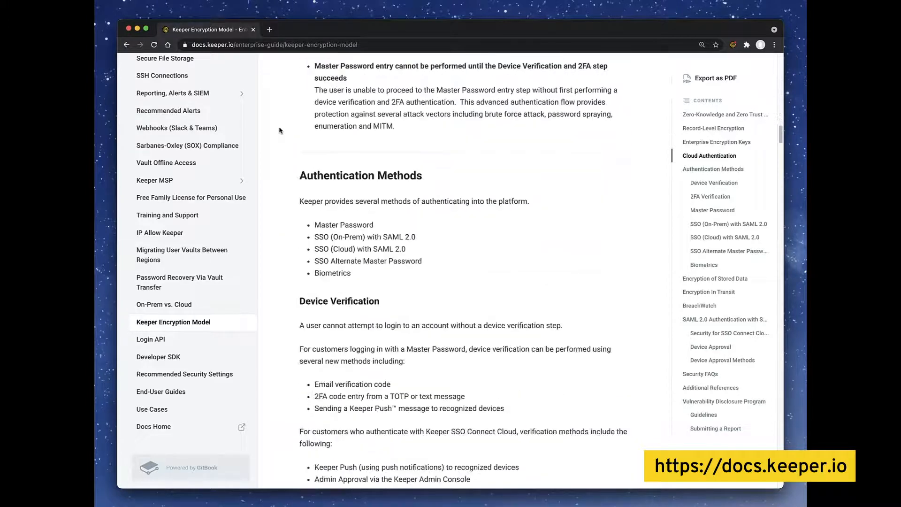
{"action": "scroll", "coordinate": [280, 130], "scroll_direction": "down", "scroll_amount": 15}
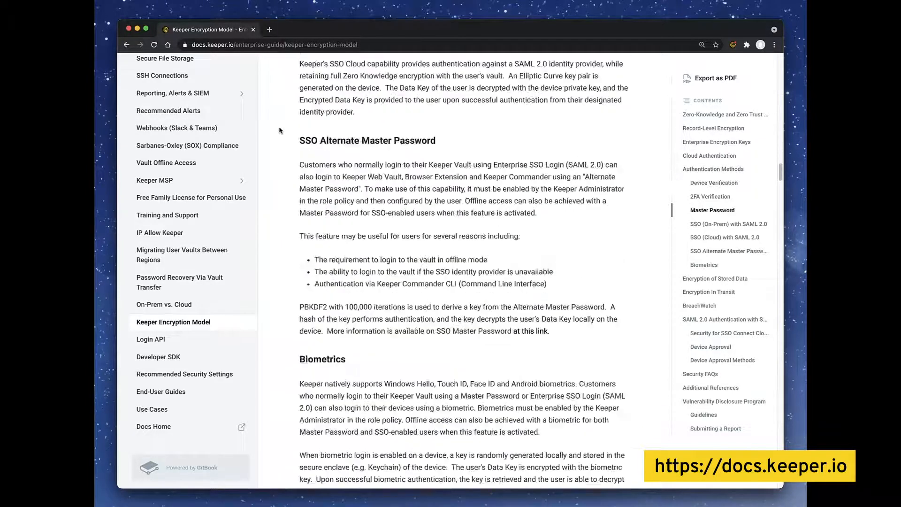
{"action": "scroll", "coordinate": [280, 130], "scroll_direction": "down", "scroll_amount": 10}
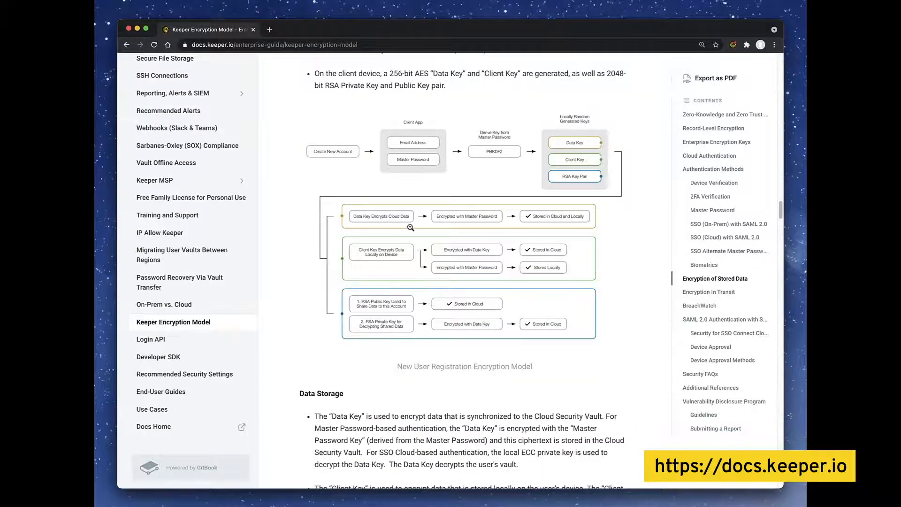
{"action": "left_click", "coordinate": [411, 228]}
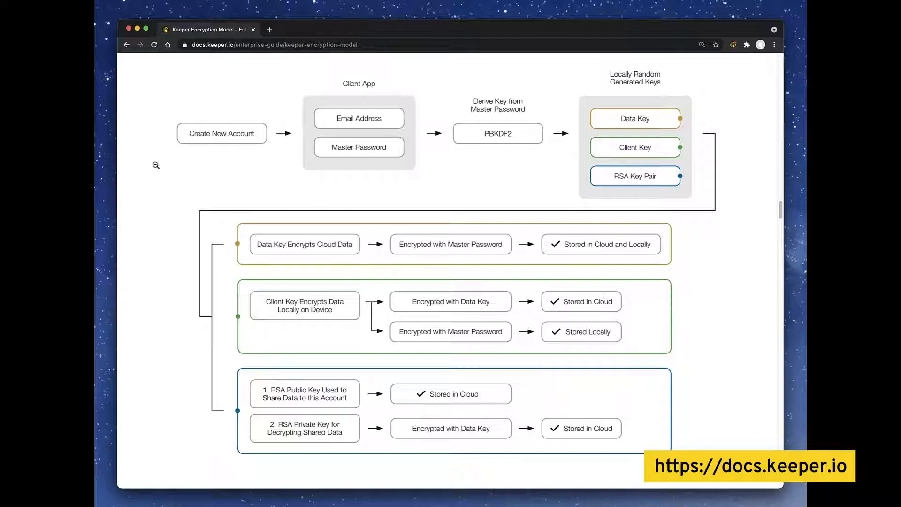
Close the registration diagram and inspect the enlarged Master Password Login diagram
{"action": "left_click", "coordinate": [231, 188]}
{"action": "scroll", "coordinate": [295, 237], "scroll_direction": "down", "scroll_amount": 10}
{"action": "scroll", "coordinate": [295, 237], "scroll_direction": "down", "scroll_amount": 8}
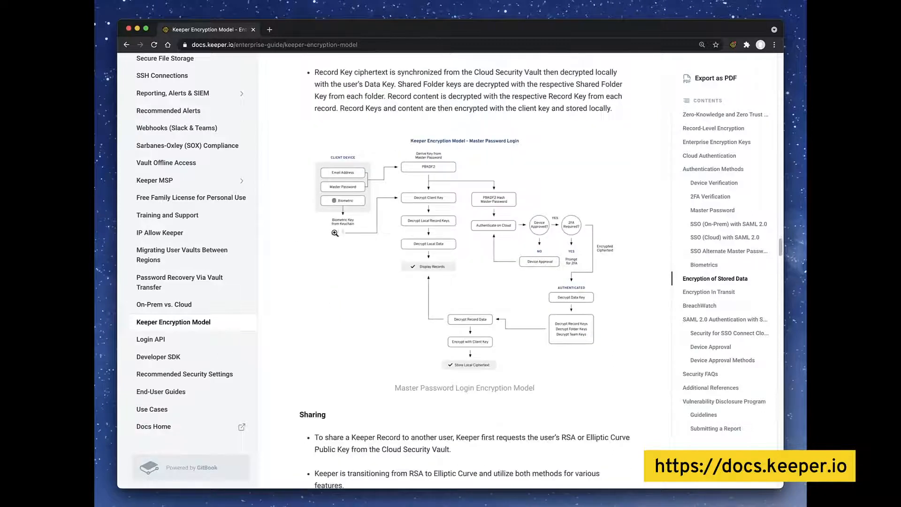
{"action": "left_click", "coordinate": [384, 233]}
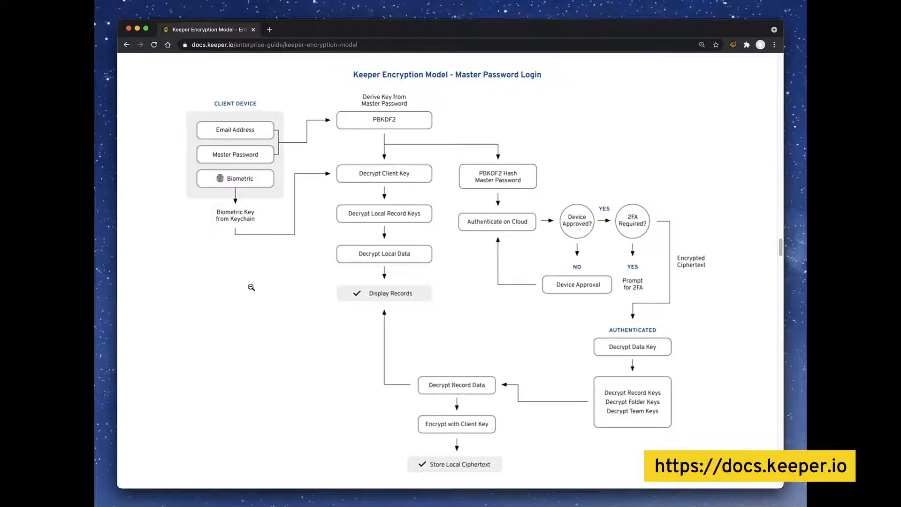
{"action": "left_click", "coordinate": [251, 288]}
Scroll on to enlarge and review the SSO Connect Cloud diagram, then continue down
{"action": "scroll", "coordinate": [296, 309], "scroll_direction": "down", "scroll_amount": 2}
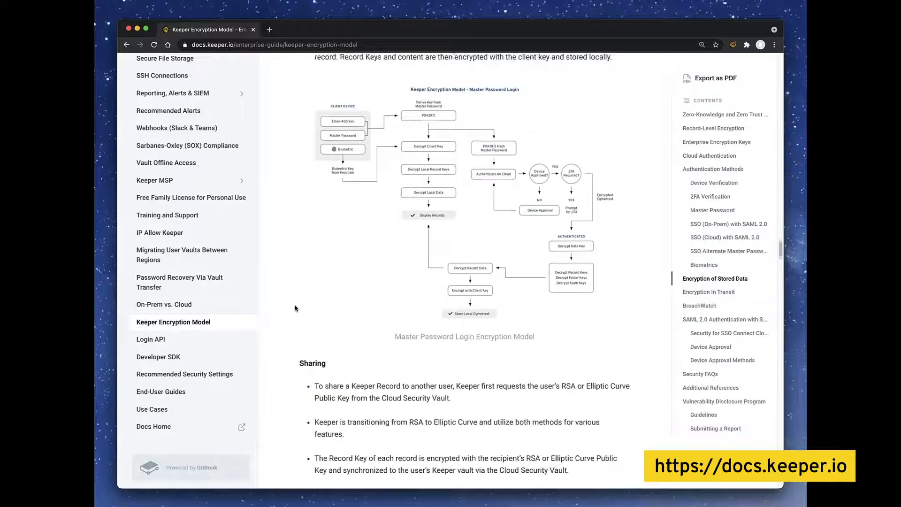
{"action": "scroll", "coordinate": [295, 311], "scroll_direction": "down", "scroll_amount": 18}
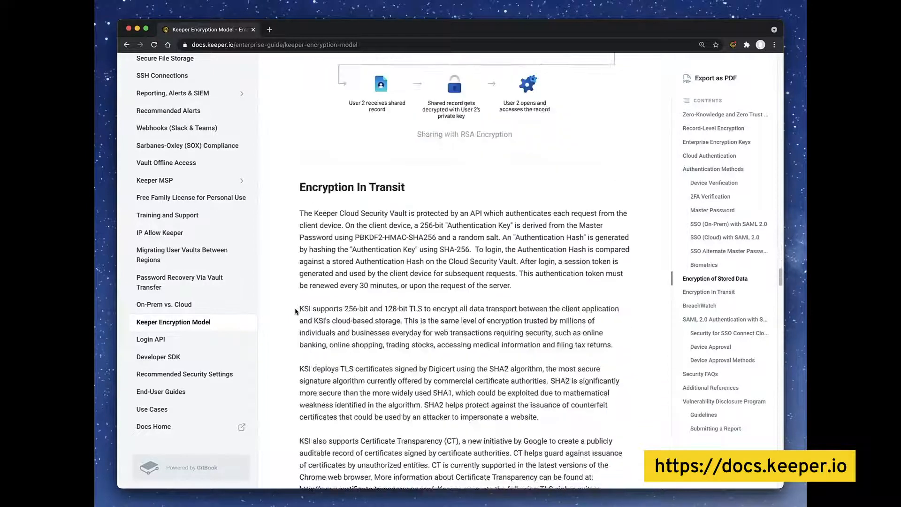
{"action": "scroll", "coordinate": [296, 311], "scroll_direction": "down", "scroll_amount": 20}
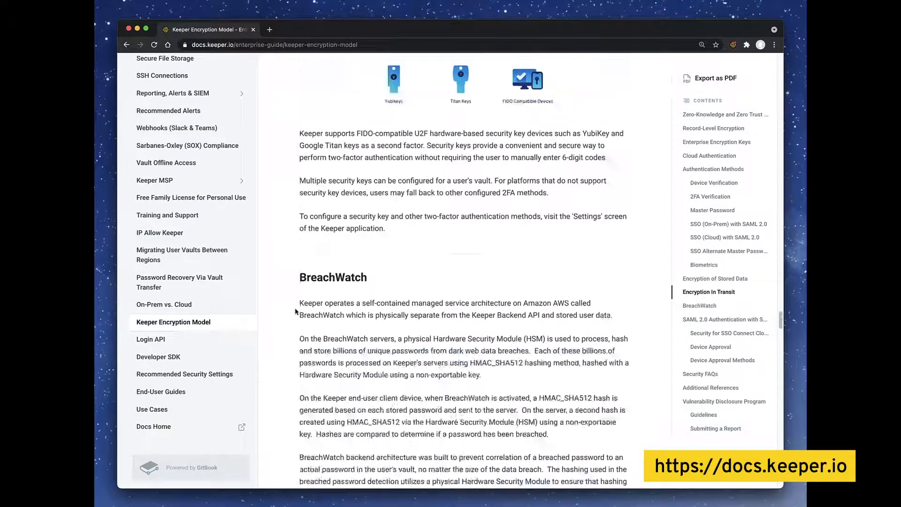
{"action": "scroll", "coordinate": [295, 311], "scroll_direction": "down", "scroll_amount": 15}
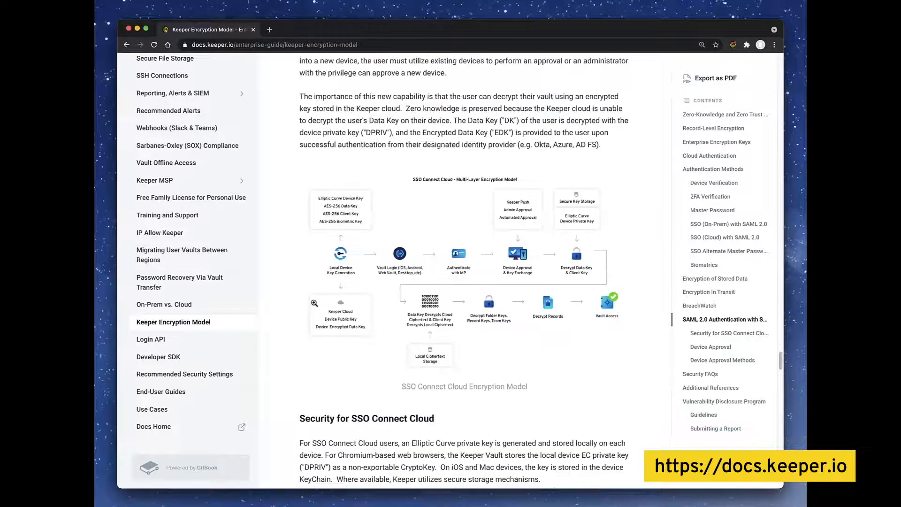
{"action": "left_click", "coordinate": [343, 281]}
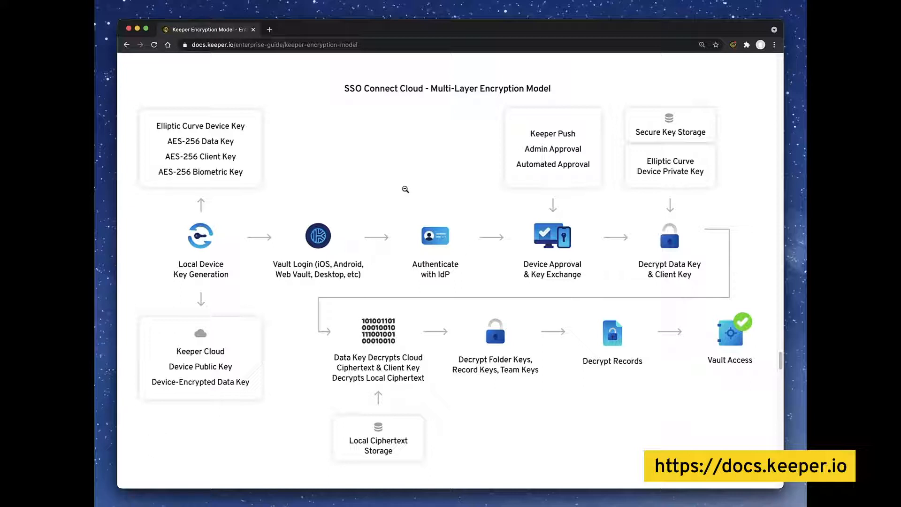
{"action": "left_click", "coordinate": [405, 189]}
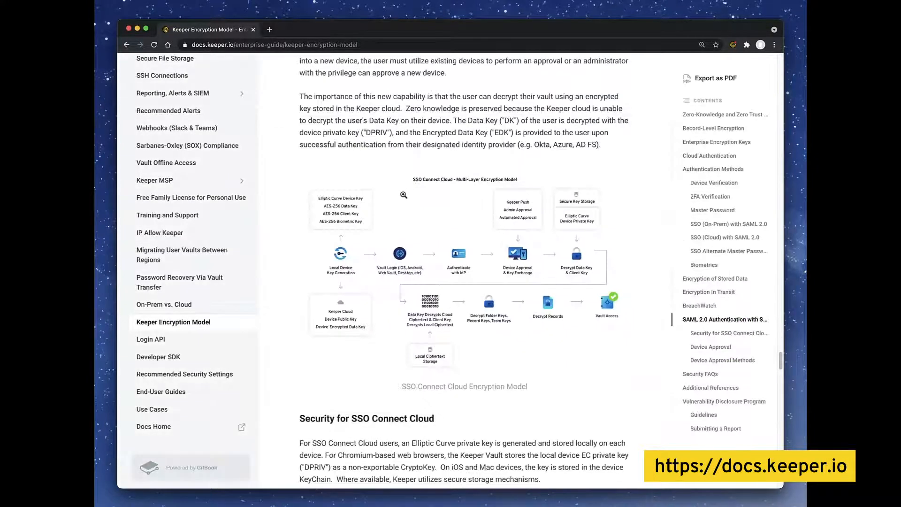
{"action": "scroll", "coordinate": [402, 197], "scroll_direction": "down", "scroll_amount": 1}
{"action": "scroll", "coordinate": [402, 197], "scroll_direction": "down", "scroll_amount": 10}
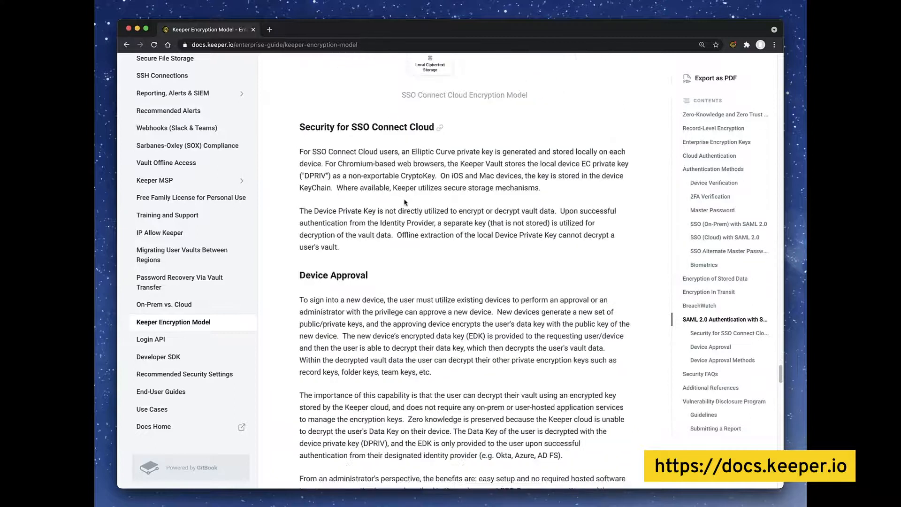
{"action": "scroll", "coordinate": [406, 203], "scroll_direction": "down", "scroll_amount": 10}
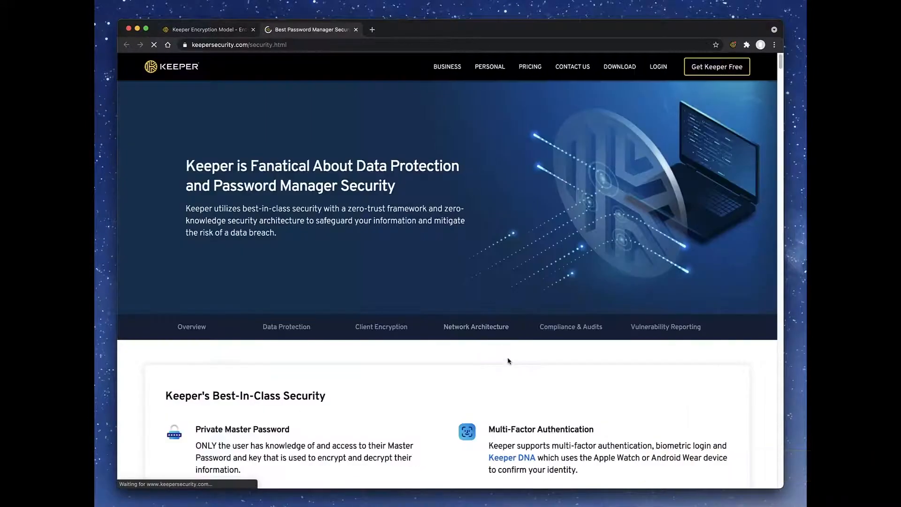
Scroll the security page, open the Bugcrowd bounty program, and enlarge the Security Architecture diagram
{"action": "scroll", "coordinate": [509, 365], "scroll_direction": "down", "scroll_amount": 20}
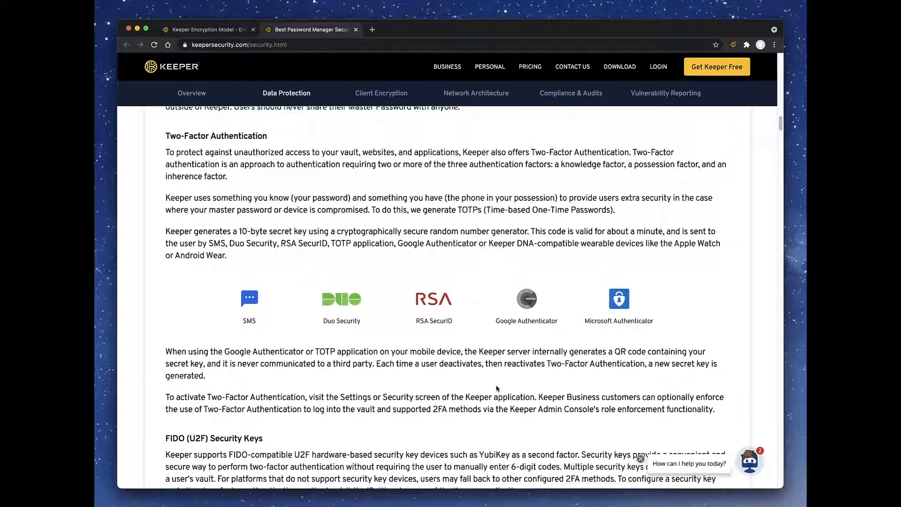
{"action": "scroll", "coordinate": [497, 389], "scroll_direction": "down", "scroll_amount": 1}
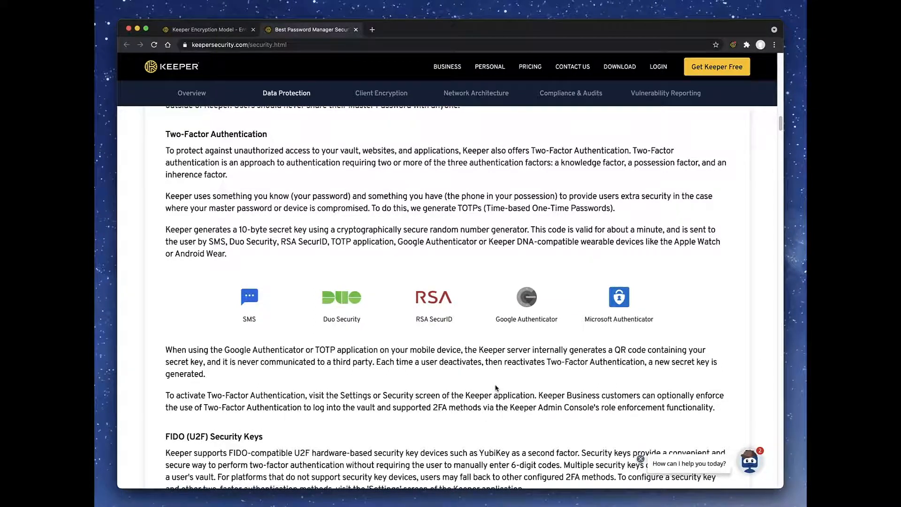
{"action": "scroll", "coordinate": [496, 389], "scroll_direction": "down", "scroll_amount": 5}
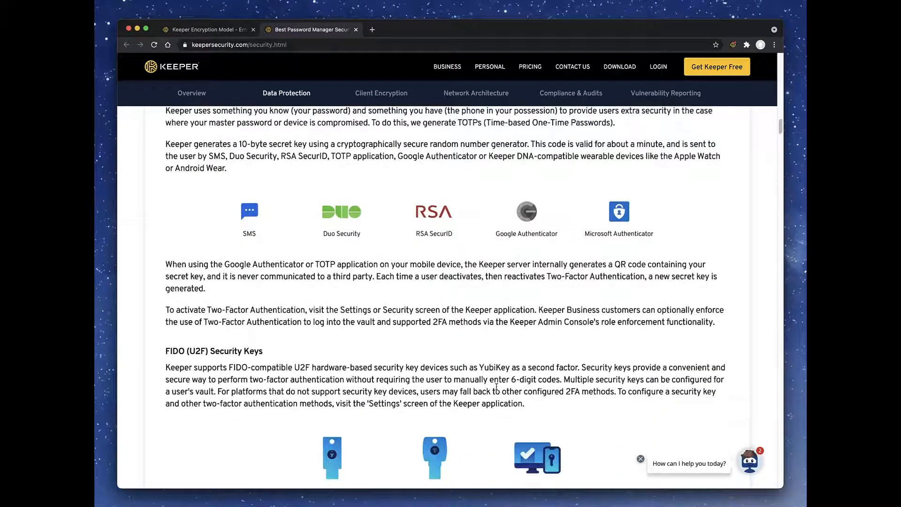
{"action": "scroll", "coordinate": [496, 388], "scroll_direction": "down", "scroll_amount": 3}
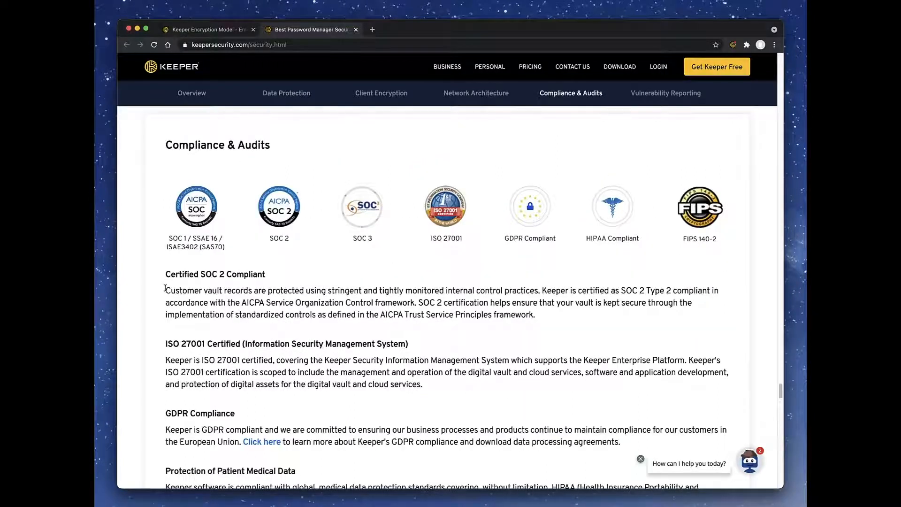
{"action": "scroll", "coordinate": [166, 288], "scroll_direction": "down", "scroll_amount": 5}
{"action": "scroll", "coordinate": [166, 291], "scroll_direction": "down", "scroll_amount": 10}
{"action": "scroll", "coordinate": [194, 291], "scroll_direction": "down", "scroll_amount": 20}
{"action": "scroll", "coordinate": [198, 291], "scroll_direction": "up", "scroll_amount": 1}
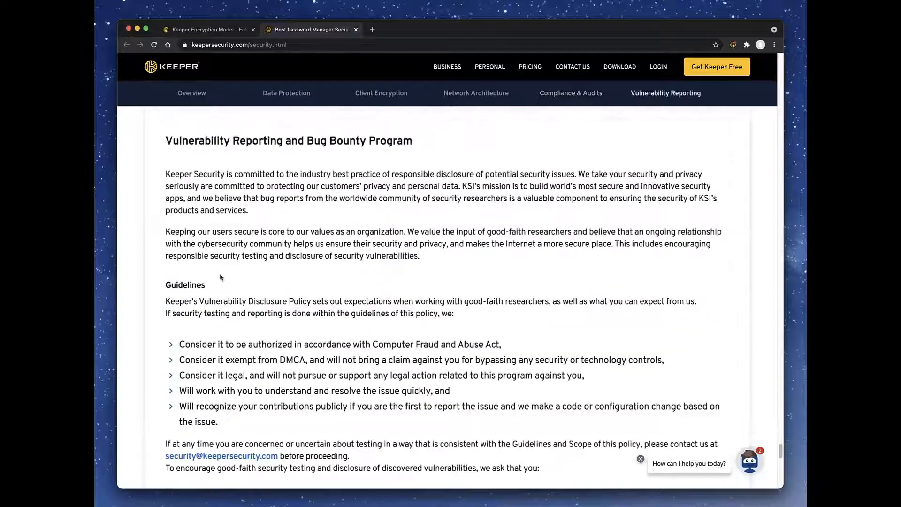
{"action": "scroll", "coordinate": [224, 275], "scroll_direction": "down", "scroll_amount": 4}
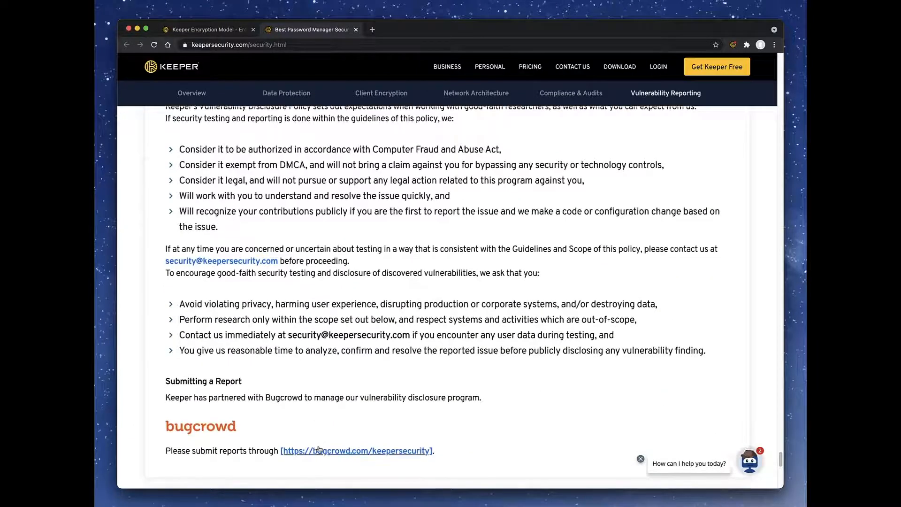
{"action": "left_click", "coordinate": [318, 452]}
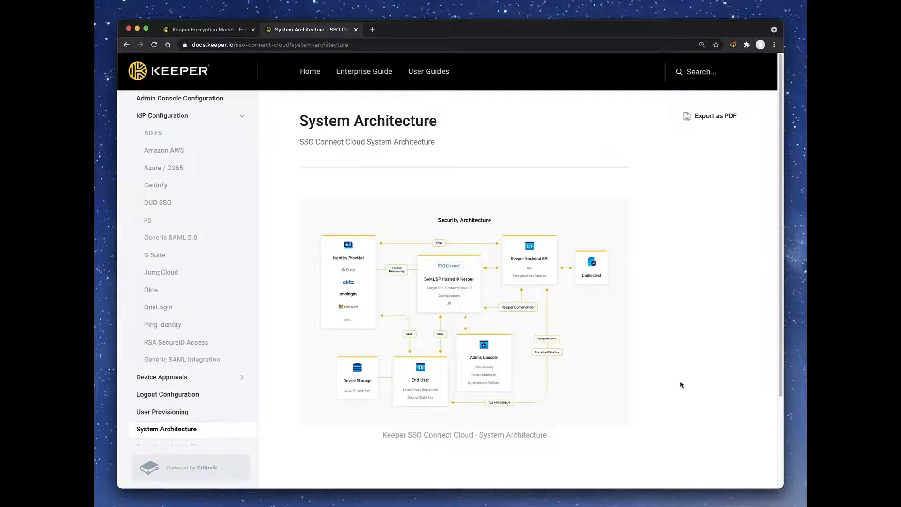
{"action": "left_click", "coordinate": [577, 369]}
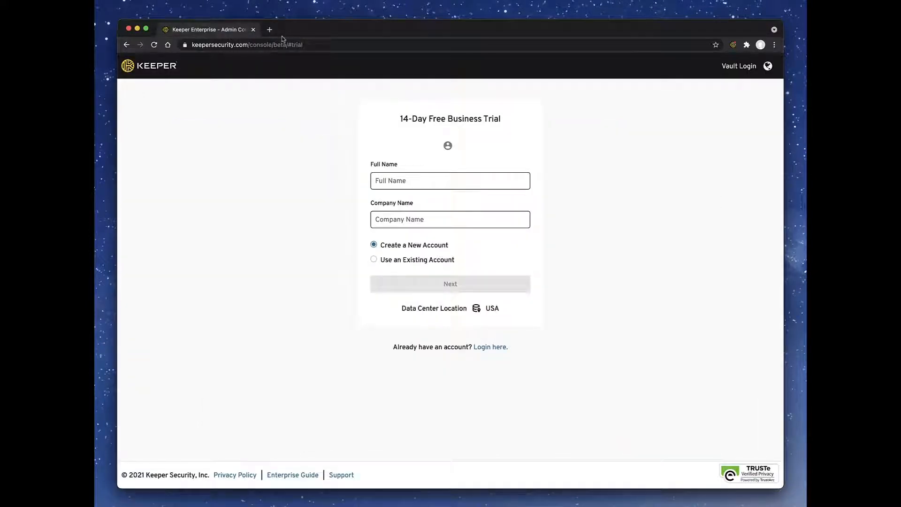
Review the trial form's data center locations, keeping USA selected
{"action": "left_click", "coordinate": [493, 308]}
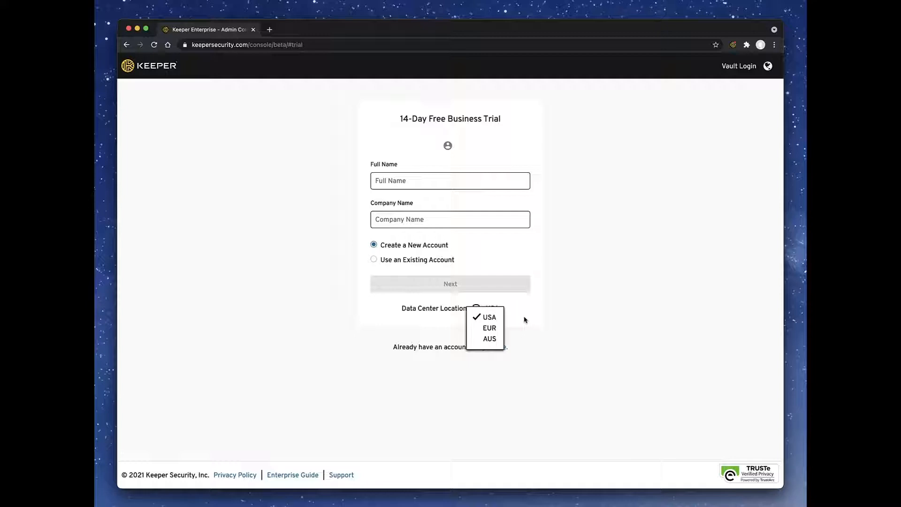
{"action": "left_click", "coordinate": [492, 321]}
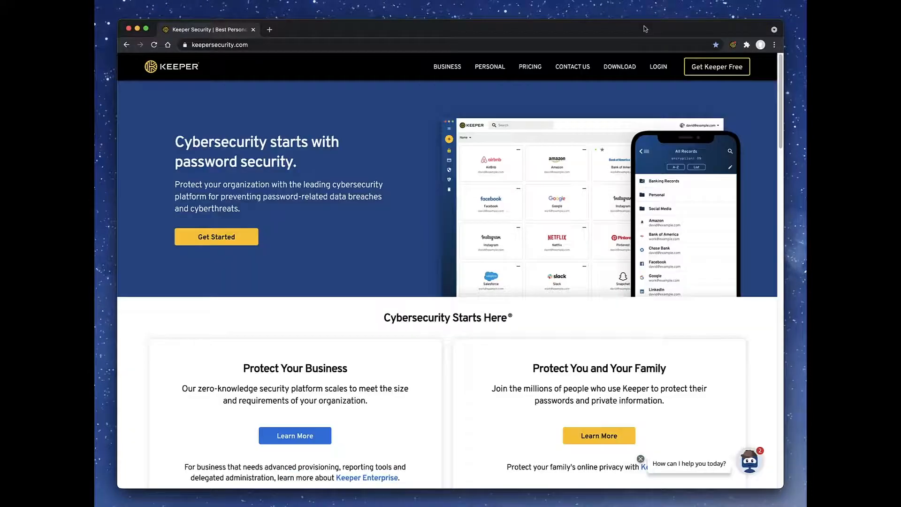
Sign in to the Web Vault via Enterprise SSO using the Microsoft account and its password
{"action": "mouse_move", "coordinate": [660, 63]}
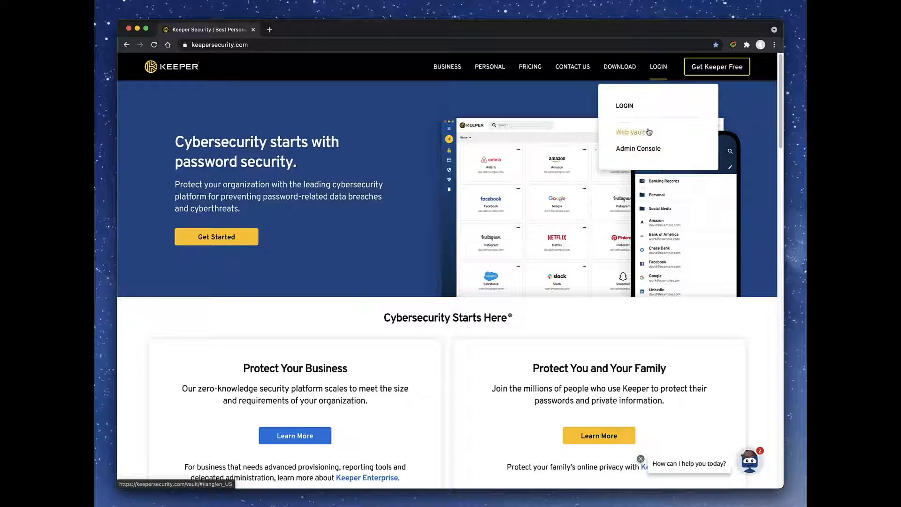
{"action": "mouse_move", "coordinate": [621, 75]}
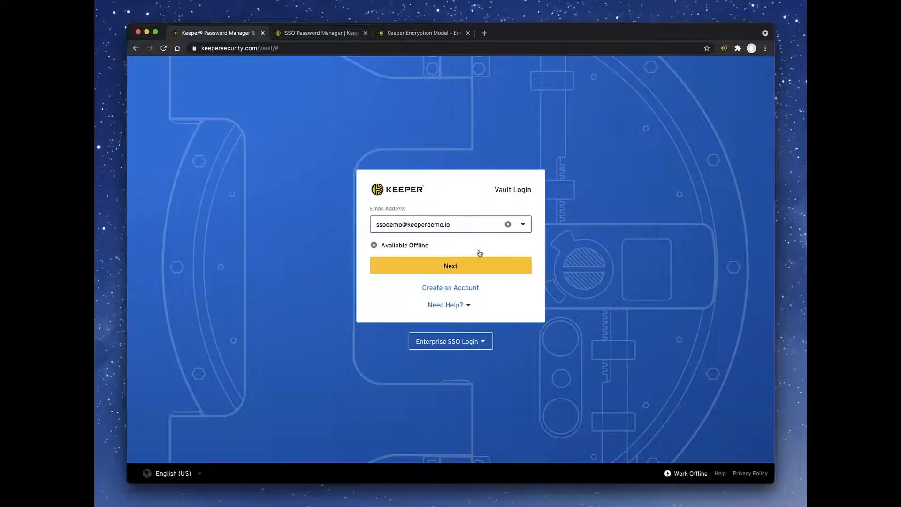
{"action": "left_click", "coordinate": [475, 267]}
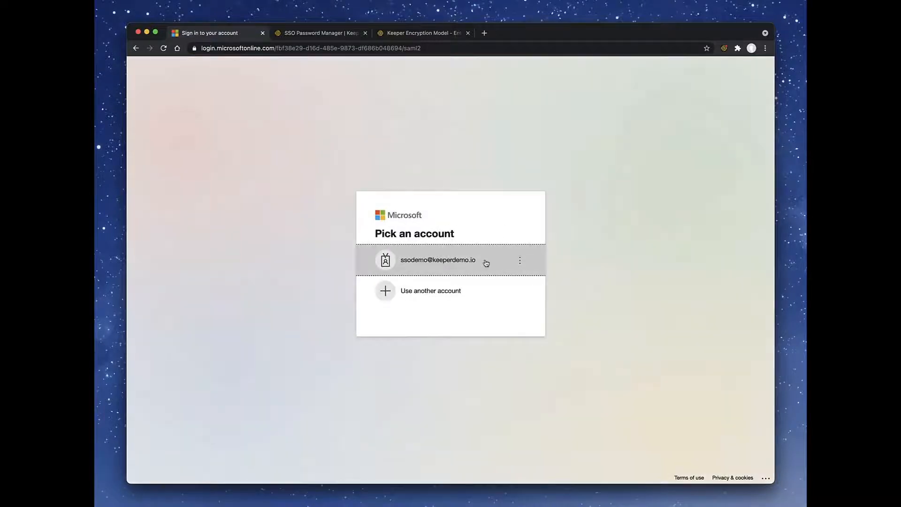
{"action": "left_click", "coordinate": [485, 262]}
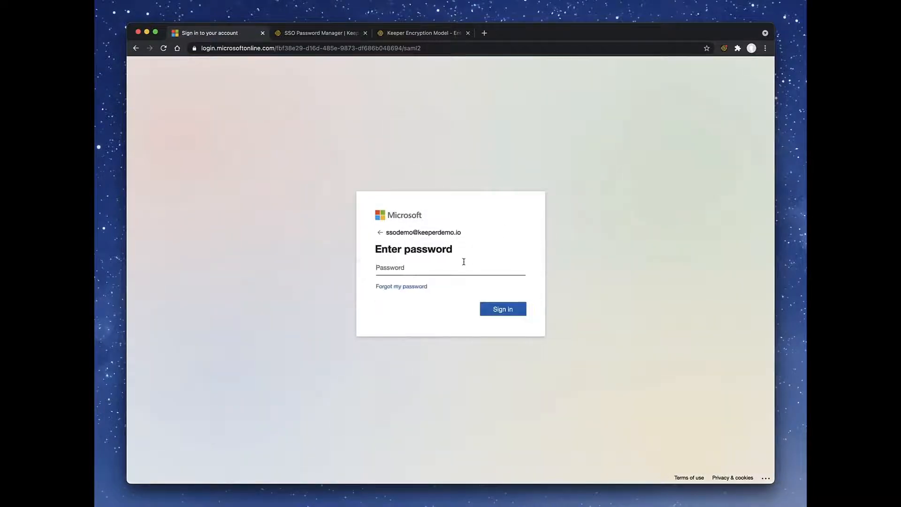
{"action": "type", "text": "•••••••••••••••"}
{"action": "key", "text": "Return"}
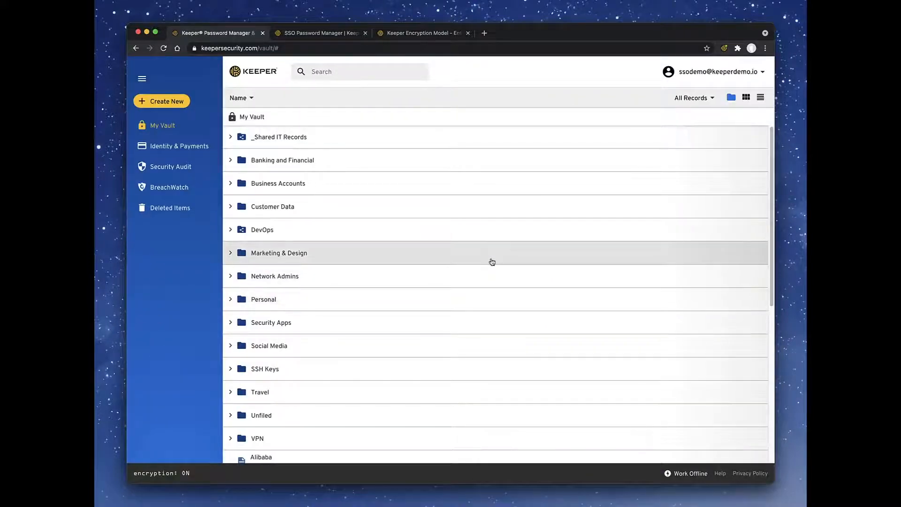
Open the Prod Admin Login - AWS record under _Shared IT Records > Prod
{"action": "left_click", "coordinate": [391, 143]}
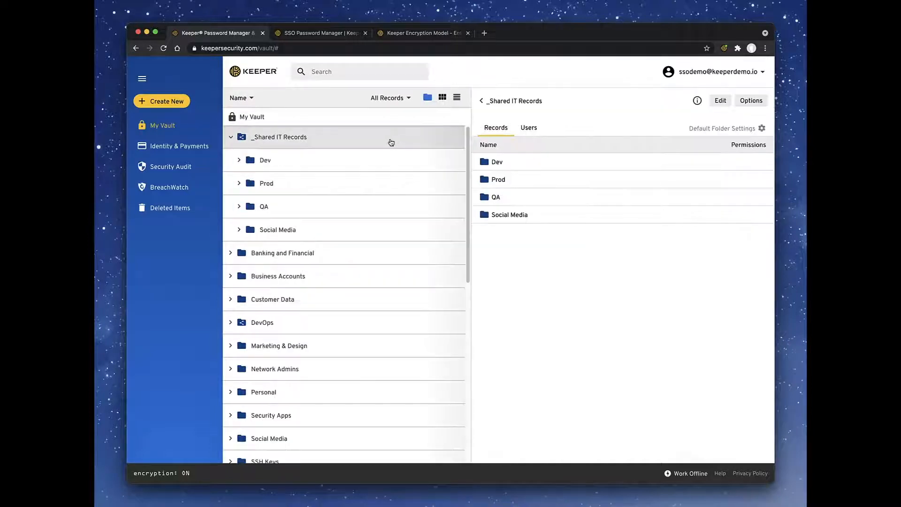
{"action": "left_click", "coordinate": [384, 183]}
{"action": "left_click", "coordinate": [384, 207]}
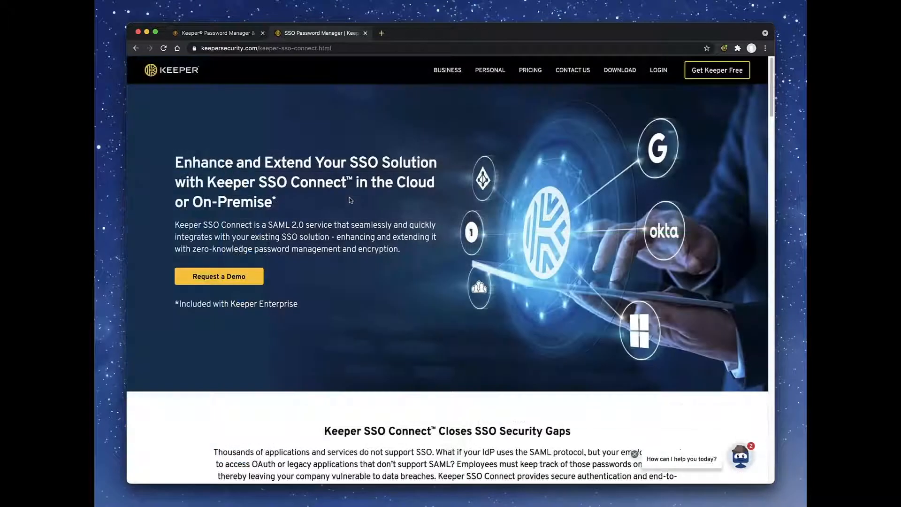
Scroll down through the Keeper SSO Connect product page
{"action": "scroll", "coordinate": [350, 203], "scroll_direction": "down", "scroll_amount": 3}
{"action": "scroll", "coordinate": [349, 201], "scroll_direction": "down", "scroll_amount": 15}
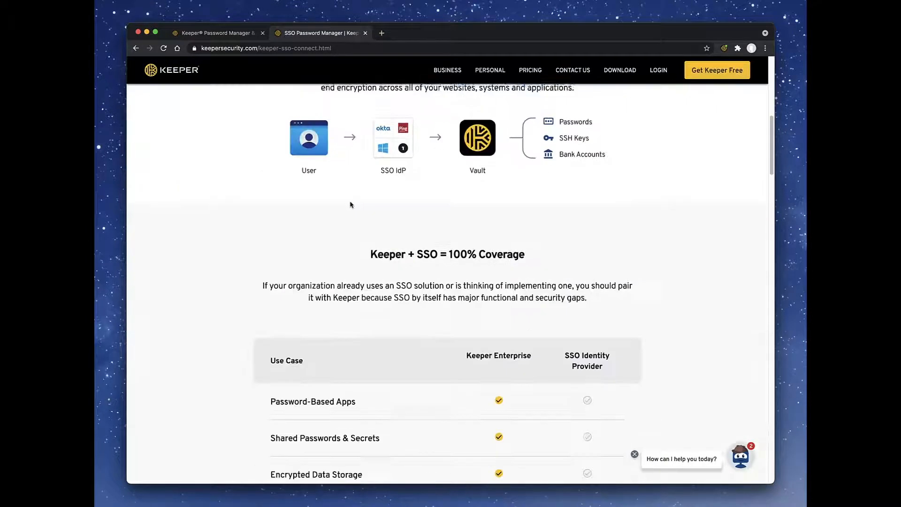
{"action": "scroll", "coordinate": [351, 204], "scroll_direction": "down", "scroll_amount": 15}
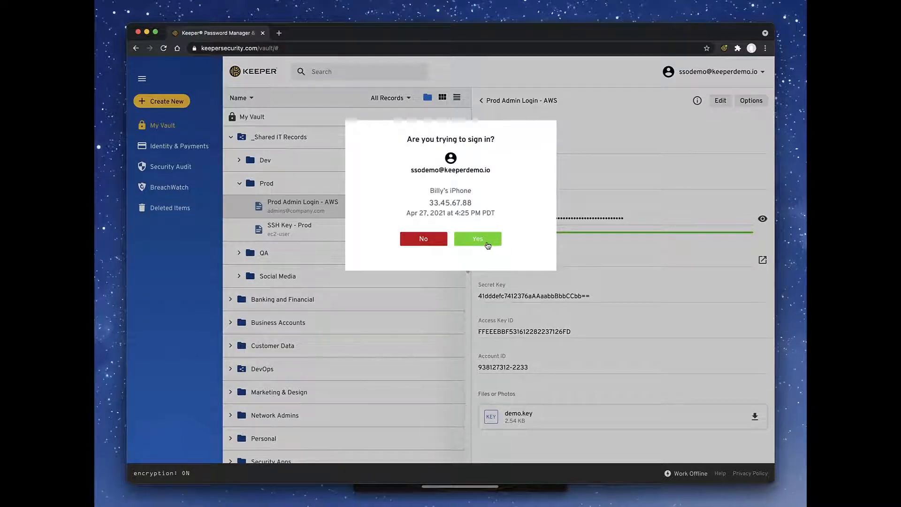
Approve the device sign-in, then browse the Device Approvals, Push Approvals and Commander CLI docs
{"action": "left_click", "coordinate": [486, 241]}
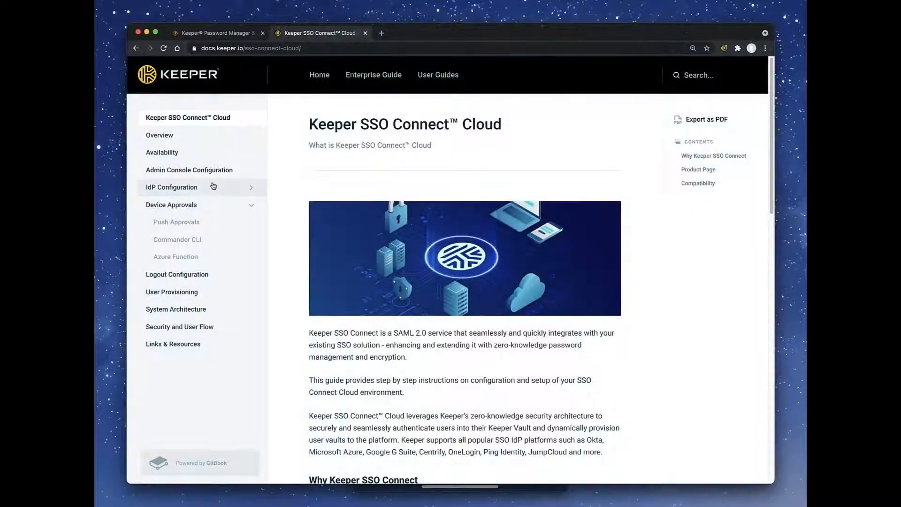
{"action": "left_click", "coordinate": [207, 206]}
{"action": "left_click", "coordinate": [205, 220]}
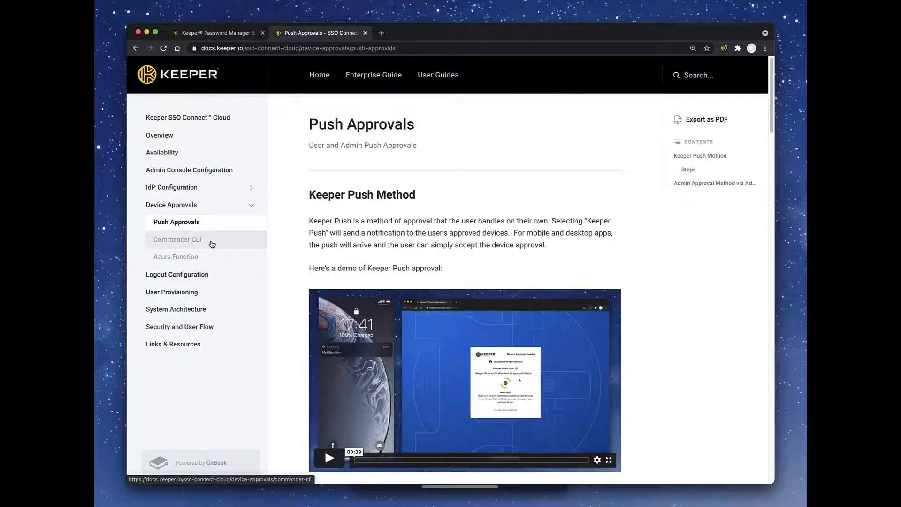
{"action": "left_click", "coordinate": [212, 244]}
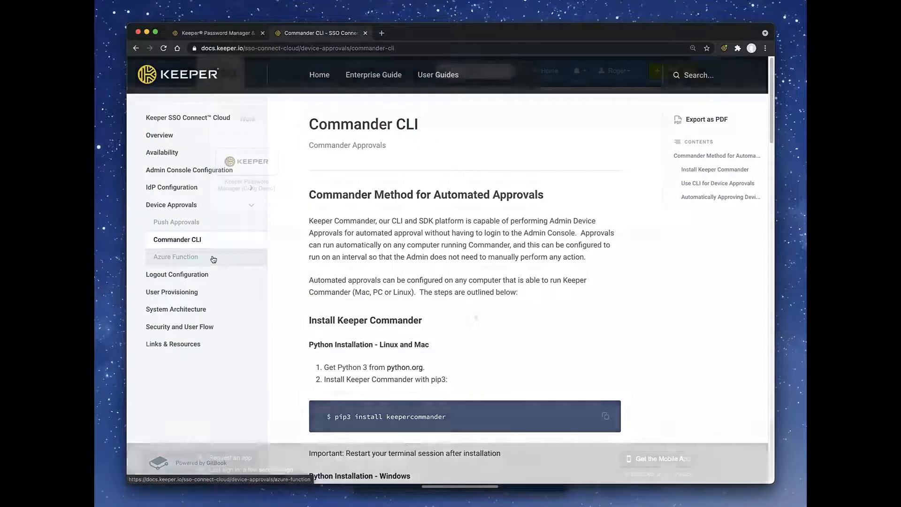
View the Azure Function docs, launch Keeper from Okta, and expand _Shared IT Records > Prod
{"action": "left_click", "coordinate": [214, 257]}
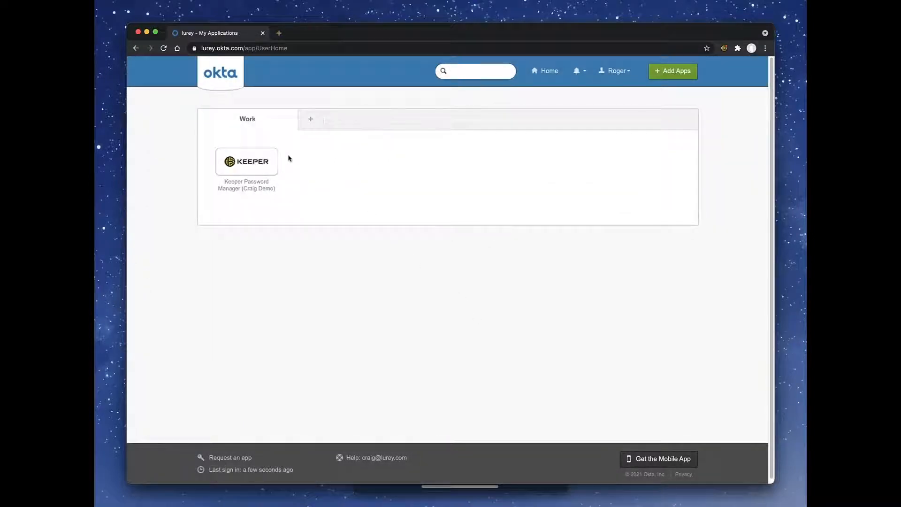
{"action": "left_click", "coordinate": [251, 162]}
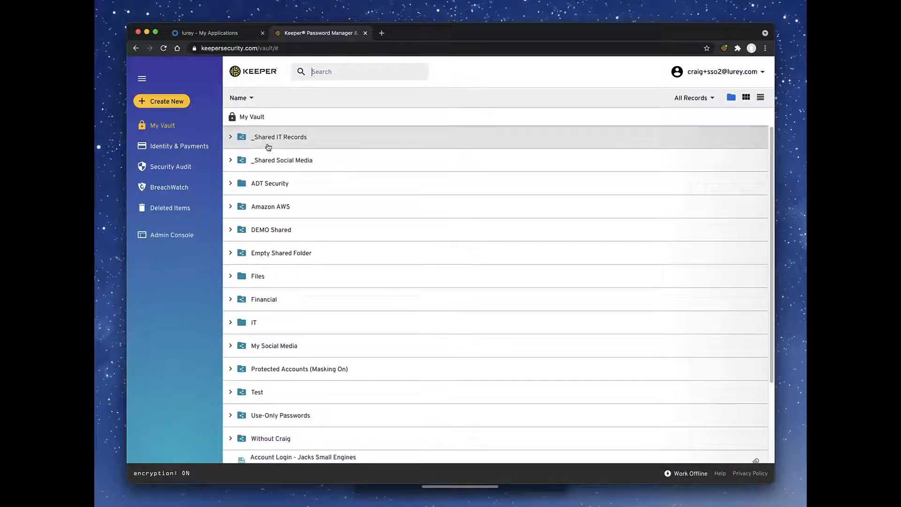
{"action": "left_click", "coordinate": [266, 143]}
{"action": "left_click", "coordinate": [267, 185]}
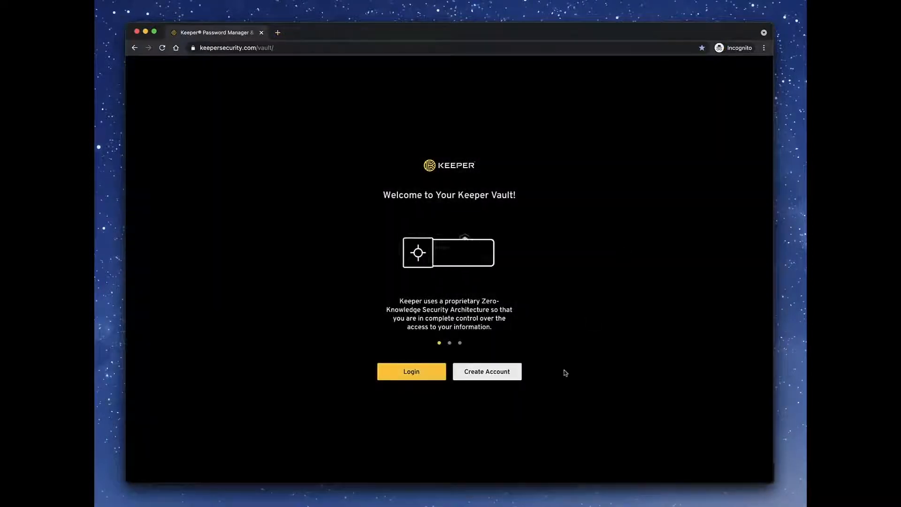
Log in to the Web Vault with the account email and master password
{"action": "left_click", "coordinate": [420, 377]}
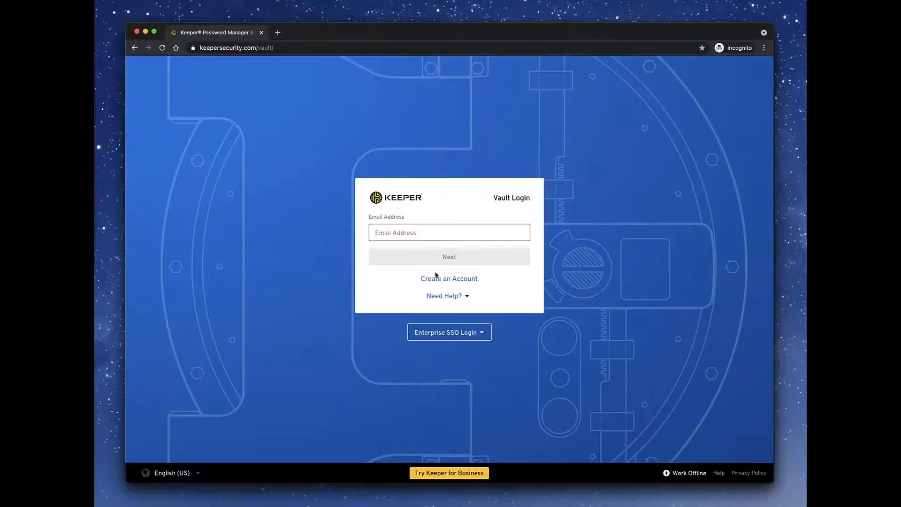
{"action": "type", "text": "crai"}
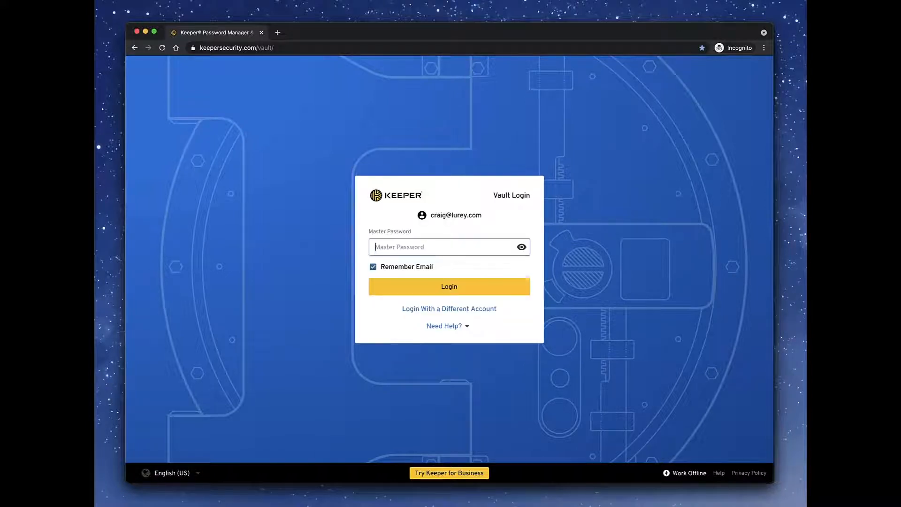
{"action": "type", "text": "•••"}
{"action": "left_click", "coordinate": [485, 294]}
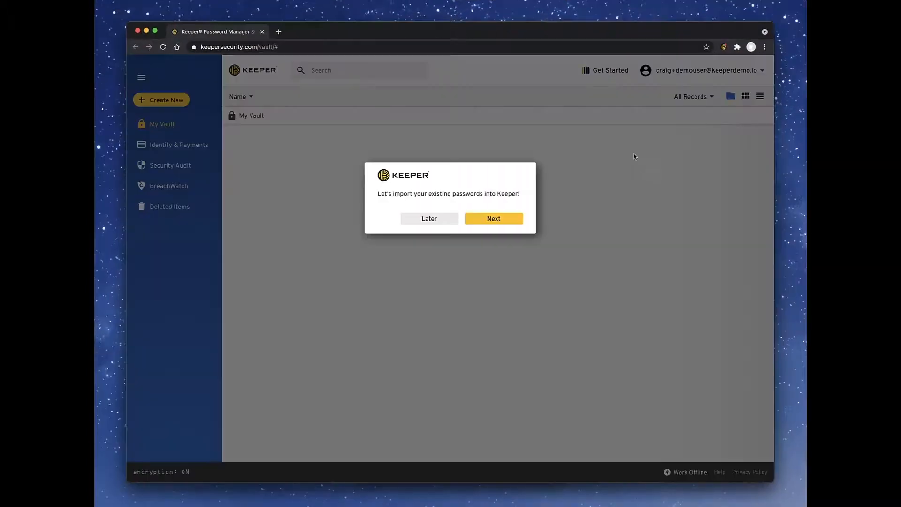
Install the Keeper Import tool, let it read Safari's passwords, and paste in the vault's import code
{"action": "left_click", "coordinate": [515, 219]}
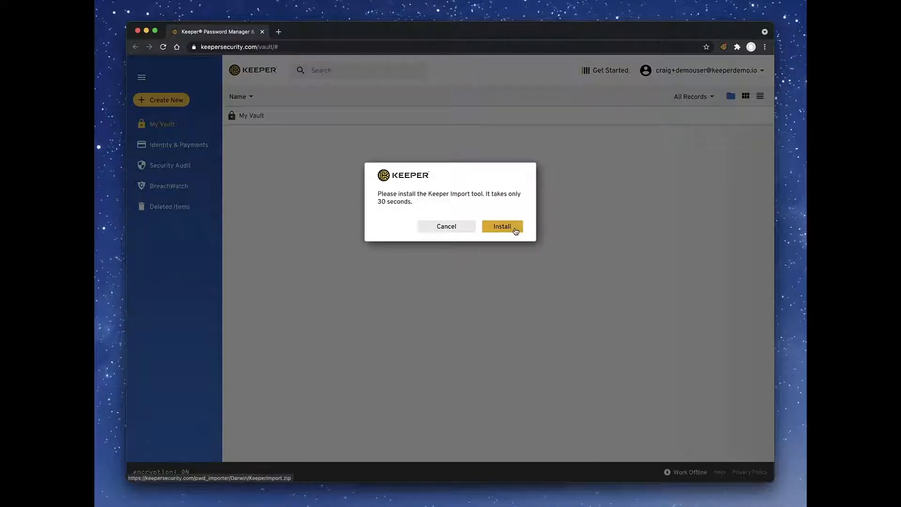
{"action": "left_click", "coordinate": [515, 228]}
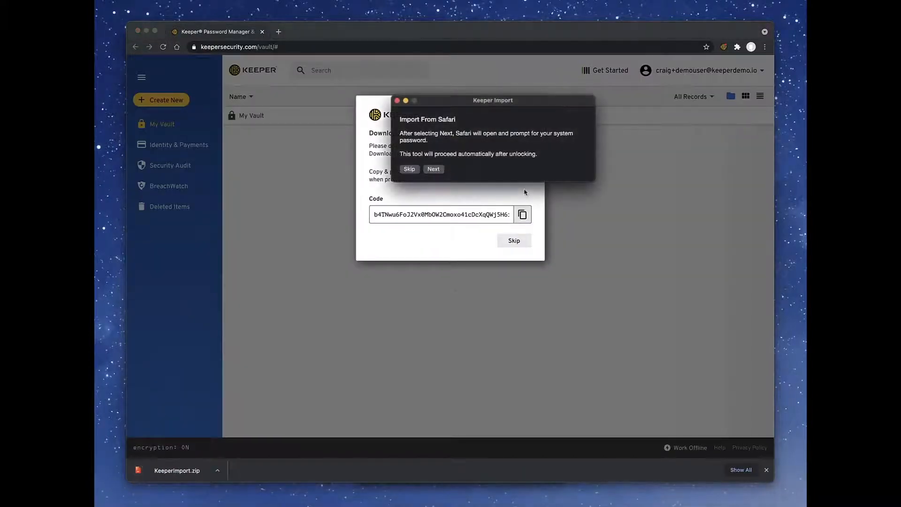
{"action": "left_click", "coordinate": [436, 170]}
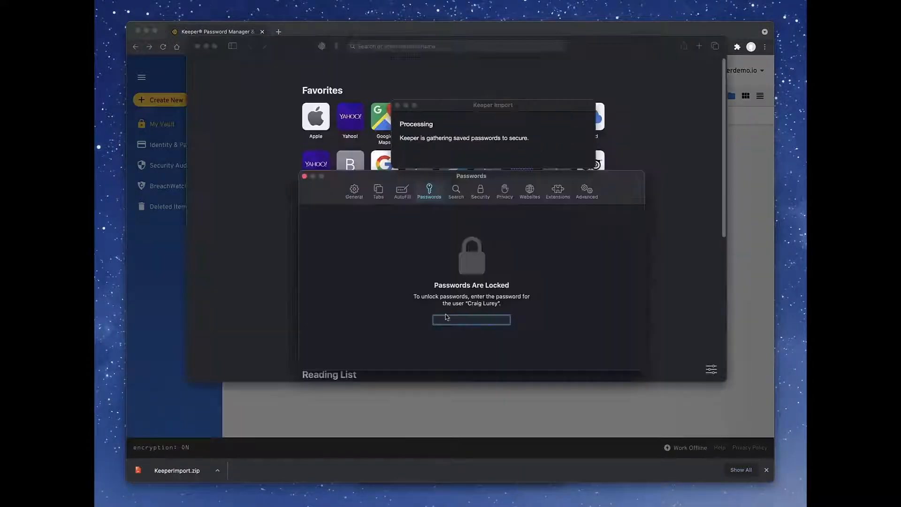
{"action": "type", "text": "•••••••••"}
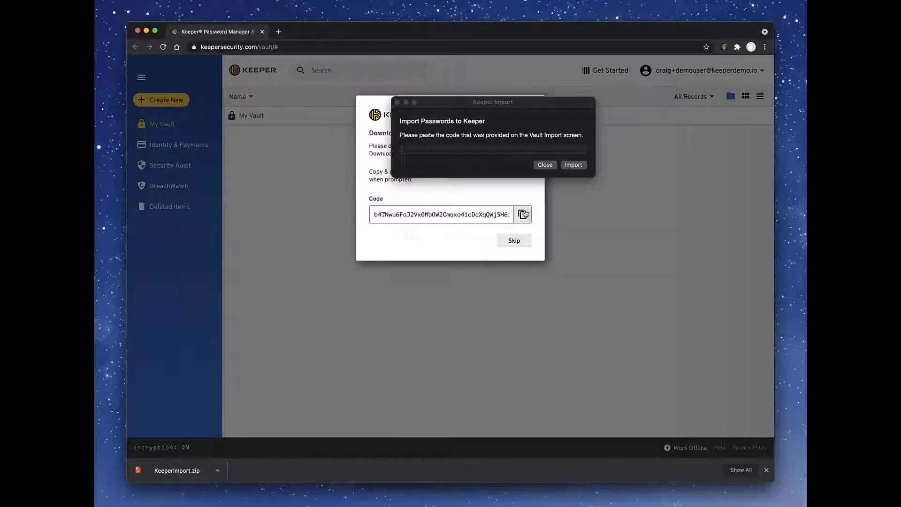
{"action": "left_click", "coordinate": [523, 214]}
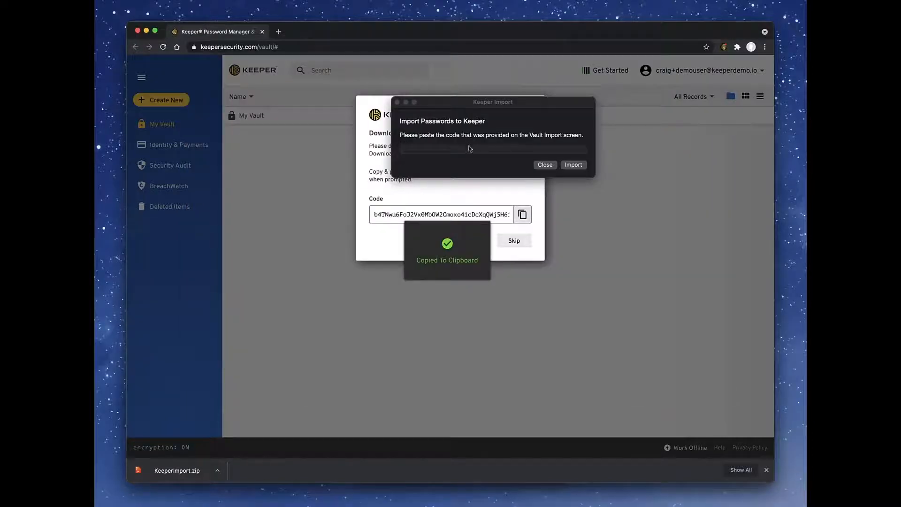
{"action": "left_click", "coordinate": [468, 149]}
{"action": "key", "text": "super+v"}
Import the 48 passwords found in Safari into the vault
{"action": "left_click", "coordinate": [574, 165]}
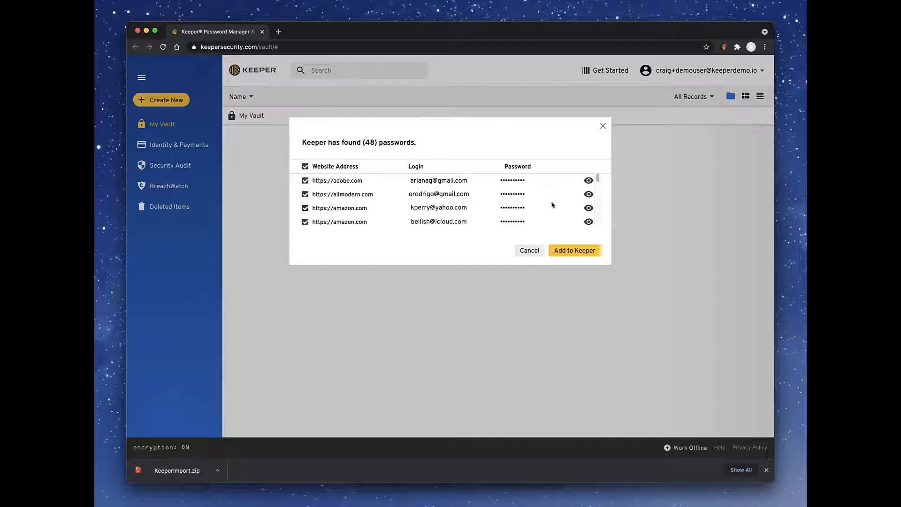
{"action": "left_click", "coordinate": [564, 247]}
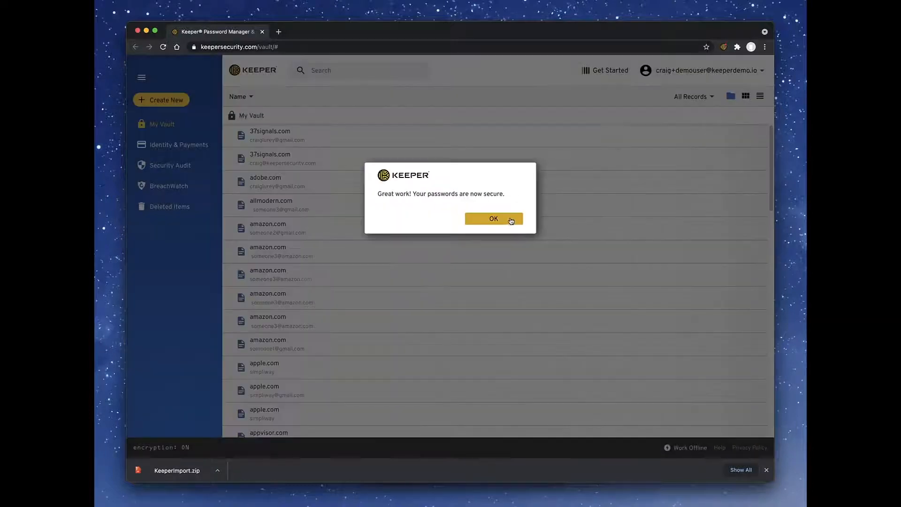
{"action": "left_click", "coordinate": [509, 221]}
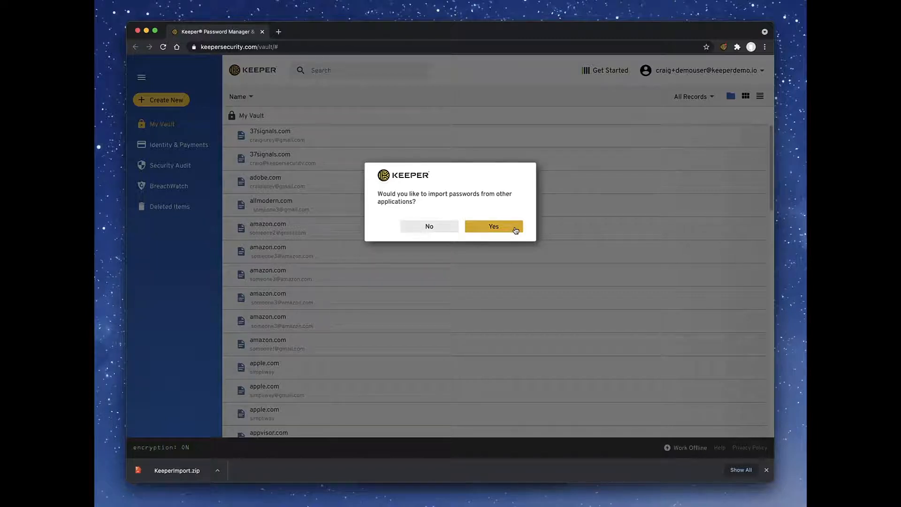
Open the LastPass and Import Text File (.json) import guides
{"action": "left_click", "coordinate": [516, 230]}
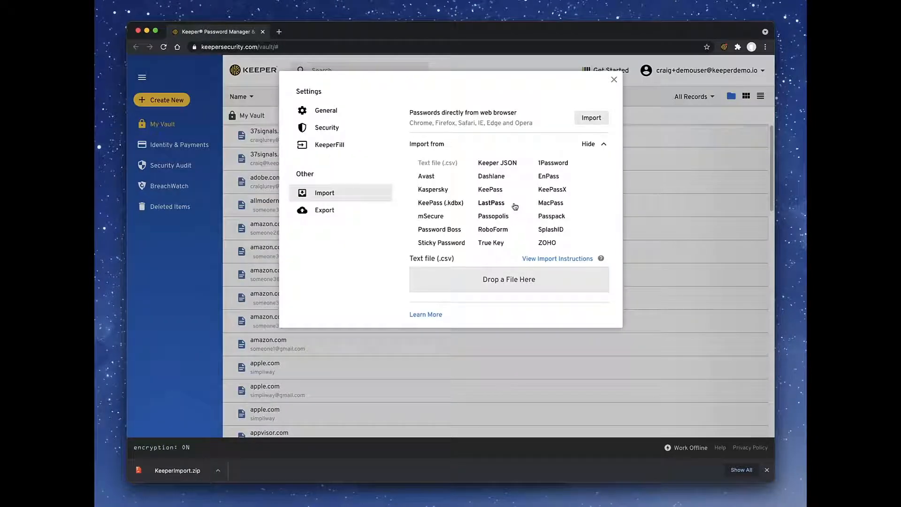
{"action": "left_click", "coordinate": [490, 203]}
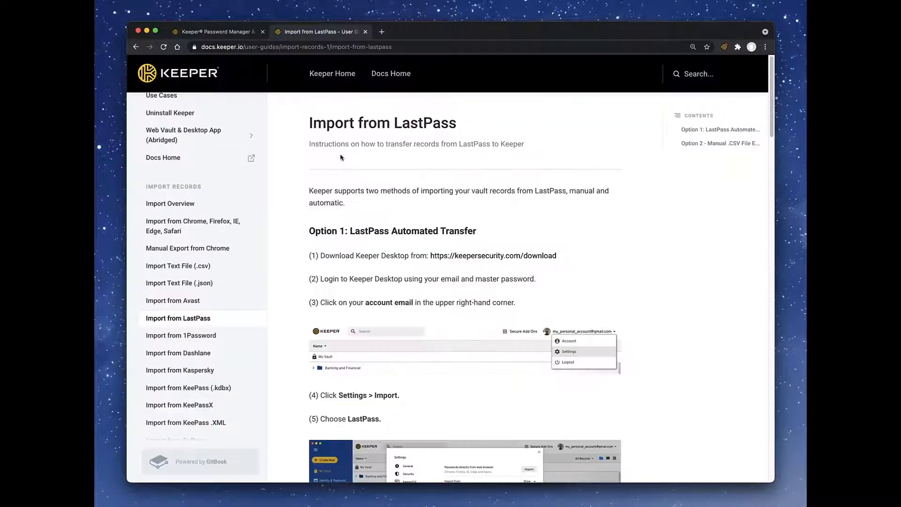
{"action": "scroll", "coordinate": [290, 261], "scroll_direction": "down", "scroll_amount": 5}
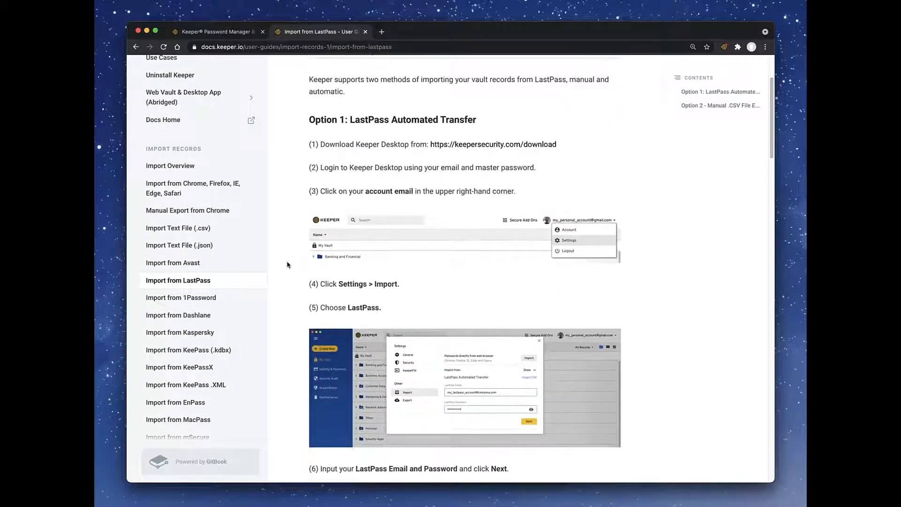
{"action": "left_click", "coordinate": [200, 248]}
{"action": "scroll", "coordinate": [352, 244], "scroll_direction": "down", "scroll_amount": 20}
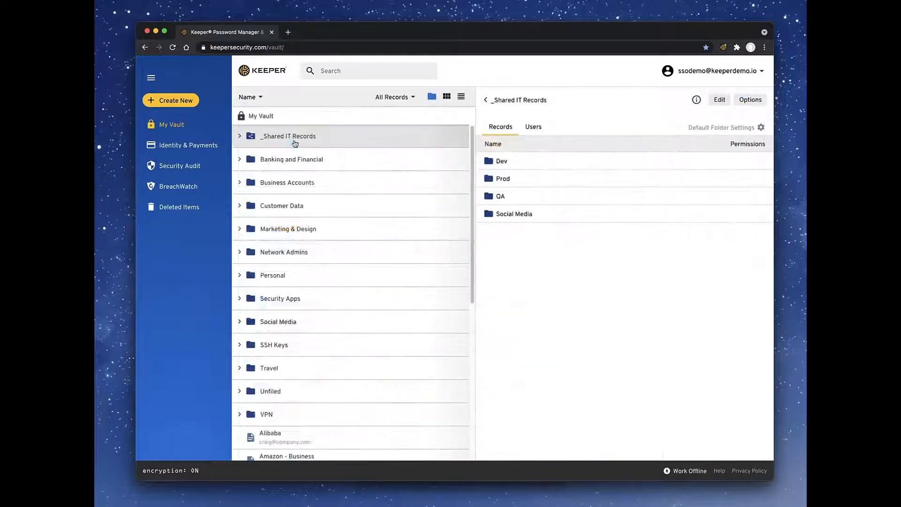
Browse the _Shared IT Records and Social Media folders, then search for the SSH key record
{"action": "left_click", "coordinate": [295, 143]}
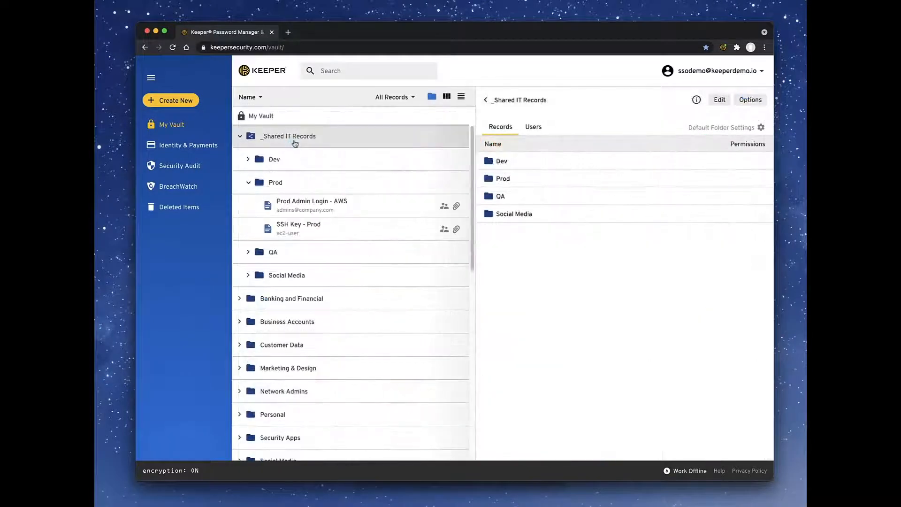
{"action": "left_click", "coordinate": [290, 203]}
{"action": "left_click", "coordinate": [299, 277]}
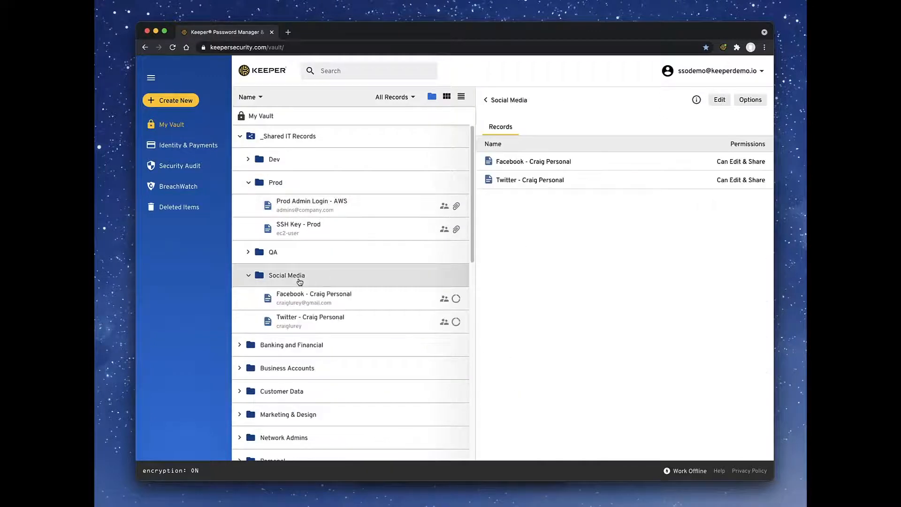
{"action": "type", "text": "h key - pro"}
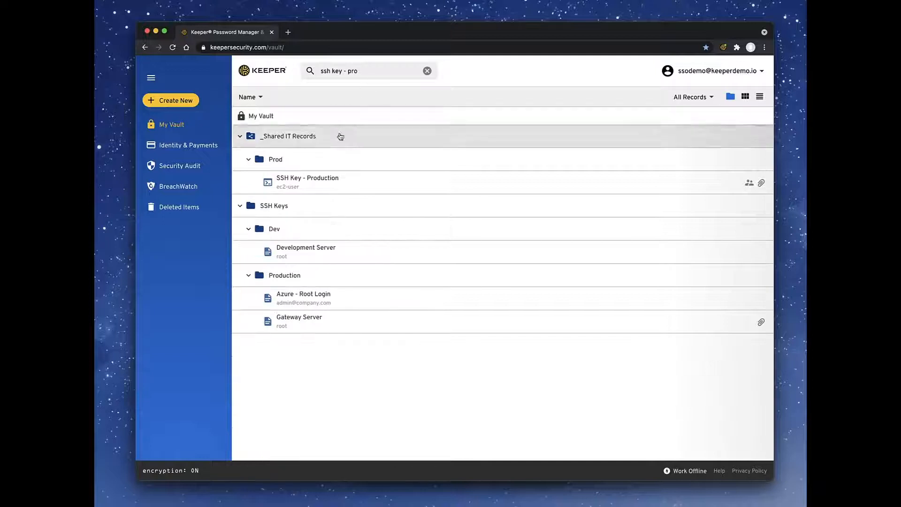
Add a Hidden Field to SSH Key - Production, then list the record types for a new record
{"action": "left_click", "coordinate": [322, 182]}
{"action": "left_click", "coordinate": [718, 101]}
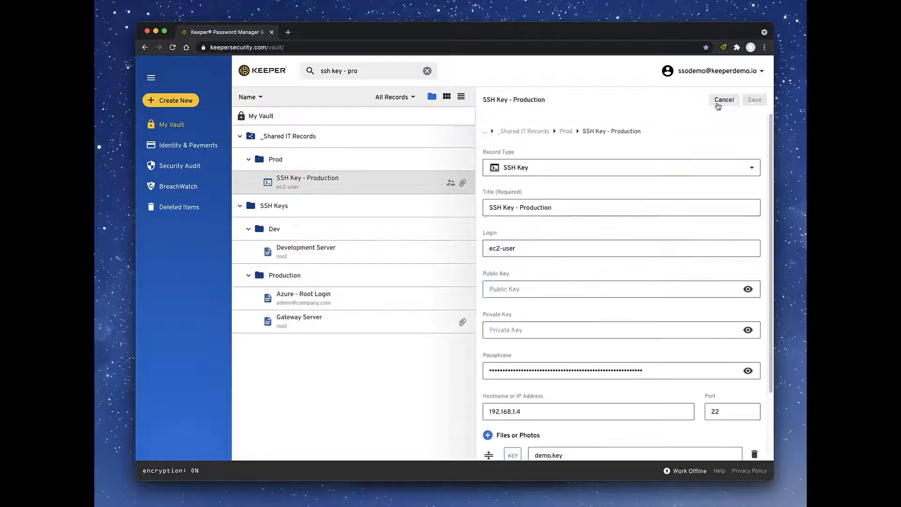
{"action": "scroll", "coordinate": [630, 226], "scroll_direction": "down", "scroll_amount": 3}
{"action": "left_click", "coordinate": [515, 407]}
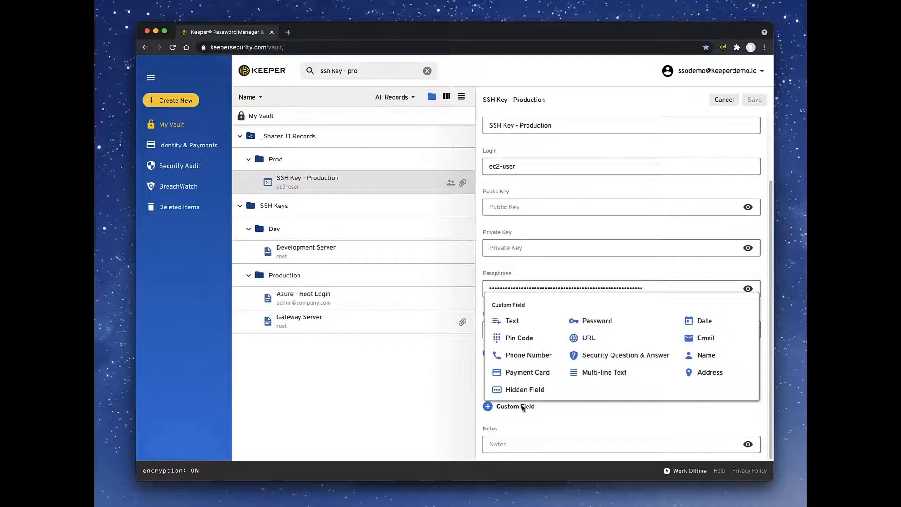
{"action": "left_click", "coordinate": [530, 391]}
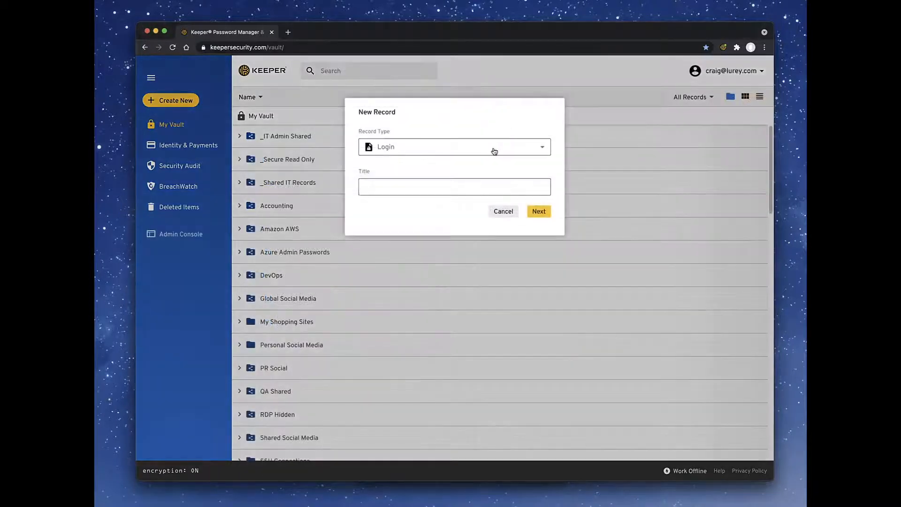
{"action": "left_click", "coordinate": [493, 150]}
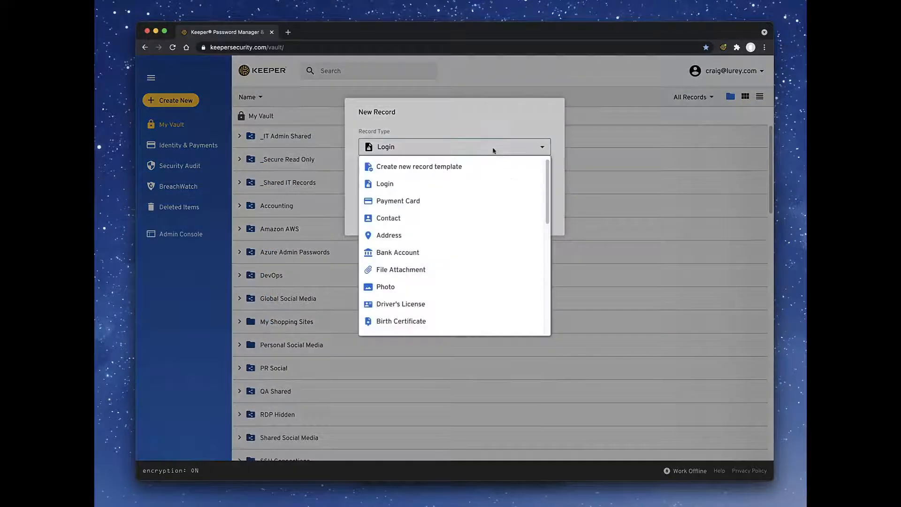
Create a 'Customer' record template with Password and Bank Account fields and privacy screen on
{"action": "left_click", "coordinate": [454, 166]}
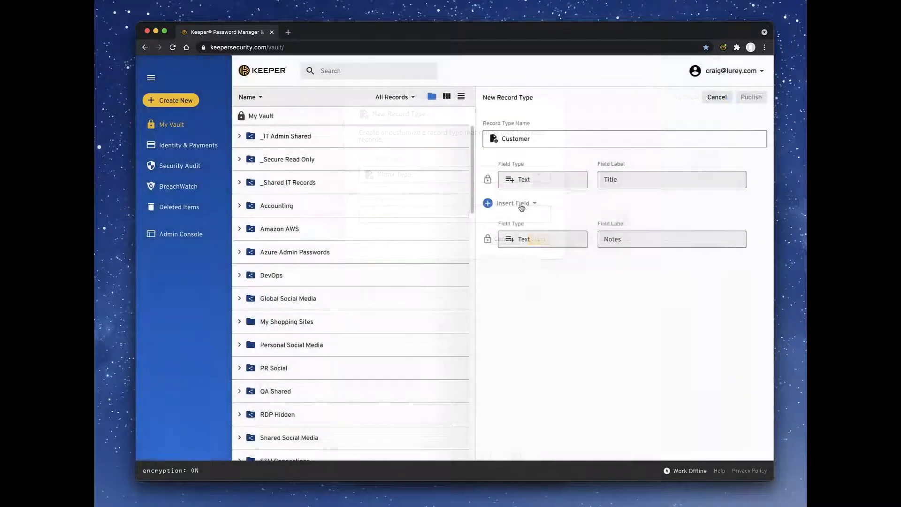
{"action": "left_click", "coordinate": [522, 206]}
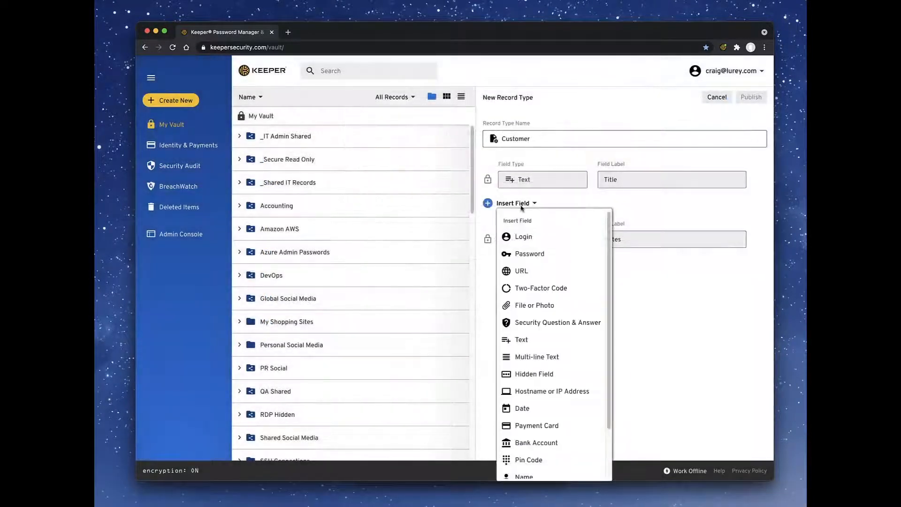
{"action": "left_click", "coordinate": [521, 253]}
{"action": "left_click", "coordinate": [520, 205]}
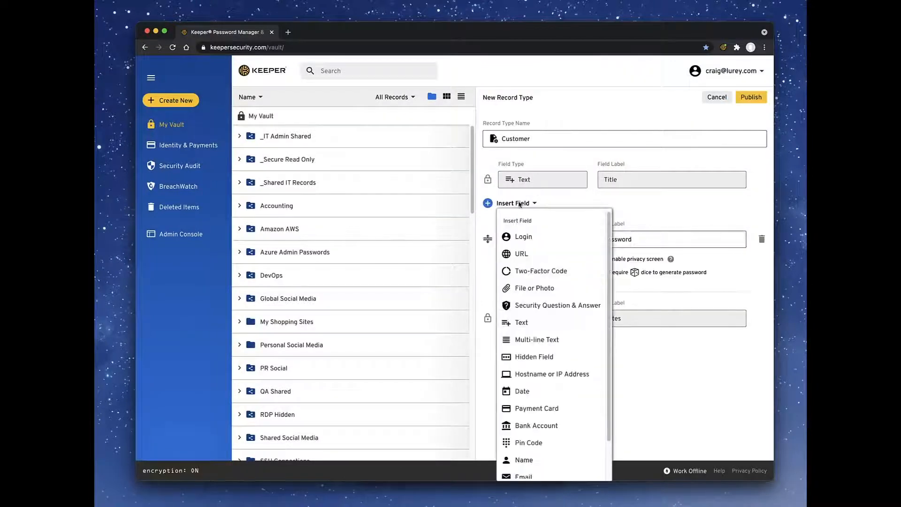
{"action": "left_click", "coordinate": [520, 425]}
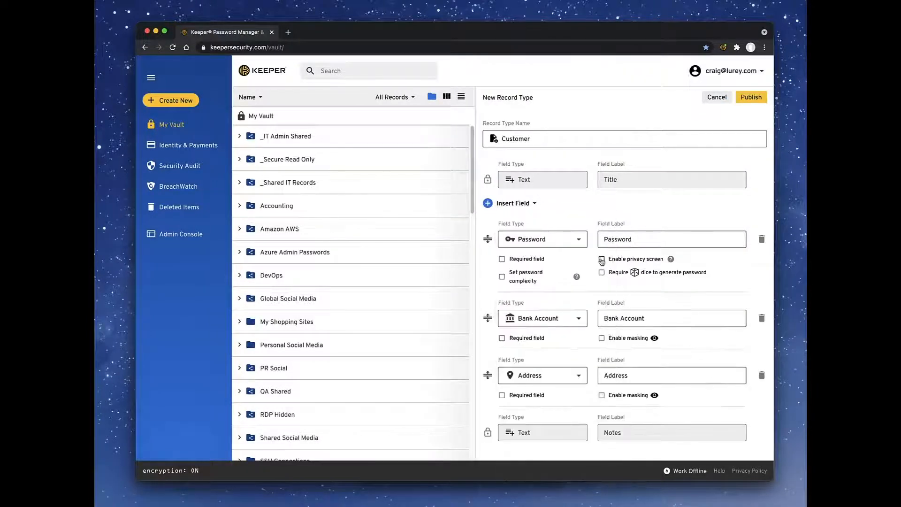
{"action": "left_click", "coordinate": [601, 259]}
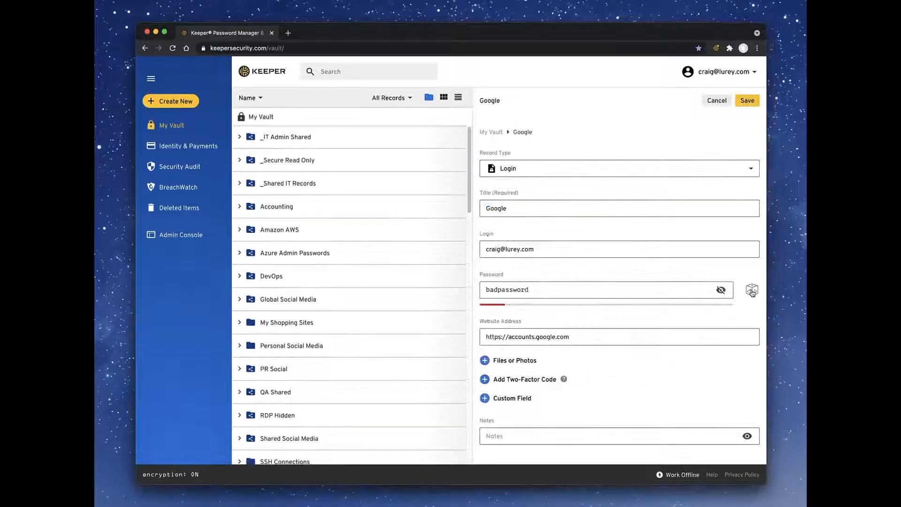
Generate a 56-character password for the Google login and save it
{"action": "left_click", "coordinate": [746, 290]}
{"action": "left_click_drag", "start_coordinate": [567, 324], "coordinate": [648, 327]}
{"action": "left_click", "coordinate": [747, 100]}
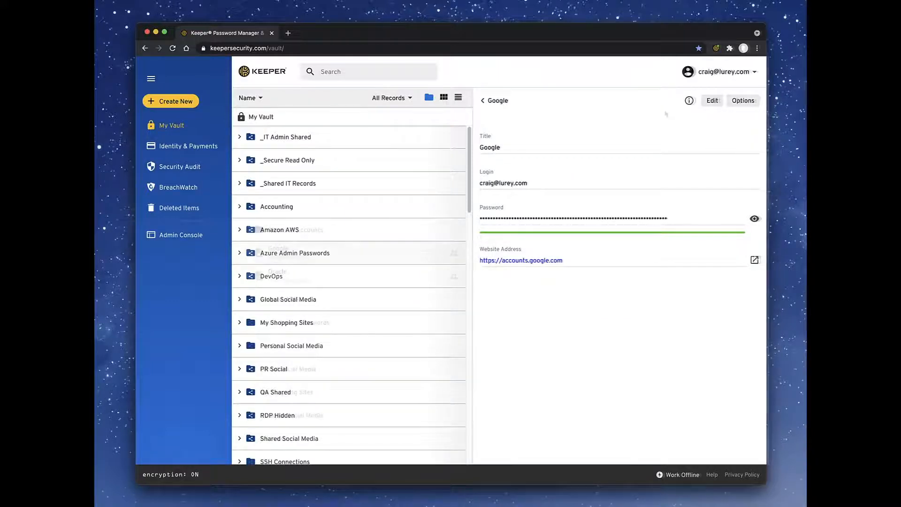
Link the Work VISA payment card to the Google record and move it into _Shared IT Records
{"action": "left_click", "coordinate": [712, 101]}
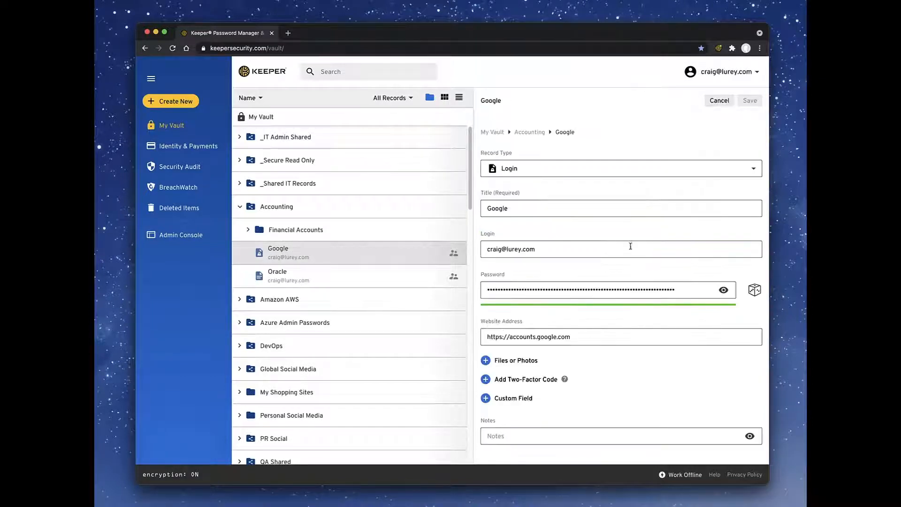
{"action": "left_click", "coordinate": [527, 398]}
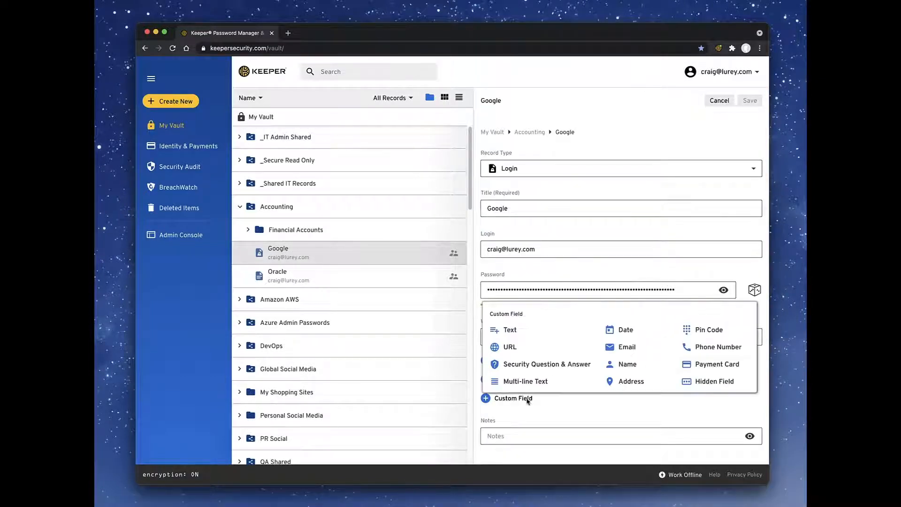
{"action": "left_click", "coordinate": [704, 365]}
{"action": "left_click", "coordinate": [567, 359]}
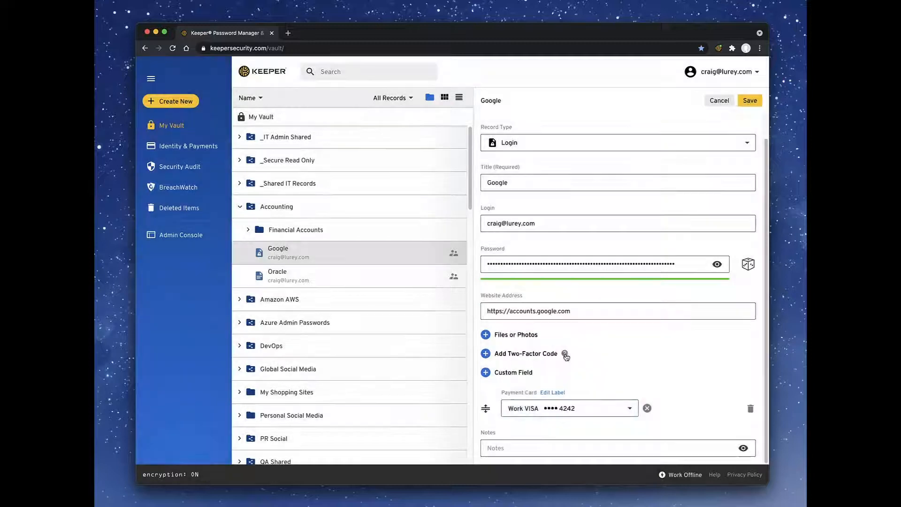
{"action": "left_click", "coordinate": [750, 101]}
{"action": "left_click_drag", "start_coordinate": [324, 254], "coordinate": [378, 183]}
{"action": "left_click", "coordinate": [502, 258]}
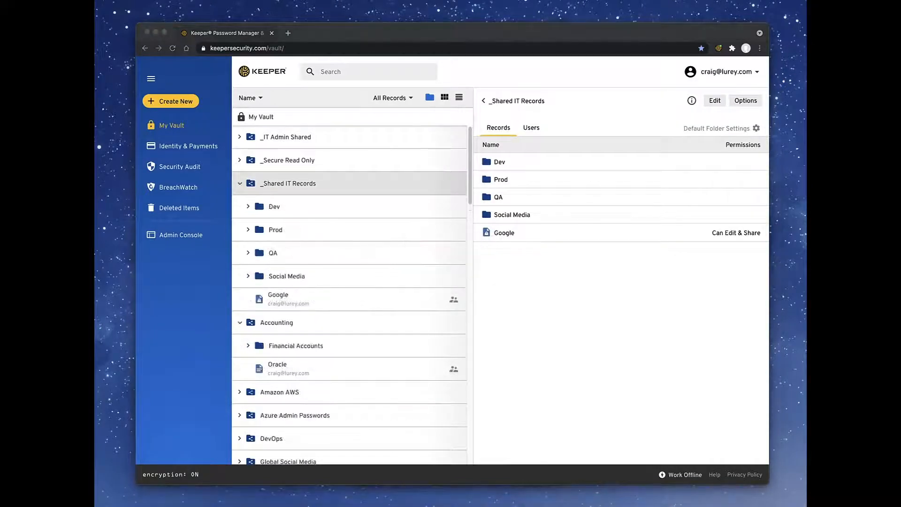
Drop files into a new record named 'Files Demo' and save it
{"action": "left_click_drag", "start_coordinate": [769, 301], "coordinate": [645, 298]}
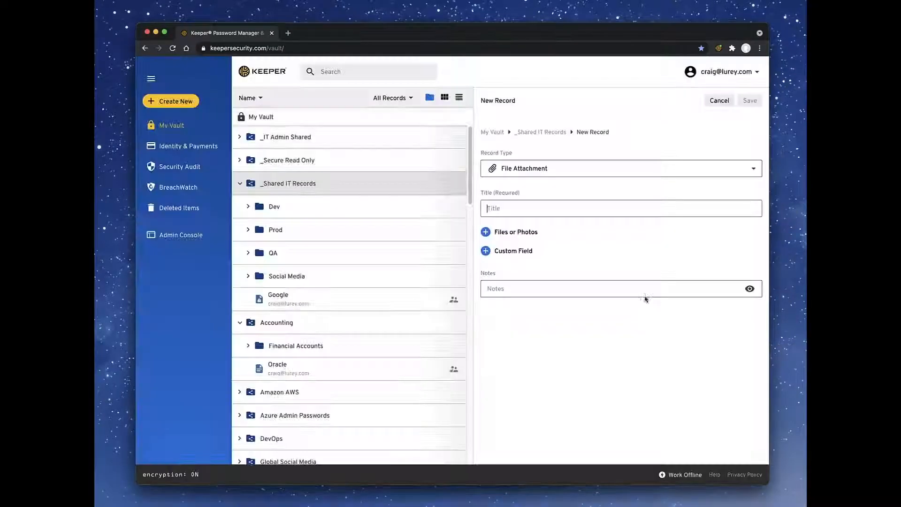
{"action": "type", "text": "Files Demo"}
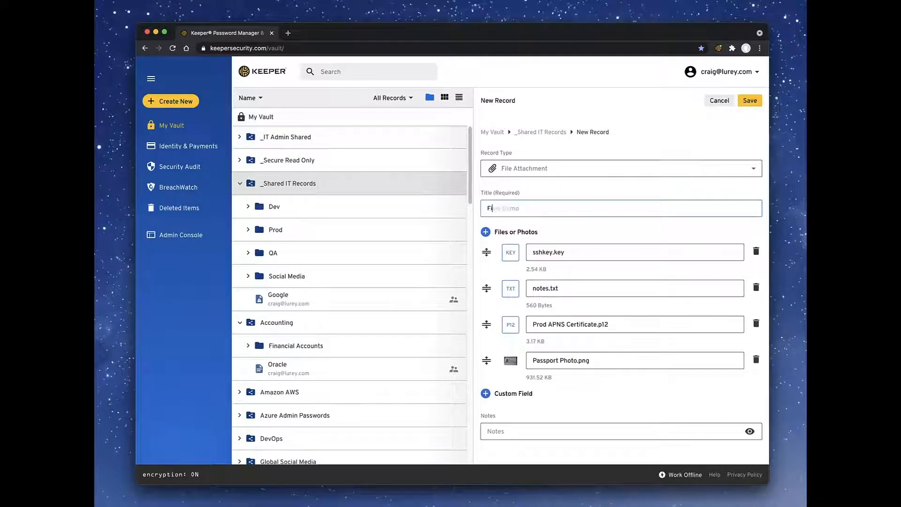
{"action": "left_click", "coordinate": [751, 104]}
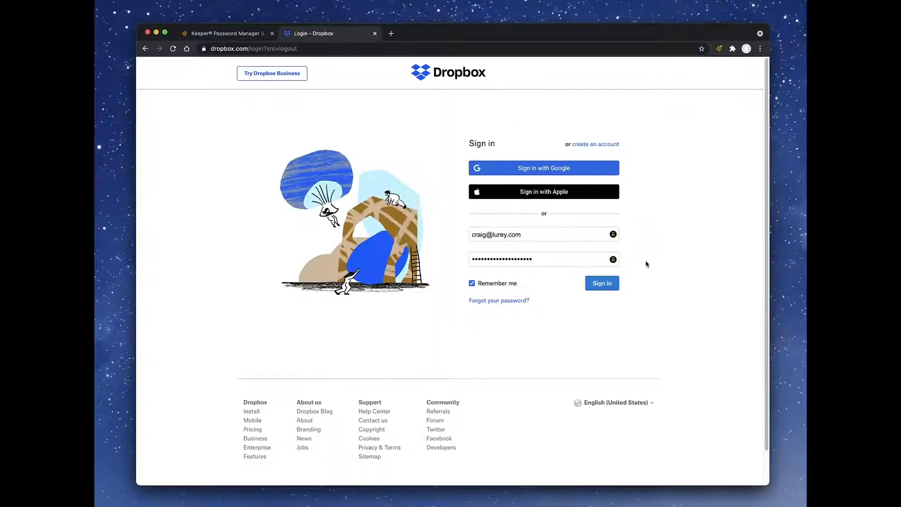
Enable Dropbox two-step verification with Keeper storing the codes, then sign back in via KeeperFill
{"action": "left_click", "coordinate": [609, 283]}
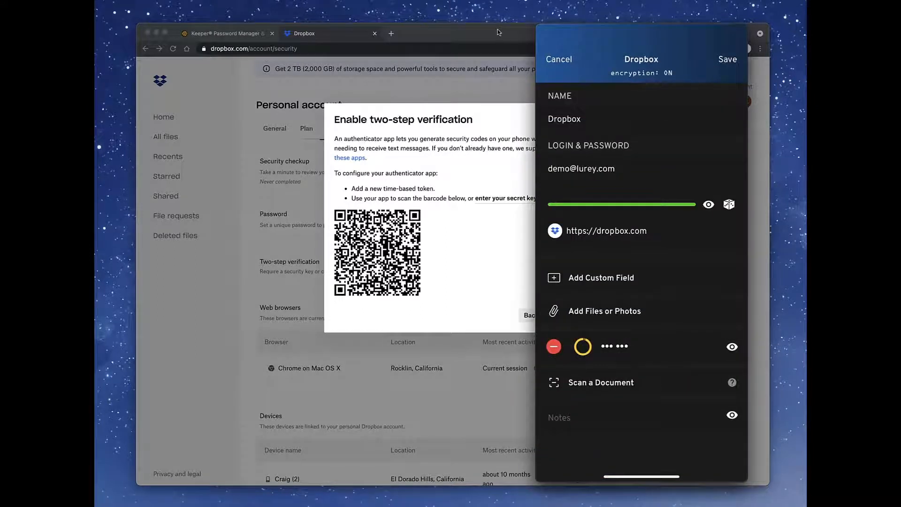
{"action": "left_click", "coordinate": [557, 194]}
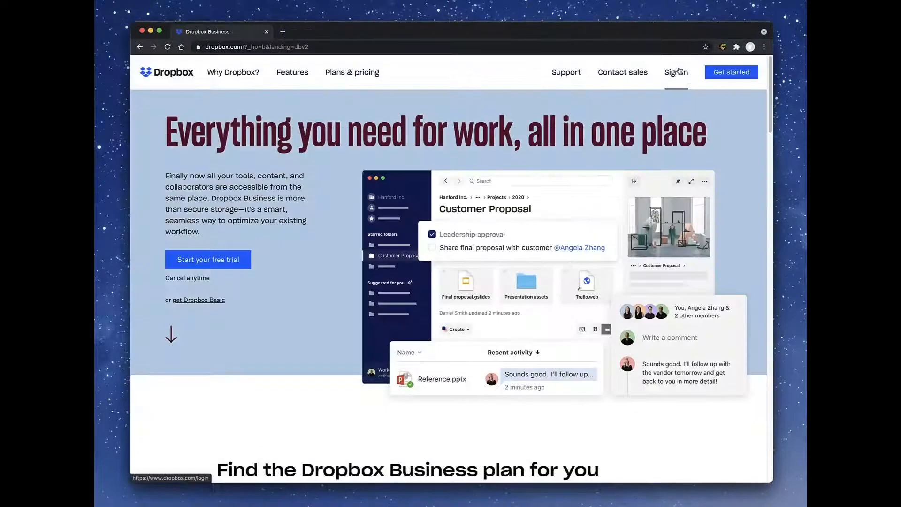
{"action": "left_click", "coordinate": [678, 71]}
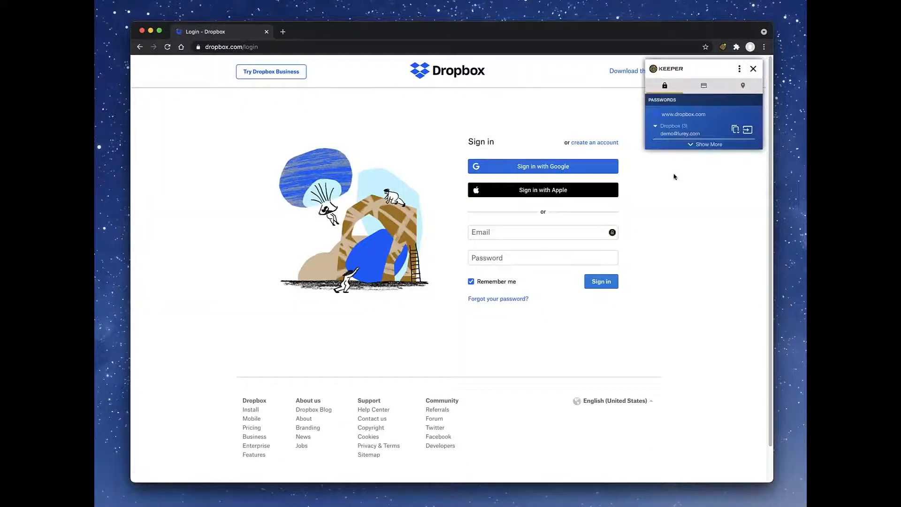
{"action": "left_click", "coordinate": [747, 130]}
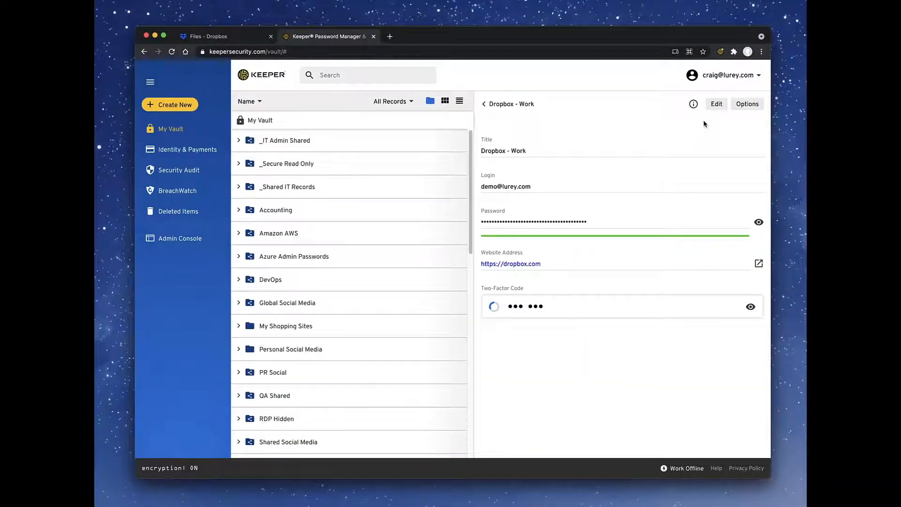
List the shared folders holding Dropbox - Work through its Options > Sharing settings
{"action": "left_click", "coordinate": [747, 104]}
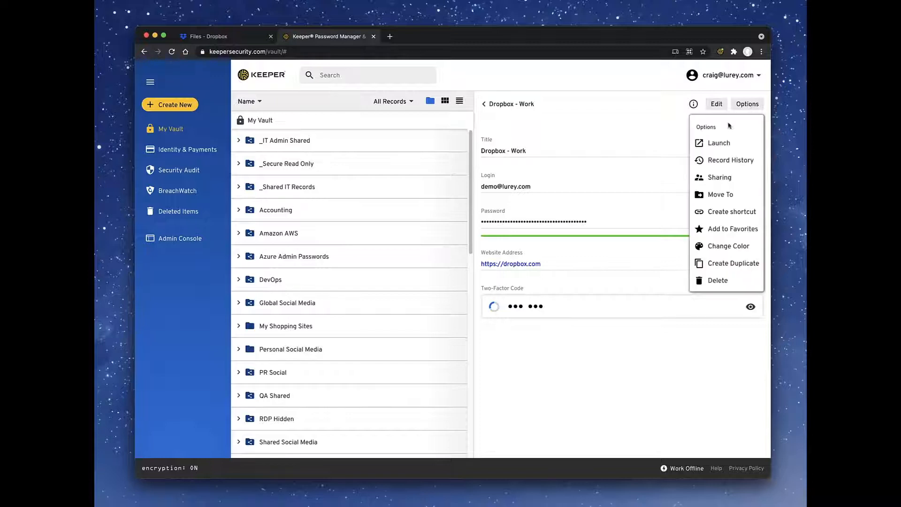
{"action": "left_click", "coordinate": [723, 175]}
{"action": "left_click", "coordinate": [556, 132]}
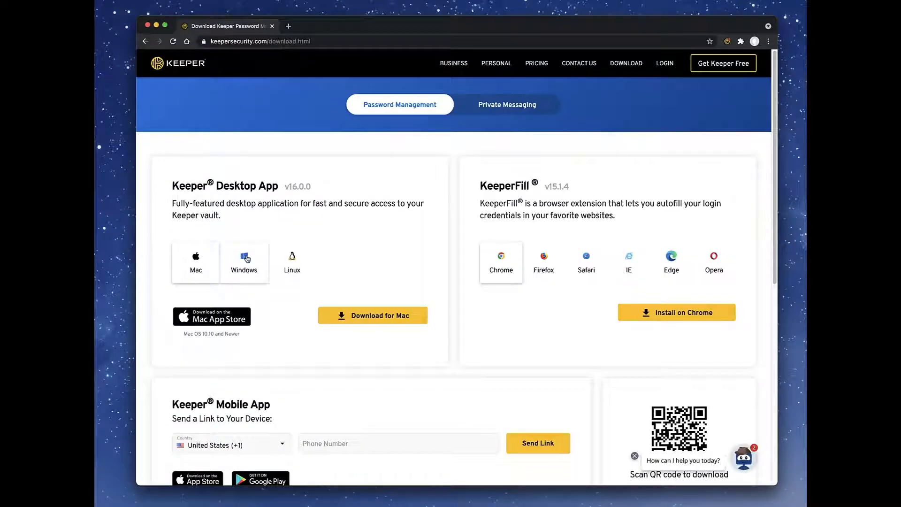
View the Windows and Linux desktop app downloads, then visit the Web Vault login page
{"action": "left_click", "coordinate": [245, 259]}
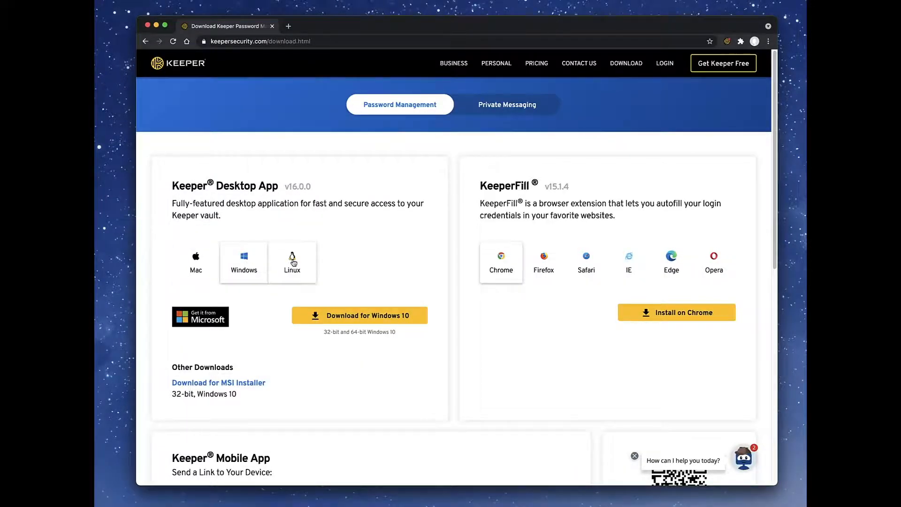
{"action": "left_click", "coordinate": [293, 262]}
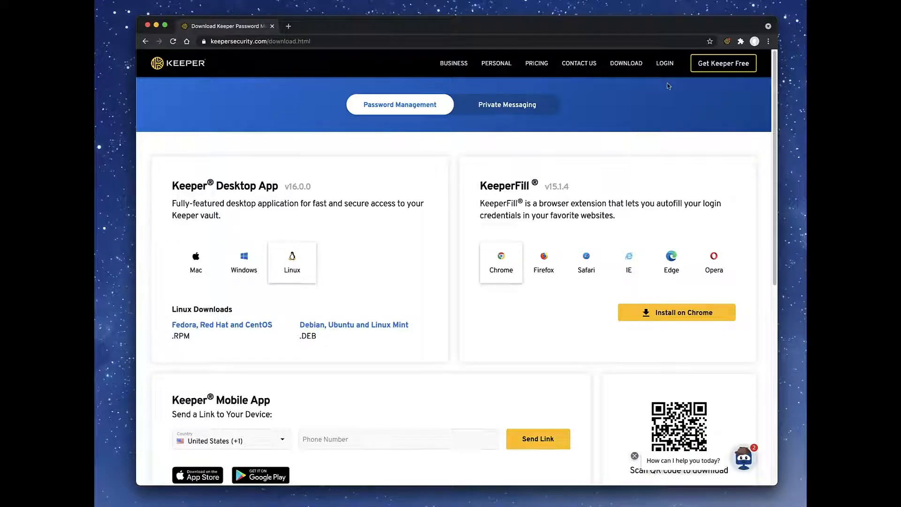
{"action": "mouse_move", "coordinate": [665, 65]}
{"action": "left_click", "coordinate": [645, 129]}
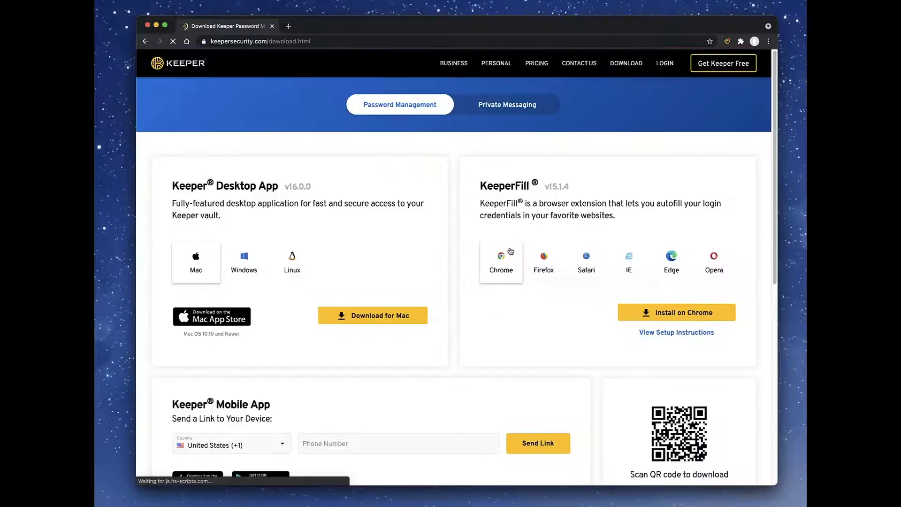
View the KeeperFill installs for Firefox, Safari and Internet Explorer
{"action": "left_click", "coordinate": [540, 266]}
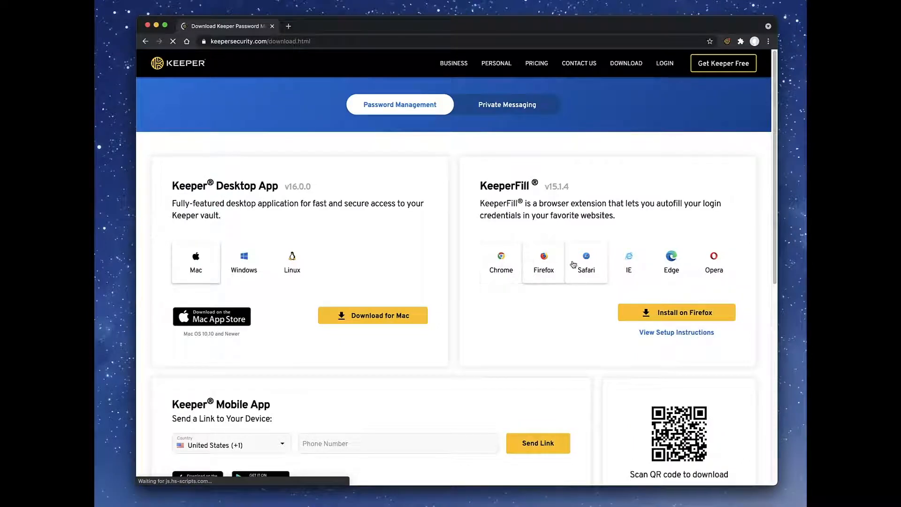
{"action": "left_click", "coordinate": [587, 269]}
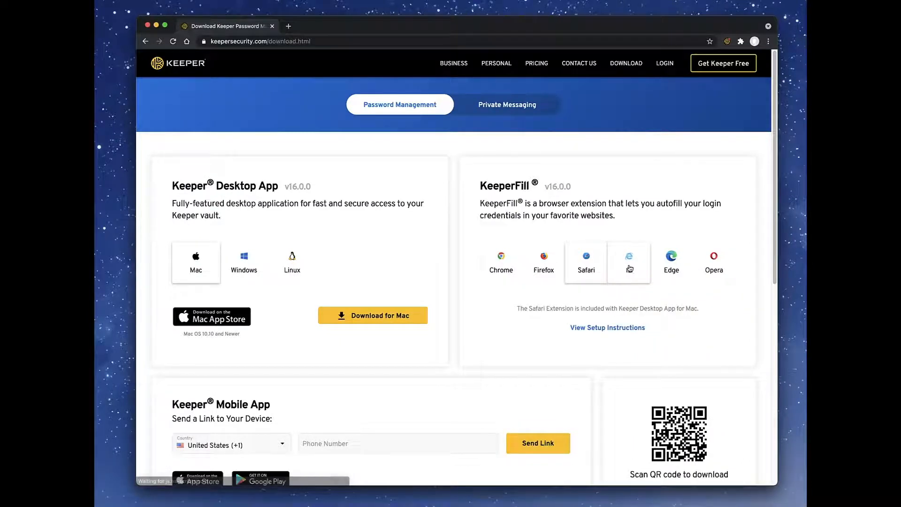
{"action": "left_click", "coordinate": [630, 268]}
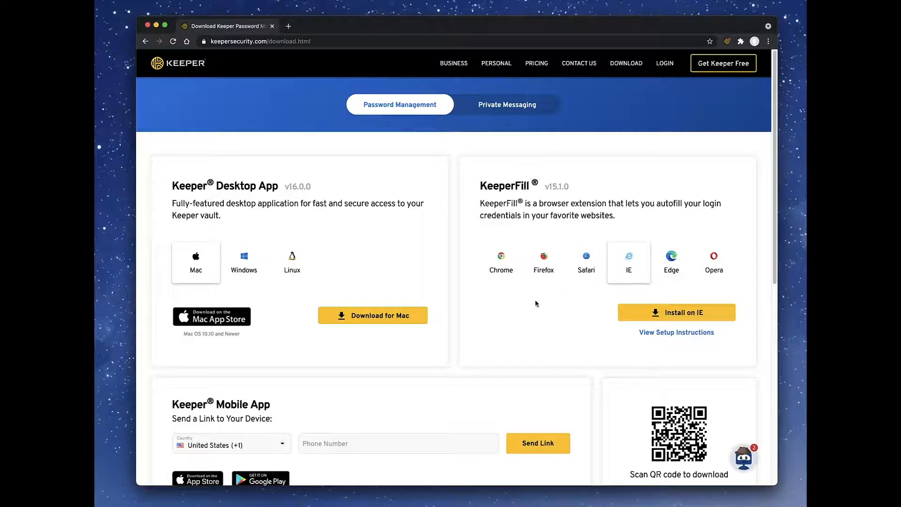
{"action": "scroll", "coordinate": [537, 303], "scroll_direction": "down", "scroll_amount": 1}
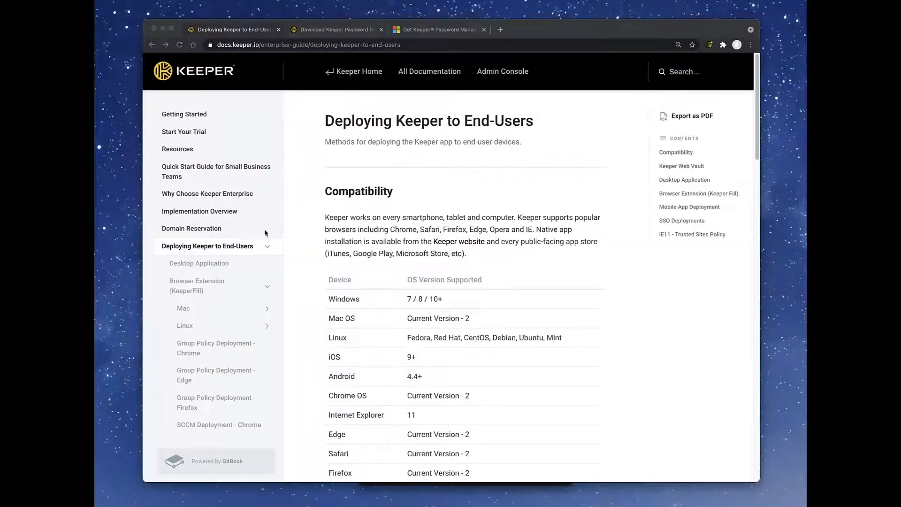
Open the Desktop Application deployment docs and show the Windows desktop app download options
{"action": "left_click", "coordinate": [221, 265]}
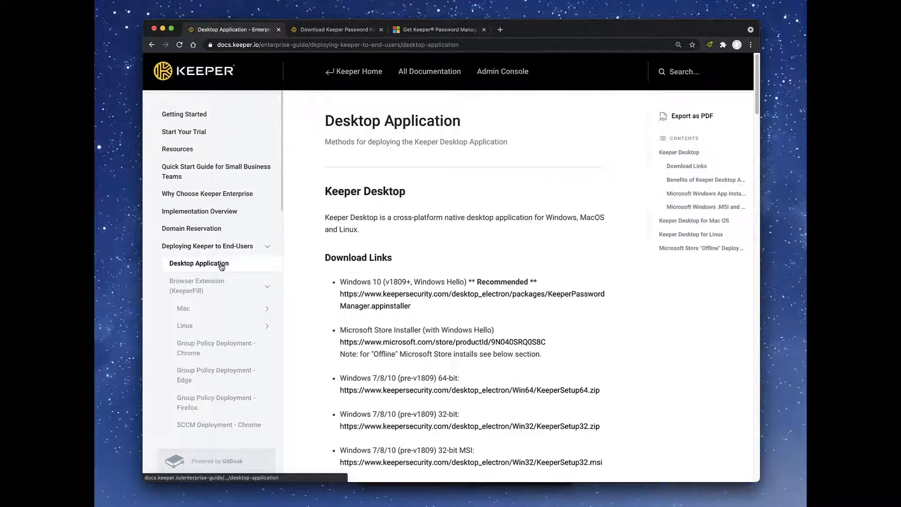
{"action": "left_click", "coordinate": [327, 32]}
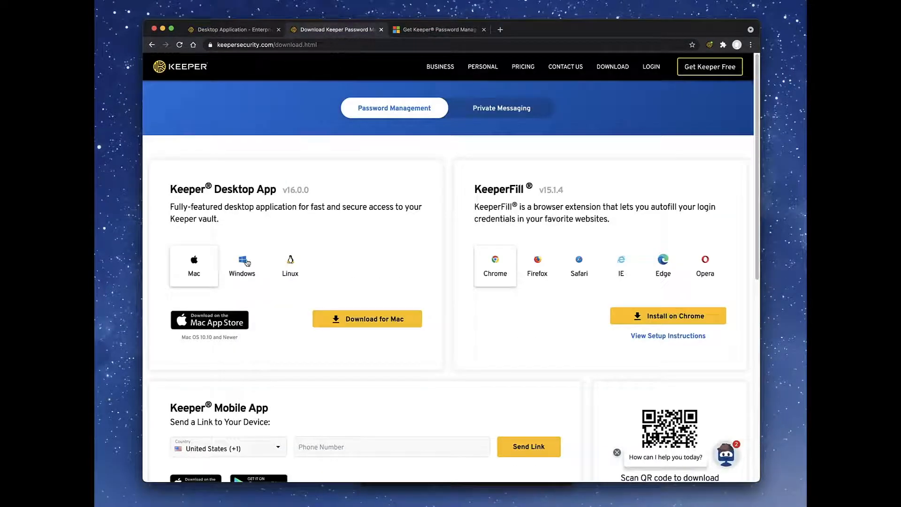
{"action": "left_click", "coordinate": [246, 266]}
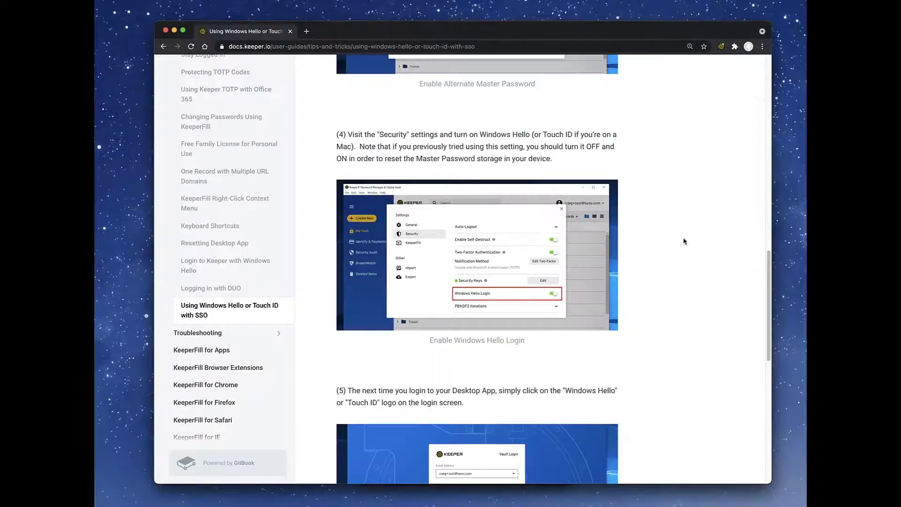
Enlarge and close the Windows Hello Login settings and Vault Login screenshots
{"action": "left_click", "coordinate": [483, 238]}
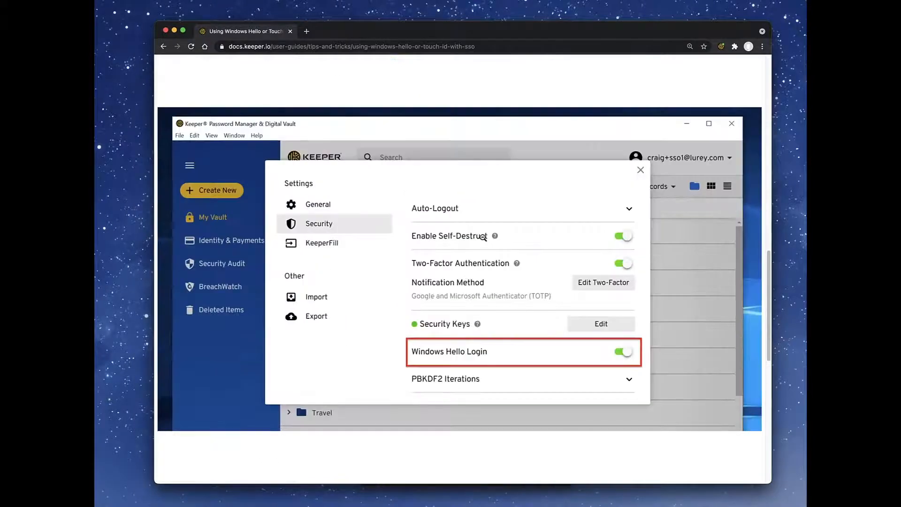
{"action": "left_click", "coordinate": [506, 225]}
{"action": "scroll", "coordinate": [507, 235], "scroll_direction": "down", "scroll_amount": 5}
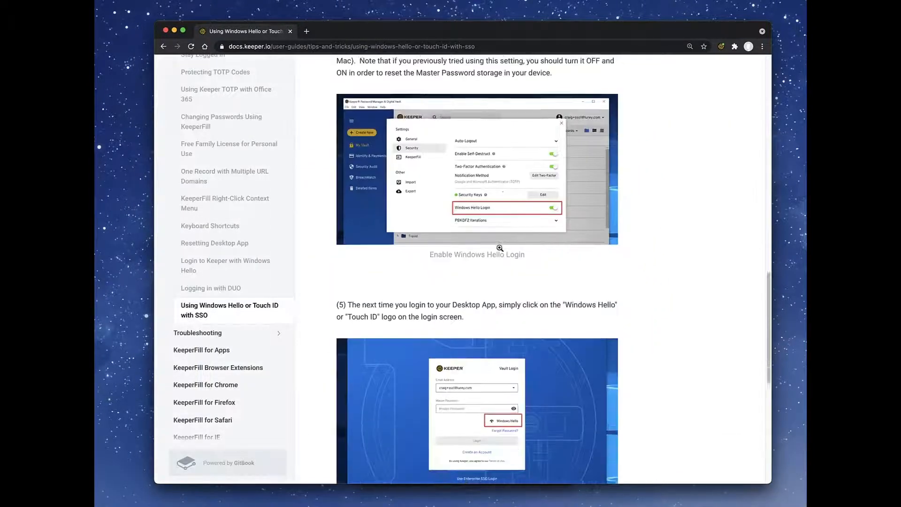
{"action": "left_click", "coordinate": [507, 286]}
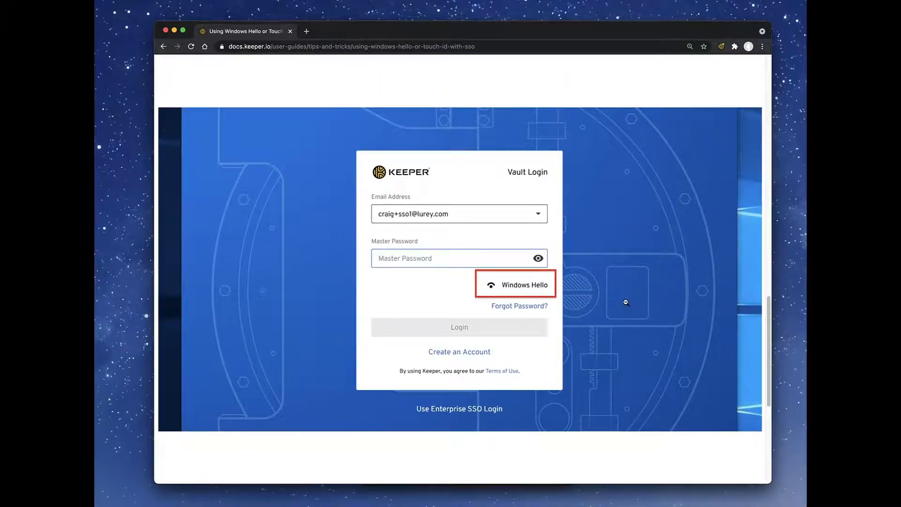
{"action": "left_click", "coordinate": [626, 302]}
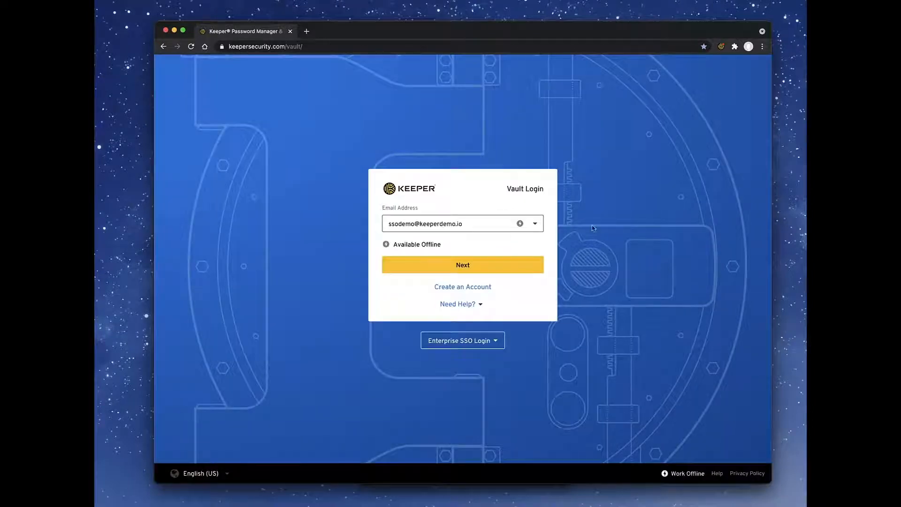
Turn off Restrict offline access in the role's enforcement policies and save
{"action": "left_click", "coordinate": [536, 224]}
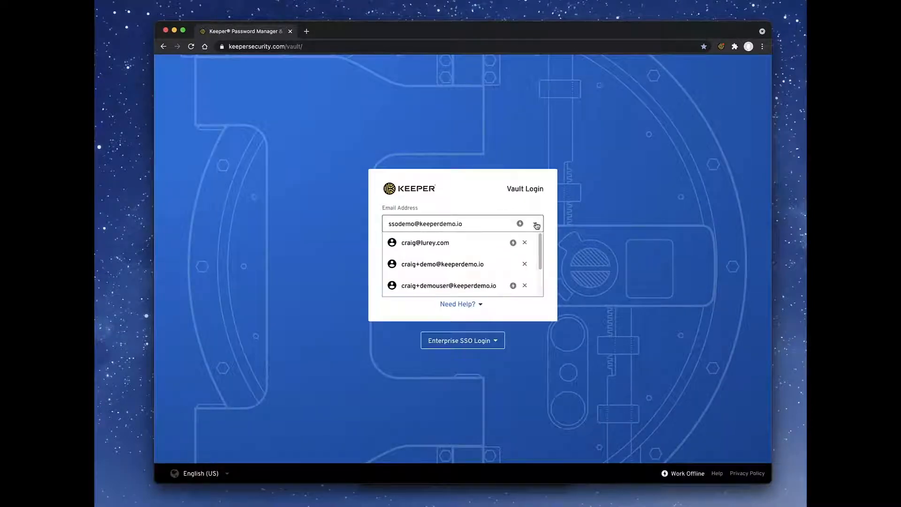
{"action": "left_click", "coordinate": [535, 224]}
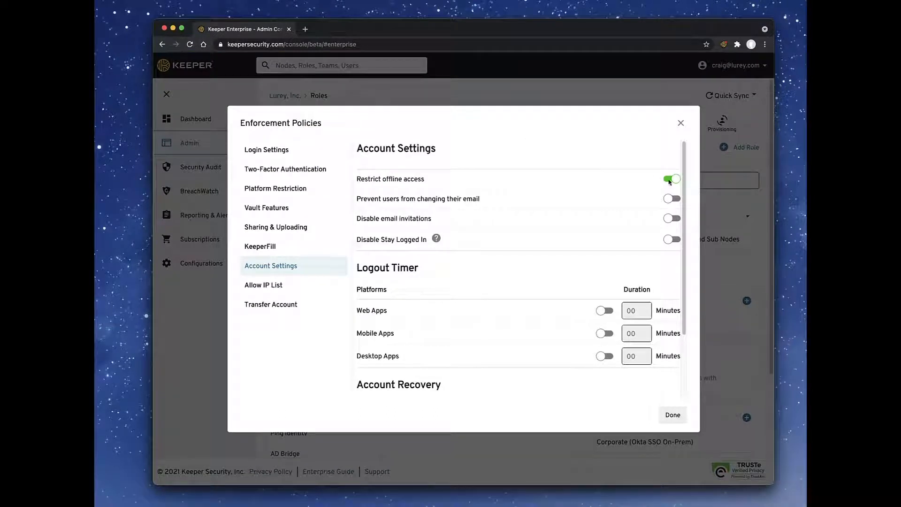
{"action": "left_click", "coordinate": [669, 181]}
{"action": "left_click", "coordinate": [671, 415]}
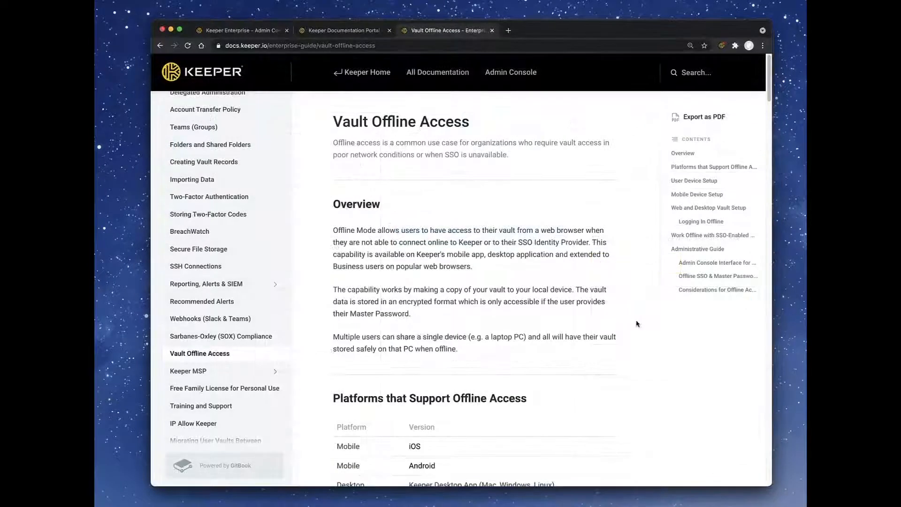
Scroll through the Vault Offline Access documentation
{"action": "scroll", "coordinate": [636, 324], "scroll_direction": "down", "scroll_amount": 5}
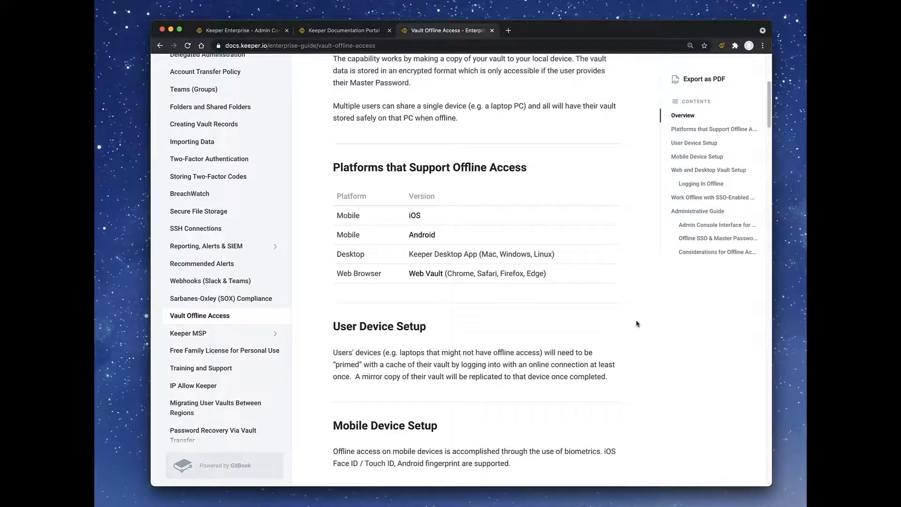
{"action": "scroll", "coordinate": [636, 323], "scroll_direction": "down", "scroll_amount": 2}
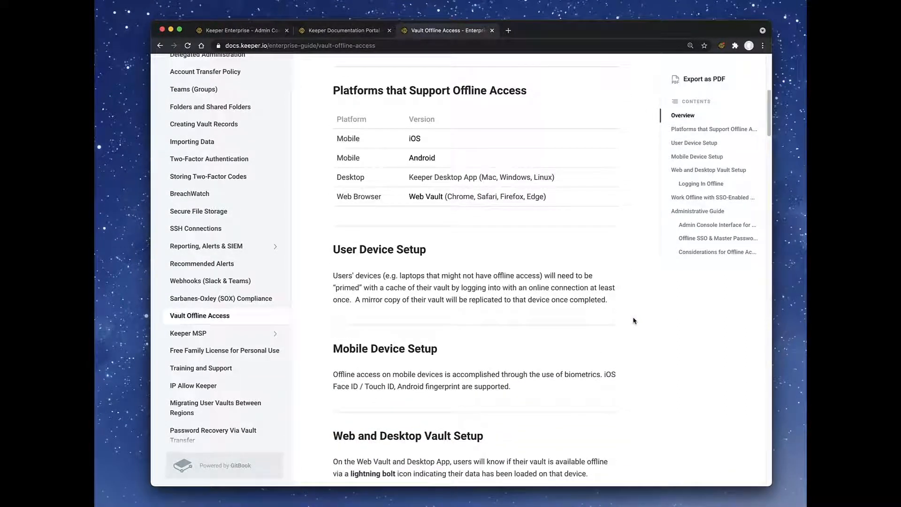
{"action": "scroll", "coordinate": [632, 321], "scroll_direction": "down", "scroll_amount": 8}
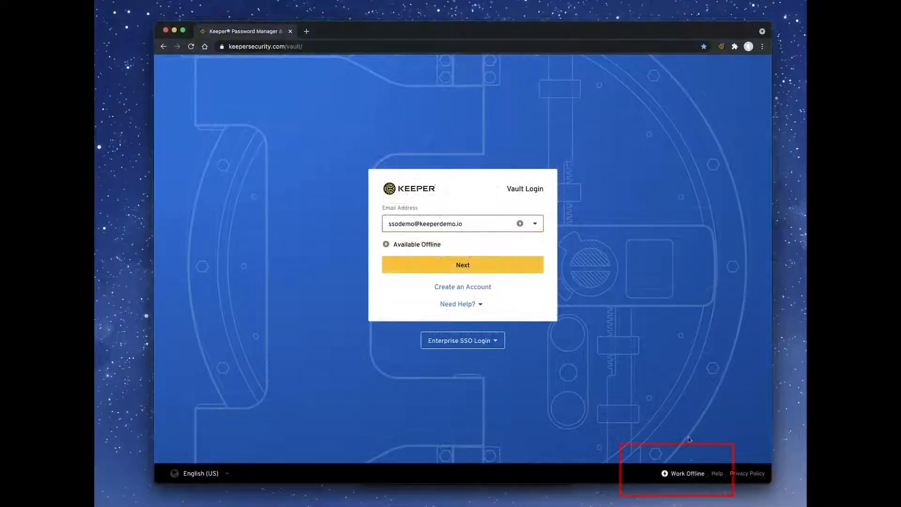
Choose Work Offline and log in with the master password
{"action": "left_click", "coordinate": [690, 475]}
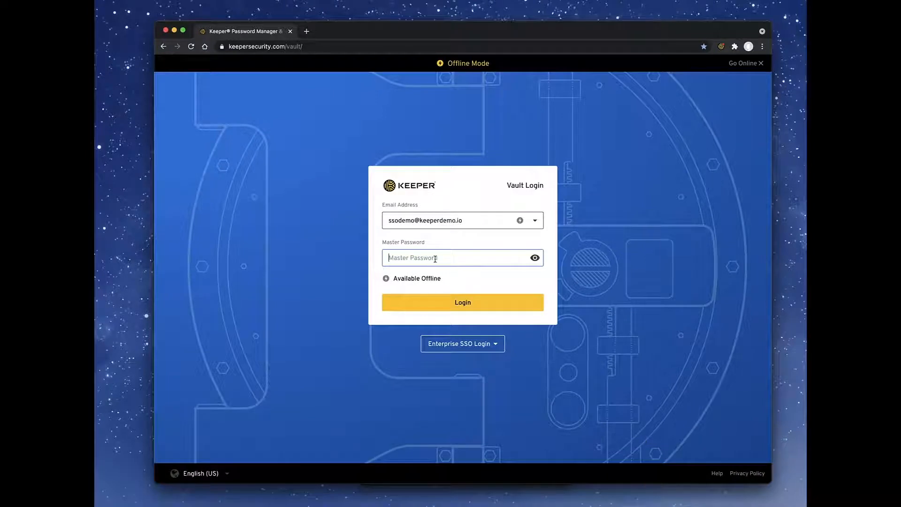
{"action": "type", "text": "••••••••••••"}
{"action": "key", "text": "Return"}
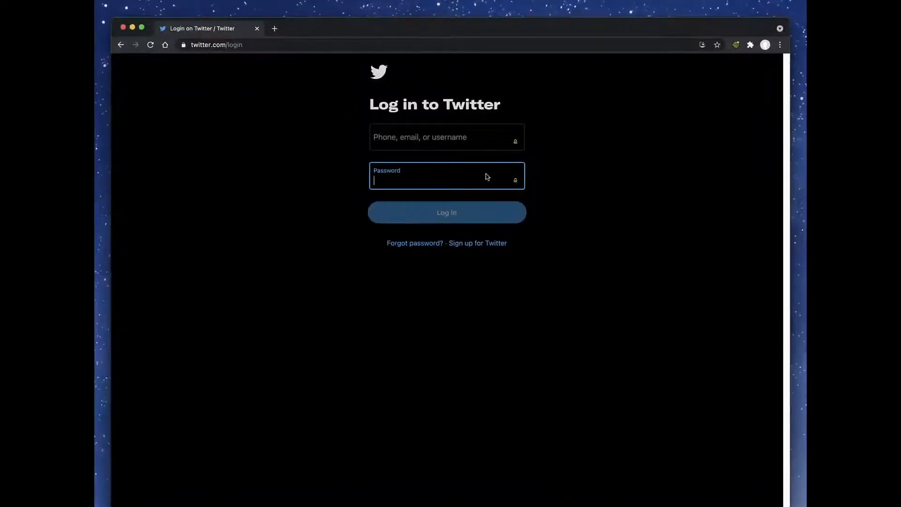
Sign into Twitter from the saved personal Twitter record, then open KeeperFill's settings
{"action": "left_click", "coordinate": [498, 157]}
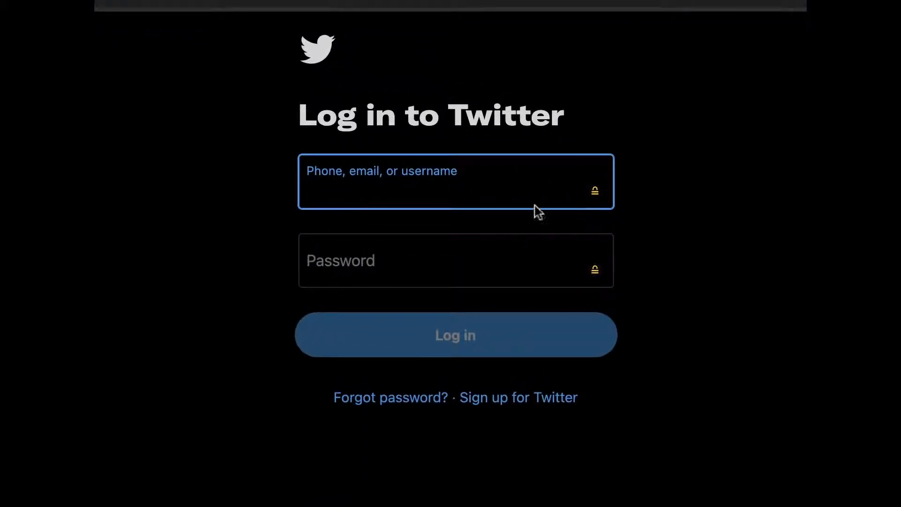
{"action": "left_click", "coordinate": [595, 200]}
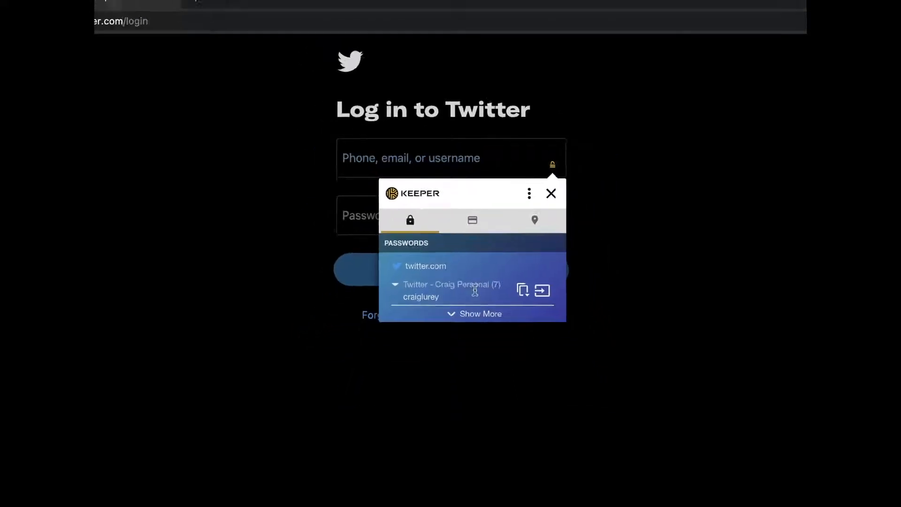
{"action": "left_click", "coordinate": [489, 360]}
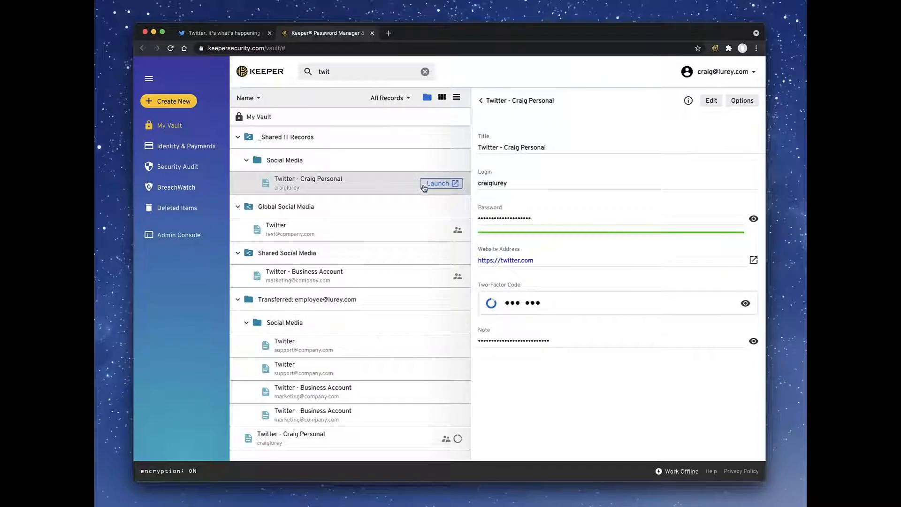
{"action": "left_click", "coordinate": [446, 187]}
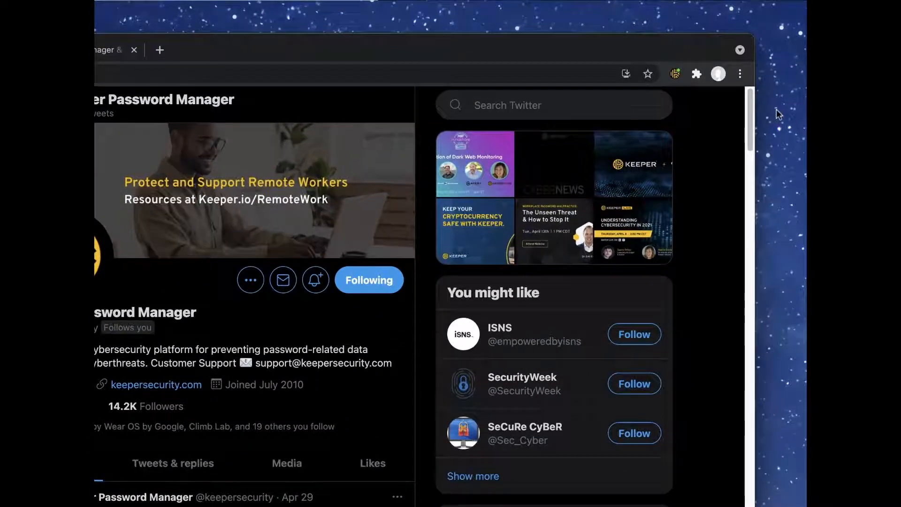
{"action": "left_click", "coordinate": [676, 74]}
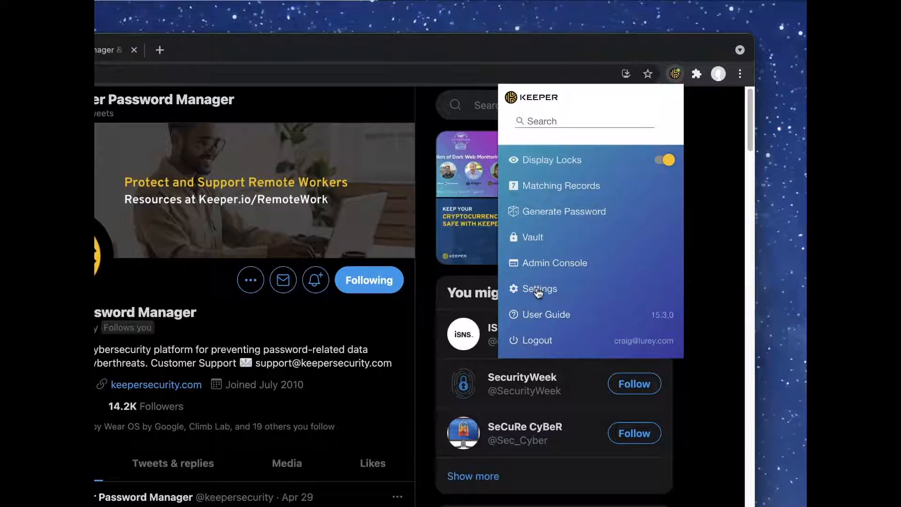
{"action": "left_click", "coordinate": [536, 289]}
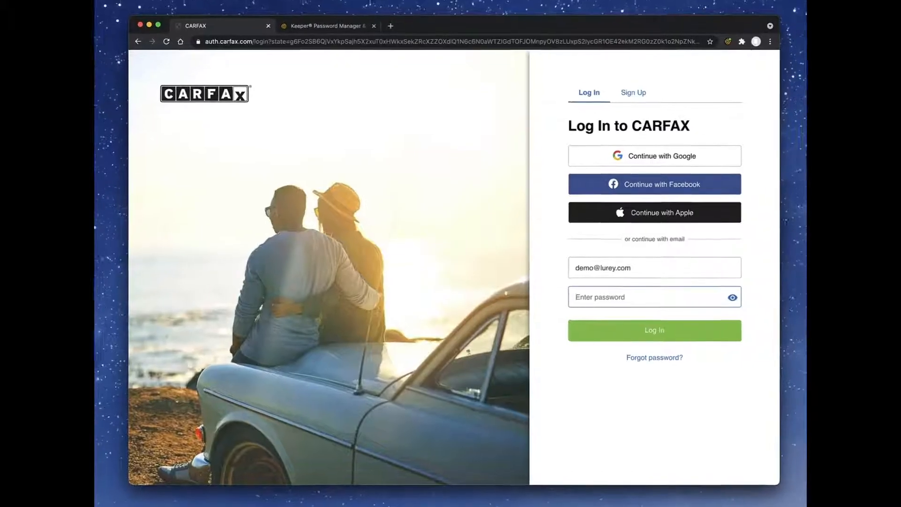
Log in to CARFAX and save the login as a new Keeper record
{"action": "type", "text": "•••••••••••"}
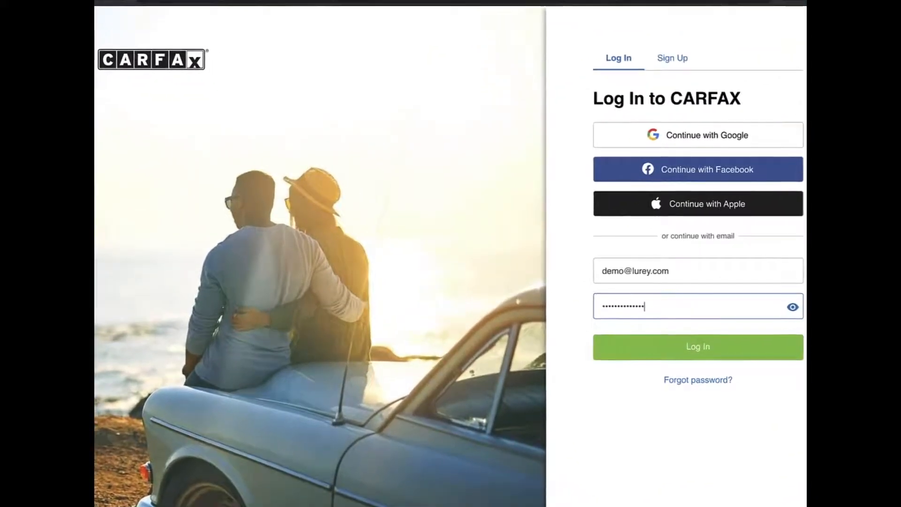
{"action": "key", "text": "Return"}
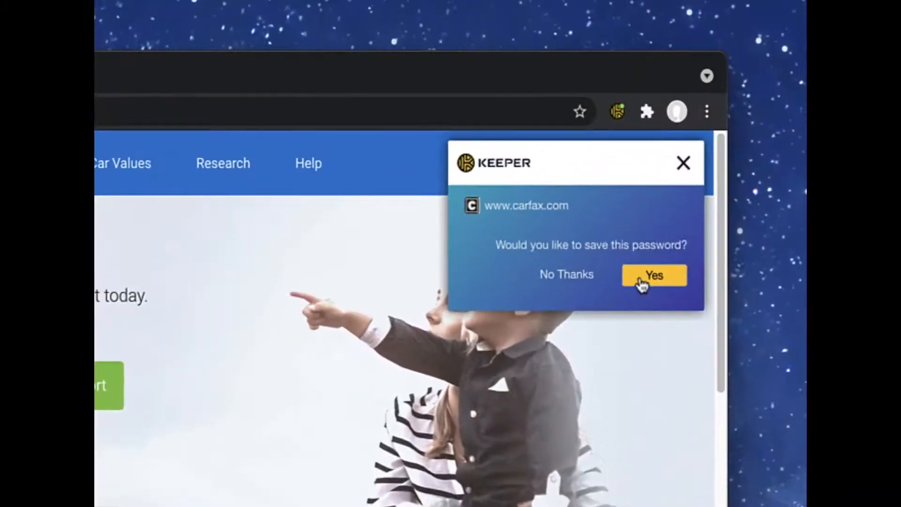
{"action": "left_click", "coordinate": [641, 284]}
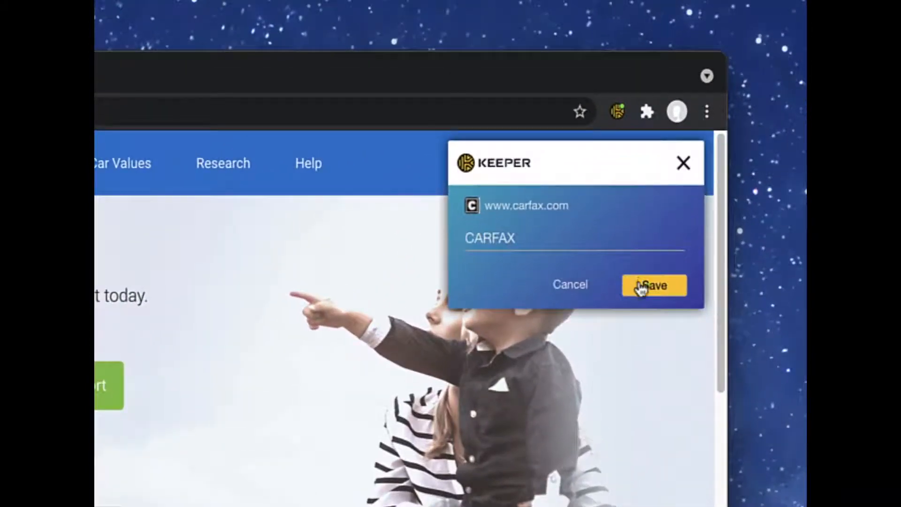
{"action": "left_click", "coordinate": [637, 291]}
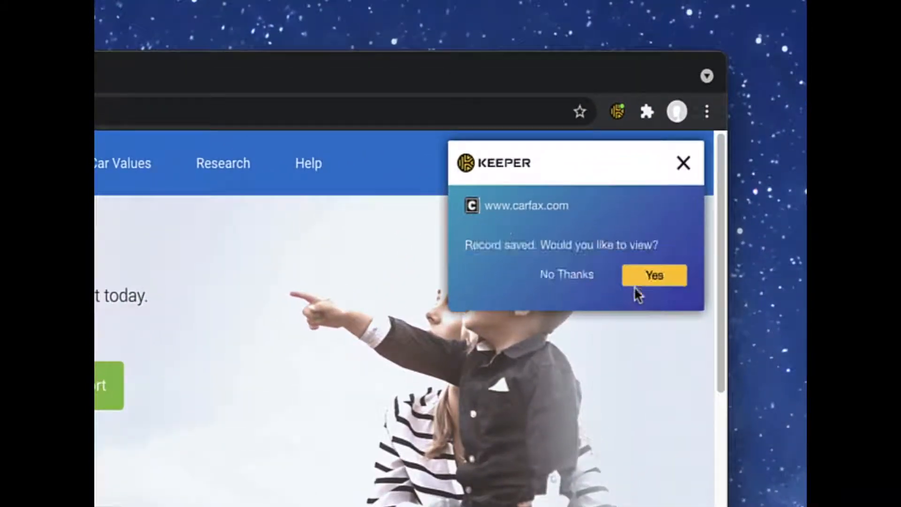
{"action": "left_click", "coordinate": [573, 280]}
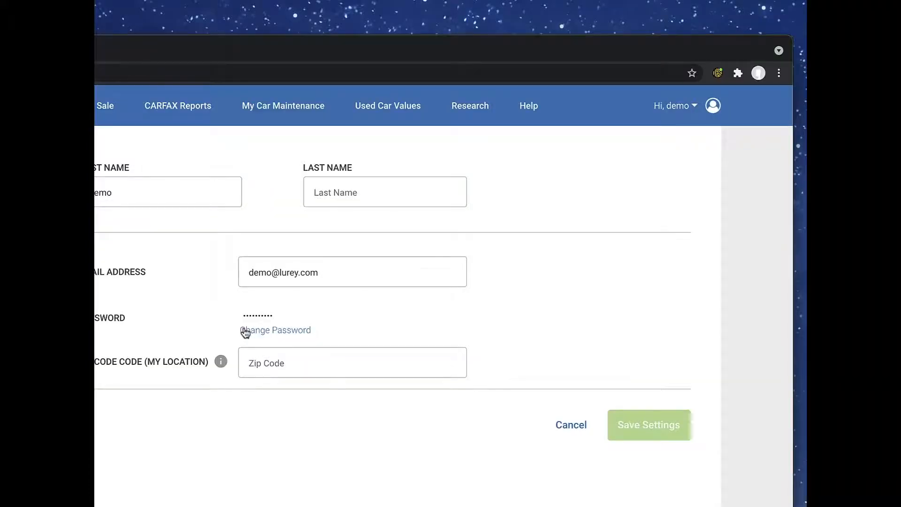
Change the CARFAX password to a Keeper-generated one, saving it to the vault and submitting the change
{"action": "left_click", "coordinate": [244, 328]}
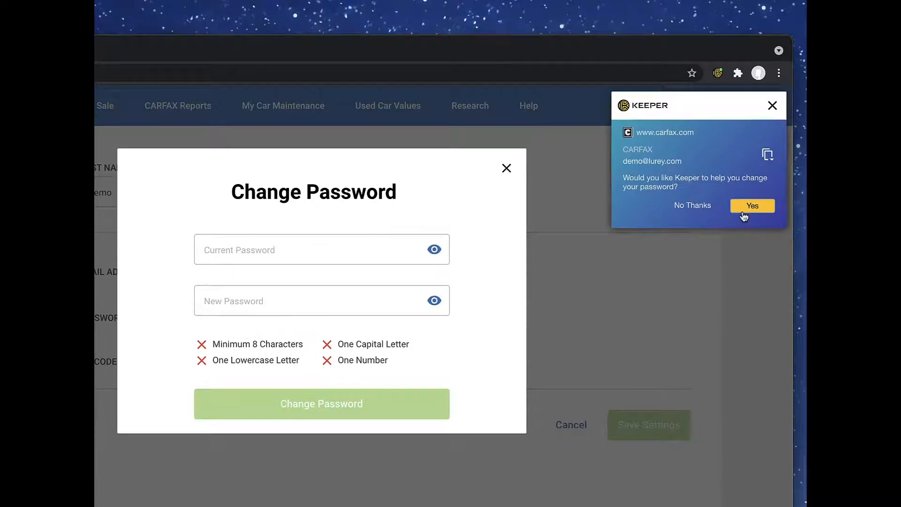
{"action": "left_click", "coordinate": [748, 207]}
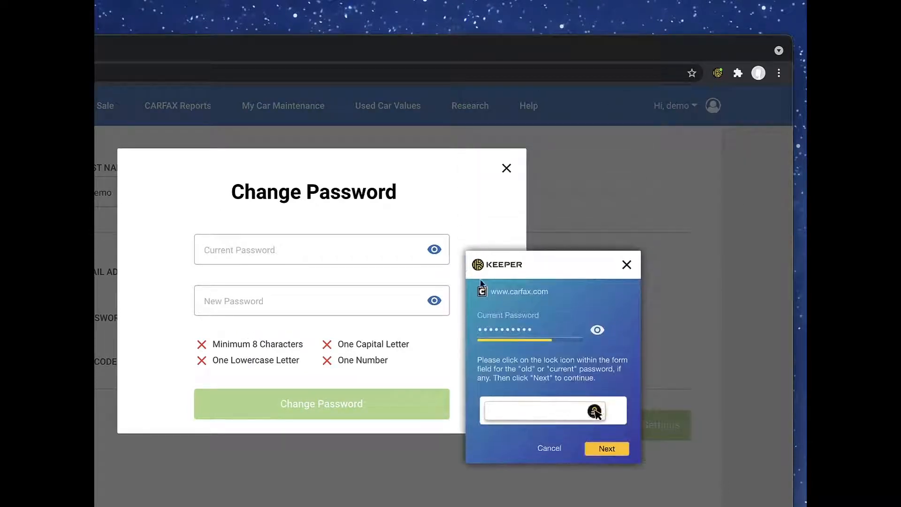
{"action": "left_click", "coordinate": [435, 252]}
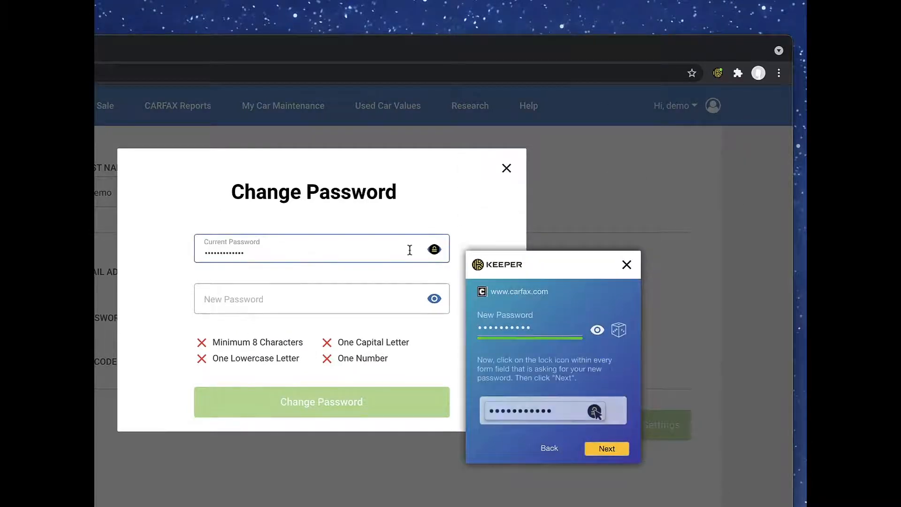
{"action": "left_click", "coordinate": [434, 303]}
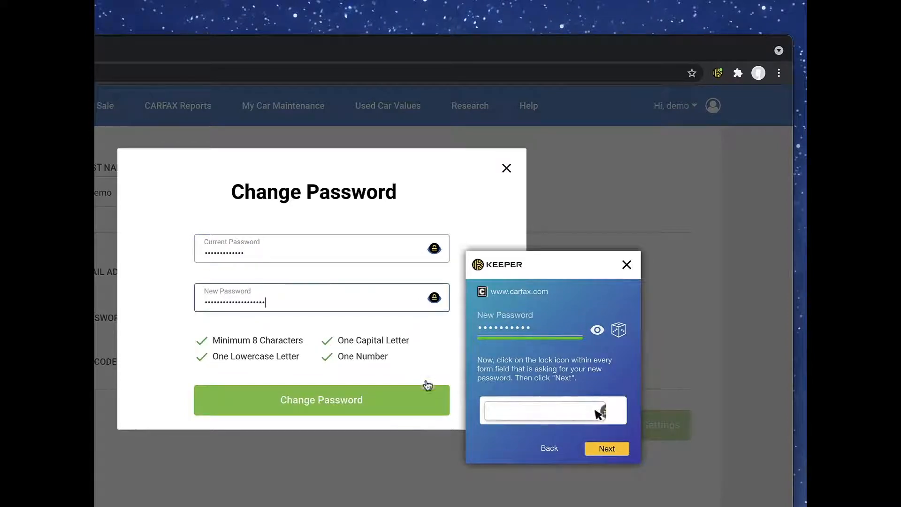
{"action": "left_click", "coordinate": [609, 449]}
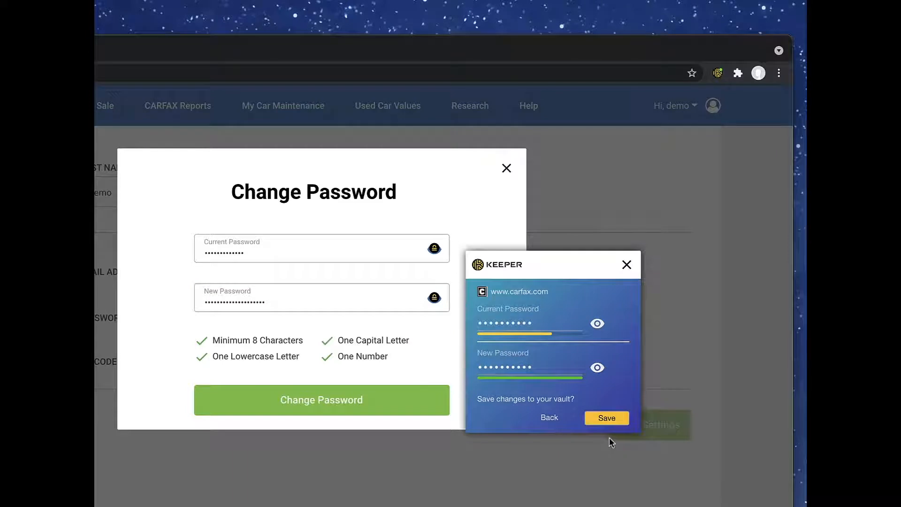
{"action": "left_click", "coordinate": [606, 420]}
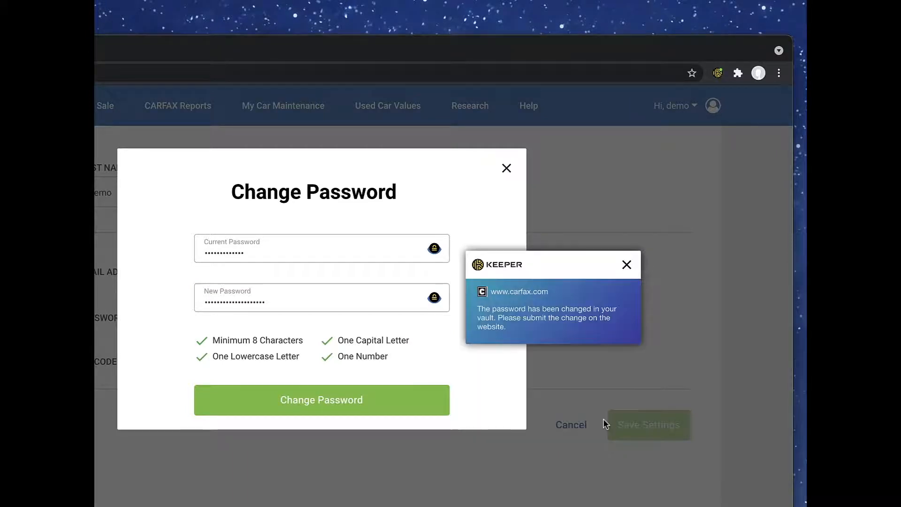
{"action": "left_click", "coordinate": [394, 399]}
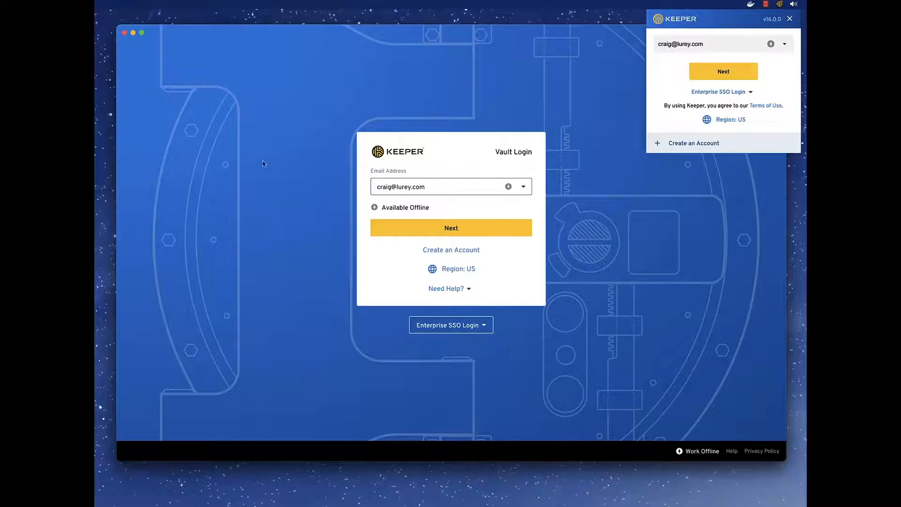
Log into the Keeper vault as the remembered account using the master password
{"action": "left_click", "coordinate": [404, 229]}
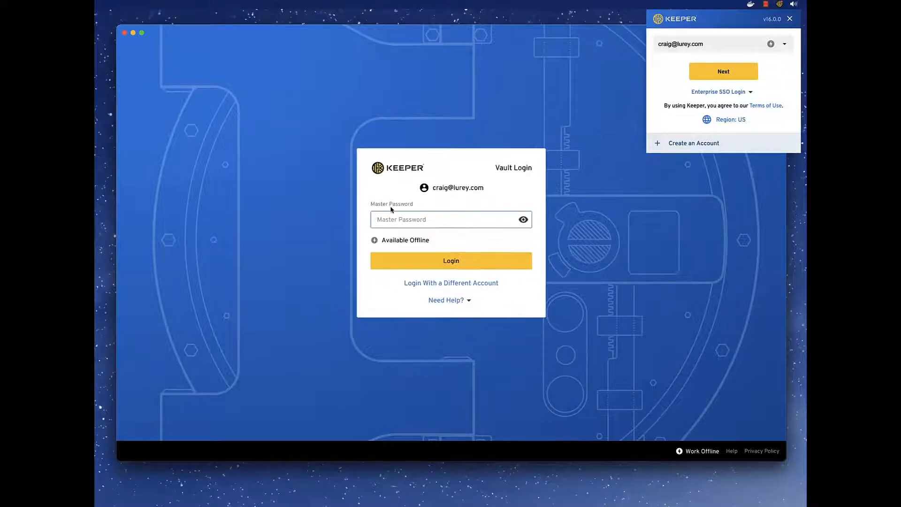
{"action": "type", "text": "•••"}
{"action": "key", "text": "Return"}
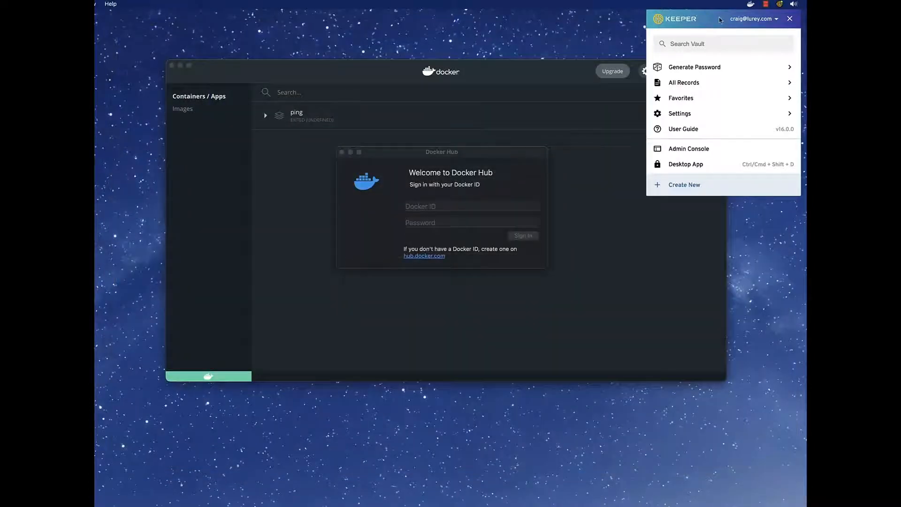
Shift the KeeperFill panel slightly left and search the vault for 'dock'
{"action": "mouse_move", "coordinate": [721, 19]}
{"action": "left_mouse_down"}
{"action": "mouse_move", "coordinate": [631, 19]}
{"action": "mouse_move", "coordinate": [733, 19]}
{"action": "mouse_move", "coordinate": [723, 18]}
{"action": "left_mouse_up"}
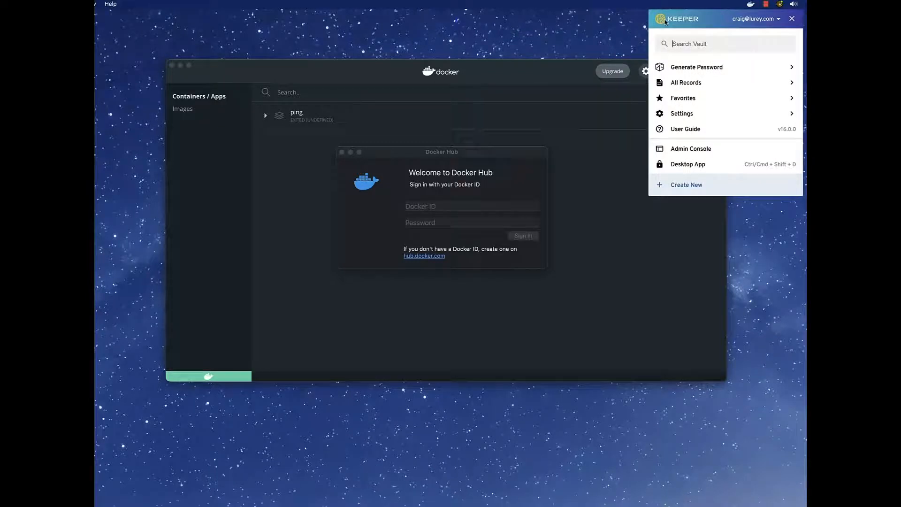
{"action": "left_click", "coordinate": [688, 41]}
{"action": "type", "text": "docker"}
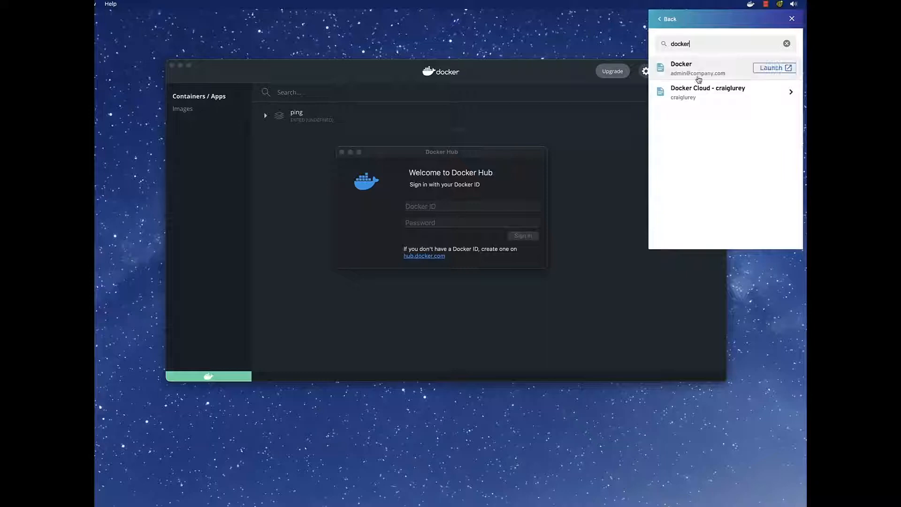
Sign in to Docker Hub with the Docker ID and password autofilled from the Docker Cloud record
{"action": "left_click", "coordinate": [701, 89]}
{"action": "left_click", "coordinate": [471, 207]}
{"action": "key", "text": "shift+super+2"}
{"action": "key", "text": "Tab"}
{"action": "key", "text": "shift+super+0"}
{"action": "left_click", "coordinate": [518, 237]}
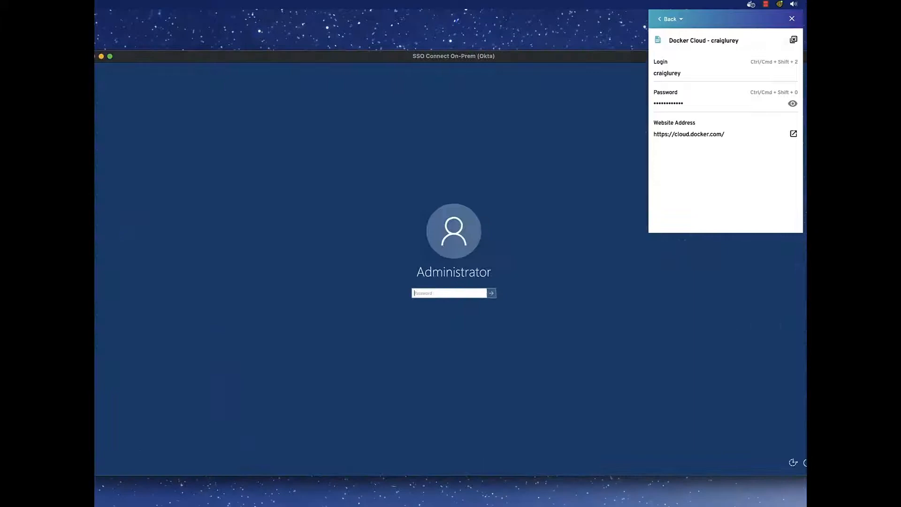
Log into the Windows demo server using the Demo Server for KeeperFill record's password
{"action": "type", "text": "demo server"}
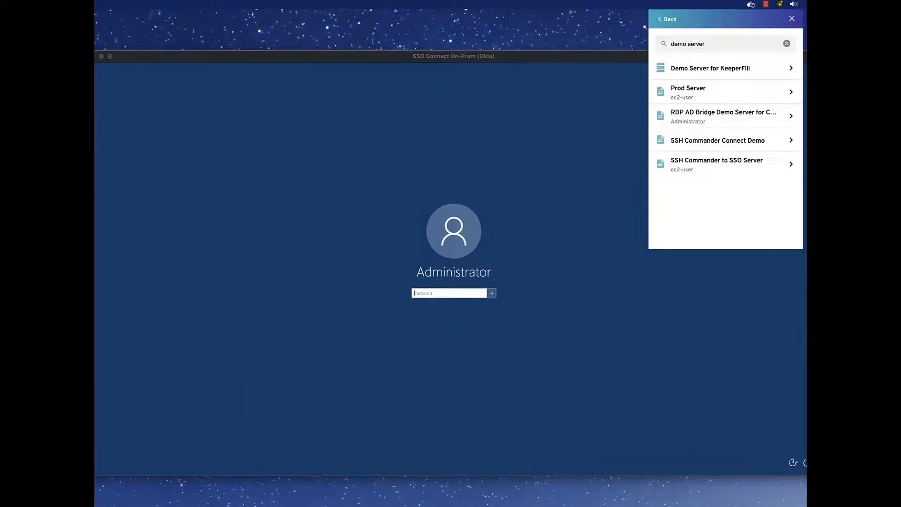
{"action": "left_click", "coordinate": [689, 67]}
{"action": "key", "text": "shift+super+0"}
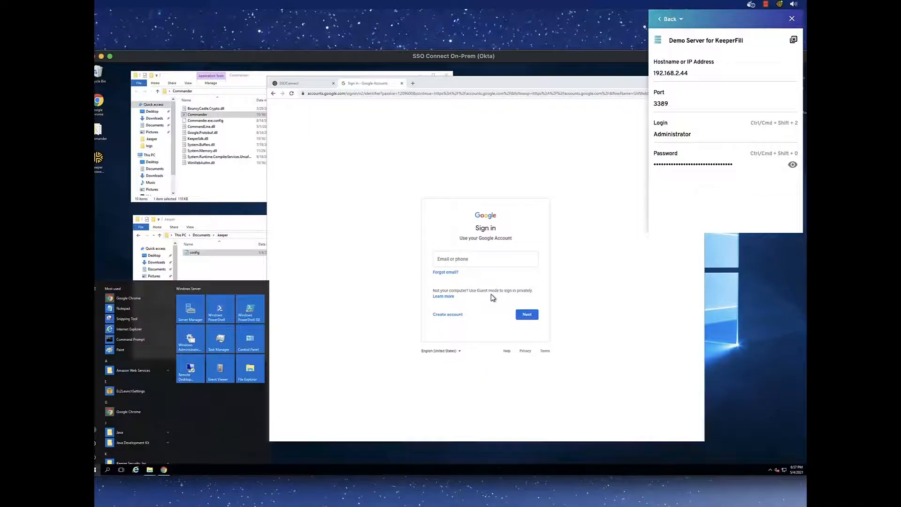
{"action": "left_click", "coordinate": [667, 20]}
Sign in to Google with the e-mail and password filled from the first Email Account record
{"action": "type", "text": "email acc"}
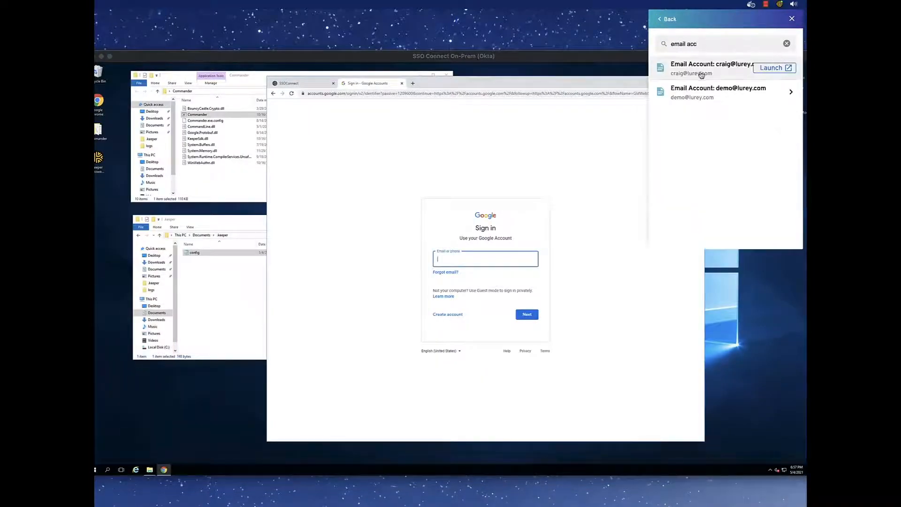
{"action": "left_click", "coordinate": [710, 74]}
{"action": "key", "text": "shift+super+2"}
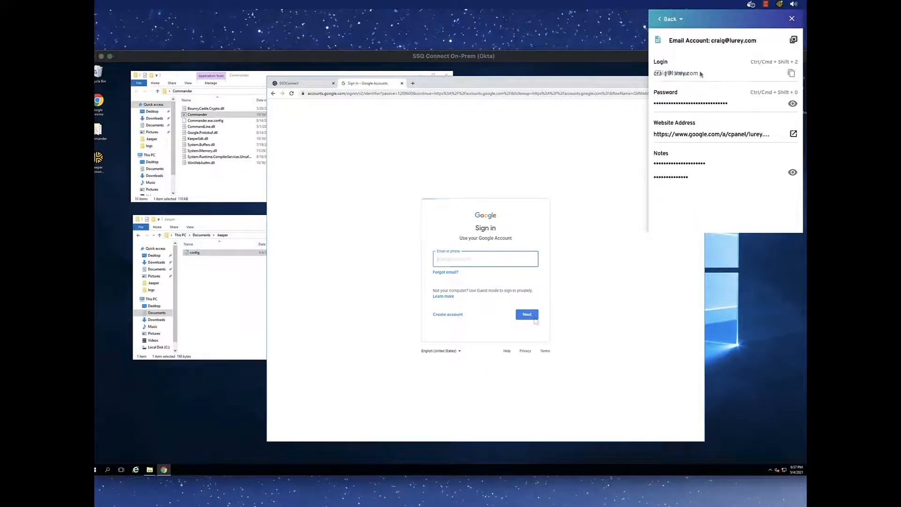
{"action": "left_click", "coordinate": [529, 316]}
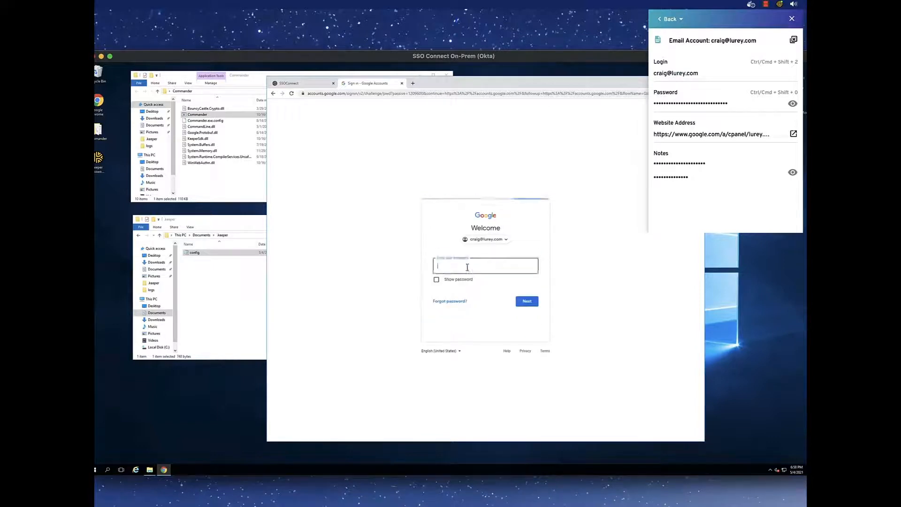
{"action": "key", "text": "shift+super+0"}
{"action": "left_click", "coordinate": [535, 304]}
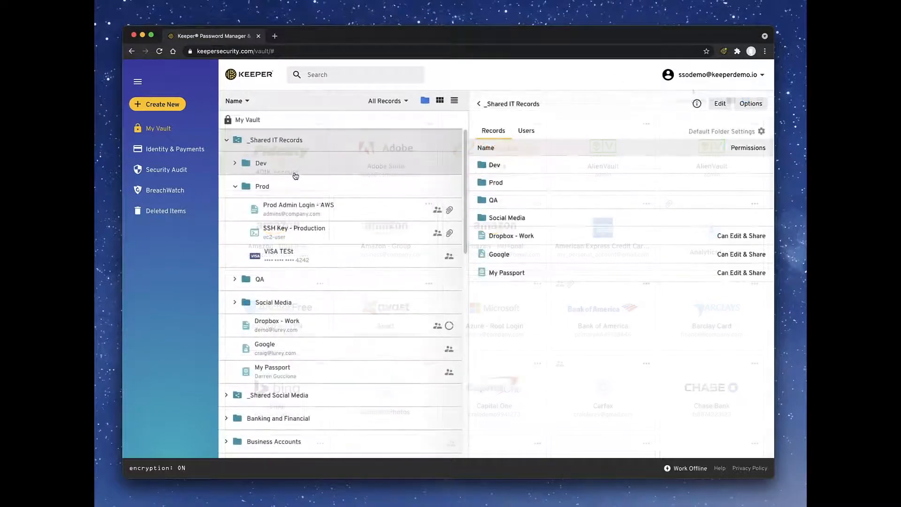
View the Prod Admin Login - AWS and Facebook - Marketing Team record details
{"action": "left_click", "coordinate": [290, 208]}
{"action": "scroll", "coordinate": [287, 226], "scroll_direction": "down", "scroll_amount": 6}
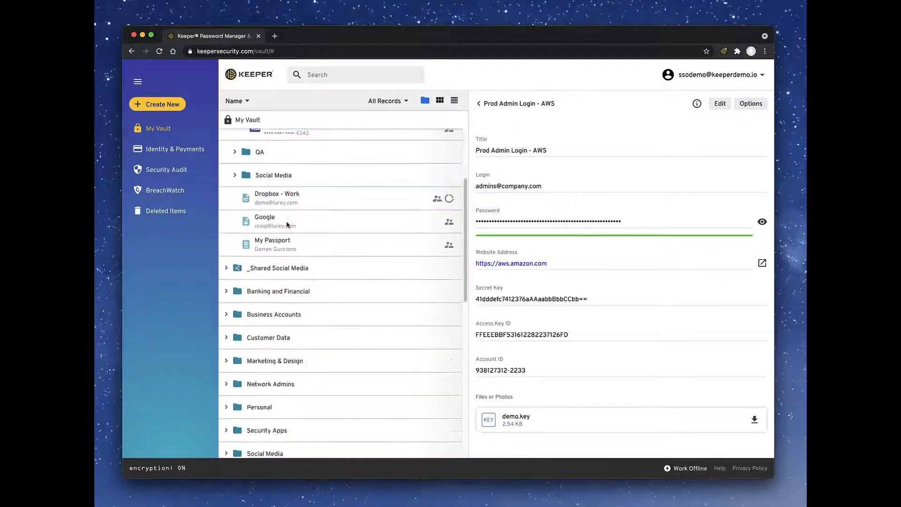
{"action": "left_click", "coordinate": [298, 197]}
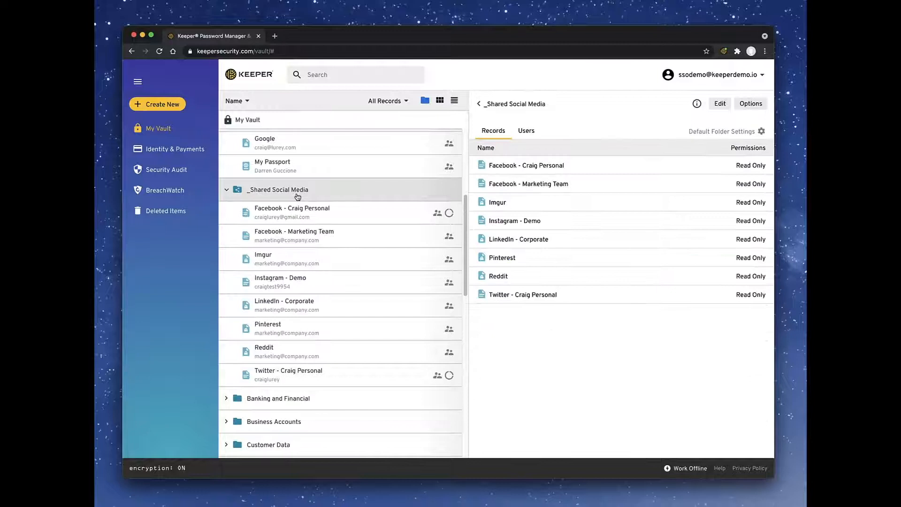
{"action": "left_click", "coordinate": [334, 235]}
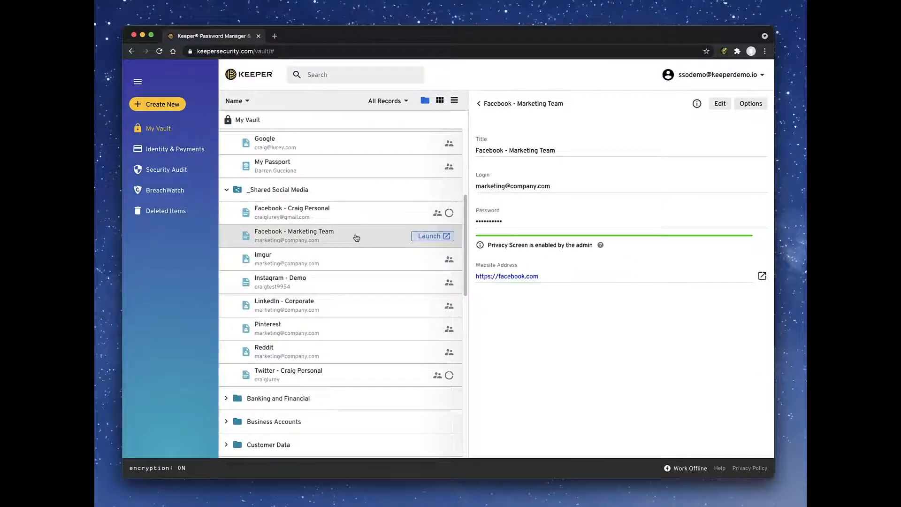
Review _Shared Social Media's teams and users, keeping Social Media Team at Can Manage Records
{"action": "left_click", "coordinate": [363, 195]}
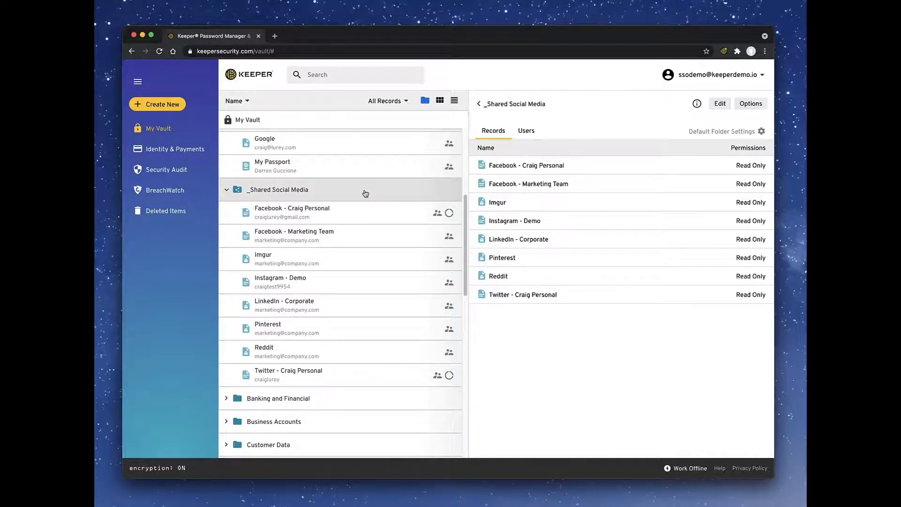
{"action": "left_click", "coordinate": [526, 131]}
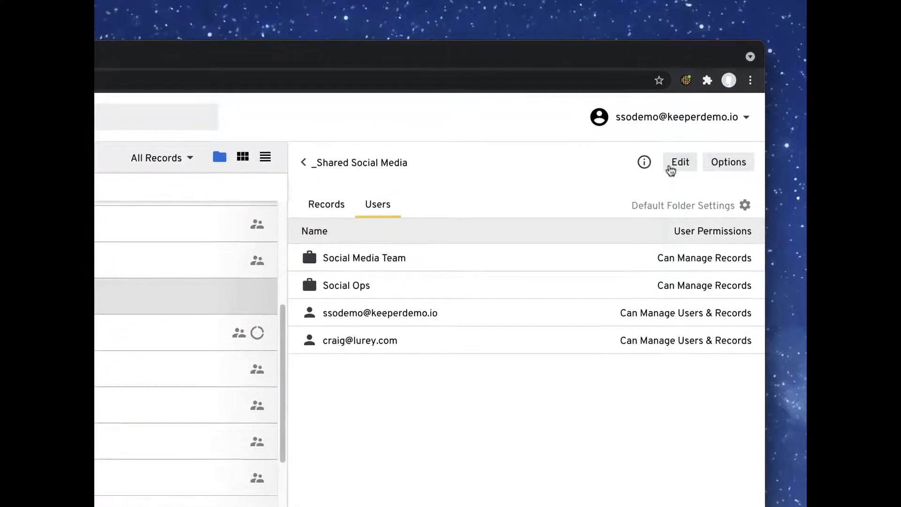
{"action": "left_click", "coordinate": [676, 161]}
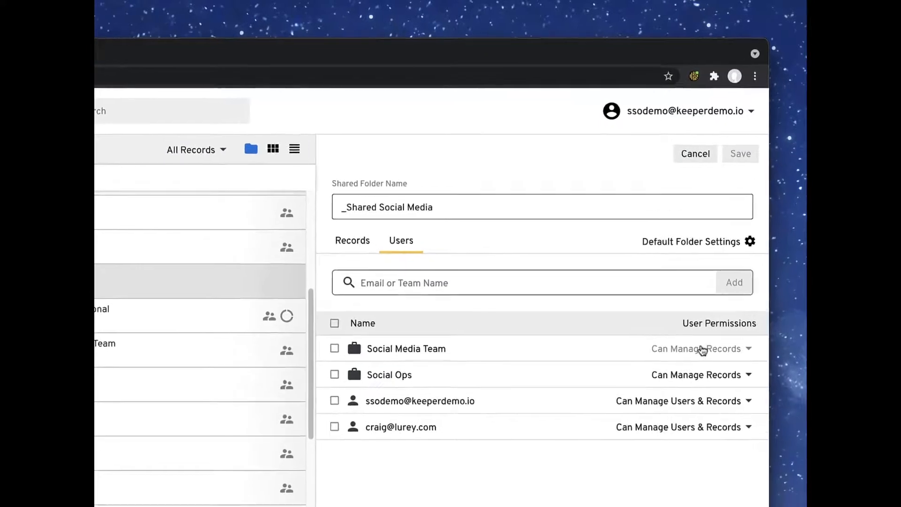
{"action": "left_click", "coordinate": [694, 358]}
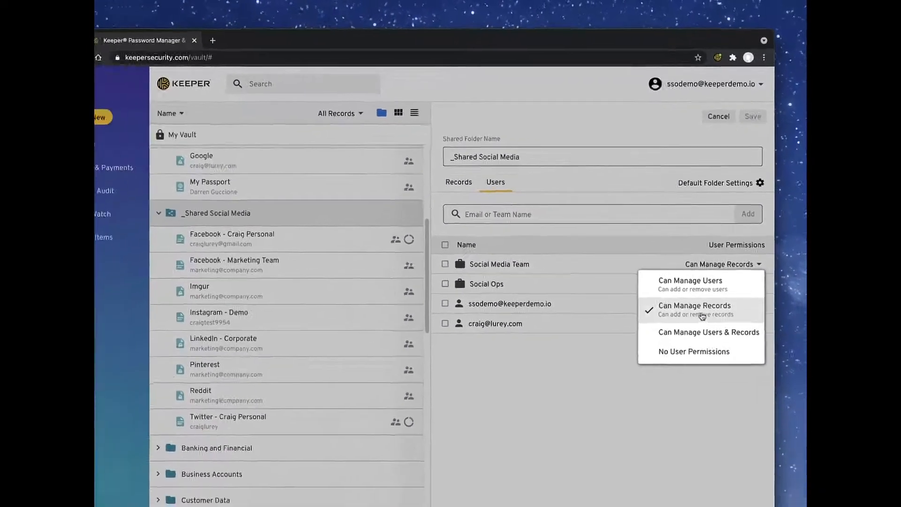
{"action": "left_click", "coordinate": [711, 210]}
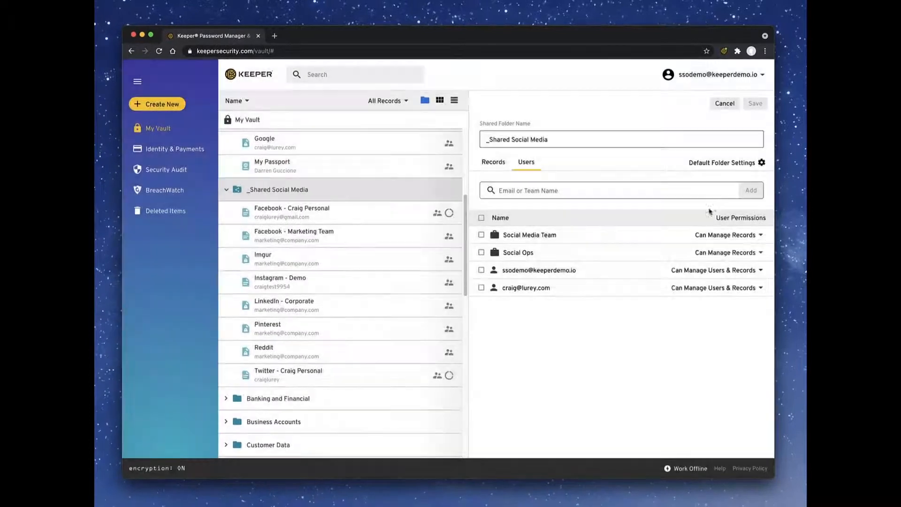
Create a new shared folder named Database Passwords
{"action": "left_click", "coordinate": [725, 103]}
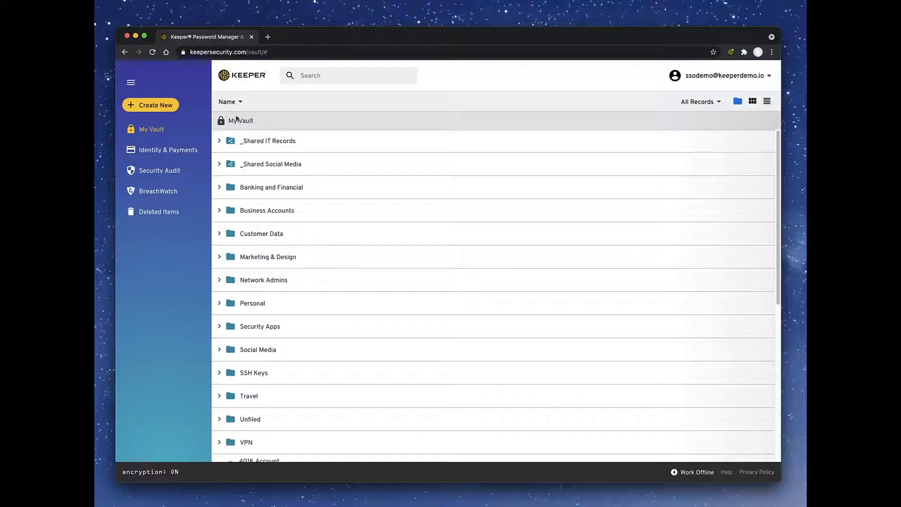
{"action": "left_click", "coordinate": [170, 103]}
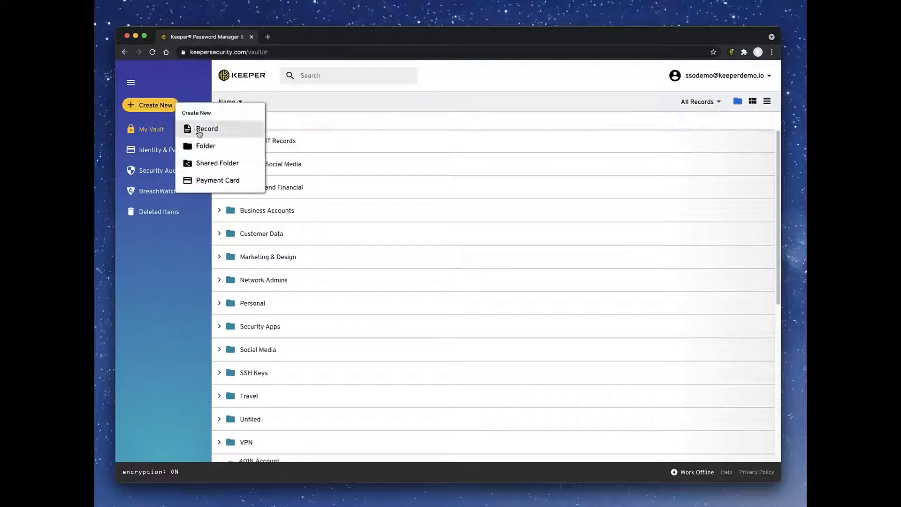
{"action": "left_click", "coordinate": [213, 163]}
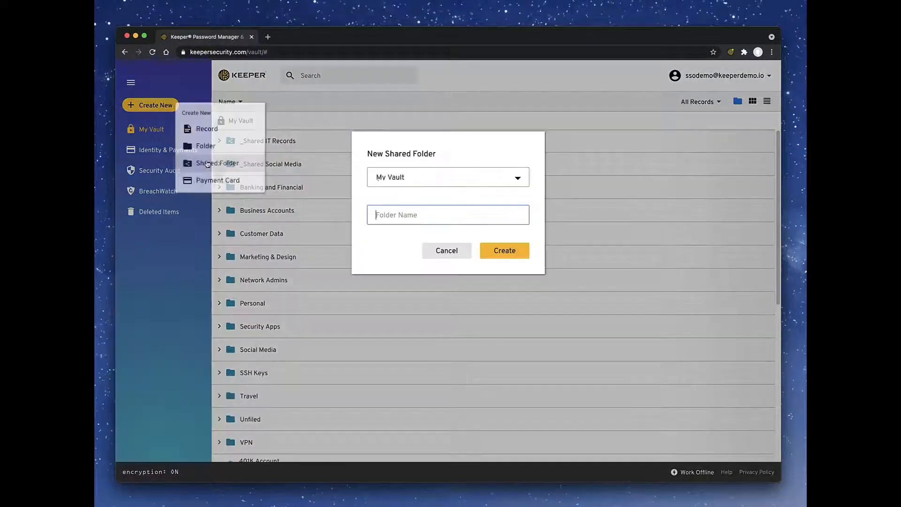
{"action": "type", "text": "Database Passwords"}
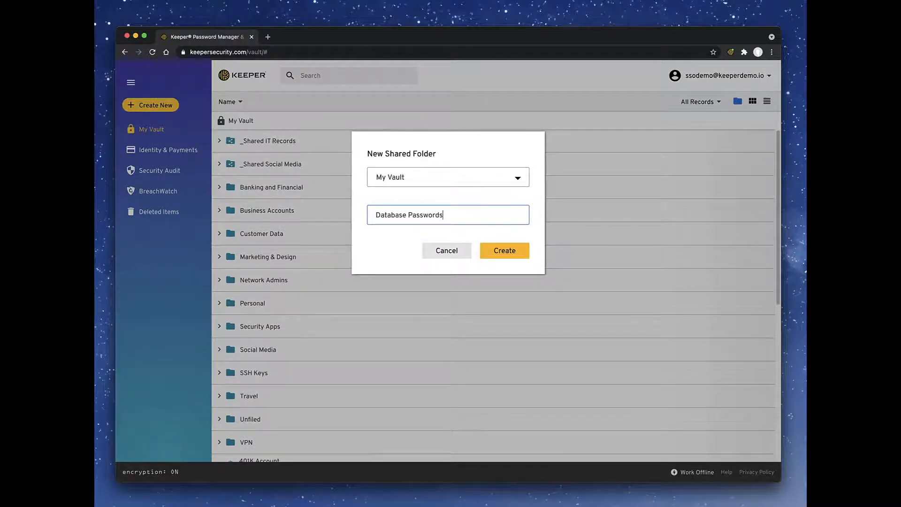
{"action": "left_click", "coordinate": [516, 250]}
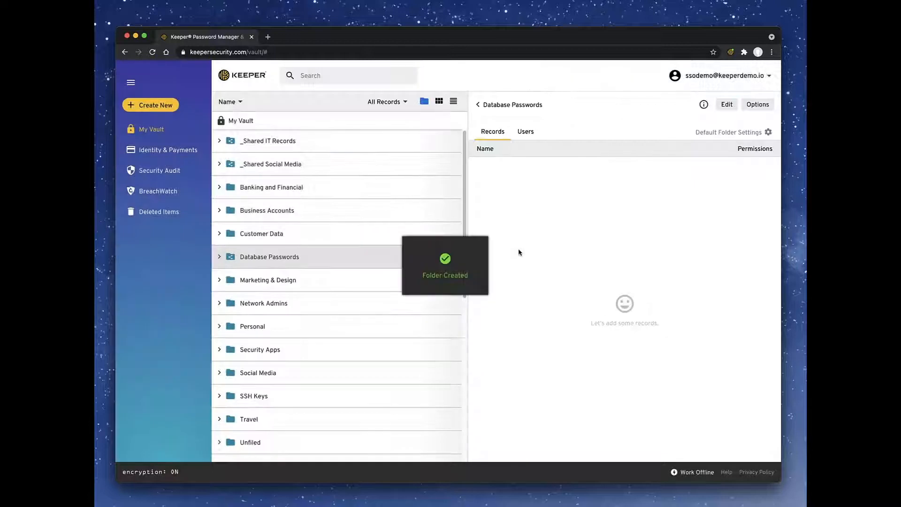
Add a Database record 'MySQL Production' for host 192.168.4.2, port 3306, and save it
{"action": "left_click", "coordinate": [132, 106]}
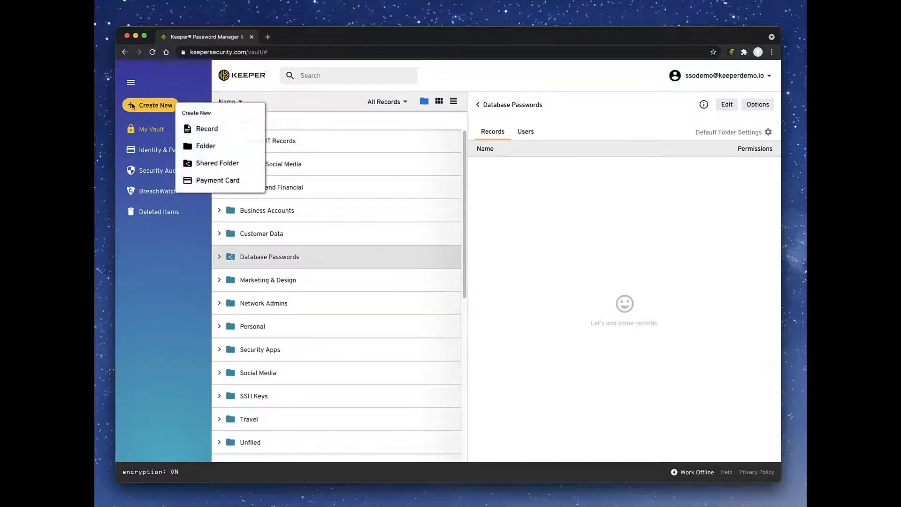
{"action": "left_click", "coordinate": [206, 129]}
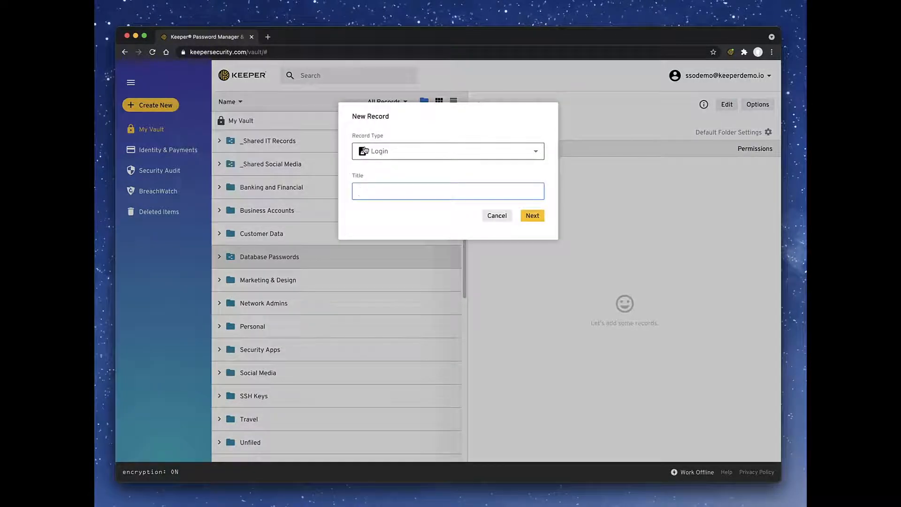
{"action": "left_click", "coordinate": [385, 151]}
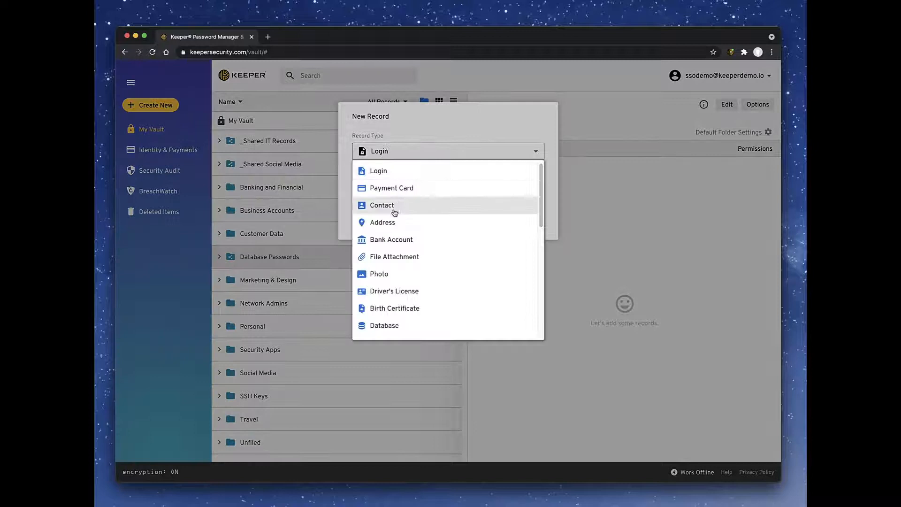
{"action": "left_click", "coordinate": [393, 325]}
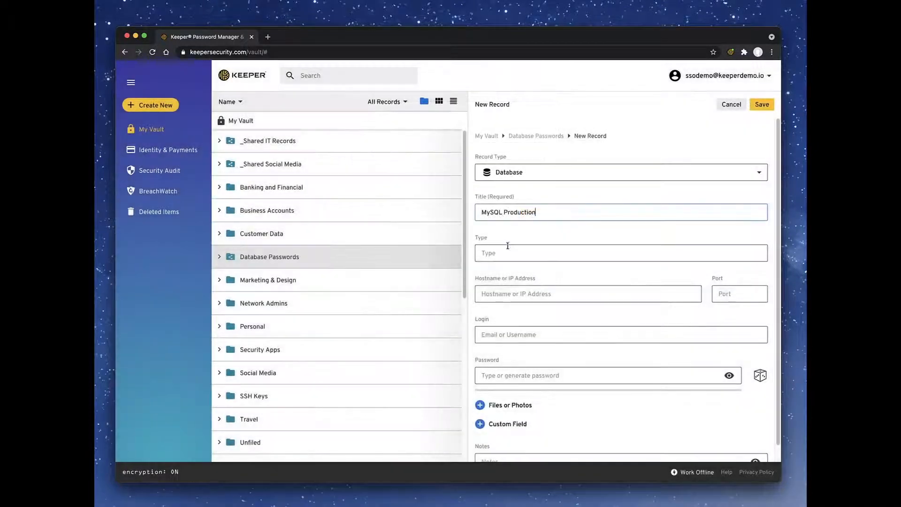
{"action": "left_click", "coordinate": [507, 249]}
{"action": "type", "text": "MySQL"}
{"action": "key", "text": "Tab"}
{"action": "type", "text": "19"}
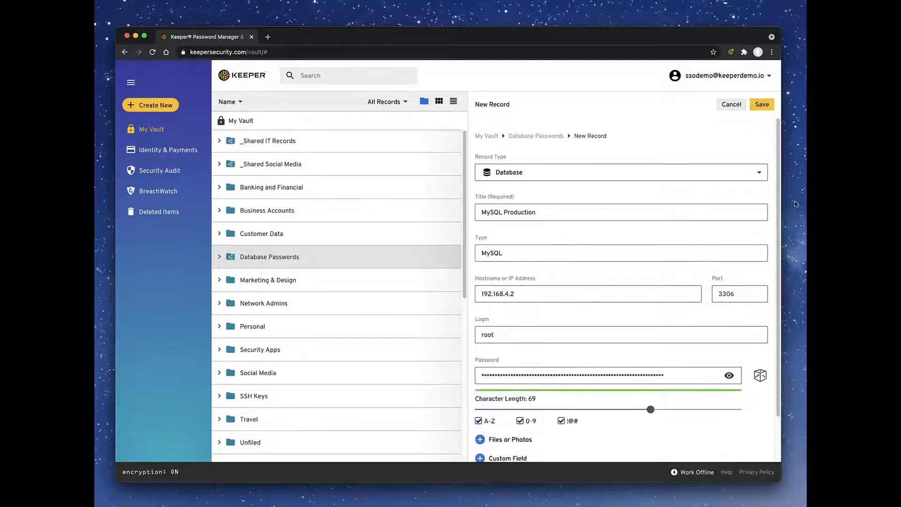
{"action": "left_click", "coordinate": [761, 105]}
Share the Database Passwords folder with the Linux Team
{"action": "left_click", "coordinate": [726, 105]}
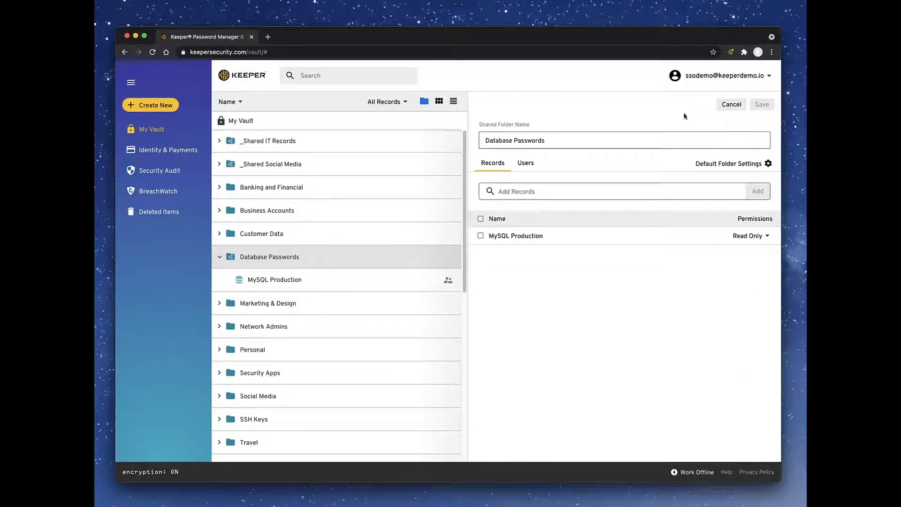
{"action": "left_click", "coordinate": [526, 163]}
{"action": "type", "text": "linux"}
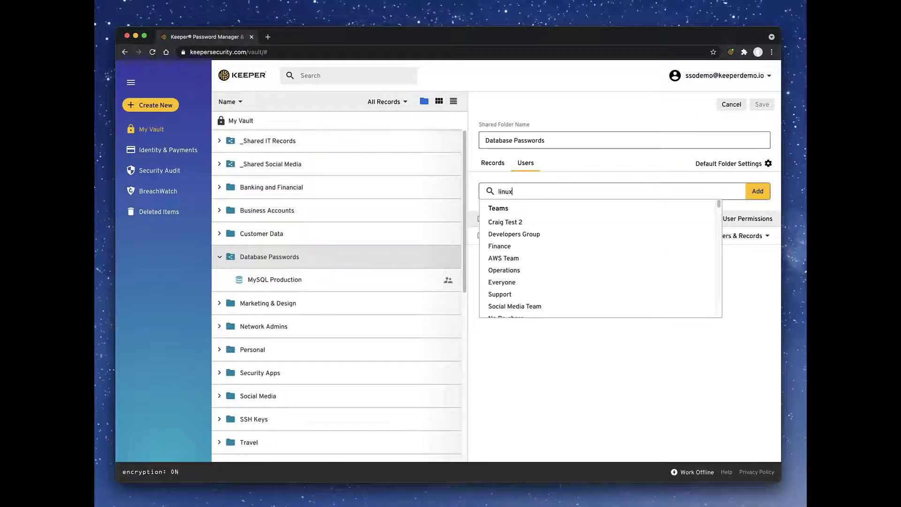
{"action": "left_click", "coordinate": [640, 221]}
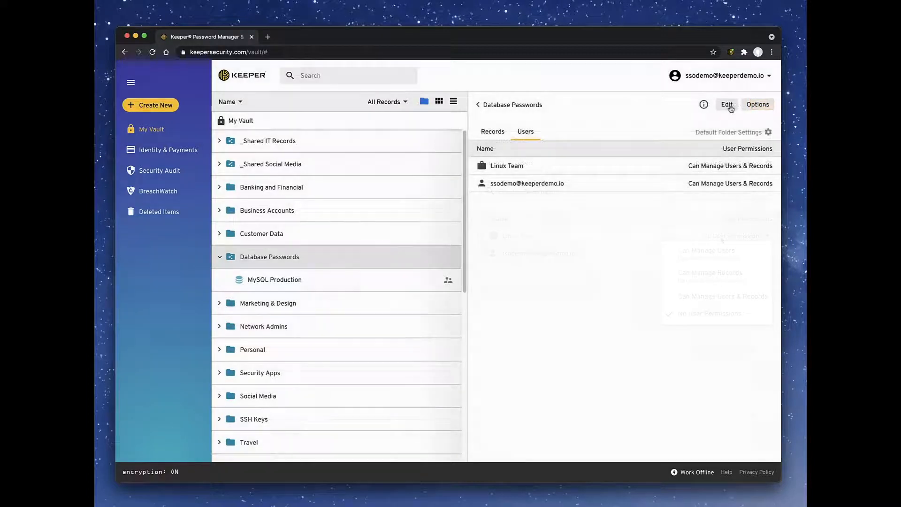
Set default folder permissions to Can Edit and Can Share Records, save, and view MySQL Production
{"action": "left_click", "coordinate": [730, 107]}
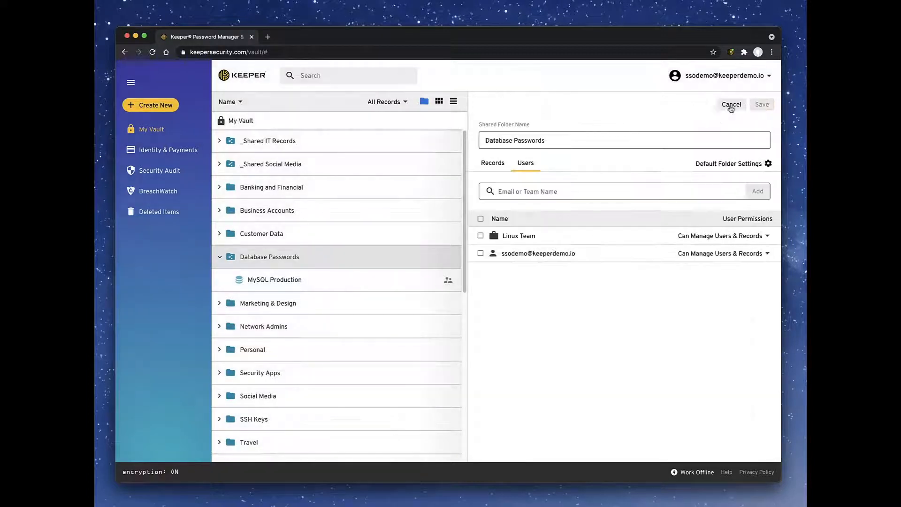
{"action": "left_click", "coordinate": [714, 165]}
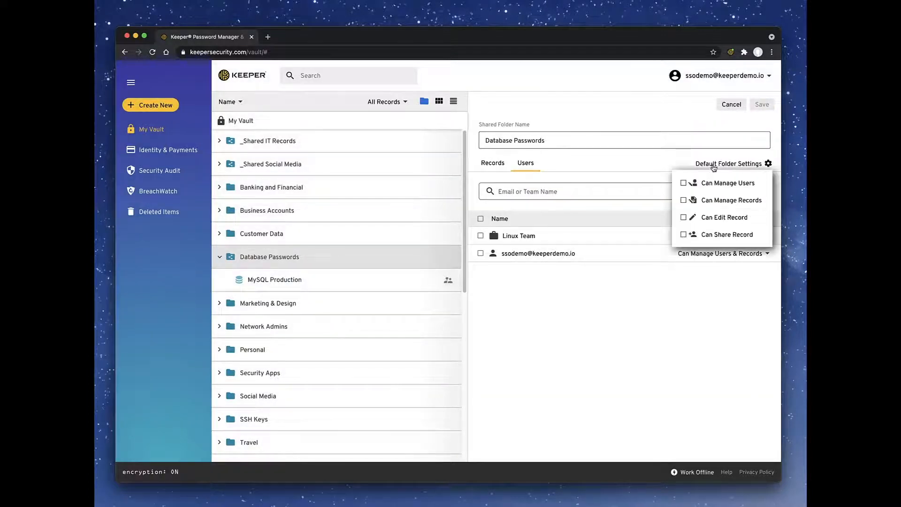
{"action": "left_click", "coordinate": [684, 218]}
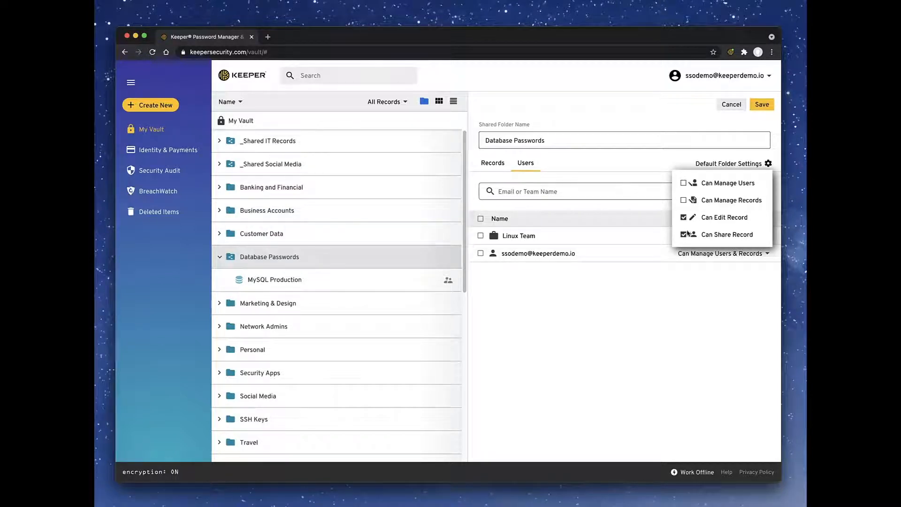
{"action": "left_click", "coordinate": [761, 105]}
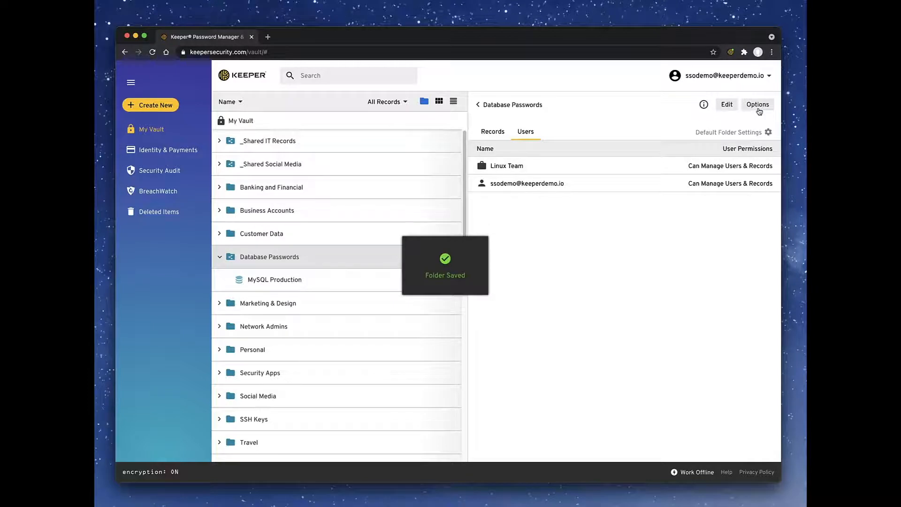
{"action": "left_click", "coordinate": [412, 277]}
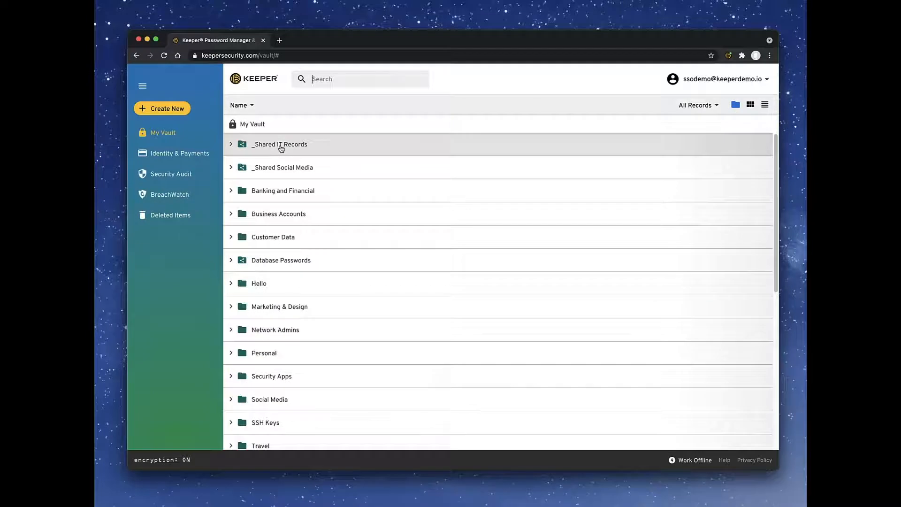
Open Dropbox - Work in _Shared IT Records and view its version V.4 in Record History
{"action": "left_click", "coordinate": [282, 145]}
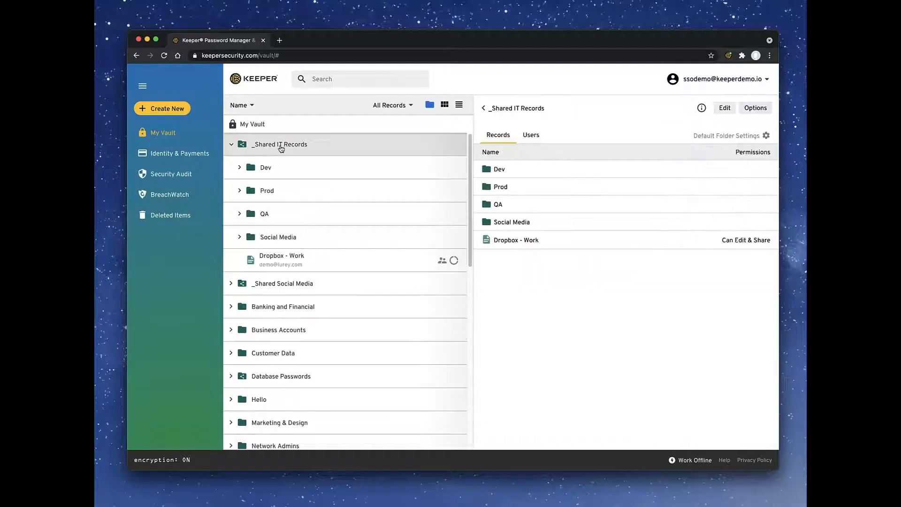
{"action": "left_click", "coordinate": [330, 262]}
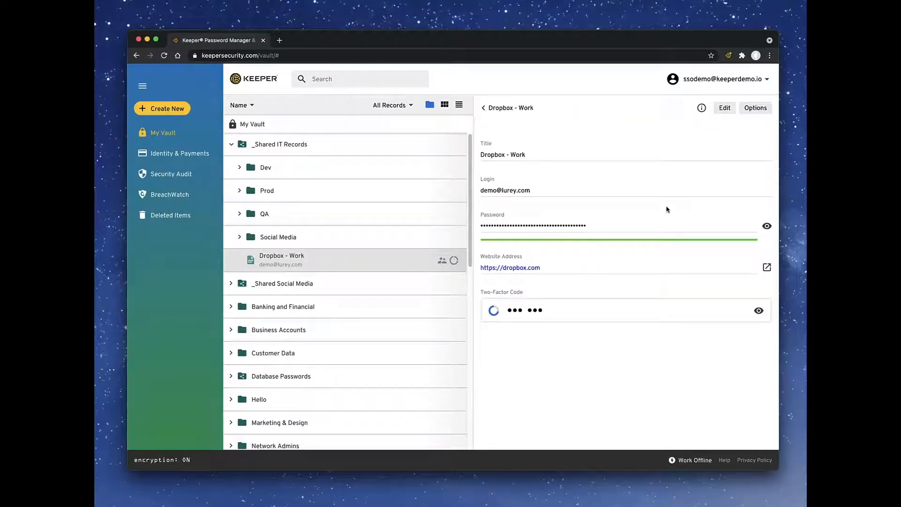
{"action": "left_click", "coordinate": [746, 113]}
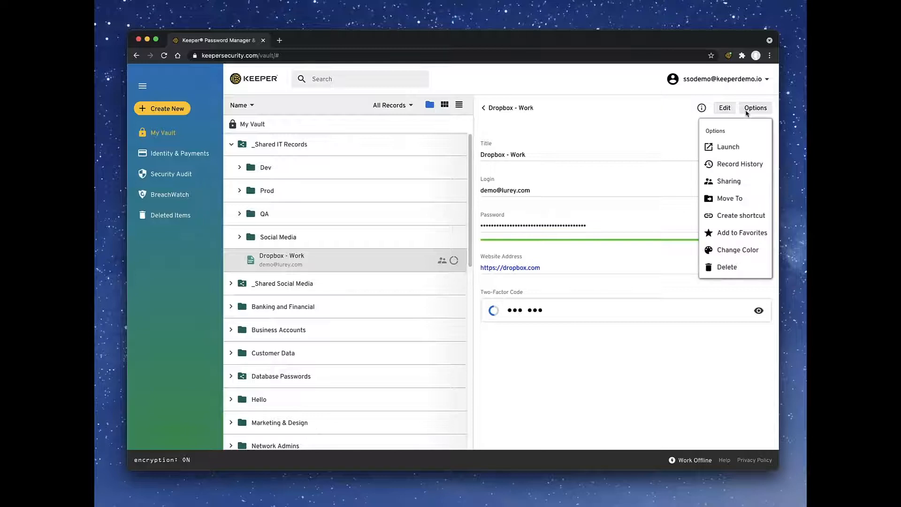
{"action": "left_click", "coordinate": [750, 165]}
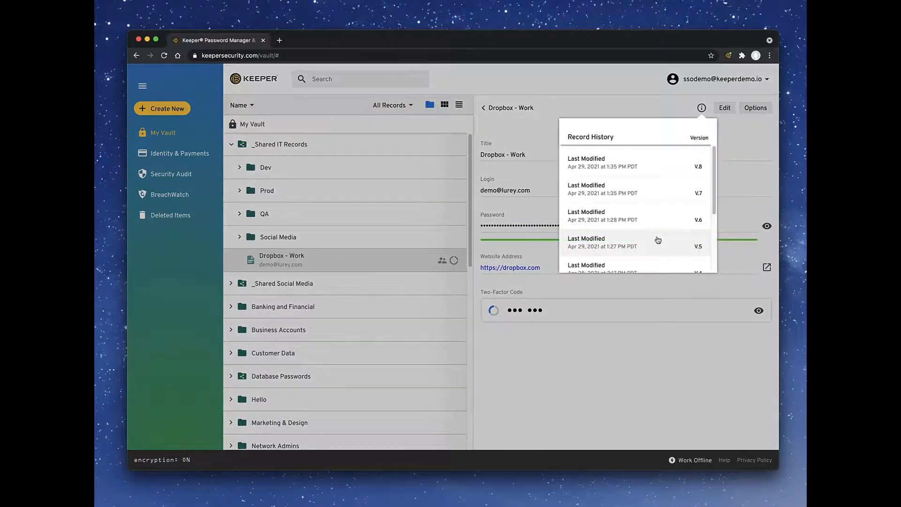
{"action": "left_click", "coordinate": [655, 266]}
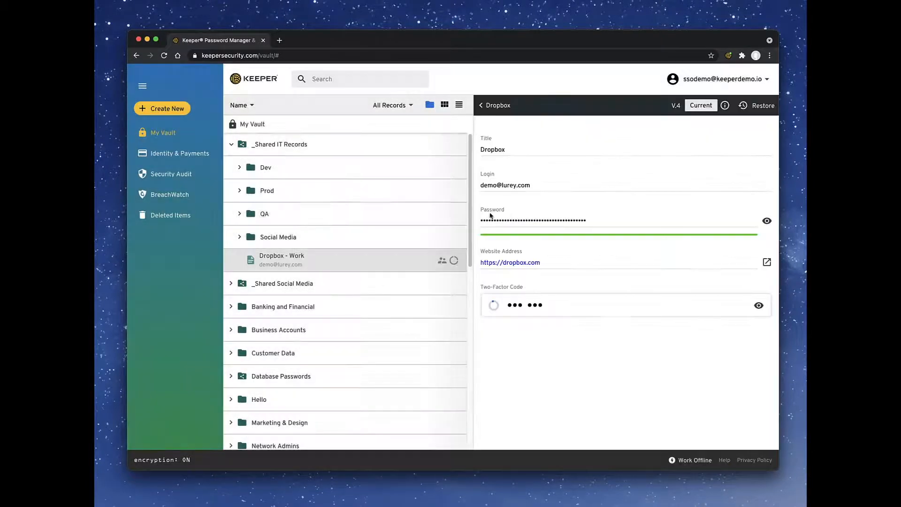
Browse Deleted Items, preview the asdasdasd record, then return to My Vault
{"action": "left_click", "coordinate": [181, 217]}
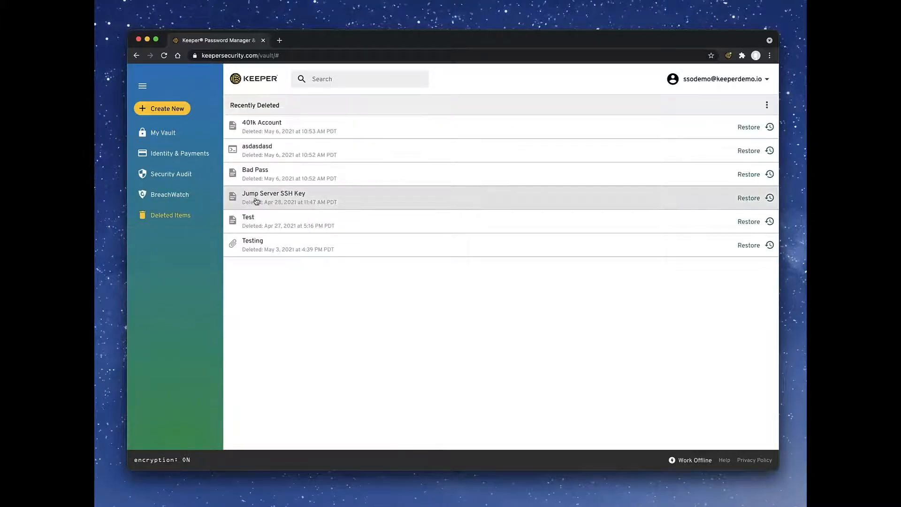
{"action": "left_click", "coordinate": [255, 151]}
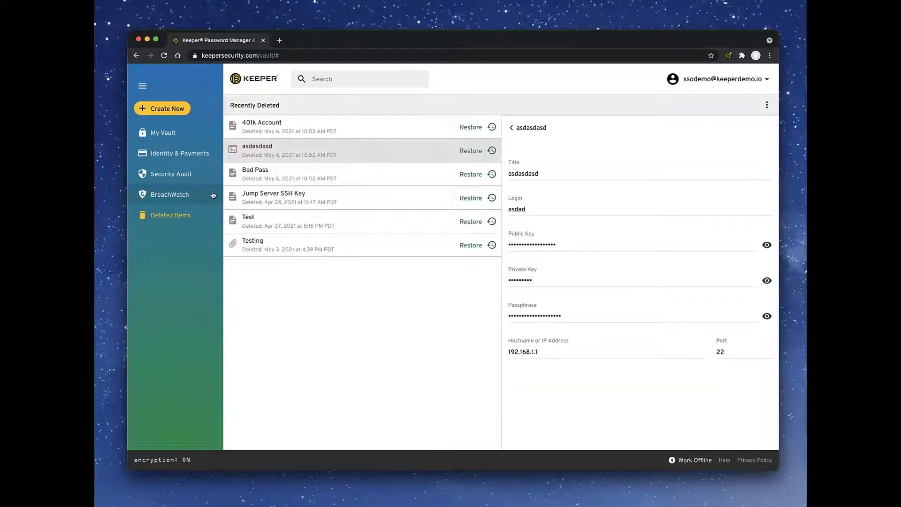
{"action": "left_click", "coordinate": [195, 136]}
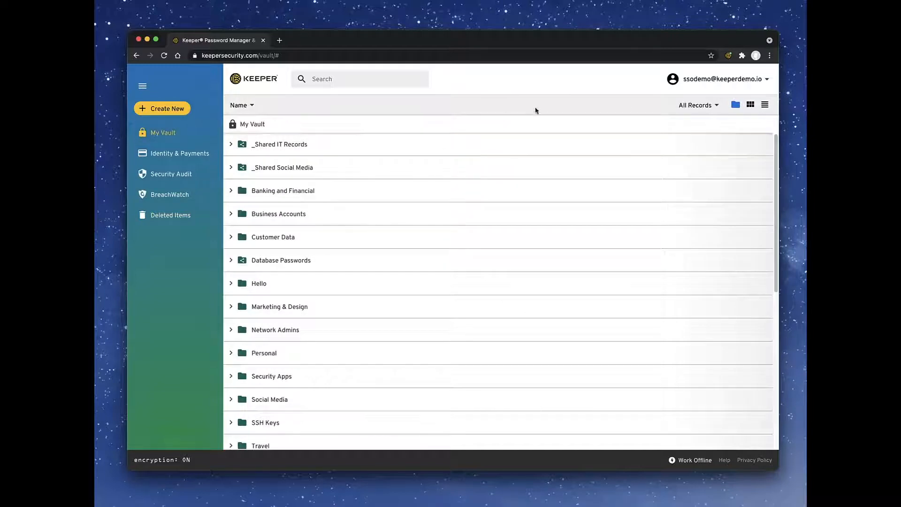
Send the Family License invitation to a personal e-mail address and view Family plan pricing
{"action": "left_click", "coordinate": [706, 80]}
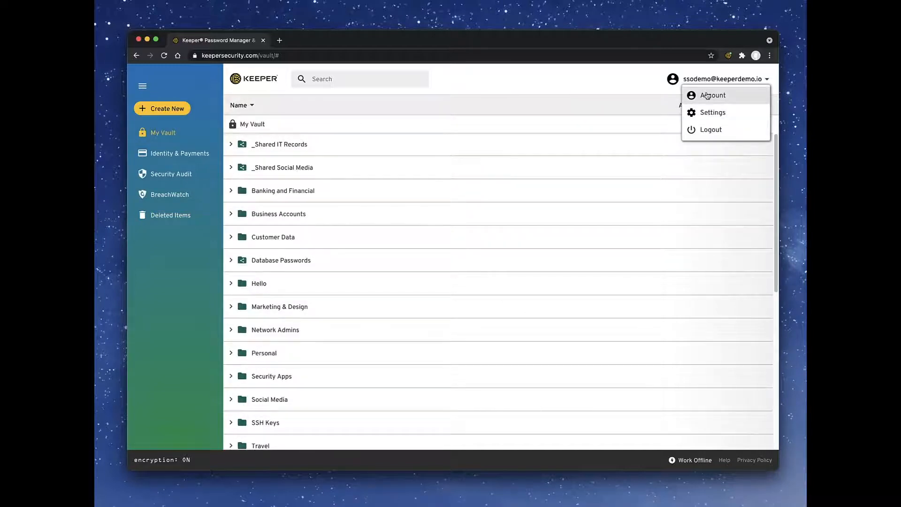
{"action": "left_click", "coordinate": [707, 95]}
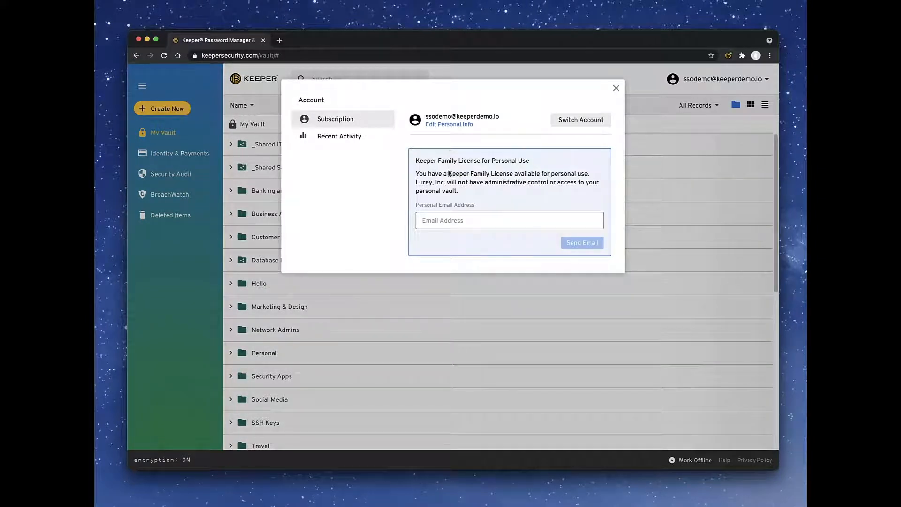
{"action": "key", "text": "super+v"}
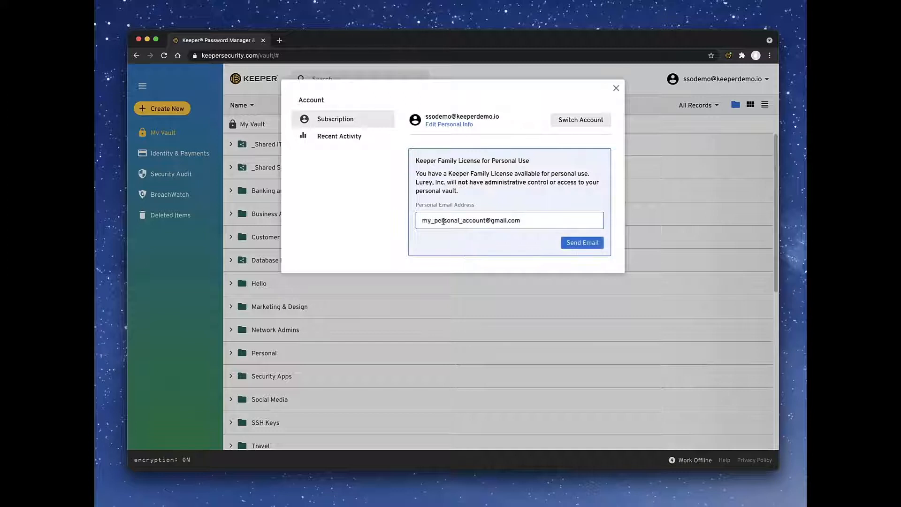
{"action": "left_click", "coordinate": [582, 243]}
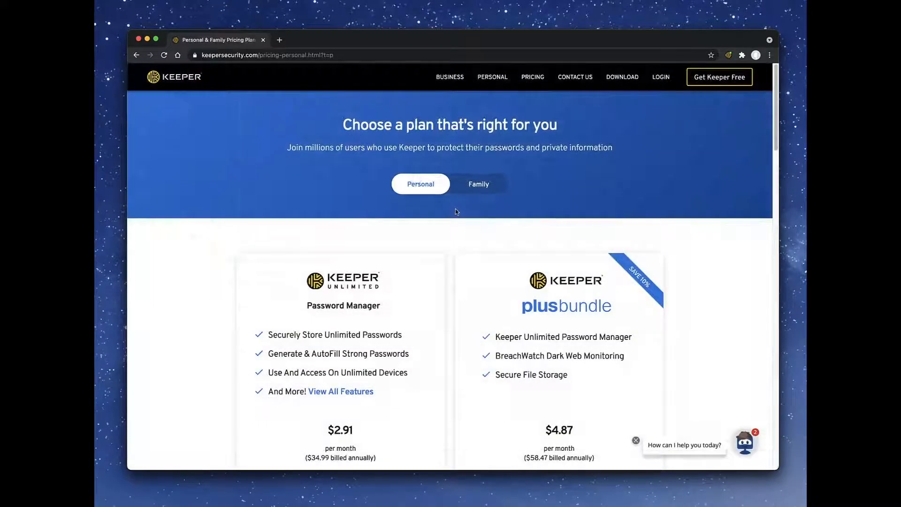
{"action": "left_click", "coordinate": [483, 192]}
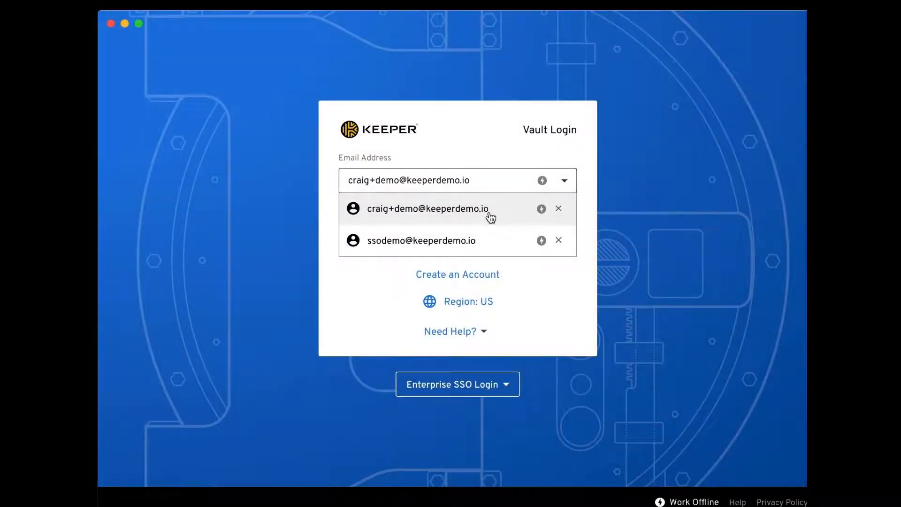
Sign in as the other saved account via Touch ID and open Banking and Financial
{"action": "left_click", "coordinate": [477, 239]}
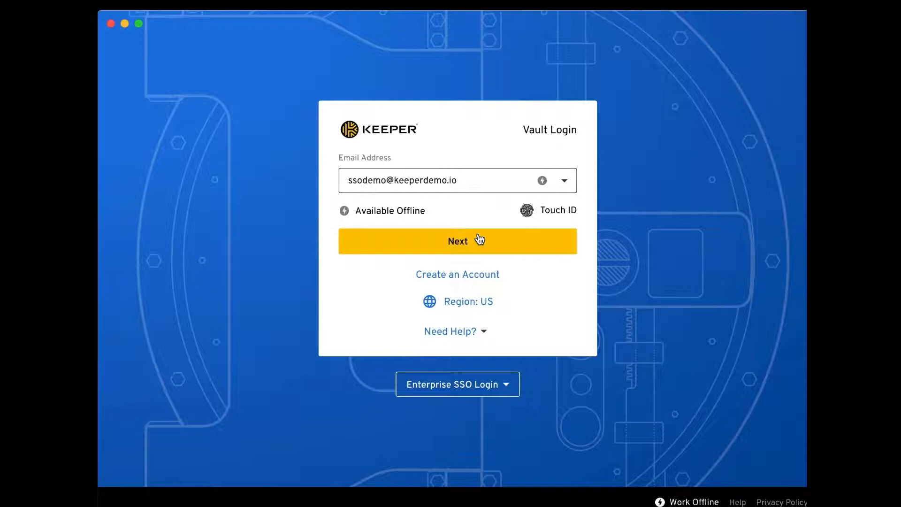
{"action": "left_click", "coordinate": [527, 211]}
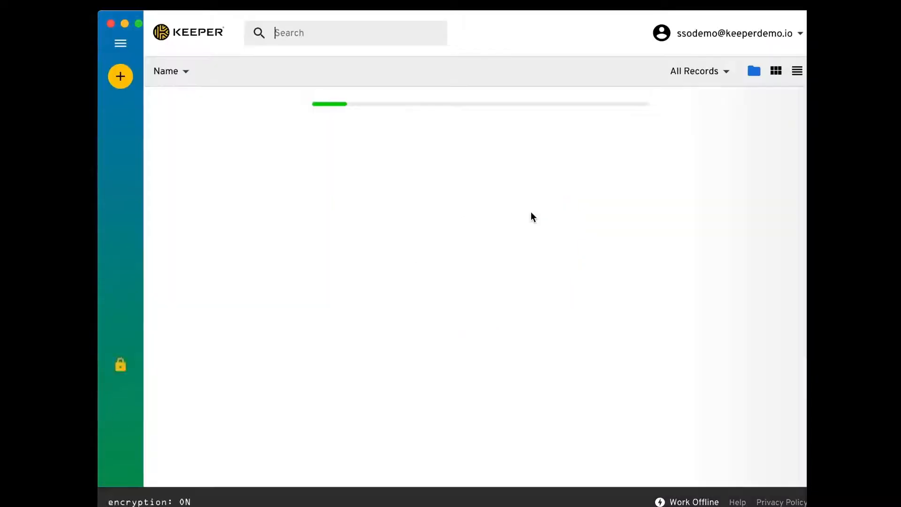
{"action": "left_click", "coordinate": [532, 214]}
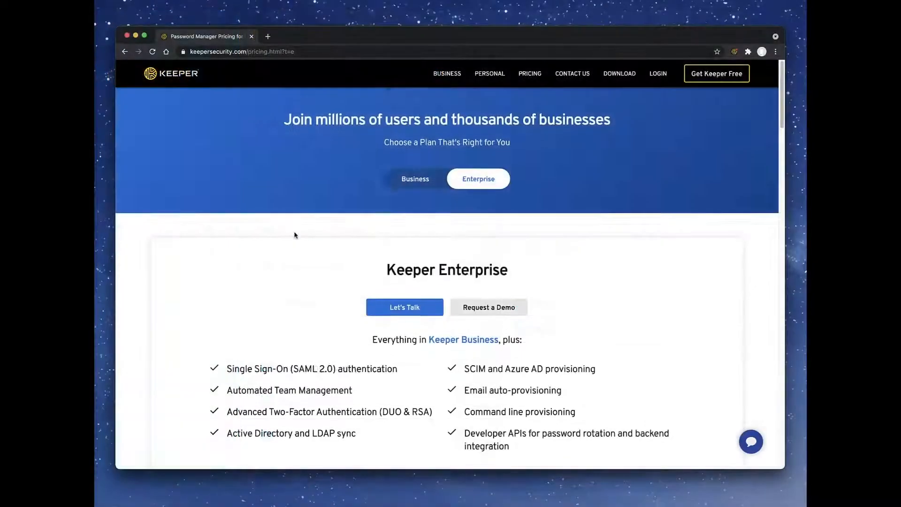
In Critical Files, view the SSH Key - Production, SSL certificate, passport and Chase Business Loan records
{"action": "scroll", "coordinate": [295, 235], "scroll_direction": "down", "scroll_amount": 5}
{"action": "scroll", "coordinate": [296, 235], "scroll_direction": "down", "scroll_amount": 12}
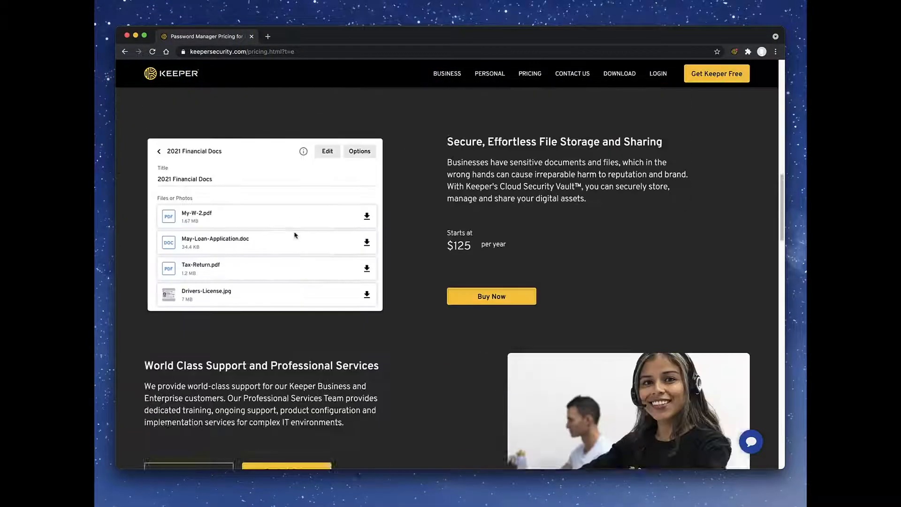
{"action": "scroll", "coordinate": [296, 234], "scroll_direction": "down", "scroll_amount": 4}
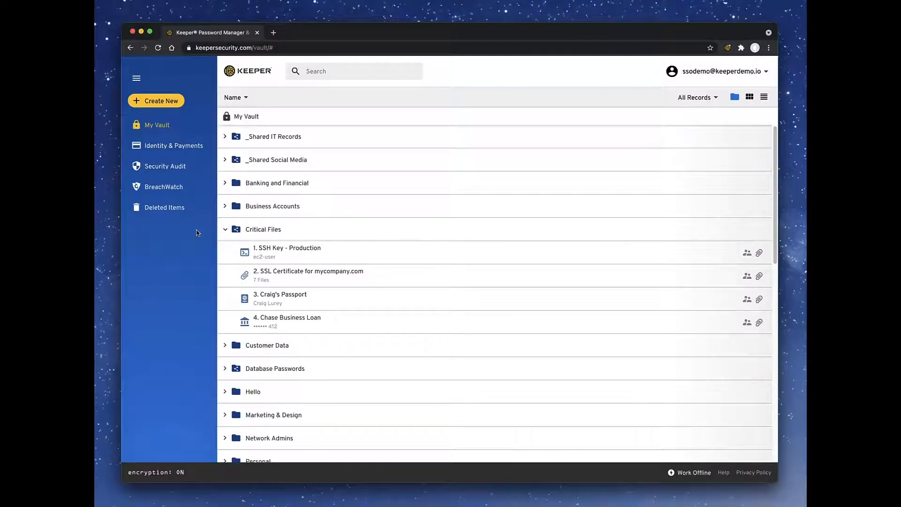
{"action": "left_click", "coordinate": [302, 232]}
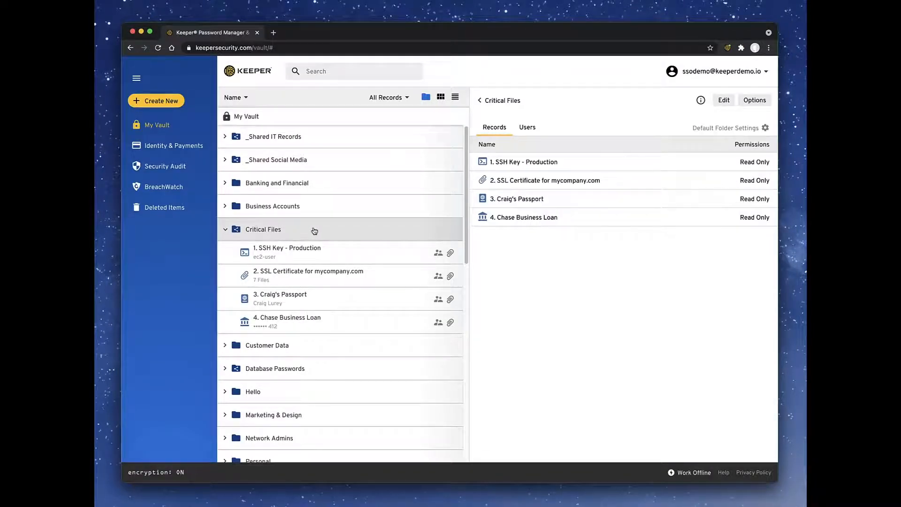
{"action": "left_click", "coordinate": [344, 255]}
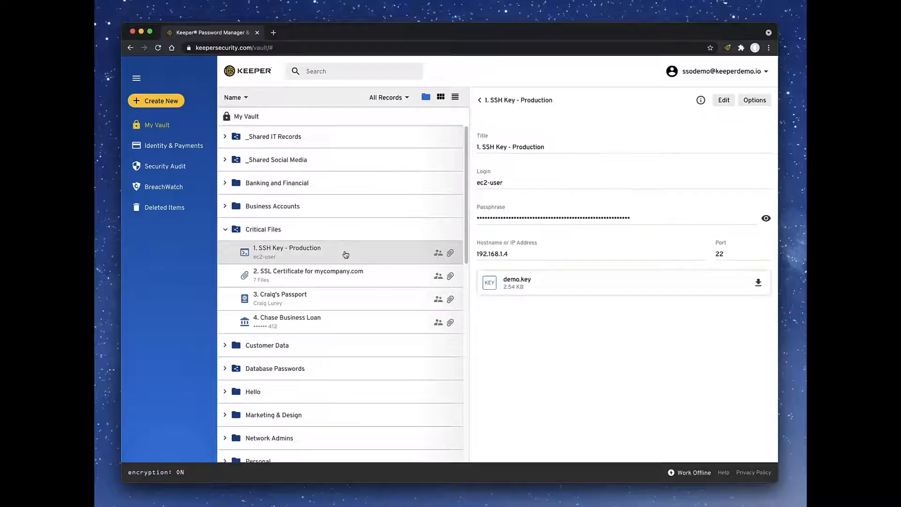
{"action": "left_click", "coordinate": [393, 278]}
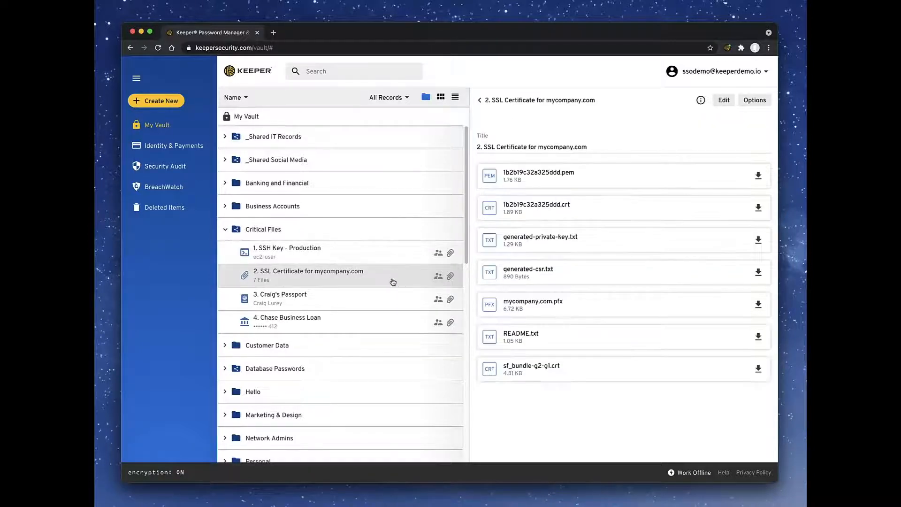
{"action": "left_click", "coordinate": [393, 299]}
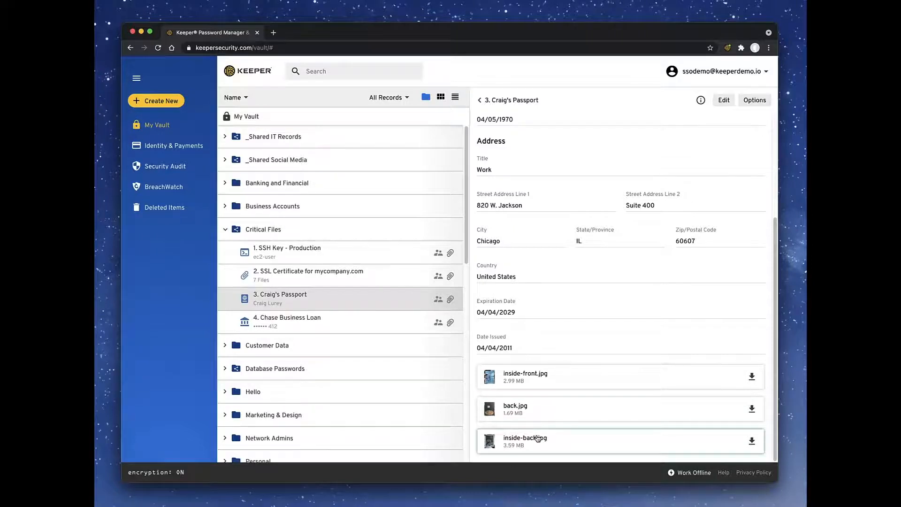
{"action": "left_click", "coordinate": [387, 324]}
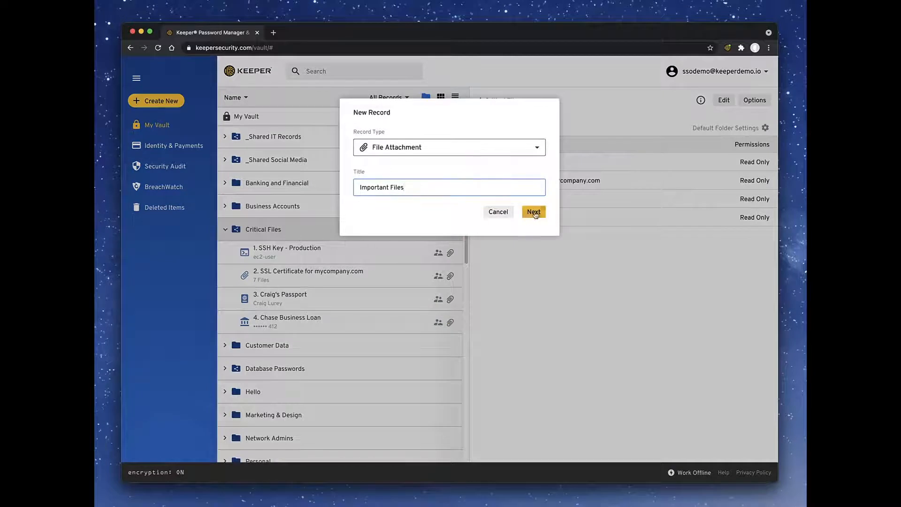
Create and save the Important Files record with eleven attached files
{"action": "left_click", "coordinate": [534, 212]}
{"action": "left_click_drag", "start_coordinate": [806, 225], "coordinate": [565, 239]}
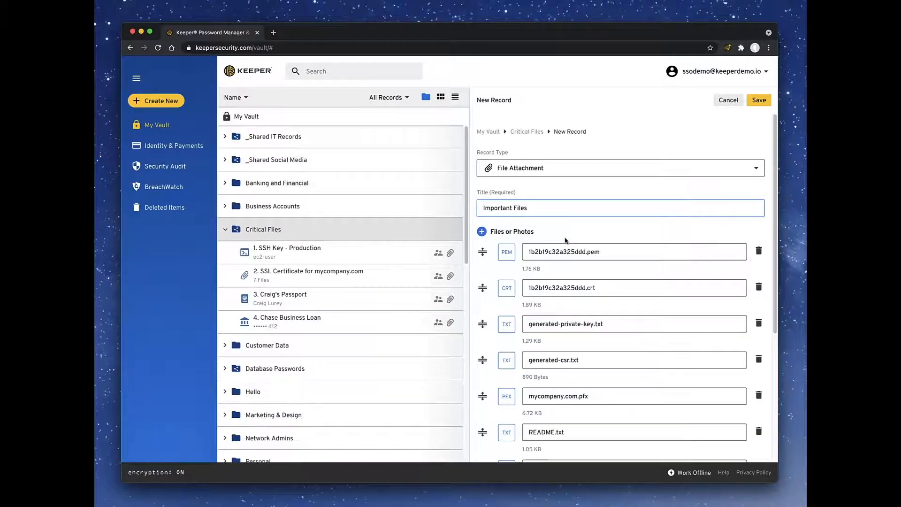
{"action": "left_click", "coordinate": [758, 100]}
Share the Important Files record with a user's e-mail address and acknowledge the success message
{"action": "left_click", "coordinate": [754, 100]}
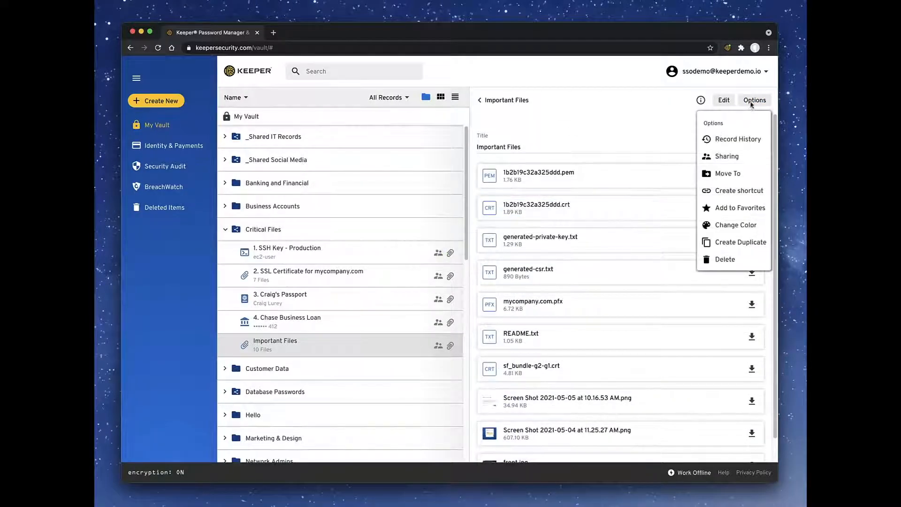
{"action": "left_click", "coordinate": [751, 159]}
{"action": "left_click", "coordinate": [754, 162]}
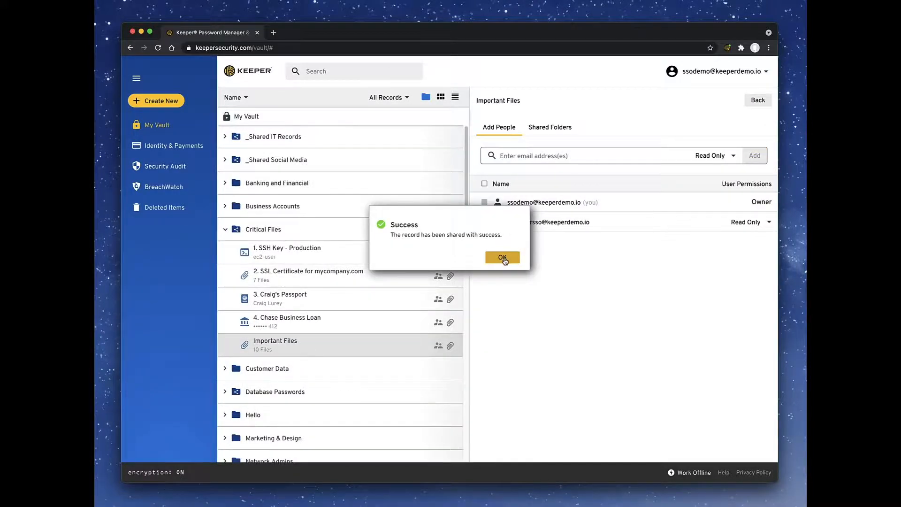
{"action": "left_click", "coordinate": [502, 258]}
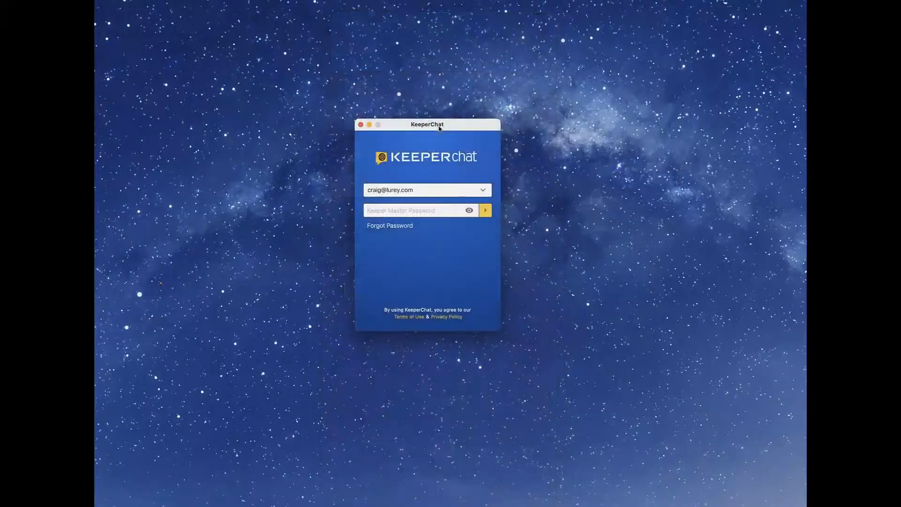
Sign in to KeeperChat with the master password and two-factor verification code
{"action": "key", "text": "Return"}
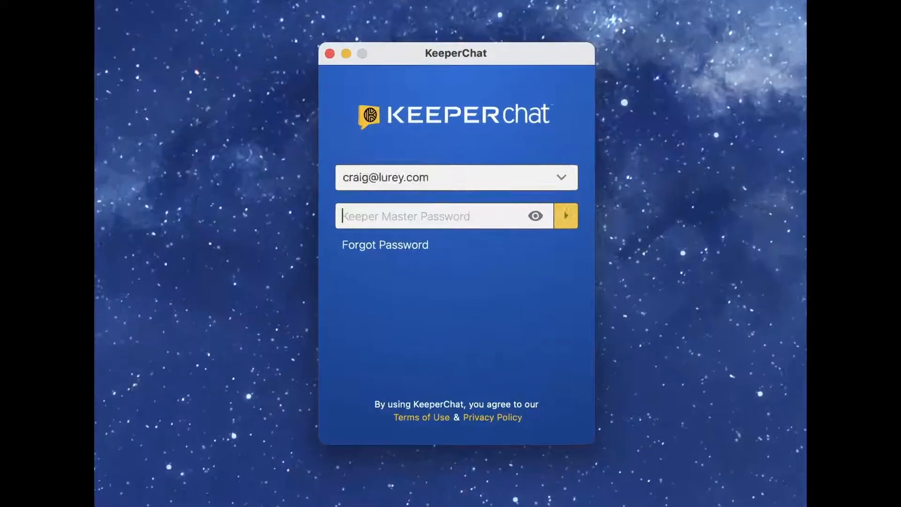
{"action": "key", "text": "Return"}
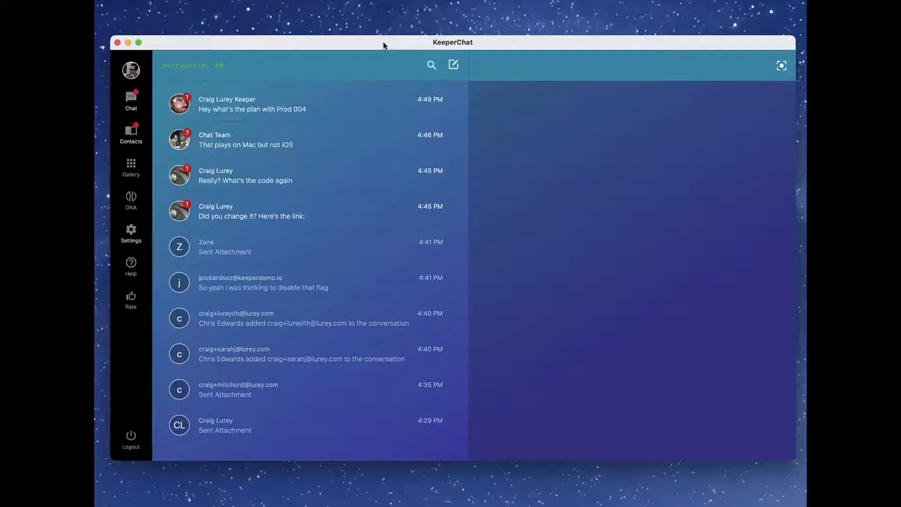
Send 'I changed the code to' and 'Try that', then set the code message to self-destruct
{"action": "left_click", "coordinate": [328, 101]}
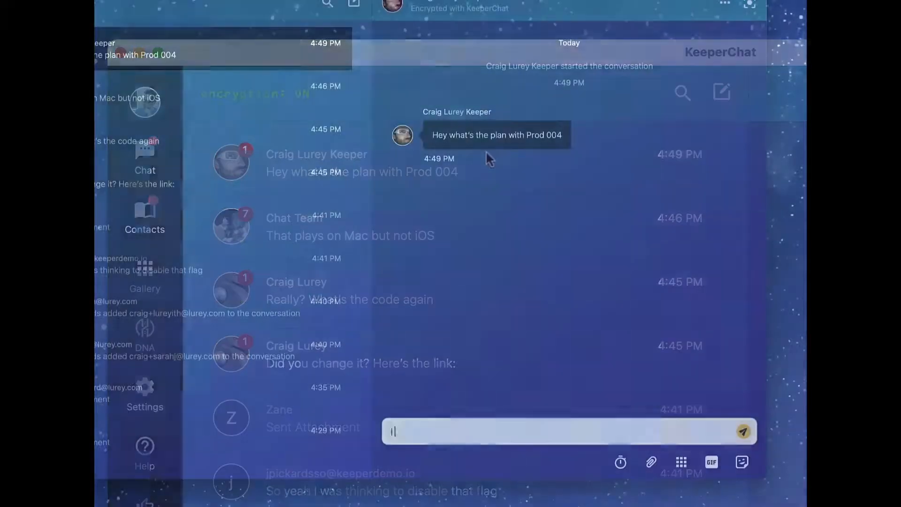
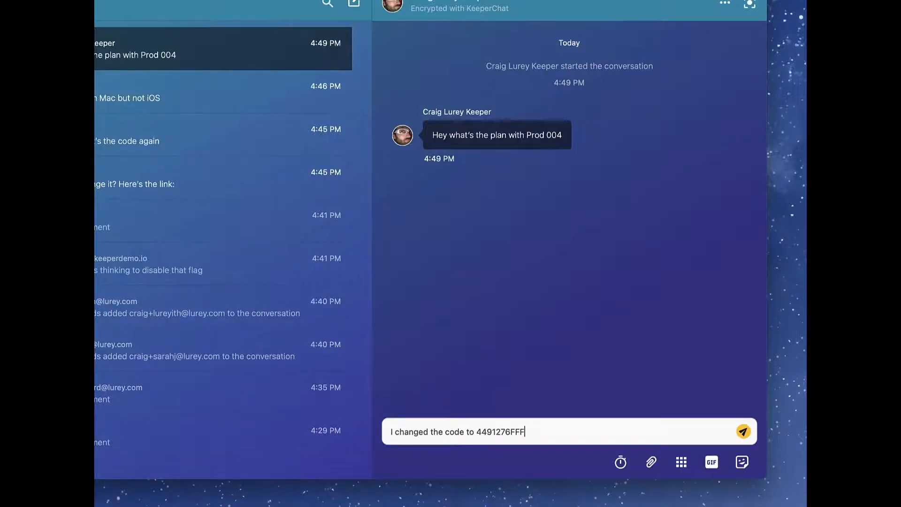
{"action": "key", "text": "Return"}
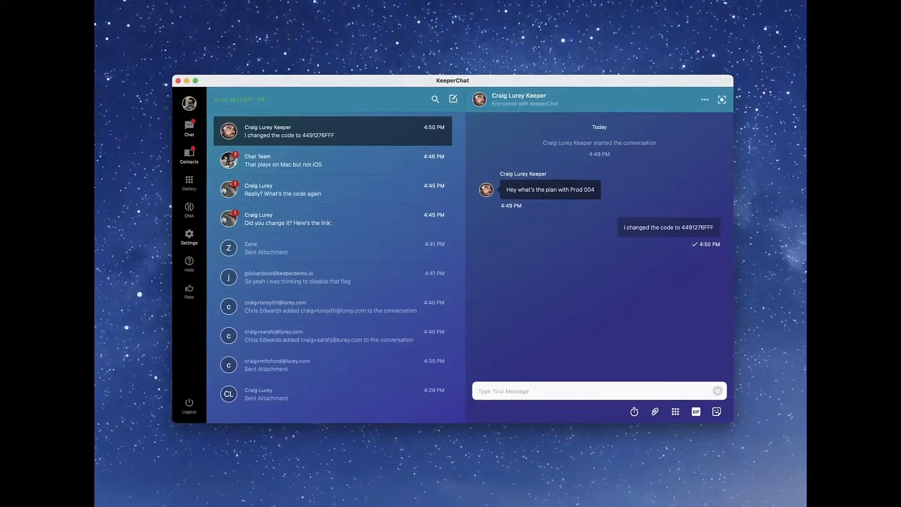
{"action": "type", "text": "Try that"}
{"action": "key", "text": "Return"}
{"action": "right_click", "coordinate": [681, 225]}
{"action": "left_click", "coordinate": [672, 230]}
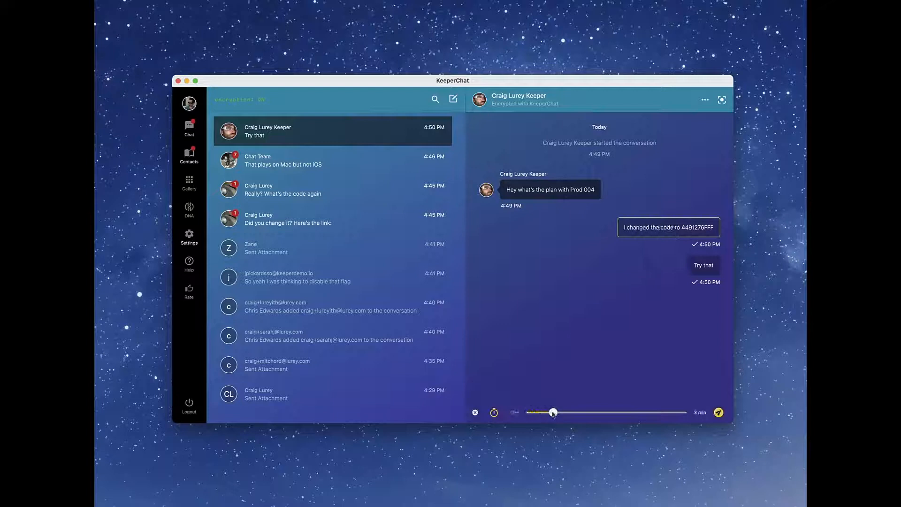
{"action": "left_click", "coordinate": [718, 412]}
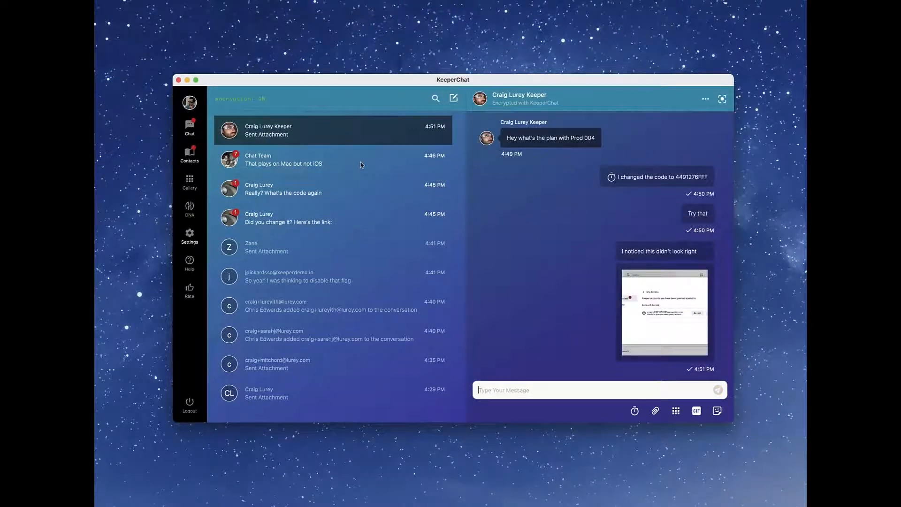
On the phone, reply with the requested verification code in the chat asking for it
{"action": "left_click", "coordinate": [360, 163]}
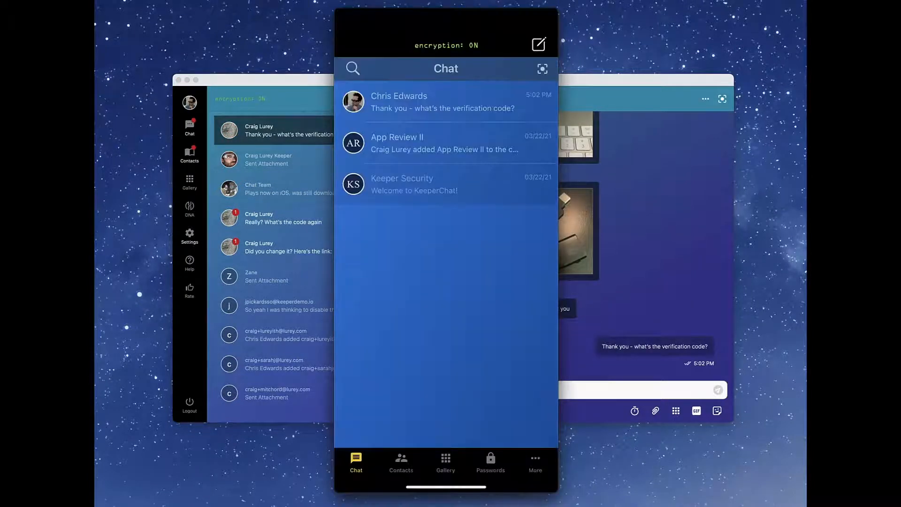
{"action": "left_click", "coordinate": [446, 102]}
{"action": "left_click", "coordinate": [423, 464]}
{"action": "left_click", "coordinate": [349, 437]}
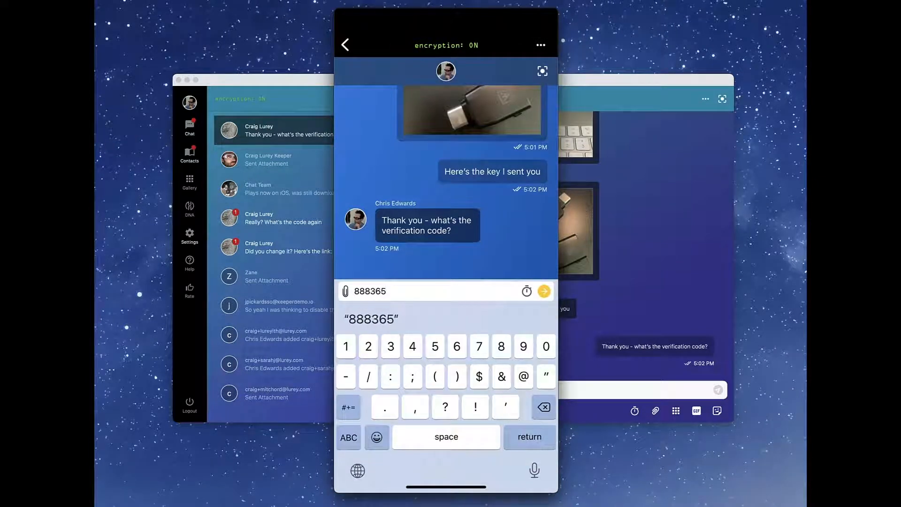
{"action": "left_click", "coordinate": [544, 291]}
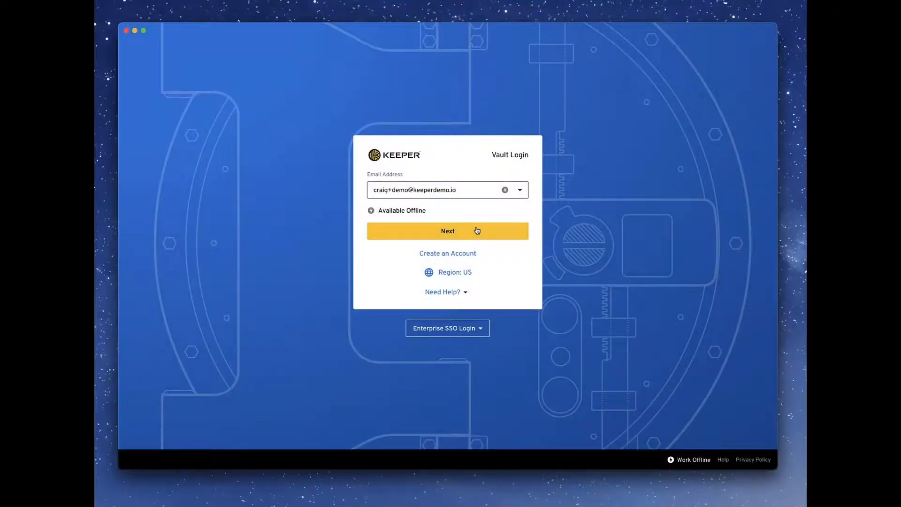
Log into Keeper Desktop with the saved e-mail and view the Microsoft Azure record's BreachWatch risk details
{"action": "left_click", "coordinate": [477, 230]}
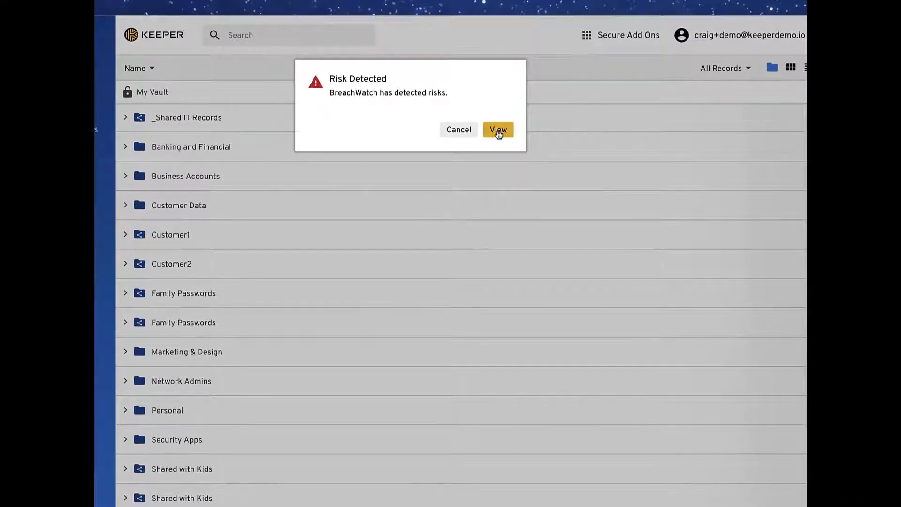
{"action": "left_click", "coordinate": [498, 134]}
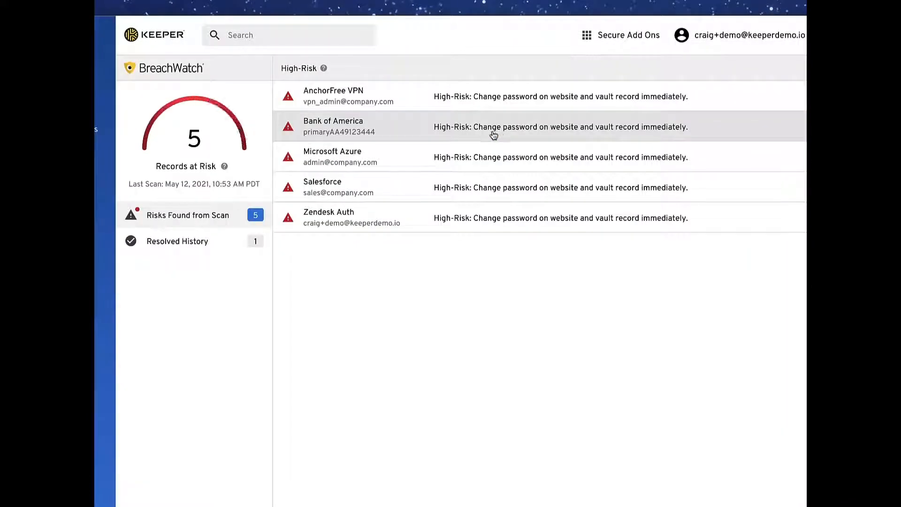
{"action": "left_click", "coordinate": [489, 156]}
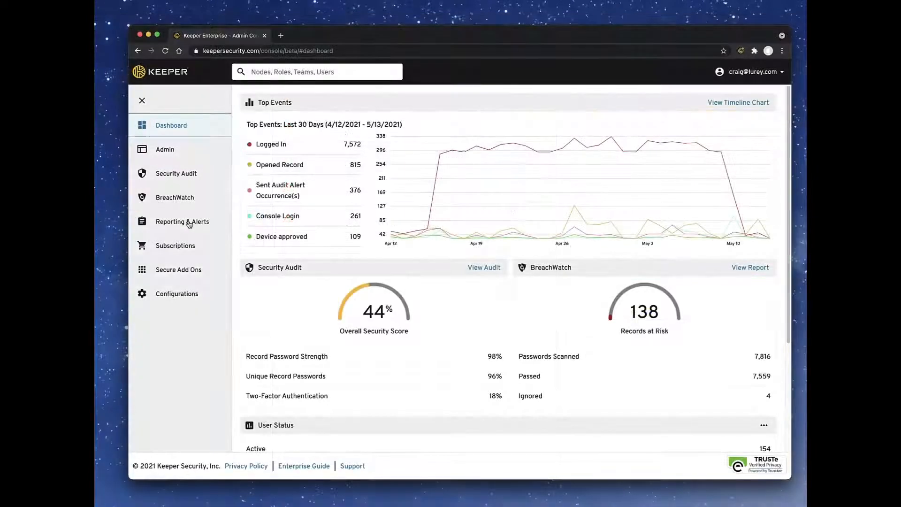
Open the Breached PW Report under Reporting & Alerts in the Admin Console
{"action": "left_click", "coordinate": [189, 224]}
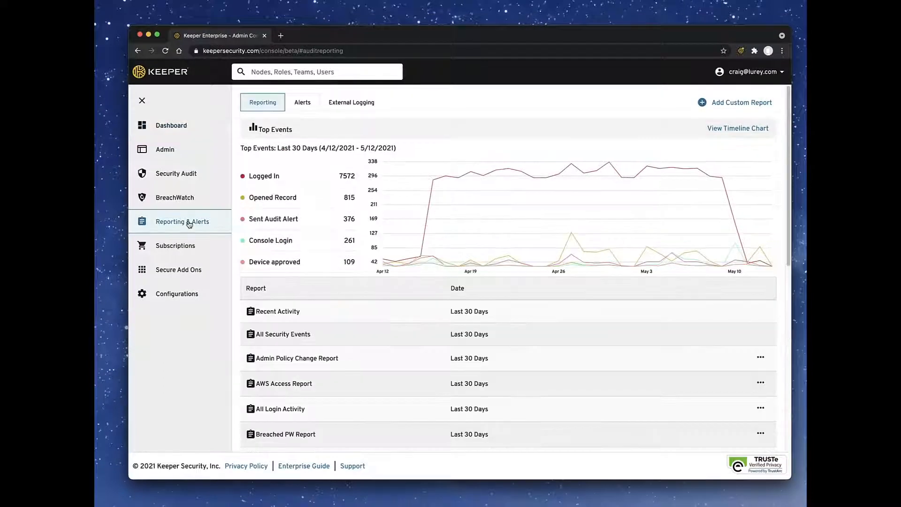
{"action": "scroll", "coordinate": [268, 296], "scroll_direction": "down", "scroll_amount": 1}
{"action": "left_click", "coordinate": [274, 391]}
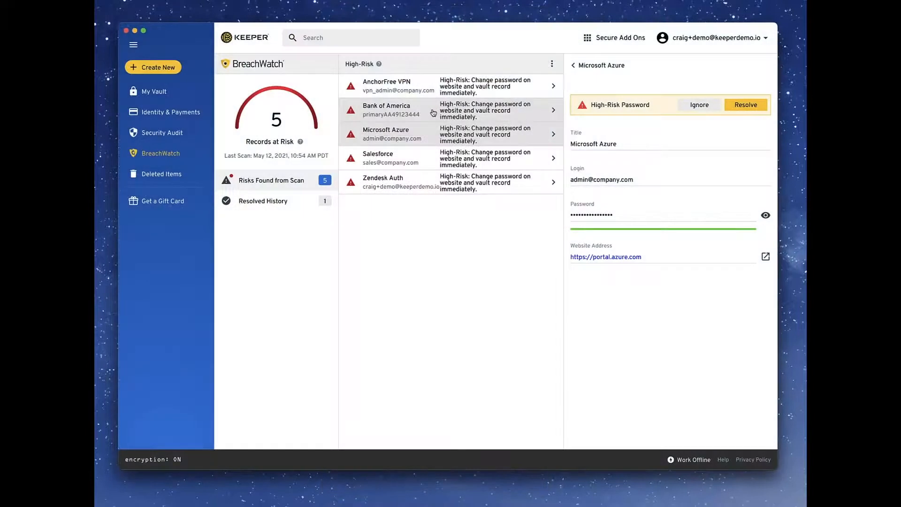
View the Bank of America record's high-risk password details and its resolution steps
{"action": "left_click", "coordinate": [434, 113]}
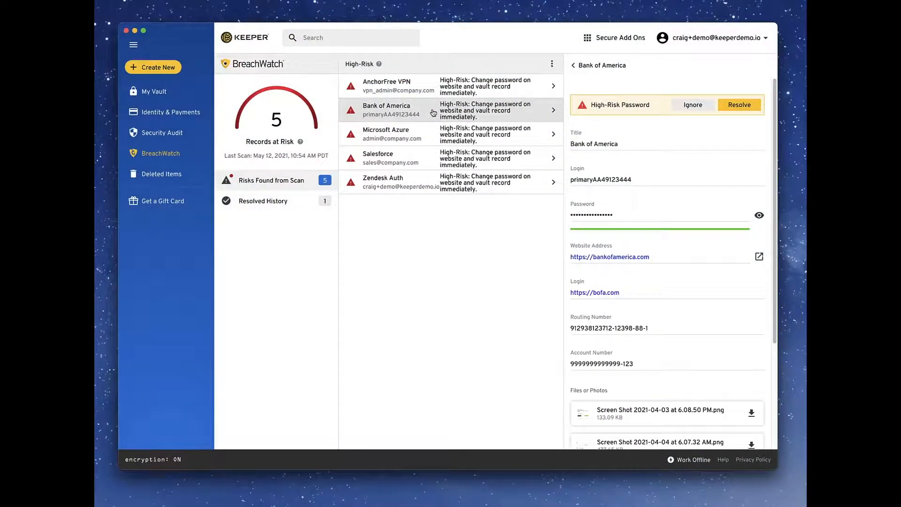
{"action": "left_click", "coordinate": [739, 105]}
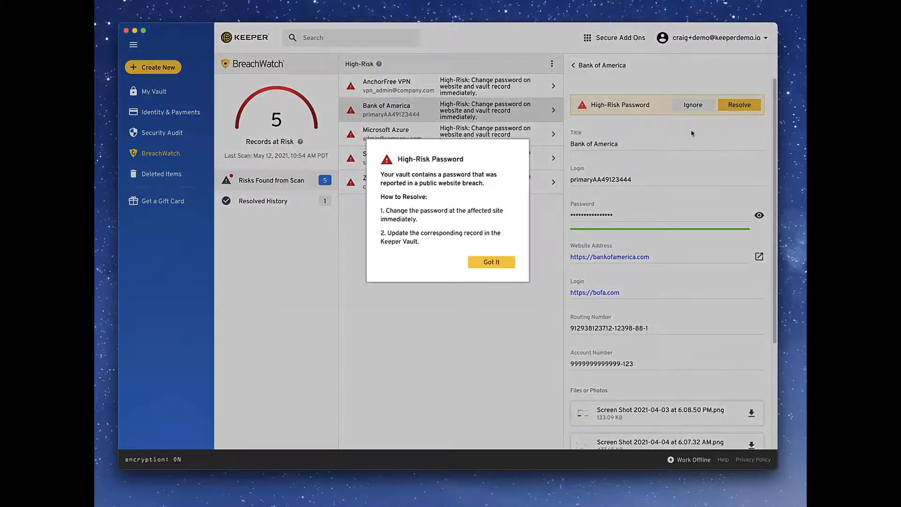
{"action": "left_click", "coordinate": [490, 262]}
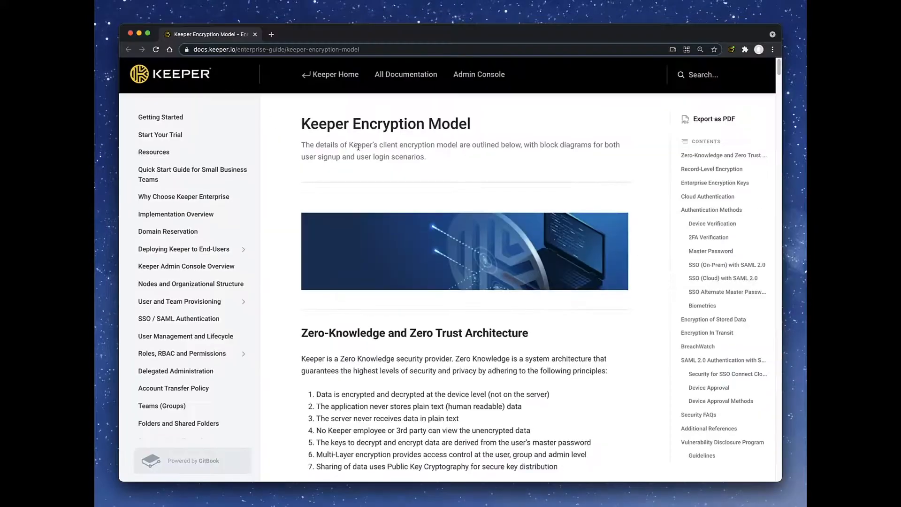
Open the BreachWatch architecture diagram full-size on the Encryption Model page
{"action": "scroll", "coordinate": [356, 150], "scroll_direction": "down", "scroll_amount": 15}
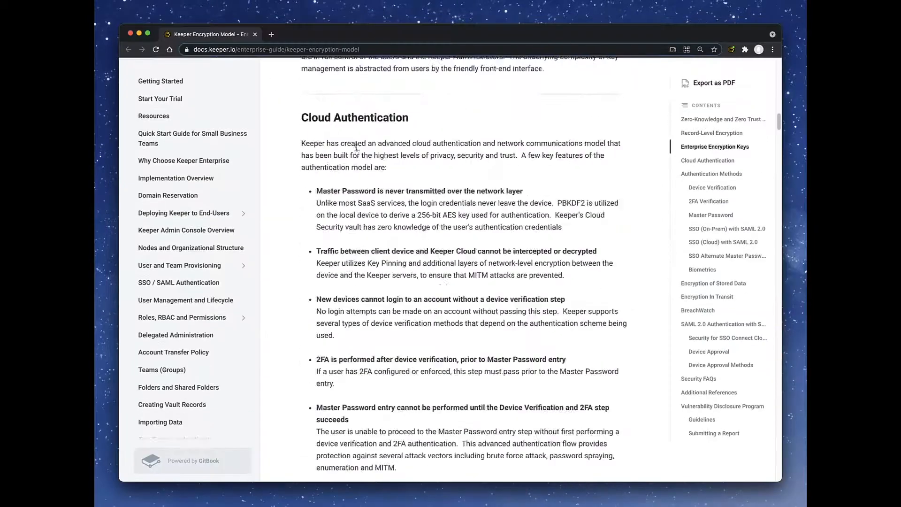
{"action": "scroll", "coordinate": [357, 151], "scroll_direction": "down", "scroll_amount": 20}
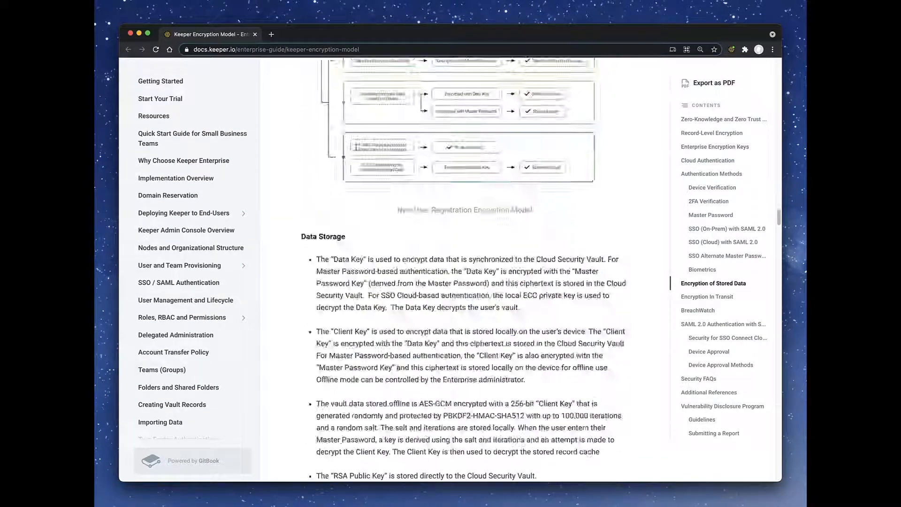
{"action": "scroll", "coordinate": [356, 148], "scroll_direction": "down", "scroll_amount": 20}
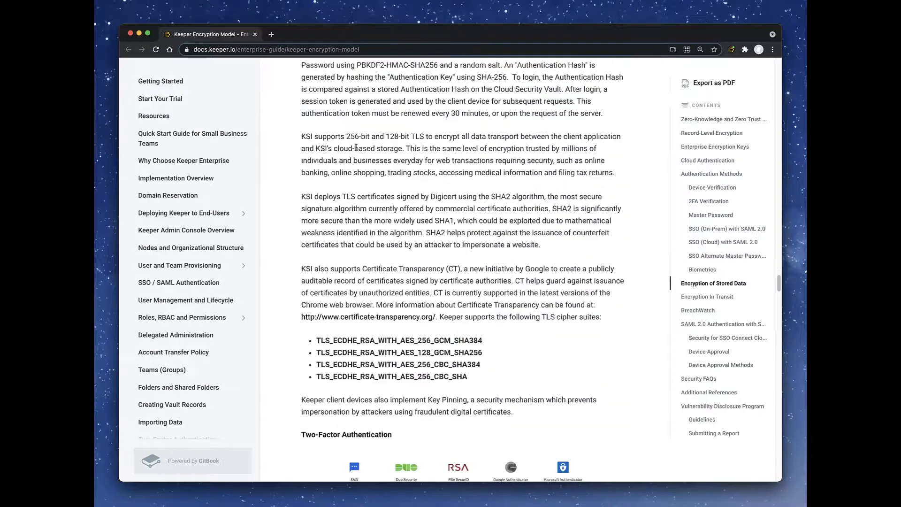
{"action": "scroll", "coordinate": [356, 148], "scroll_direction": "down", "scroll_amount": 20}
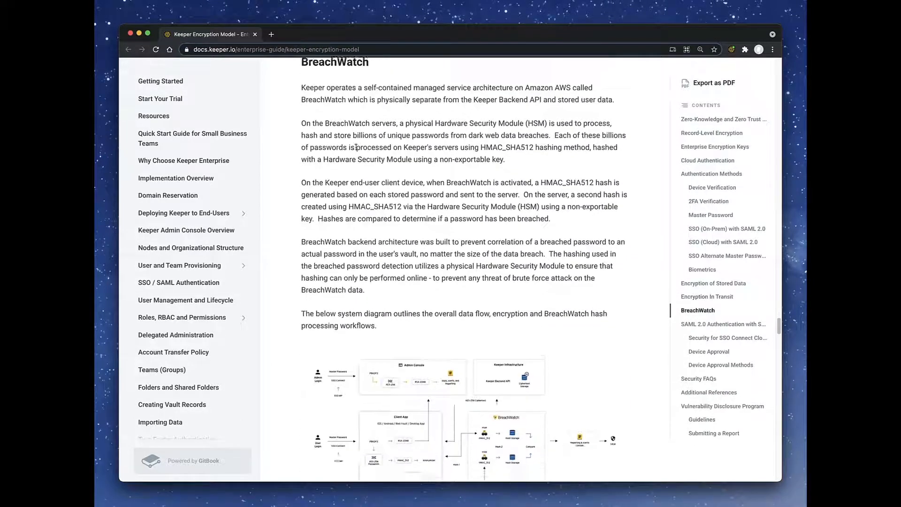
{"action": "scroll", "coordinate": [356, 148], "scroll_direction": "up", "scroll_amount": 1}
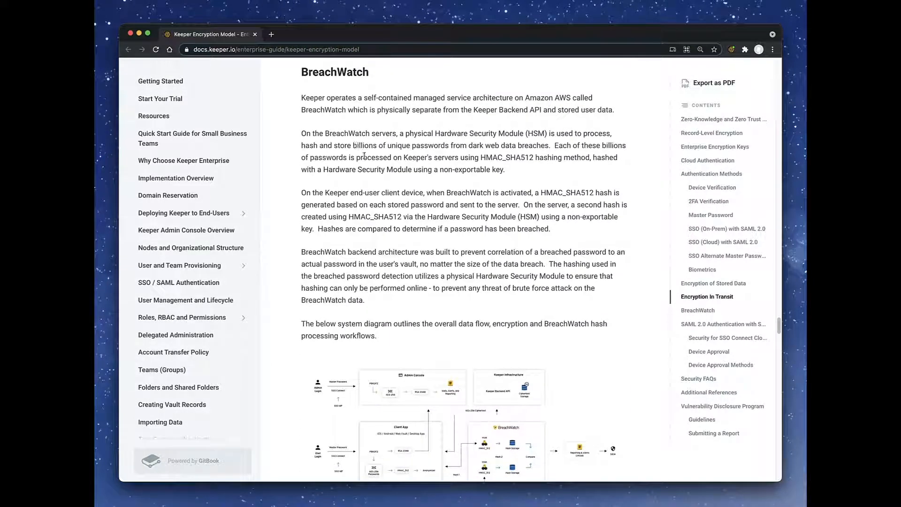
{"action": "scroll", "coordinate": [613, 340], "scroll_direction": "down", "scroll_amount": 5}
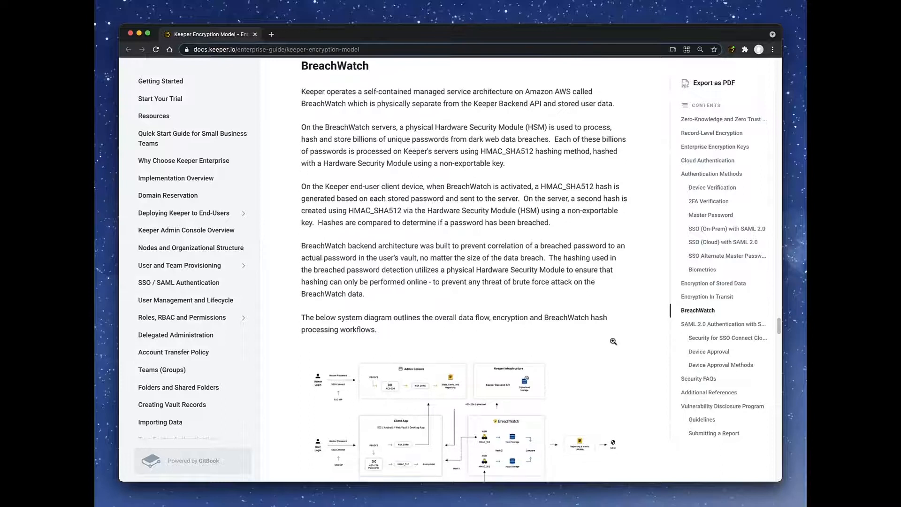
{"action": "left_click", "coordinate": [626, 343]}
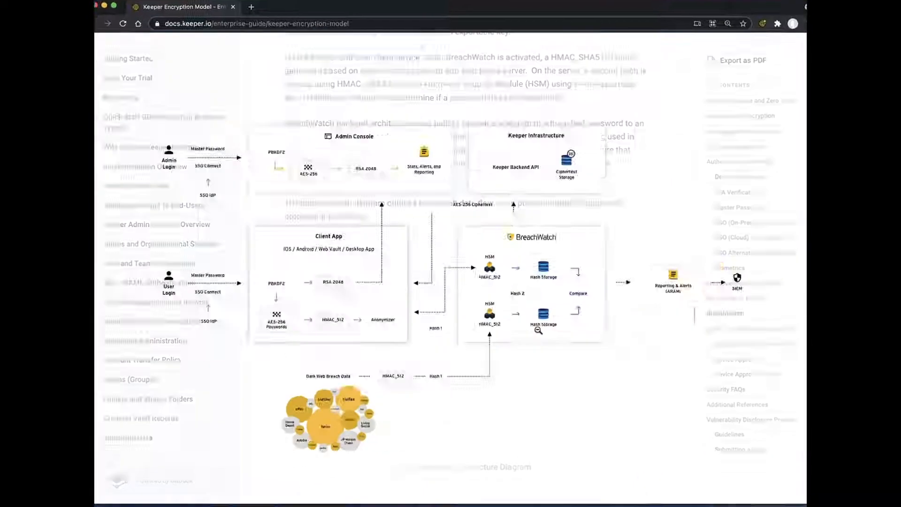
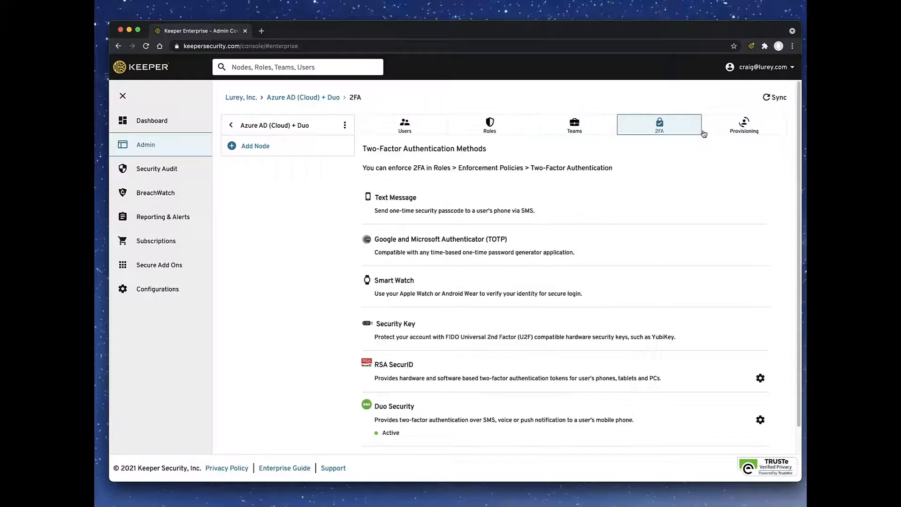
Show the Azure AD (Cloud) + Duo node's provisioning methods and start adding a new one
{"action": "left_click", "coordinate": [721, 134]}
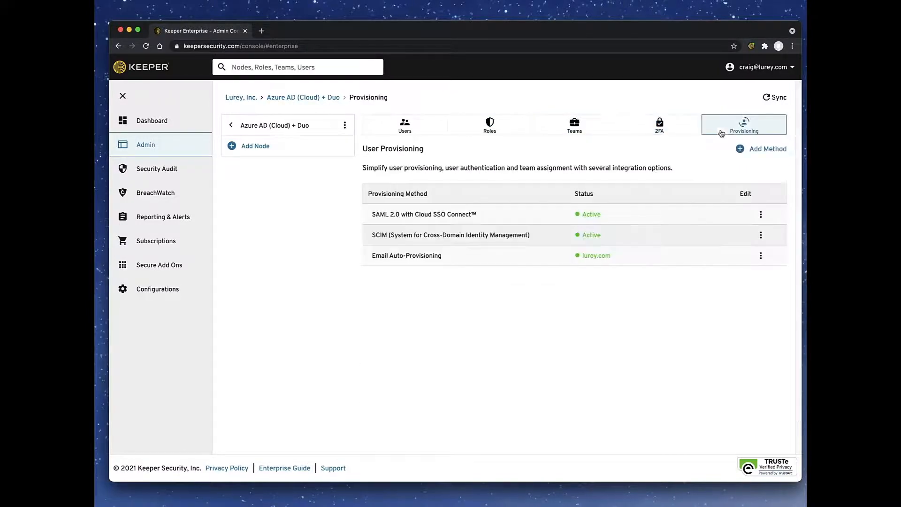
{"action": "left_click", "coordinate": [744, 153]}
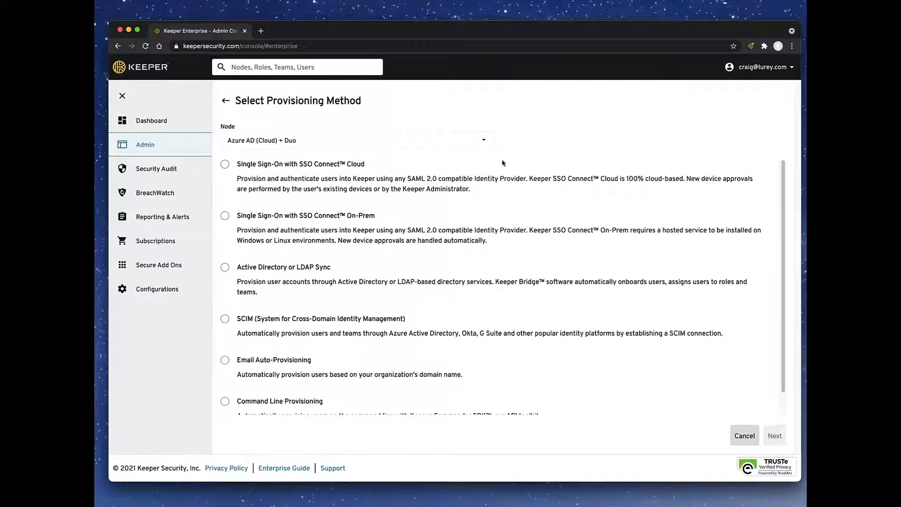
Pick a provisioning method, then cancel adding it
{"action": "left_click", "coordinate": [358, 166]}
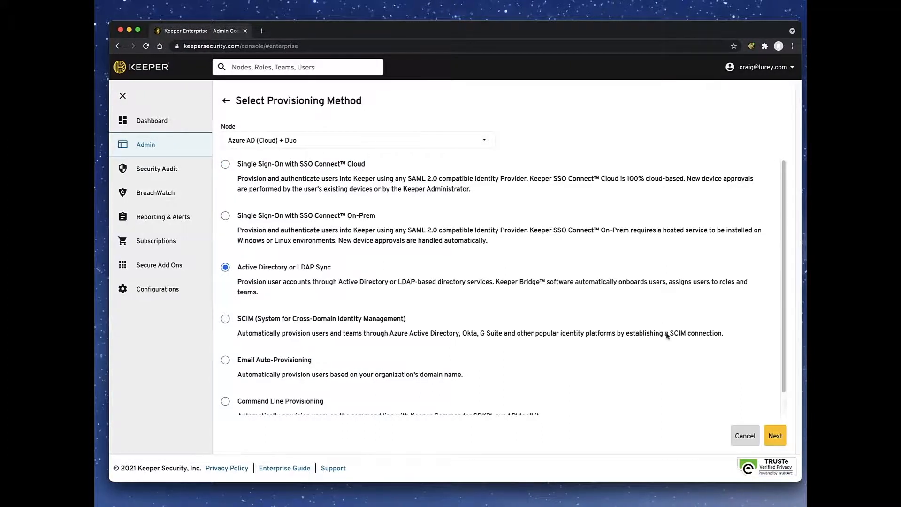
{"action": "left_click", "coordinate": [743, 435]}
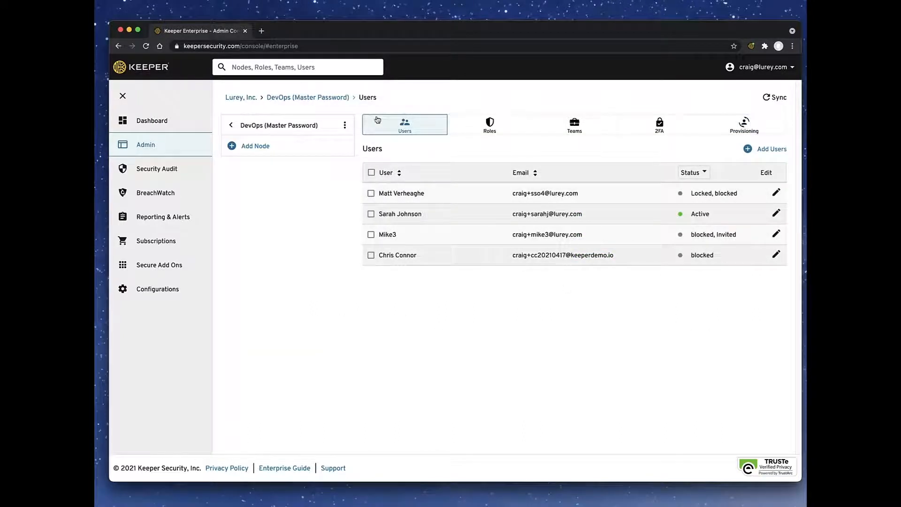
Add a user to the DevOps (Master Password) node, entering the person's full name and e-mail address
{"action": "left_click", "coordinate": [748, 150]}
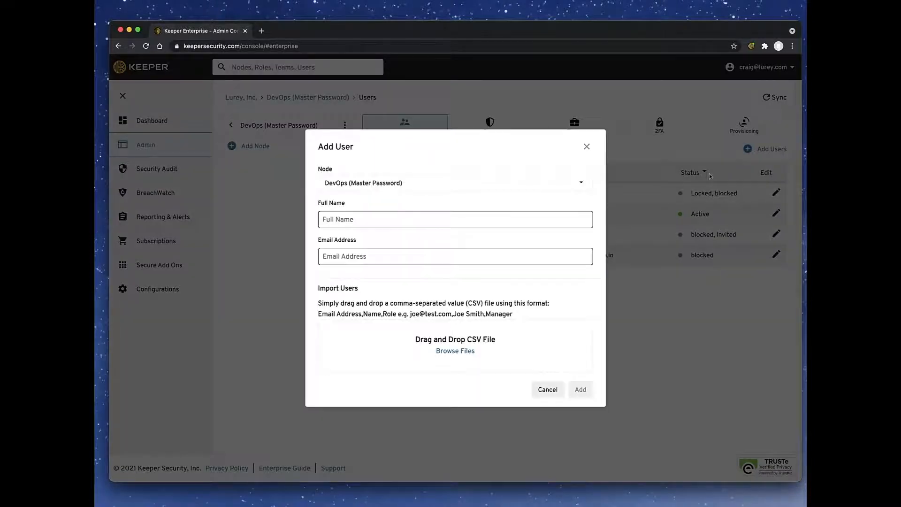
{"action": "left_click", "coordinate": [590, 212]}
{"action": "key", "text": "Tab"}
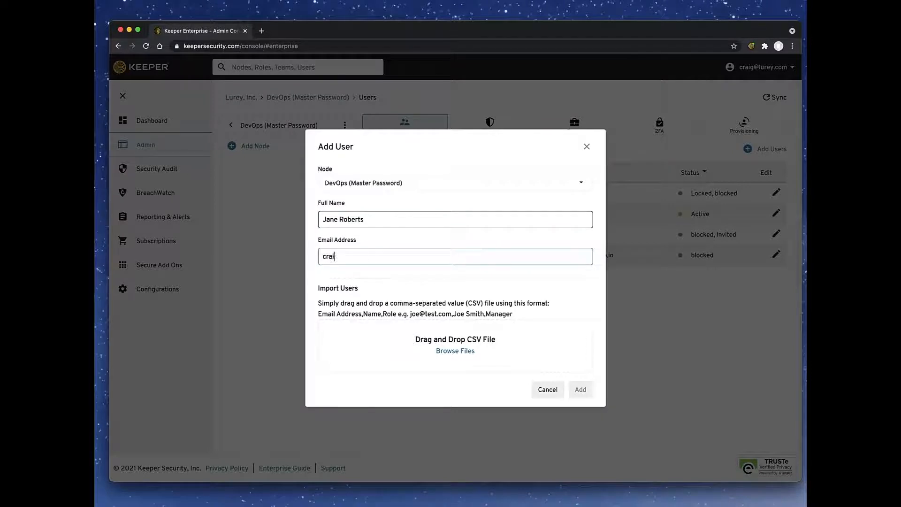
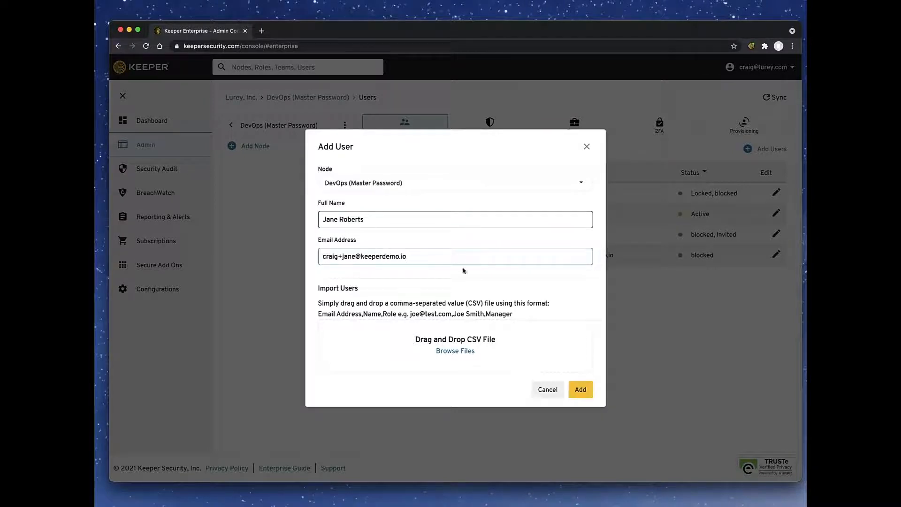
{"action": "left_click", "coordinate": [580, 390]}
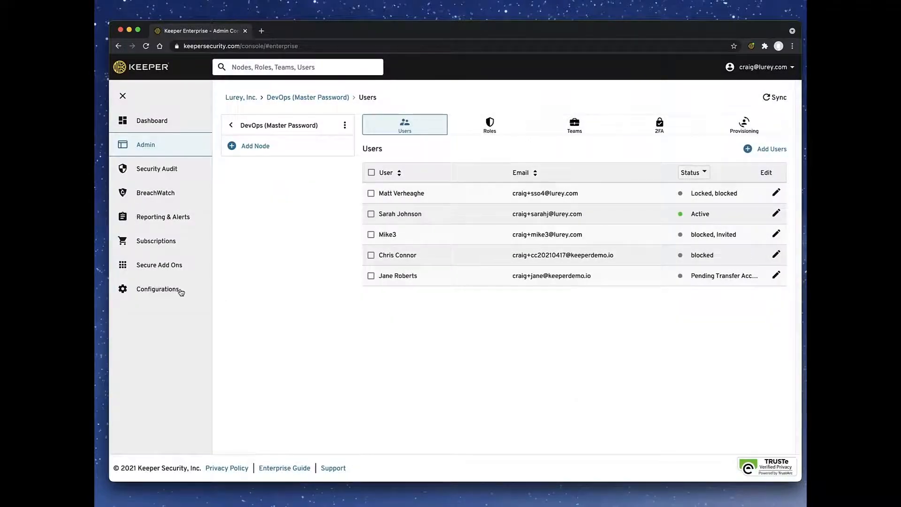
Review the custom email invitation settings, then create the invited user's vault with a master password
{"action": "left_click", "coordinate": [181, 292]}
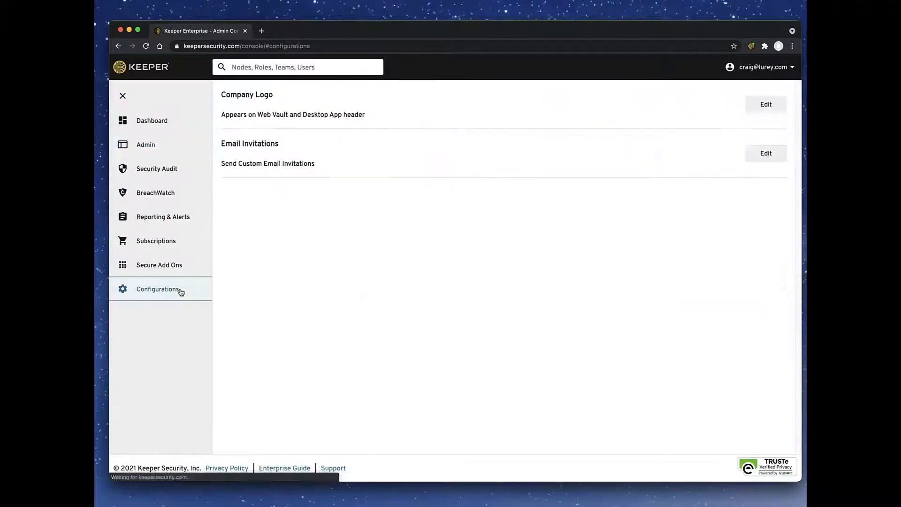
{"action": "left_click", "coordinate": [755, 159]}
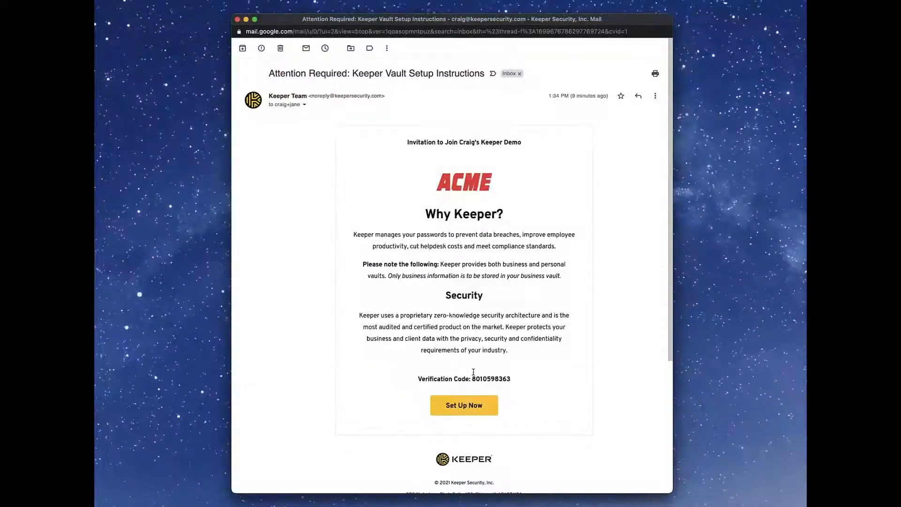
{"action": "left_click", "coordinate": [465, 405]}
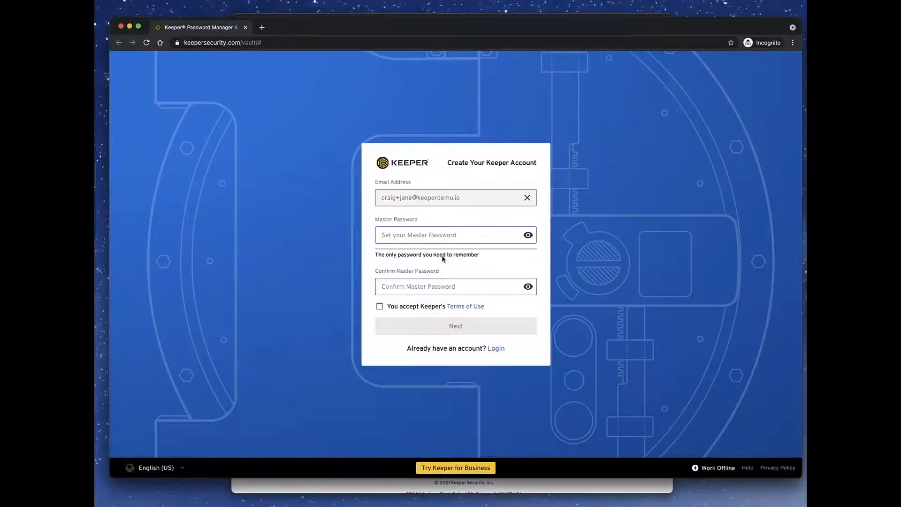
{"action": "type", "text": "***********"}
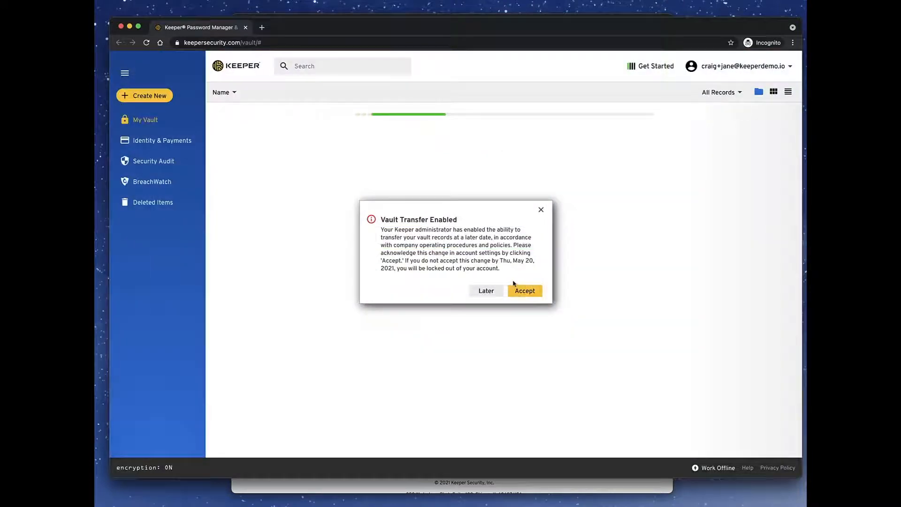
{"action": "left_click", "coordinate": [524, 291]}
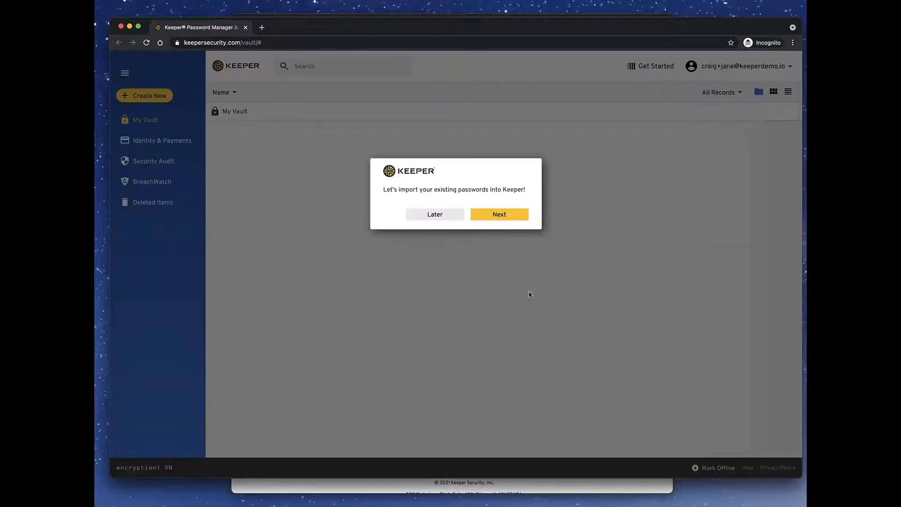
{"action": "left_click", "coordinate": [462, 214]}
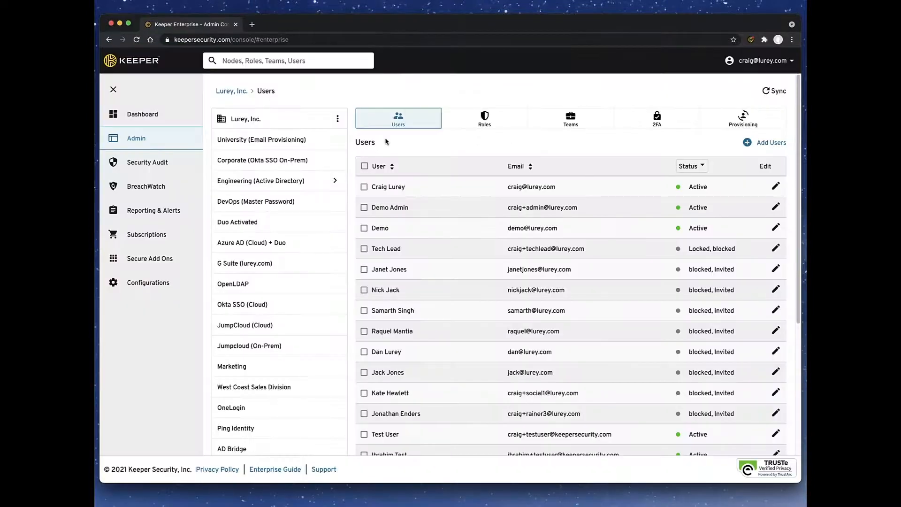
On the Azure AD (Cloud) + Duo node, add a provisioning method and choose SSO Connect Cloud
{"action": "left_click", "coordinate": [308, 244]}
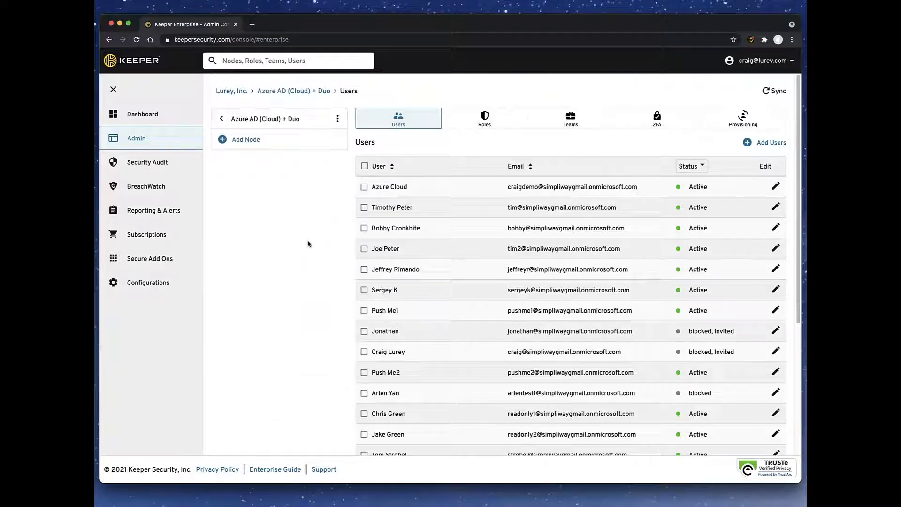
{"action": "left_click", "coordinate": [714, 127]}
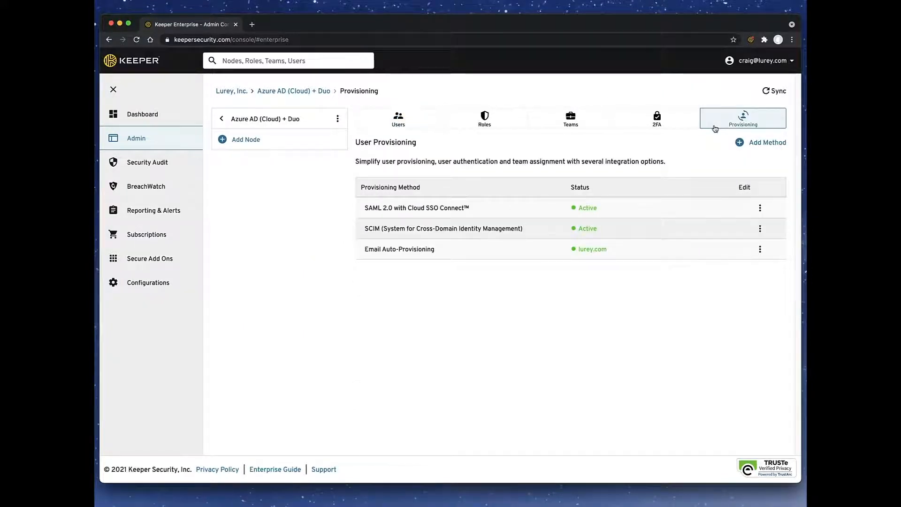
{"action": "left_click", "coordinate": [740, 144]}
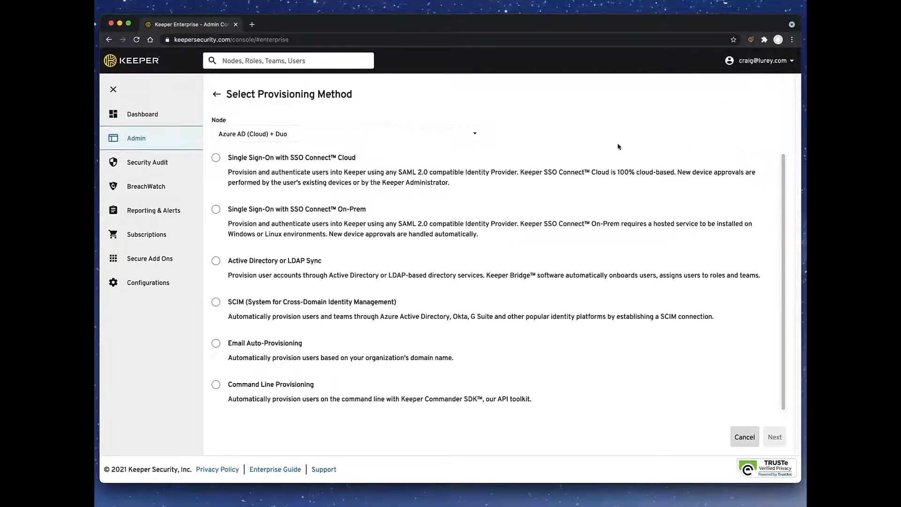
{"action": "left_click", "coordinate": [229, 158]}
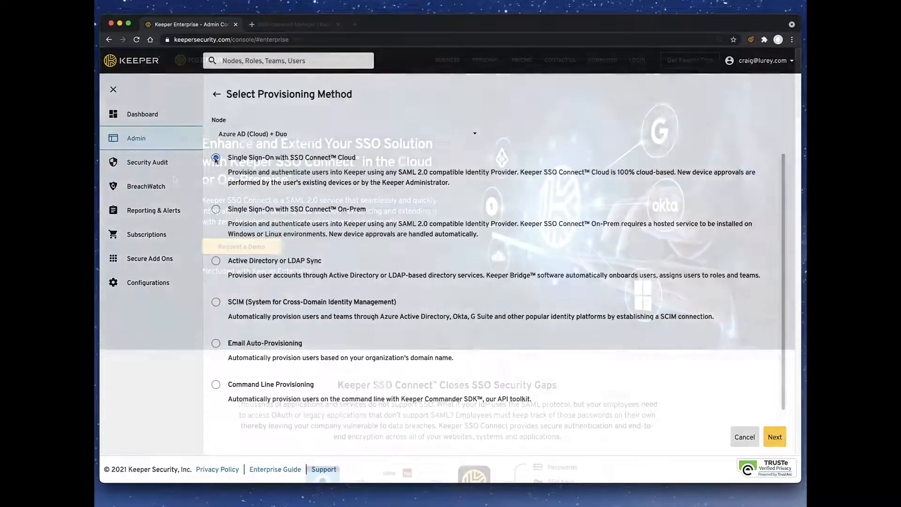
{"action": "scroll", "coordinate": [173, 179], "scroll_direction": "down", "scroll_amount": 5}
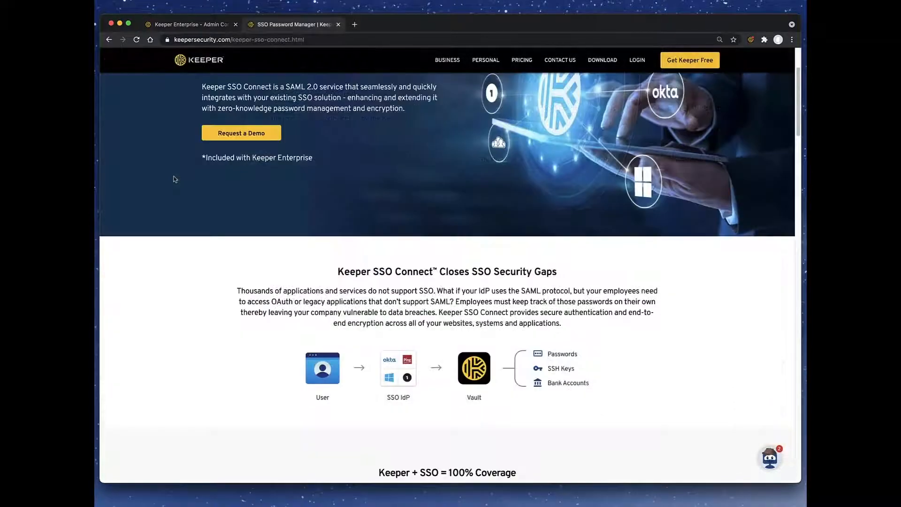
Scroll the SSO Connect page through the security gaps and the Keeper versus SSO comparison
{"action": "scroll", "coordinate": [174, 179], "scroll_direction": "down", "scroll_amount": 1}
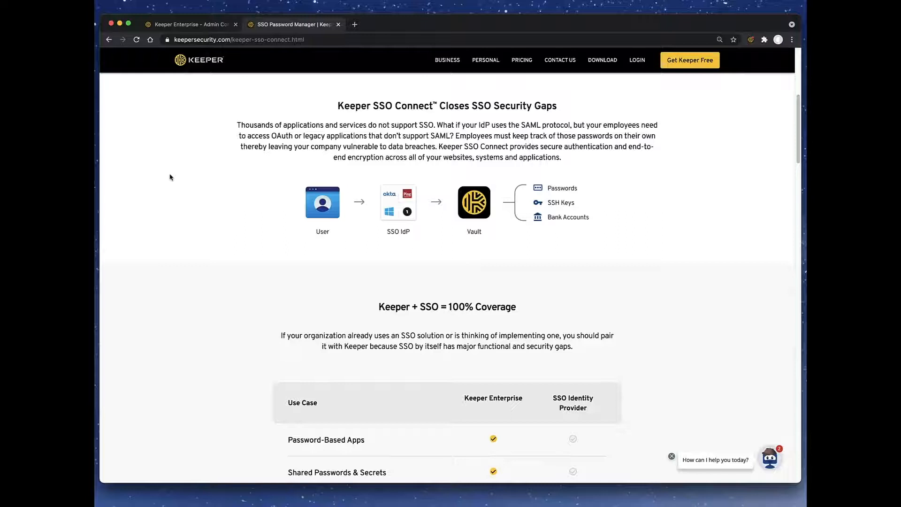
{"action": "scroll", "coordinate": [170, 177], "scroll_direction": "down", "scroll_amount": 7}
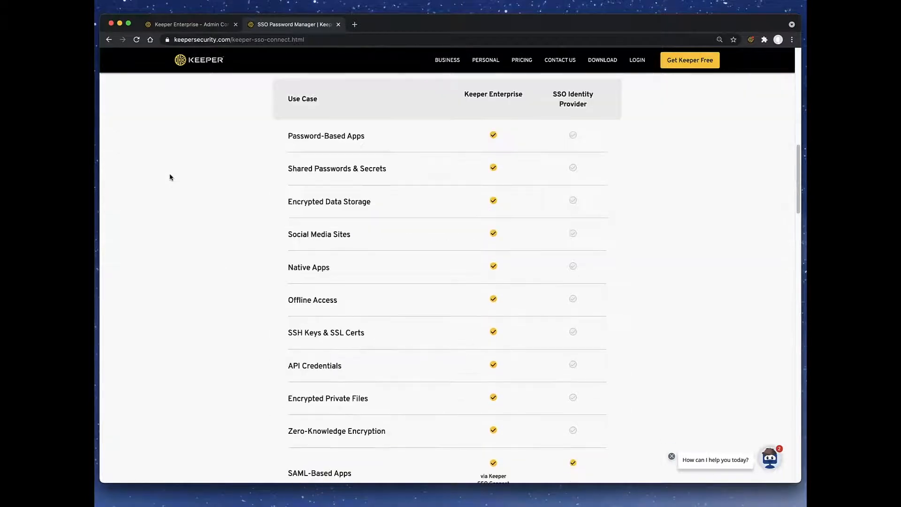
{"action": "scroll", "coordinate": [169, 177], "scroll_direction": "down", "scroll_amount": 7}
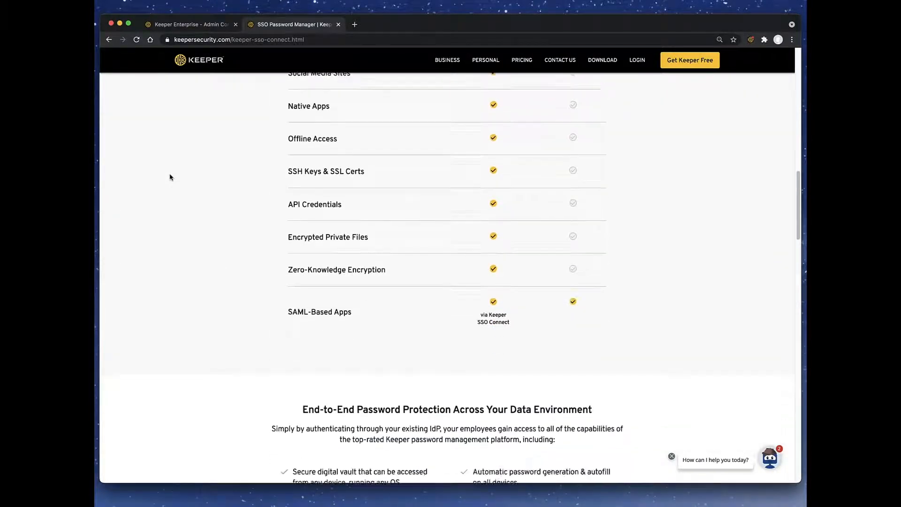
{"action": "scroll", "coordinate": [170, 177], "scroll_direction": "down", "scroll_amount": 6}
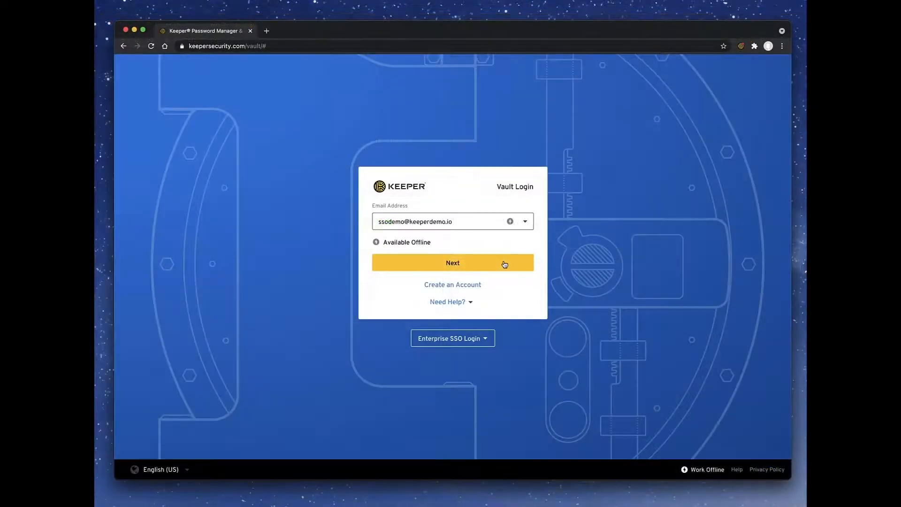
Sign in to the vault, expand the _Shared IT Records folder and open the Dropbox - Work record
{"action": "left_click", "coordinate": [504, 263]}
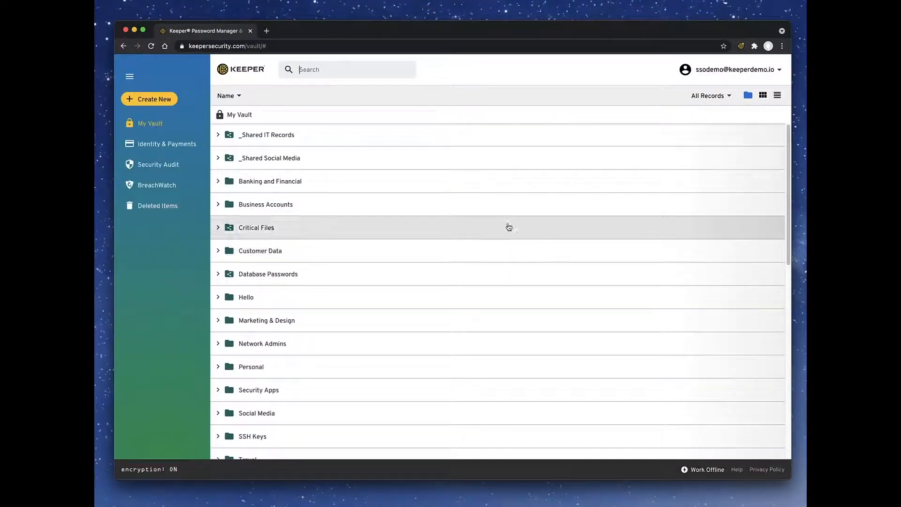
{"action": "left_click", "coordinate": [509, 142]}
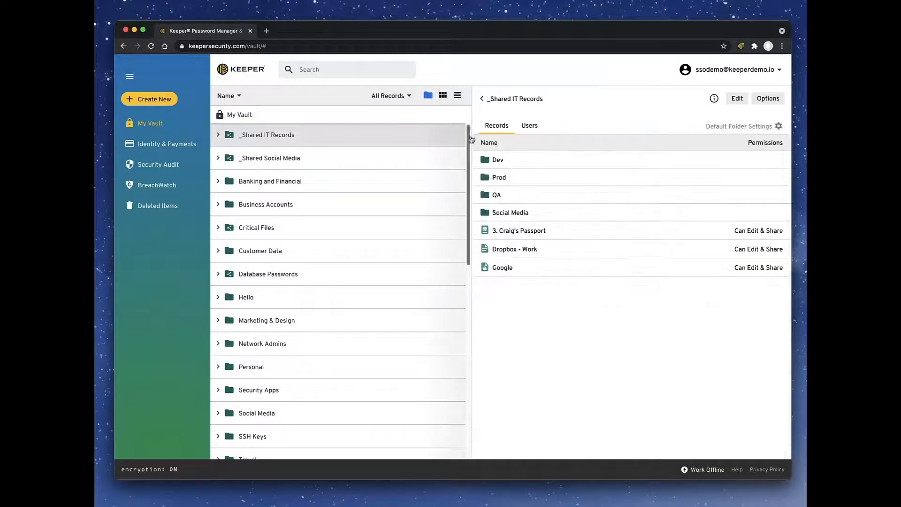
{"action": "left_click", "coordinate": [436, 139]}
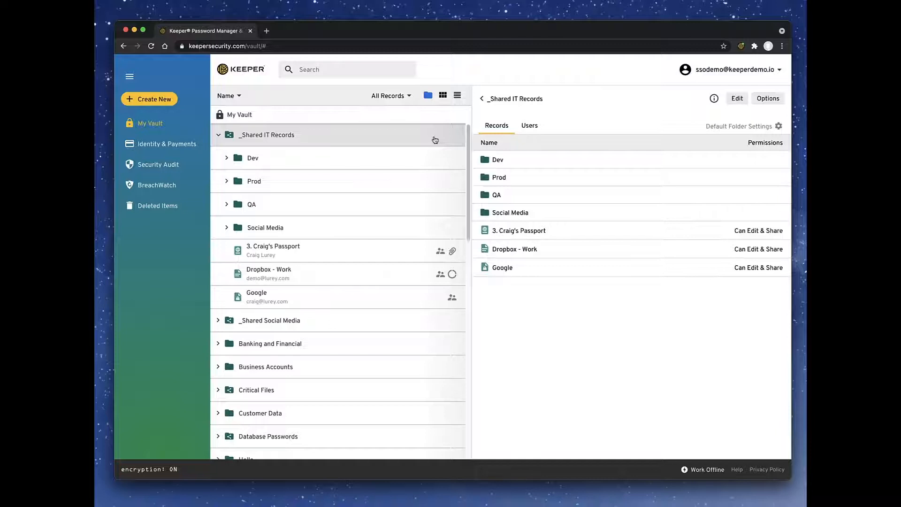
{"action": "left_click", "coordinate": [399, 276]}
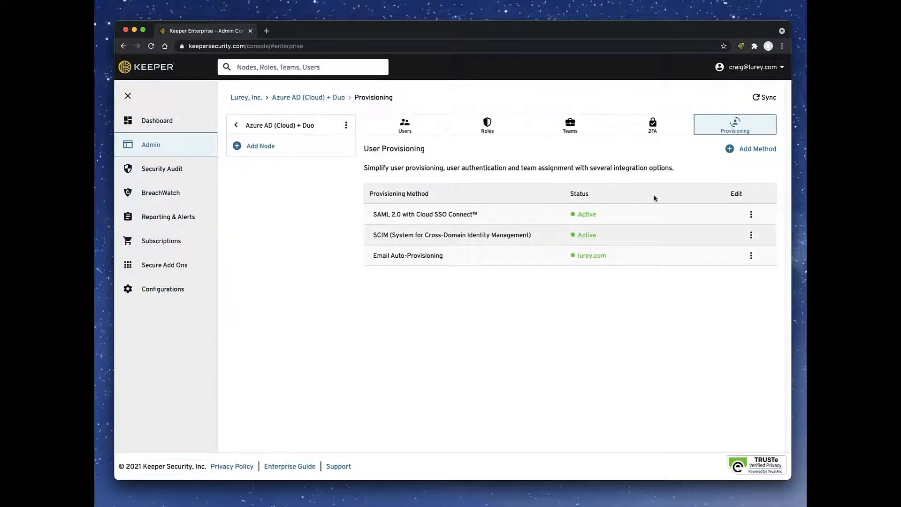
Edit the SAML 2.0 with Cloud SSO Connect method from its row's actions menu
{"action": "left_click", "coordinate": [751, 215]}
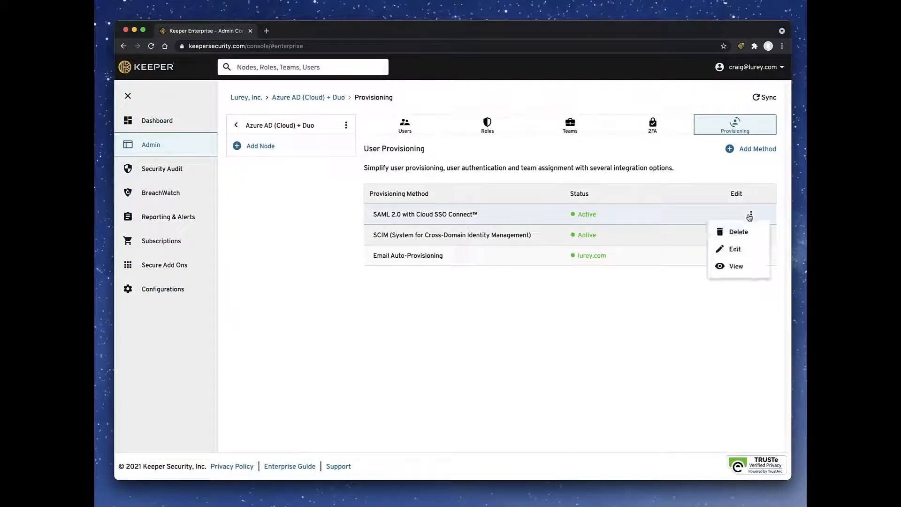
{"action": "left_click", "coordinate": [748, 249]}
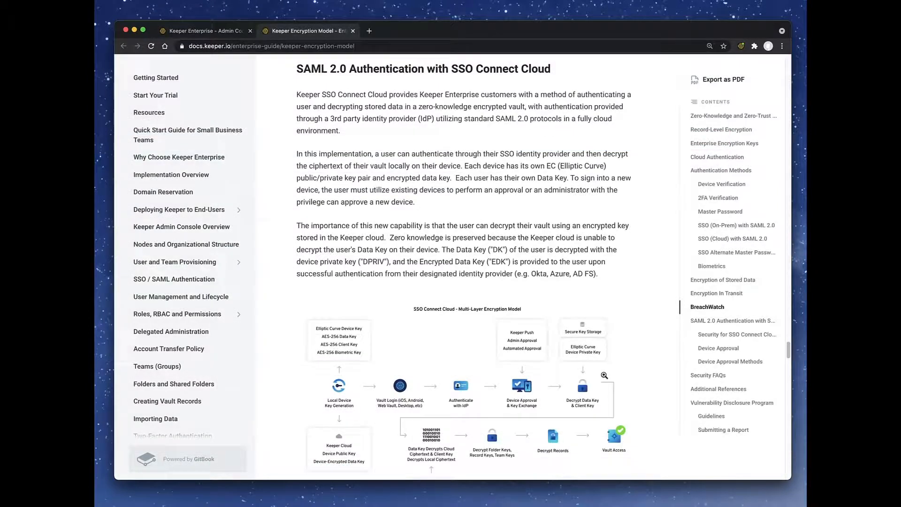
Enlarge the SSO Connect Cloud multi-layer encryption diagram on the documentation page
{"action": "left_click", "coordinate": [604, 375]}
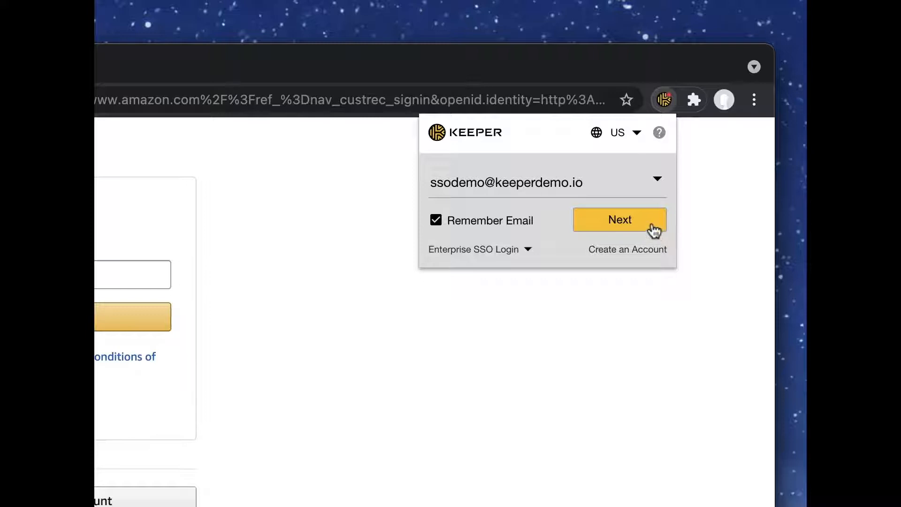
Continue with the saved account and pick the existing SSO demo account in Microsoft sign-in
{"action": "left_click", "coordinate": [653, 230]}
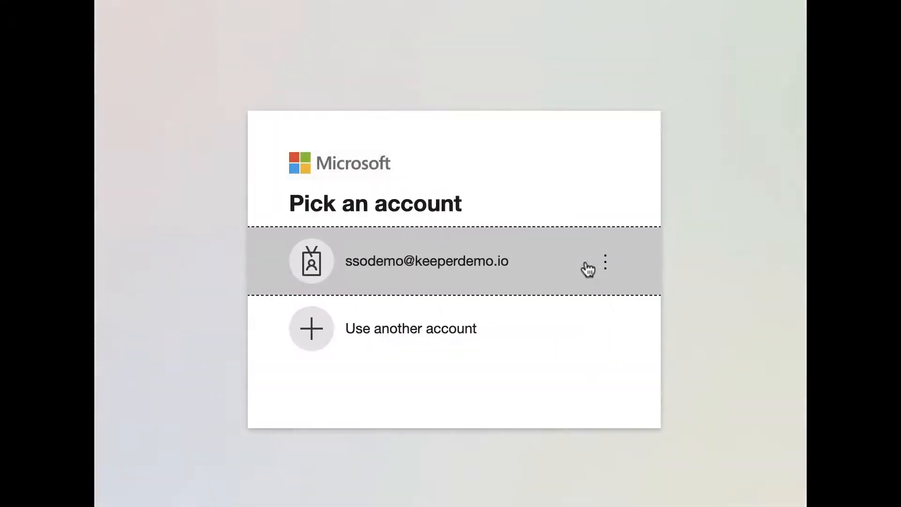
{"action": "left_click", "coordinate": [588, 269]}
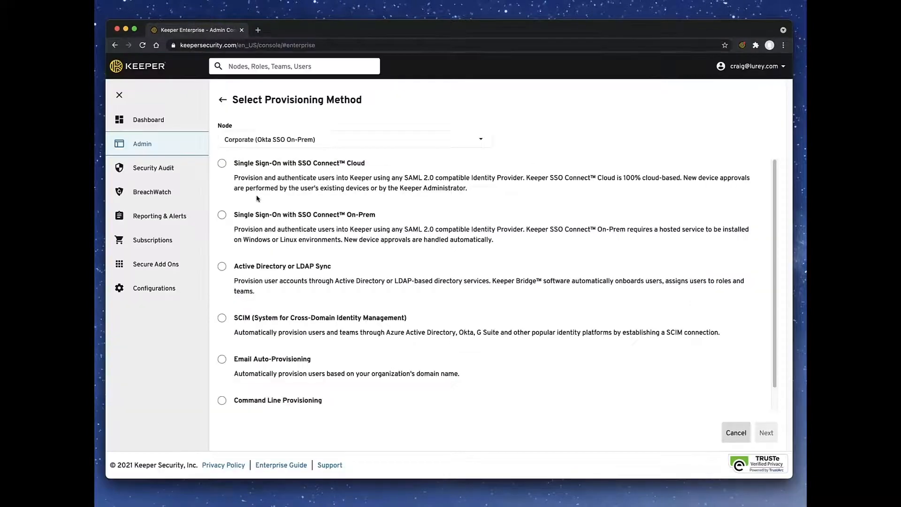
Choose 'Single Sign-On with SSO Connect On-Prem' as the Corporate node's provisioning method
{"action": "left_click", "coordinate": [222, 215]}
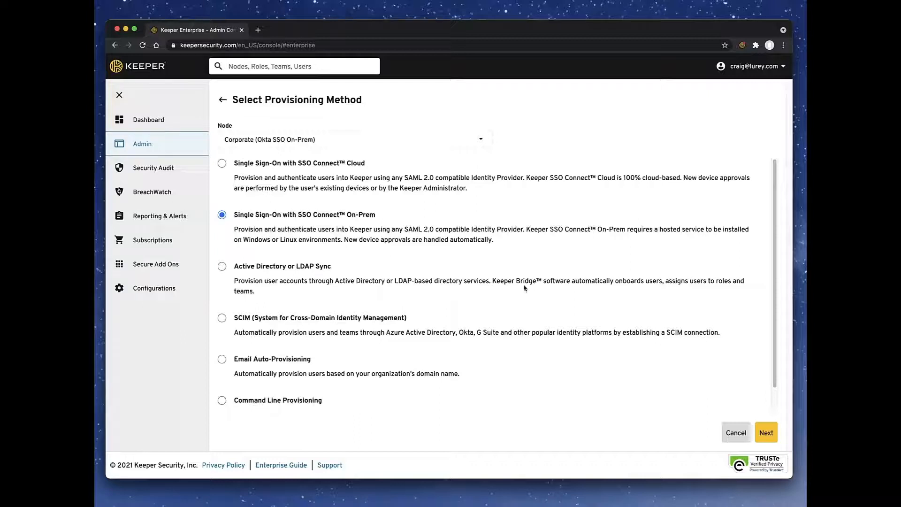
{"action": "left_click", "coordinate": [765, 434]}
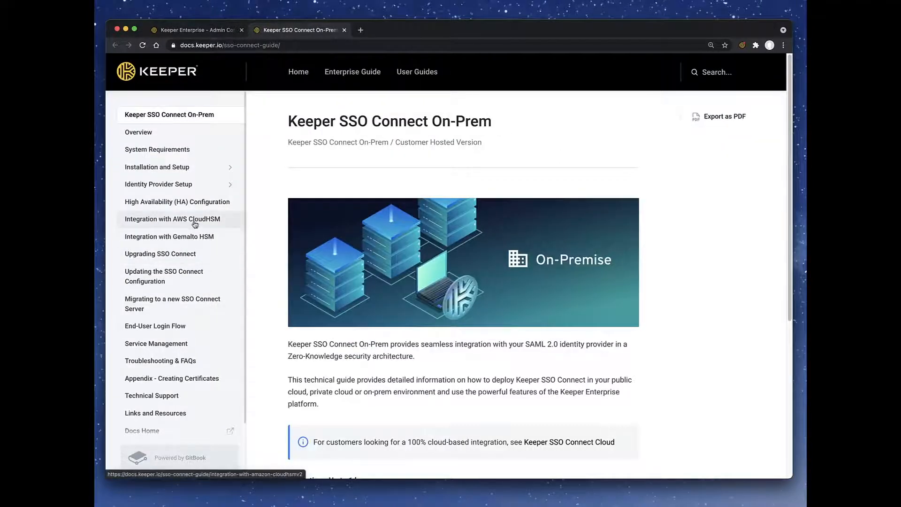
Go to the Overview section in the SSO Connect On-Prem documentation sidebar
{"action": "left_click", "coordinate": [139, 132]}
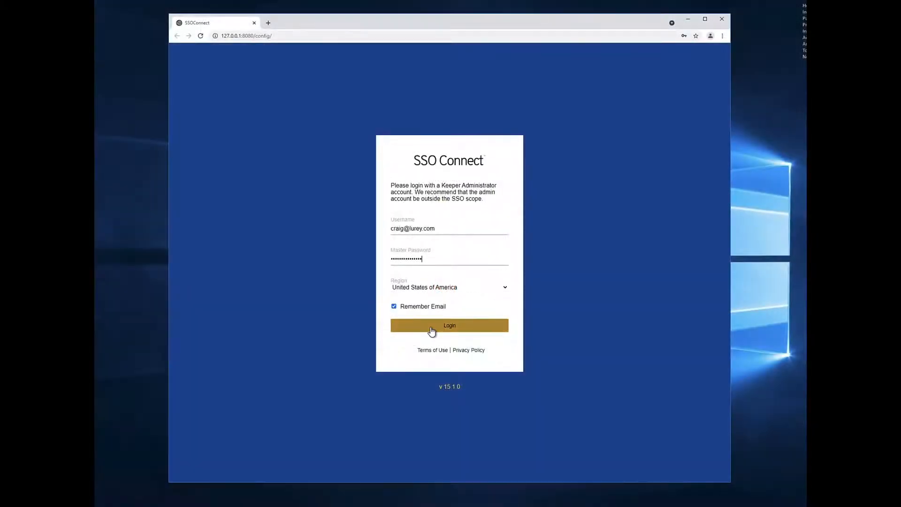
Log in to the SSO Connect server and open its Configuration settings
{"action": "left_click", "coordinate": [432, 331]}
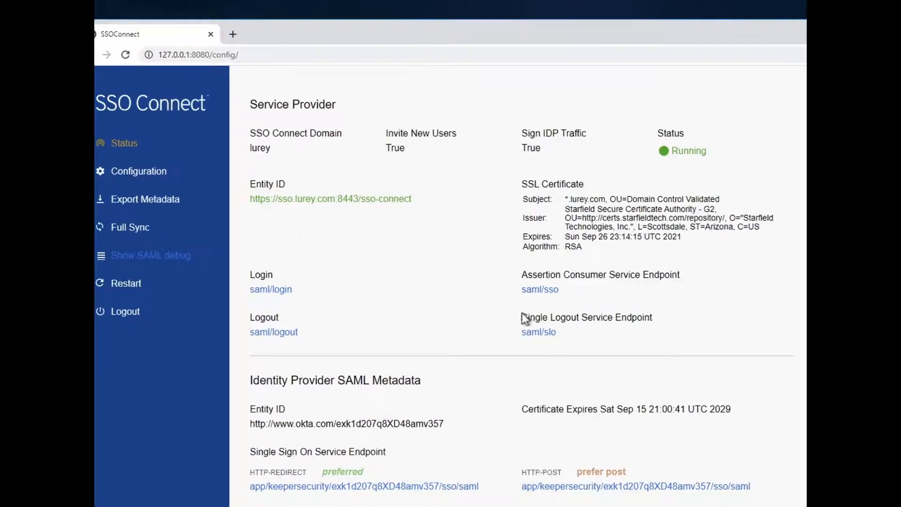
{"action": "left_click", "coordinate": [172, 173]}
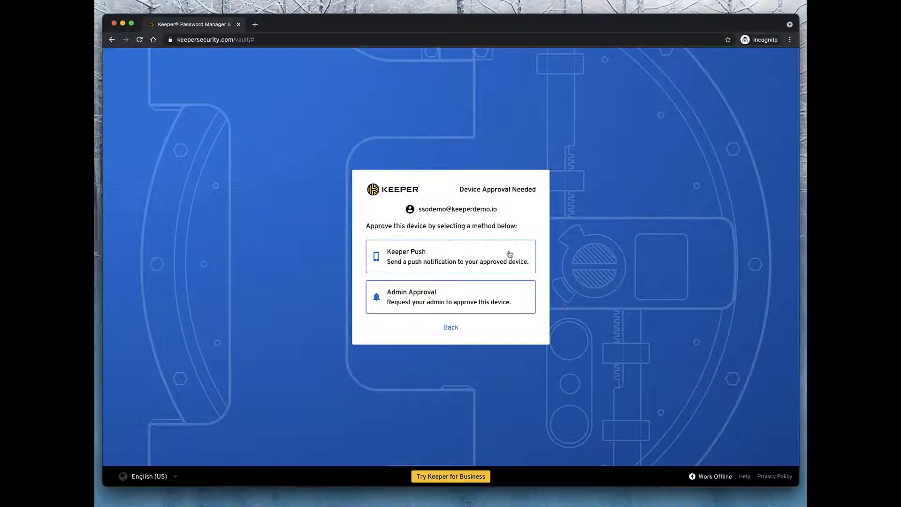
Send a Keeper Push device approval request, then list pending approvals with 'device-approve --reload' in Commander
{"action": "left_click", "coordinate": [510, 254]}
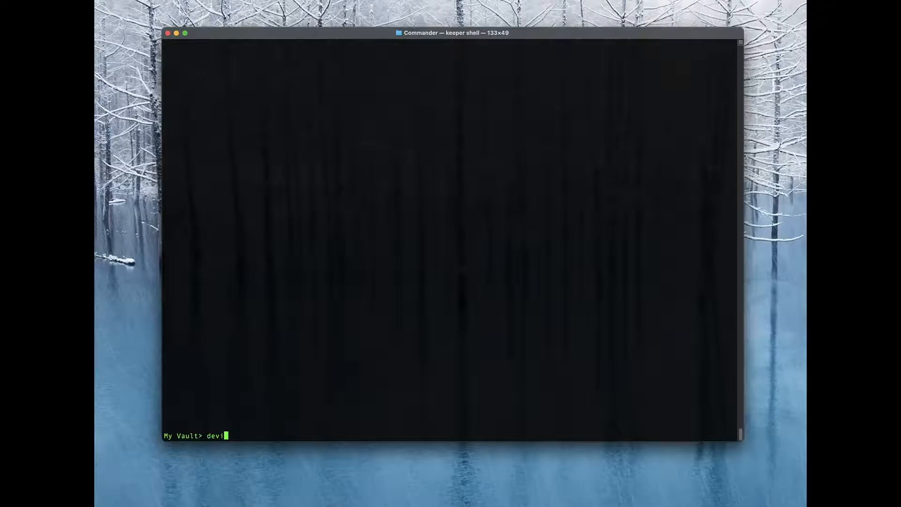
{"action": "type", "text": "ice-approve --reload"}
{"action": "key", "text": "Return"}
{"action": "type", "text": "device-approve"}
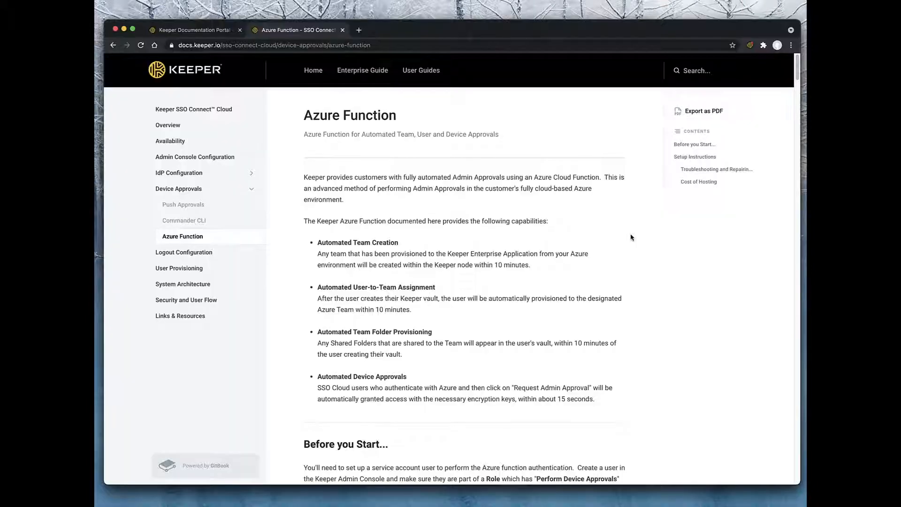
{"action": "scroll", "coordinate": [632, 238], "scroll_direction": "down", "scroll_amount": 6}
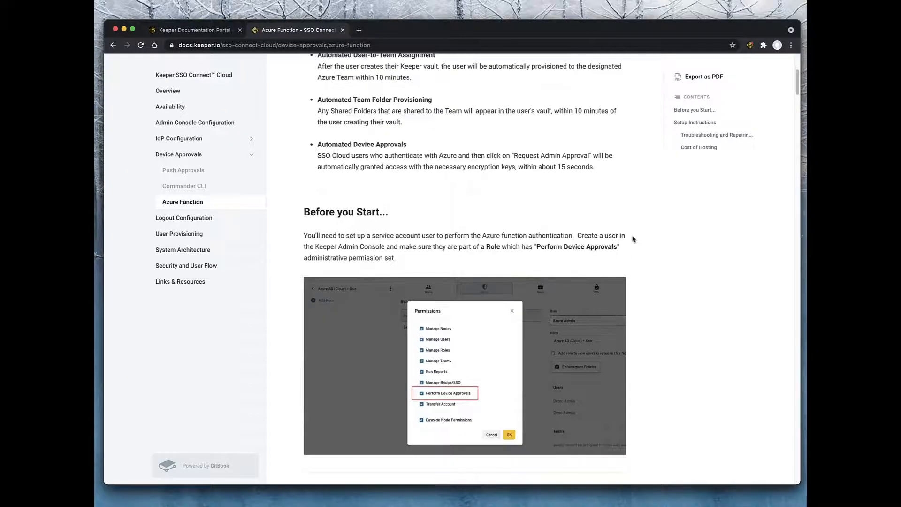
Scroll the Azure Function approvals page past 'Before you Start...' to the Create Function App settings
{"action": "scroll", "coordinate": [633, 239], "scroll_direction": "down", "scroll_amount": 15}
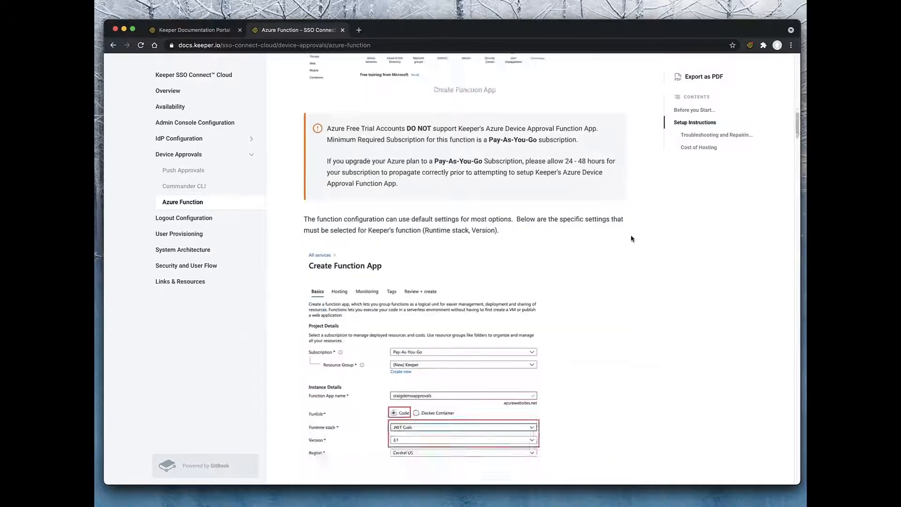
{"action": "scroll", "coordinate": [635, 242], "scroll_direction": "down", "scroll_amount": 15}
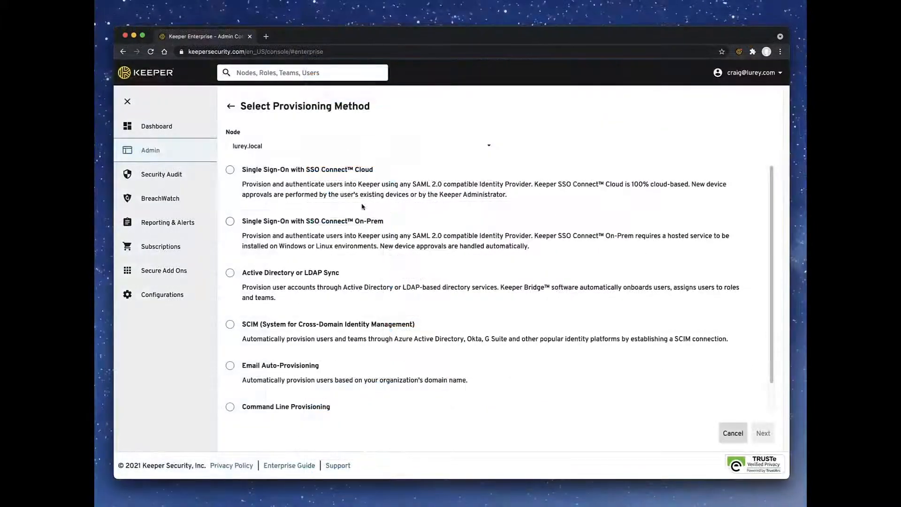
Choose 'Active Directory or LDAP Sync' provisioning, then open the Engineering (Active Directory) node from Lurey, Inc
{"action": "left_click", "coordinate": [230, 273]}
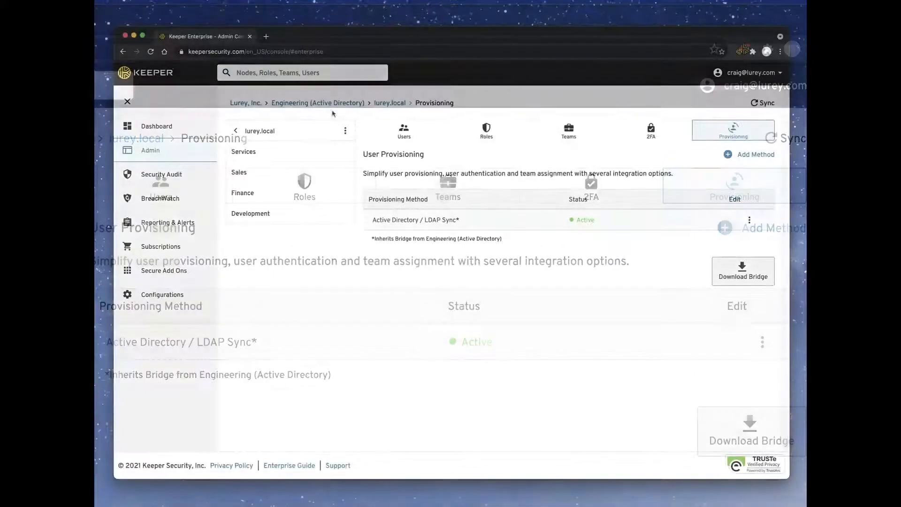
{"action": "left_click", "coordinate": [247, 103]}
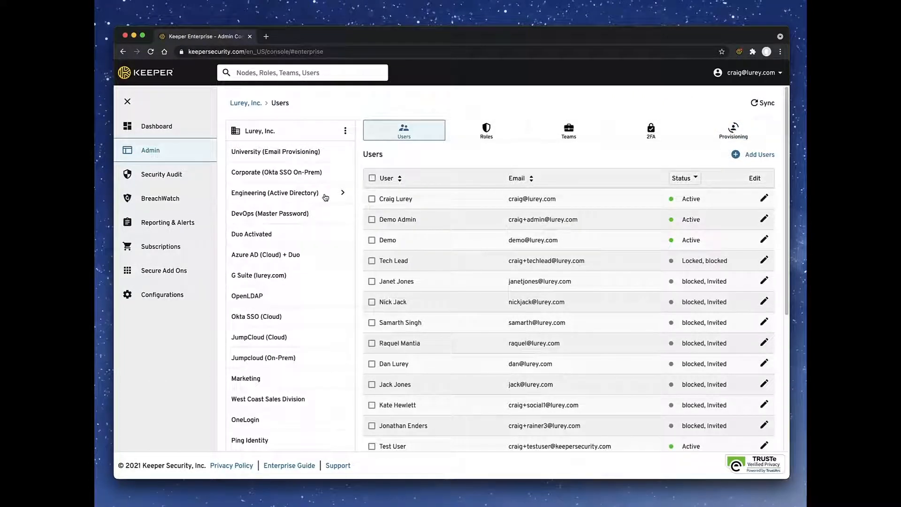
{"action": "left_click", "coordinate": [325, 197]}
Browse the lurey.local Services users and open the synced Developers Group team details
{"action": "left_click", "coordinate": [296, 151]}
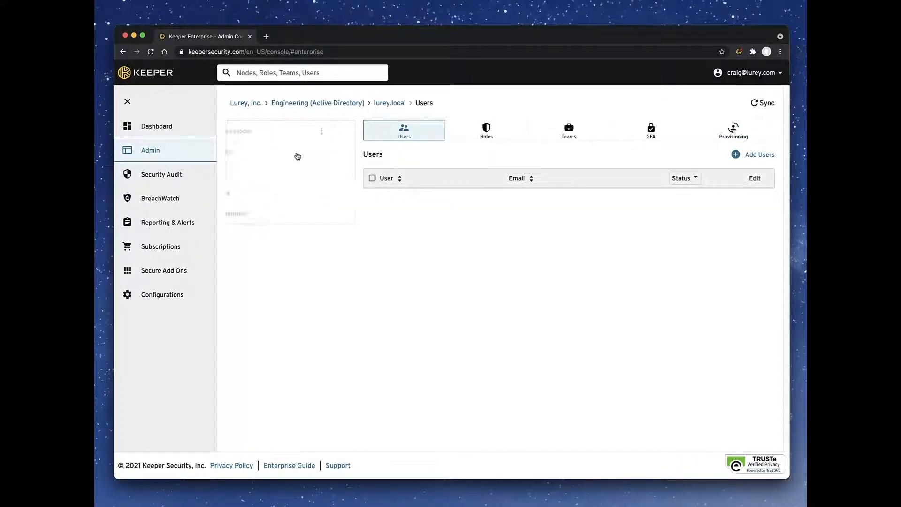
{"action": "left_click", "coordinate": [298, 155]}
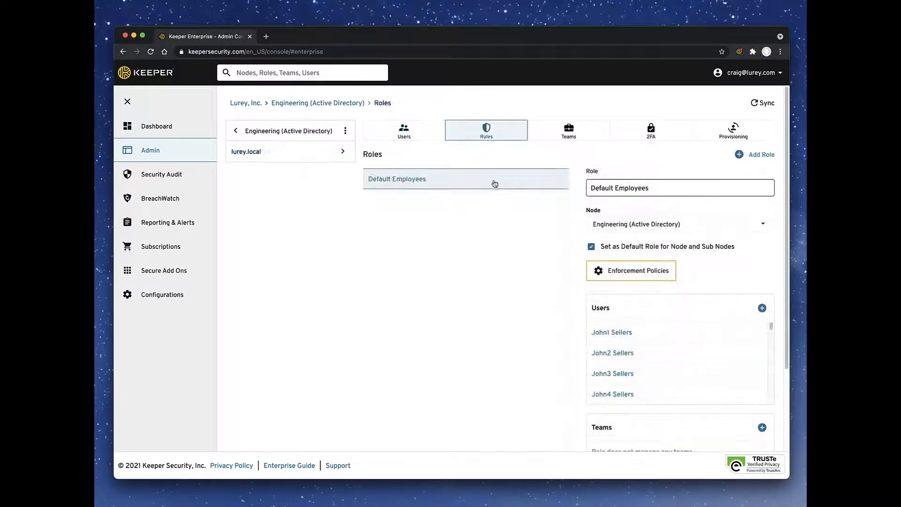
{"action": "left_click", "coordinate": [554, 137]}
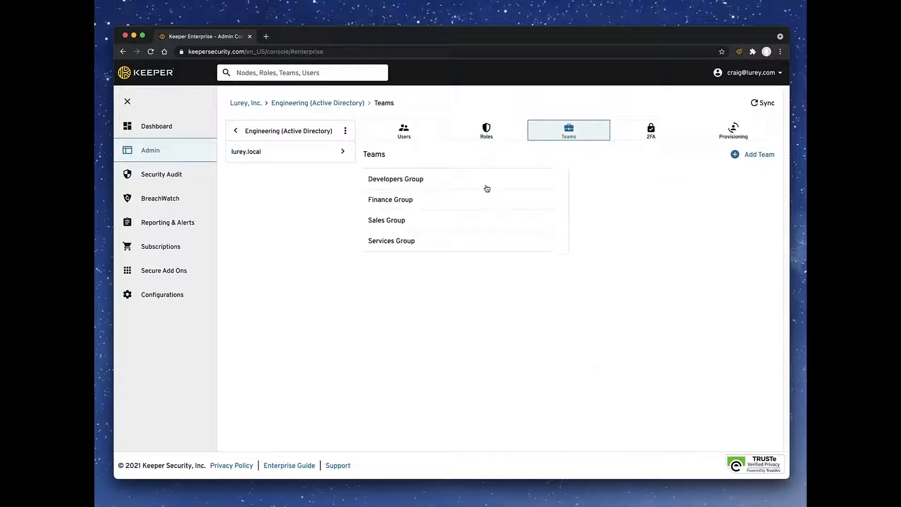
{"action": "left_click", "coordinate": [487, 186]}
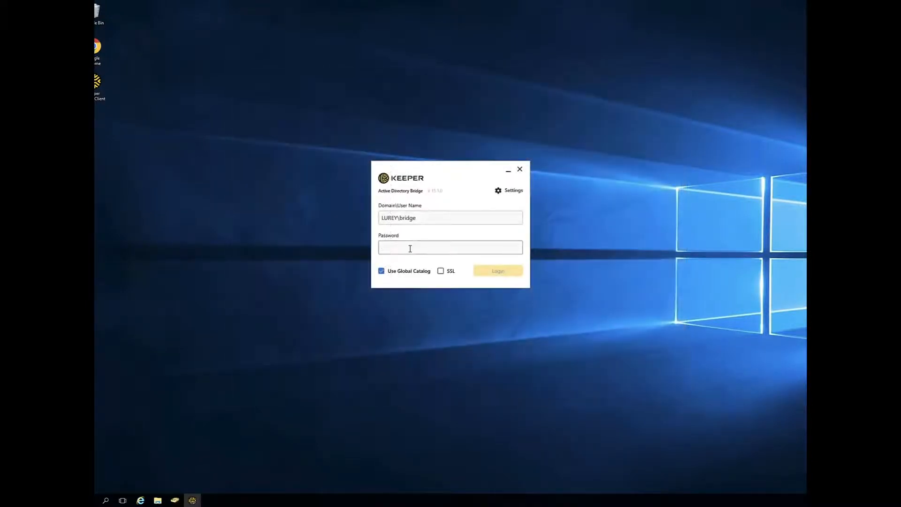
Log in to the AD Bridge with the service account password and review its Teams export filter and Configuration
{"action": "key", "text": "ctrl+v"}
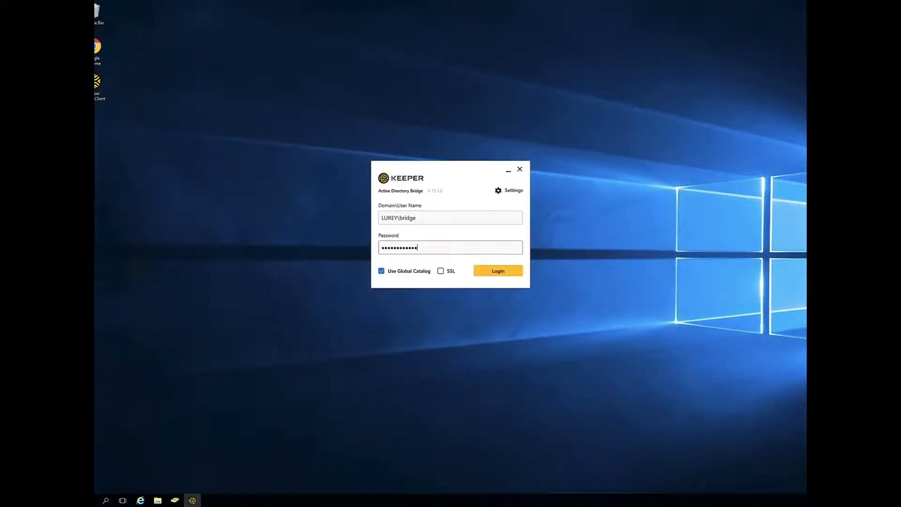
{"action": "left_click", "coordinate": [491, 272]}
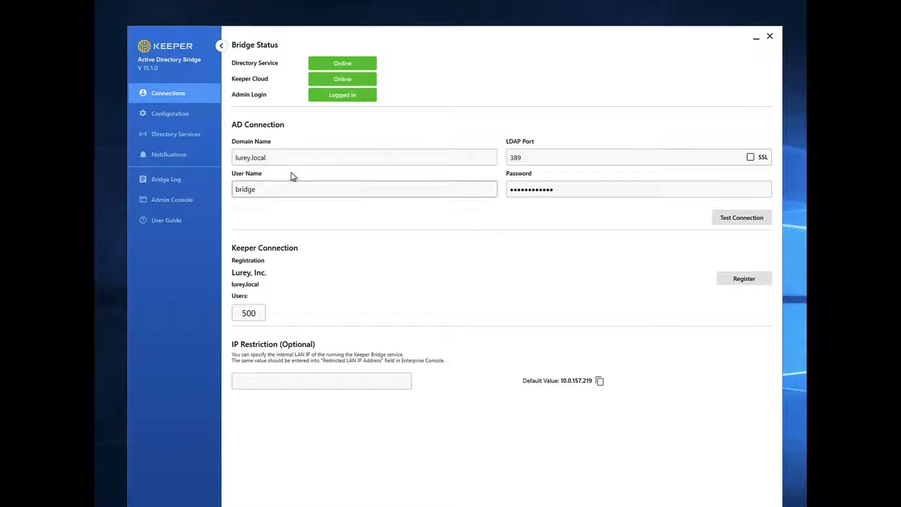
{"action": "left_click", "coordinate": [190, 134]}
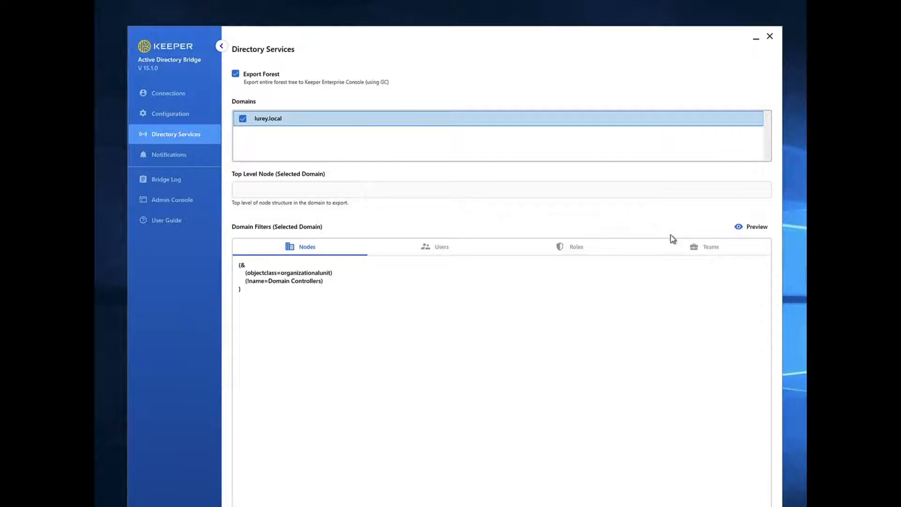
{"action": "left_click", "coordinate": [695, 247]}
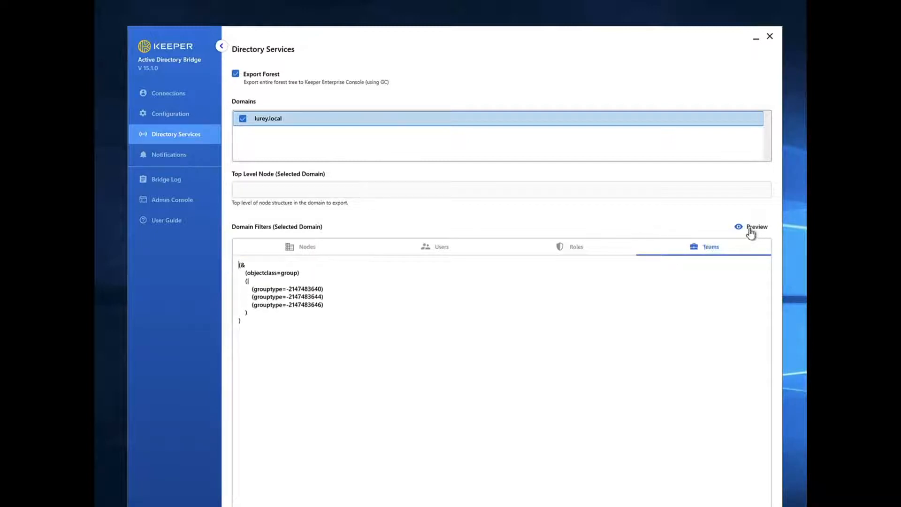
{"action": "left_click", "coordinate": [208, 117]}
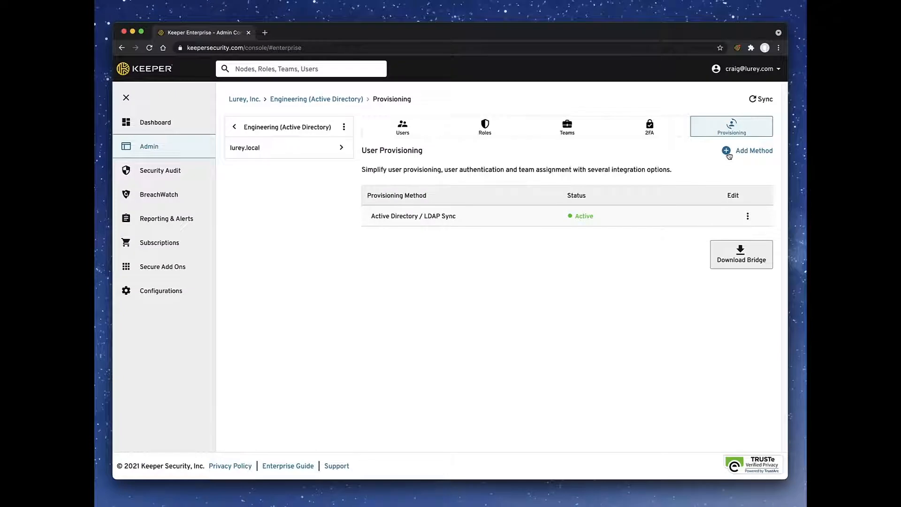
Add 'Single Sign-On with SSO Connect Cloud' as a new provisioning method for Engineering (Active Directory)
{"action": "left_click", "coordinate": [727, 151]}
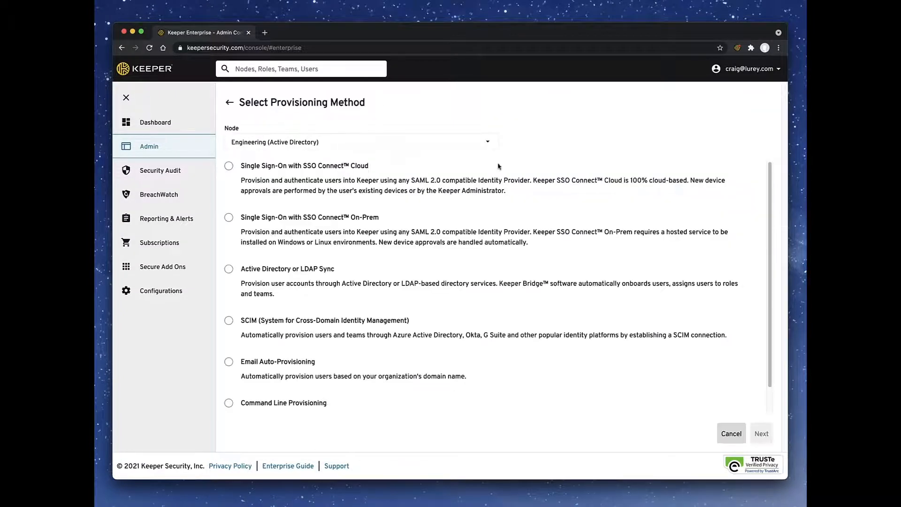
{"action": "left_click", "coordinate": [365, 167]}
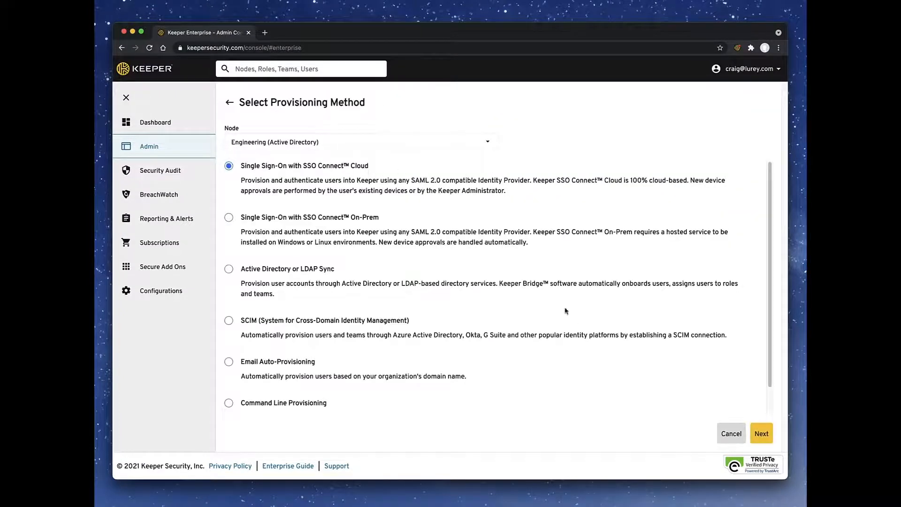
{"action": "left_click", "coordinate": [761, 432]}
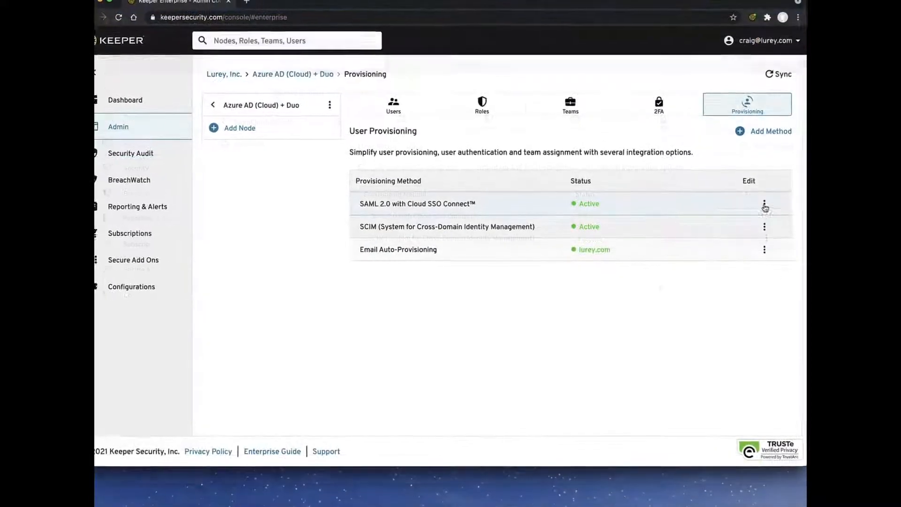
Edit the SAML 2.0 Cloud SSO Connect method, keep AZURE as IDP Type, and return to Provisioning
{"action": "left_click", "coordinate": [764, 206]}
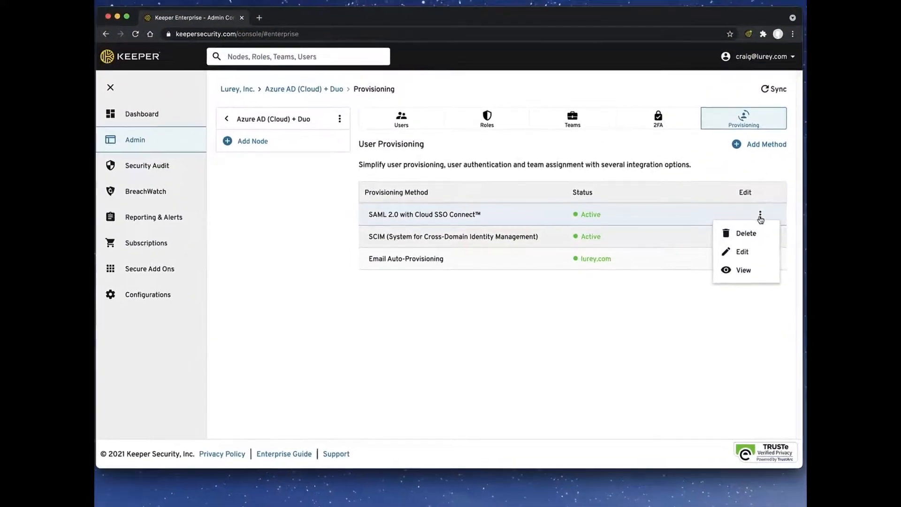
{"action": "left_click", "coordinate": [766, 256]}
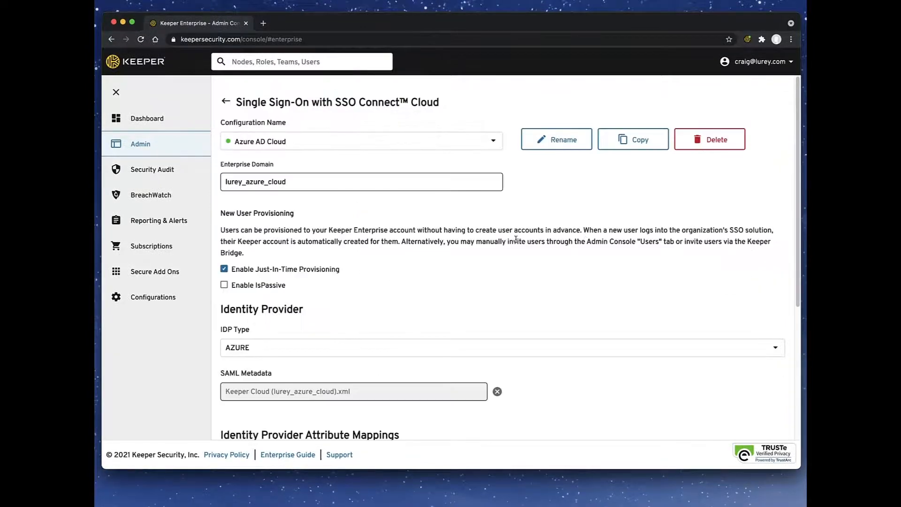
{"action": "scroll", "coordinate": [515, 241], "scroll_direction": "down", "scroll_amount": 4}
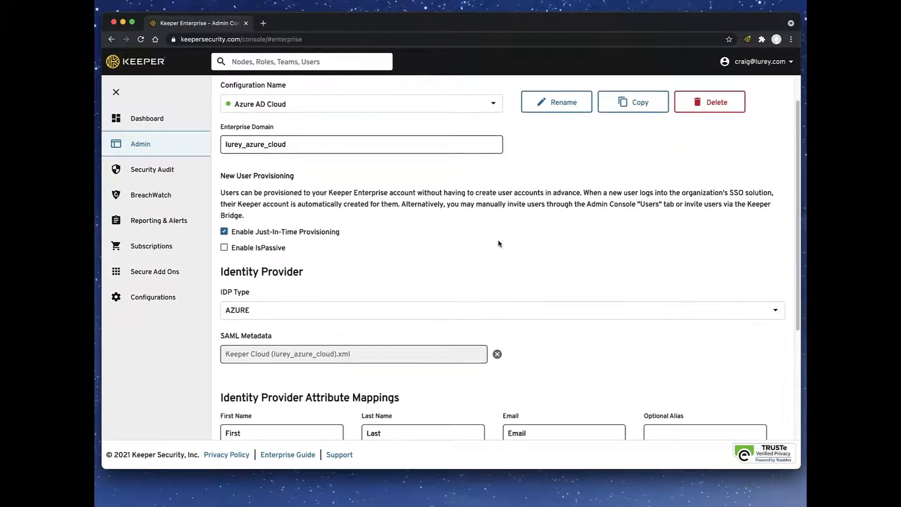
{"action": "left_click", "coordinate": [493, 256]}
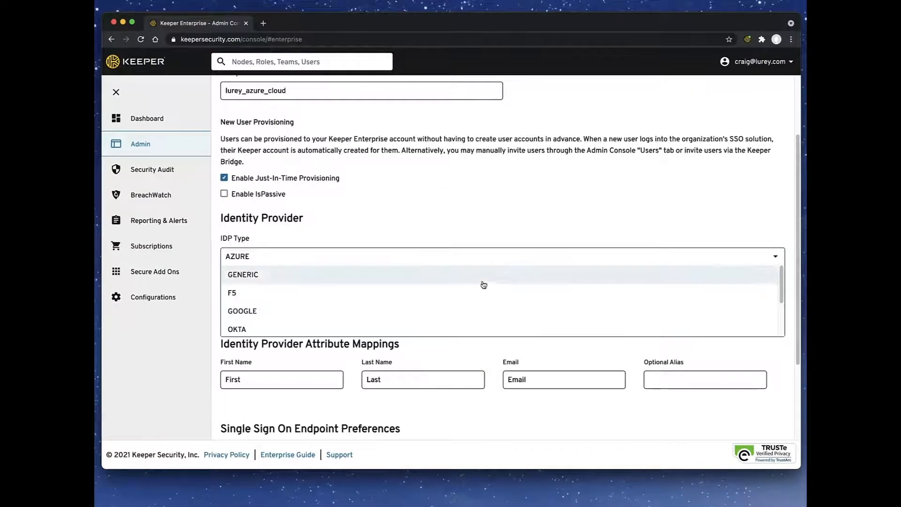
{"action": "scroll", "coordinate": [478, 300], "scroll_direction": "down", "scroll_amount": 1}
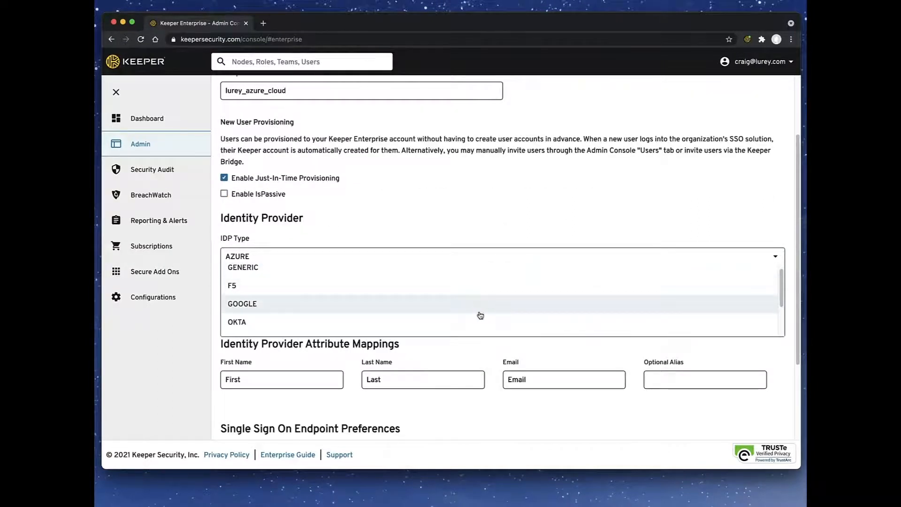
{"action": "scroll", "coordinate": [477, 323], "scroll_direction": "down", "scroll_amount": 1}
{"action": "scroll", "coordinate": [477, 323], "scroll_direction": "down", "scroll_amount": 1}
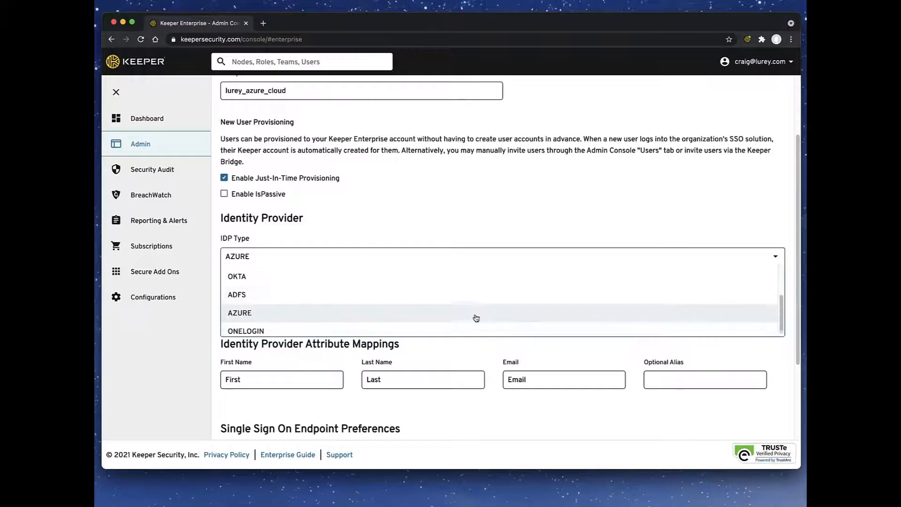
{"action": "left_click", "coordinate": [477, 350]}
{"action": "scroll", "coordinate": [587, 226], "scroll_direction": "up", "scroll_amount": 2}
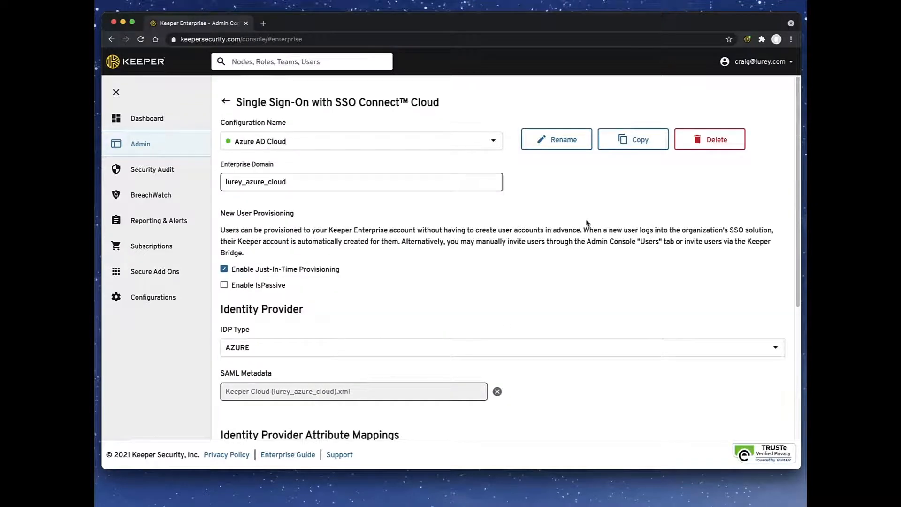
{"action": "left_click", "coordinate": [225, 101]}
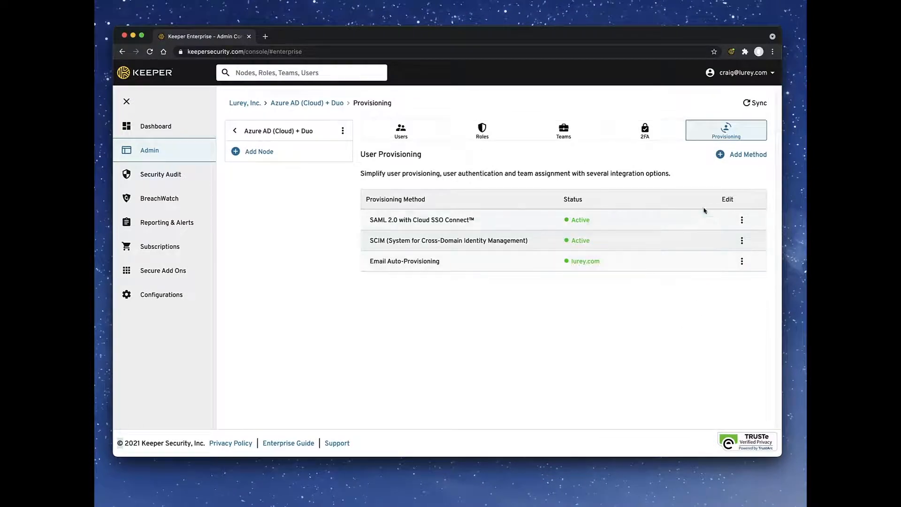
Add SCIM provisioning to the Azure AD (Cloud) + Duo node and generate its provisioning token
{"action": "left_click", "coordinate": [721, 156]}
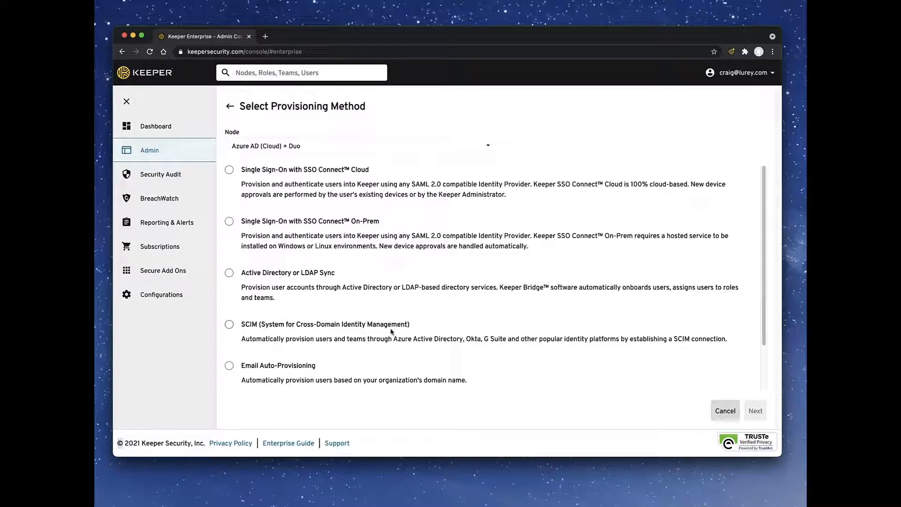
{"action": "left_click", "coordinate": [229, 324]}
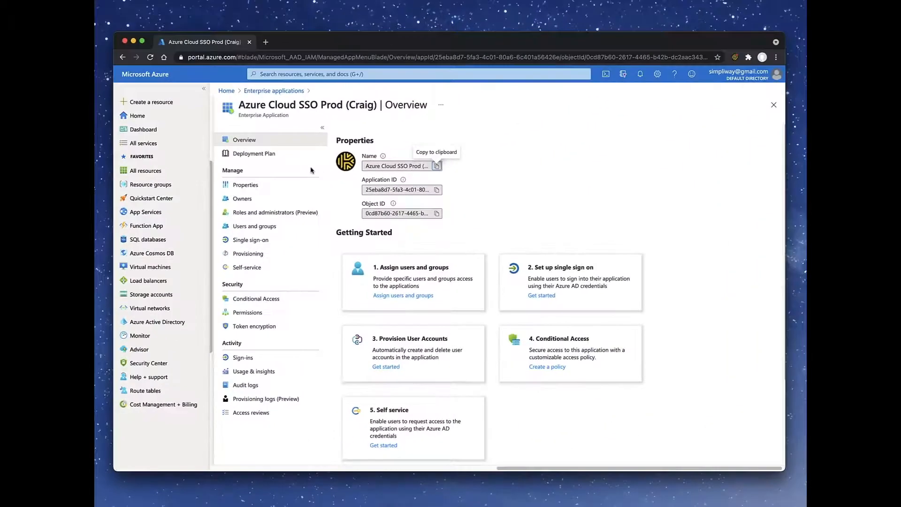
{"action": "left_click", "coordinate": [264, 255]}
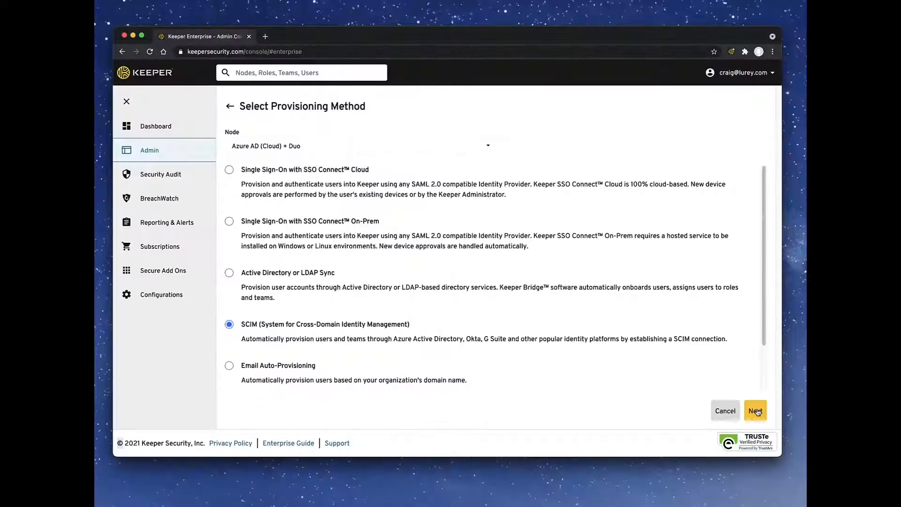
{"action": "left_click", "coordinate": [755, 411]}
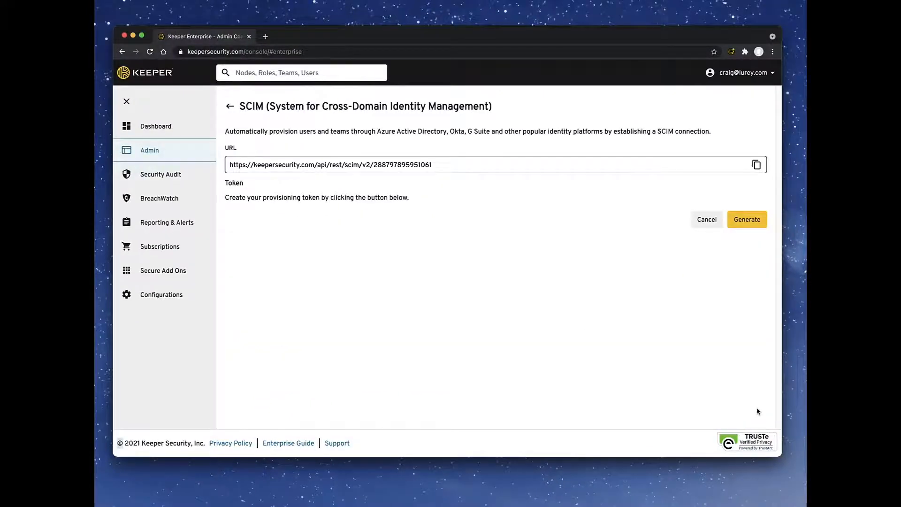
{"action": "left_click", "coordinate": [746, 223]}
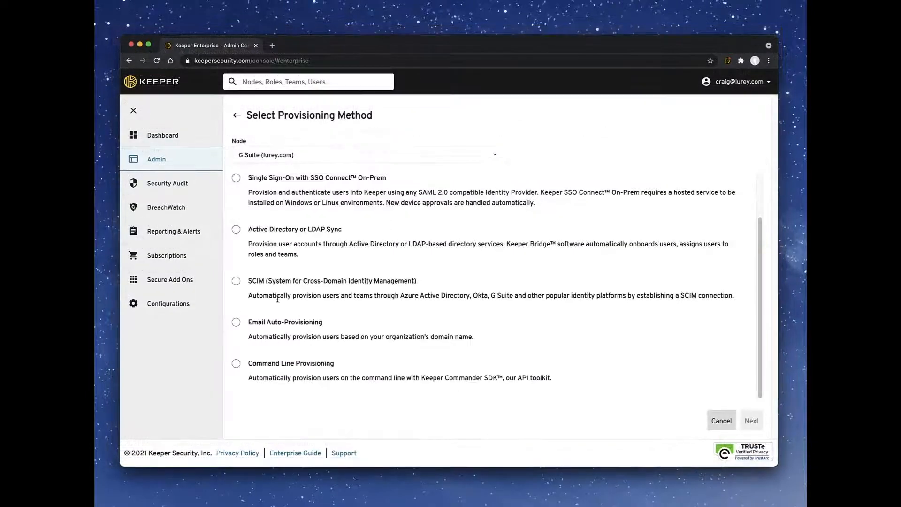
Enable Email Auto-Provisioning for domain lurey.com, then view the General Azure User role
{"action": "left_click", "coordinate": [236, 322]}
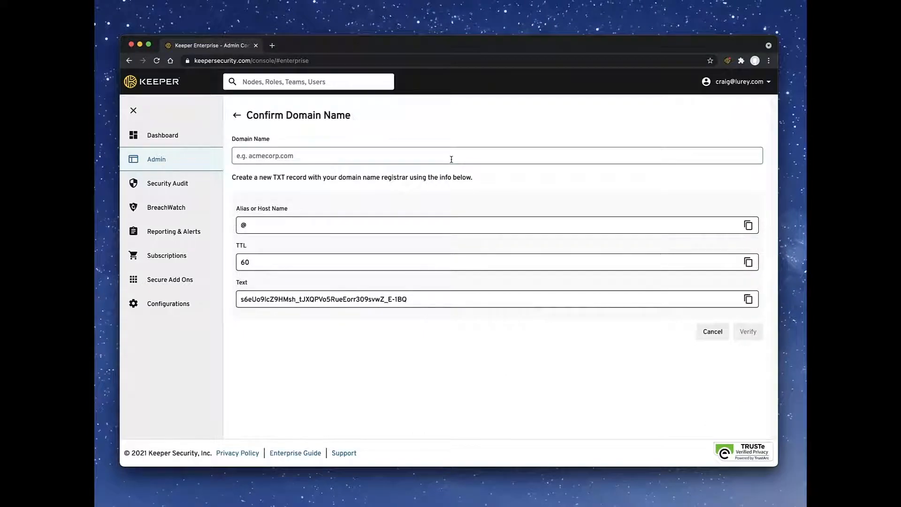
{"action": "left_click", "coordinate": [451, 159]}
{"action": "type", "text": "lurey.com"}
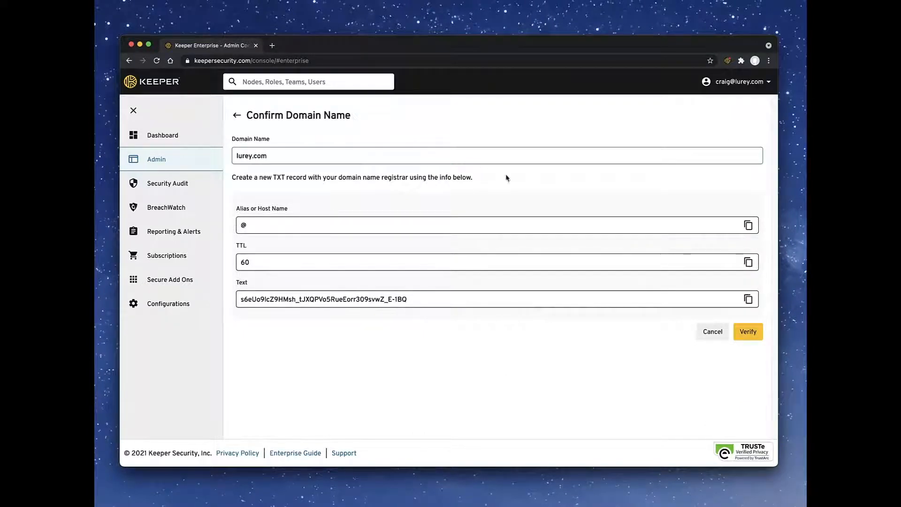
{"action": "left_click", "coordinate": [748, 331]}
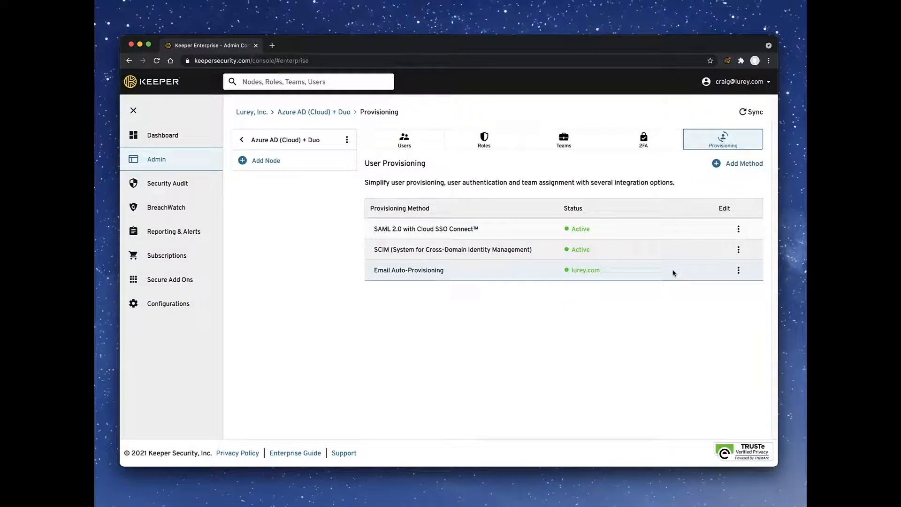
{"action": "left_click", "coordinate": [503, 145]}
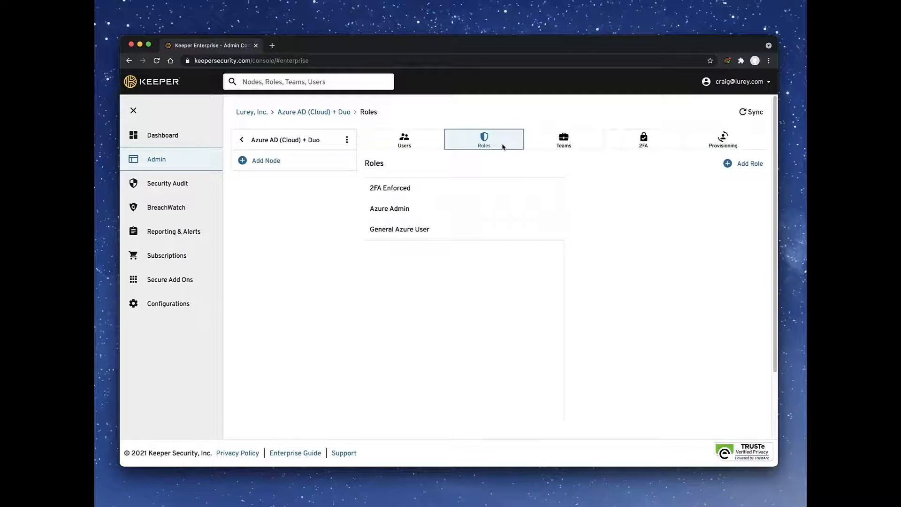
{"action": "left_click", "coordinate": [467, 229]}
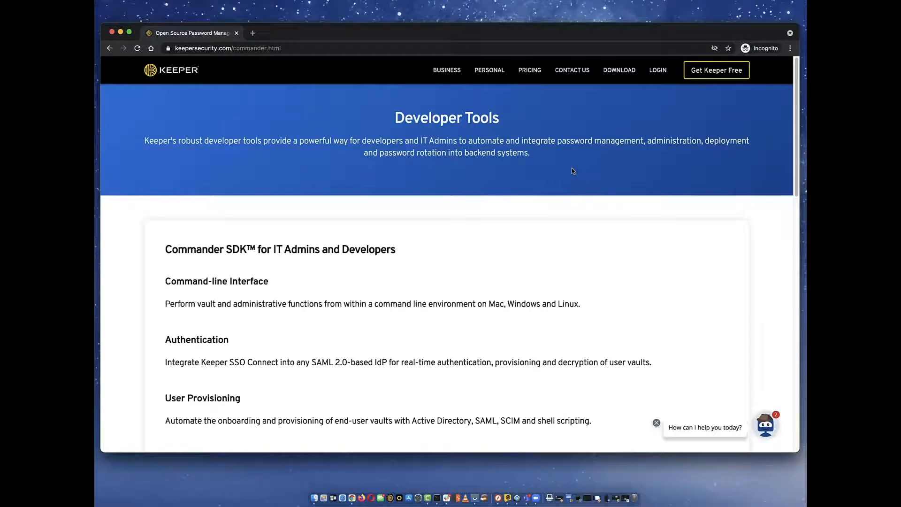
{"action": "scroll", "coordinate": [571, 170], "scroll_direction": "down", "scroll_amount": 5}
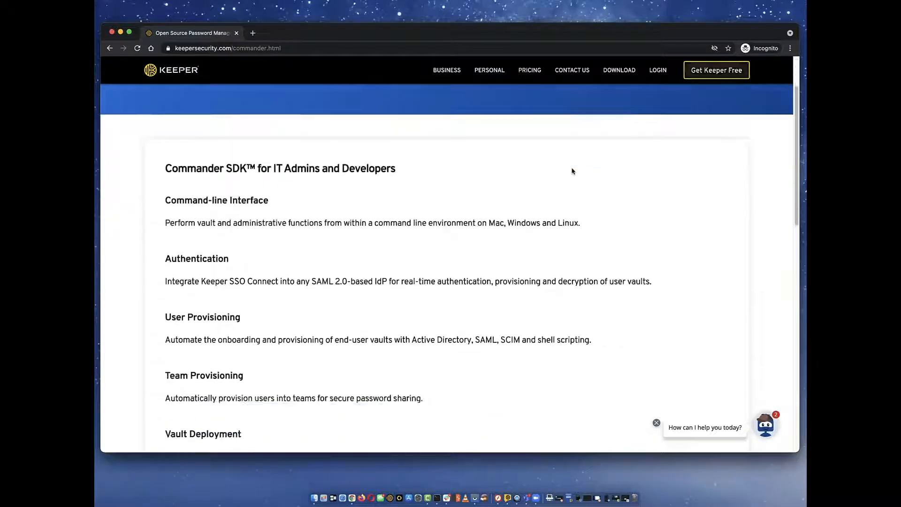
{"action": "scroll", "coordinate": [571, 170], "scroll_direction": "down", "scroll_amount": 2}
{"action": "scroll", "coordinate": [408, 281], "scroll_direction": "down", "scroll_amount": 3}
{"action": "scroll", "coordinate": [407, 280], "scroll_direction": "down", "scroll_amount": 1}
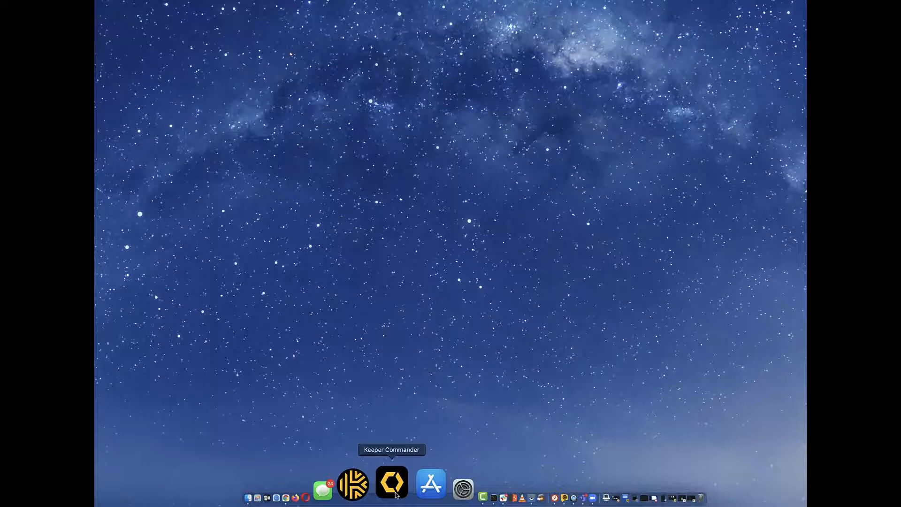
Launch Keeper Commander and sign in using two-factor option 1, the U2F security key
{"action": "left_click", "coordinate": [395, 494]}
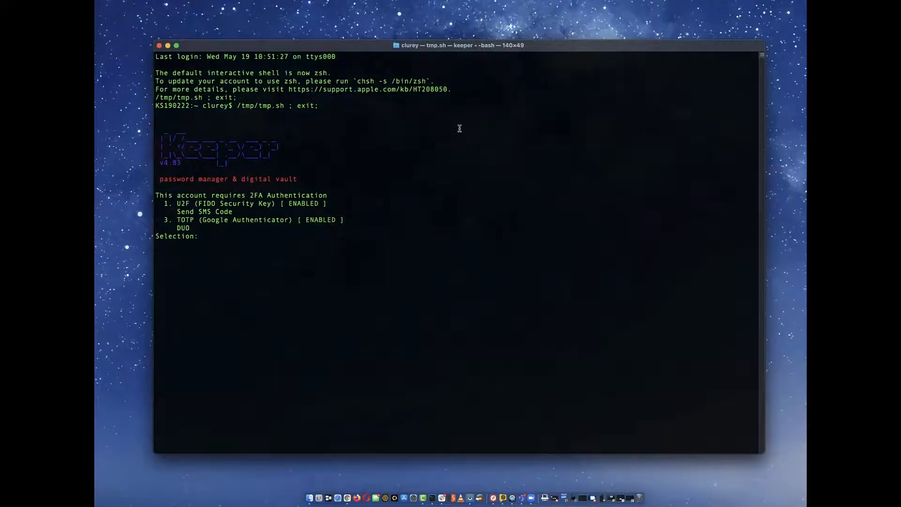
{"action": "type", "text": "1"}
{"action": "key", "text": "Return"}
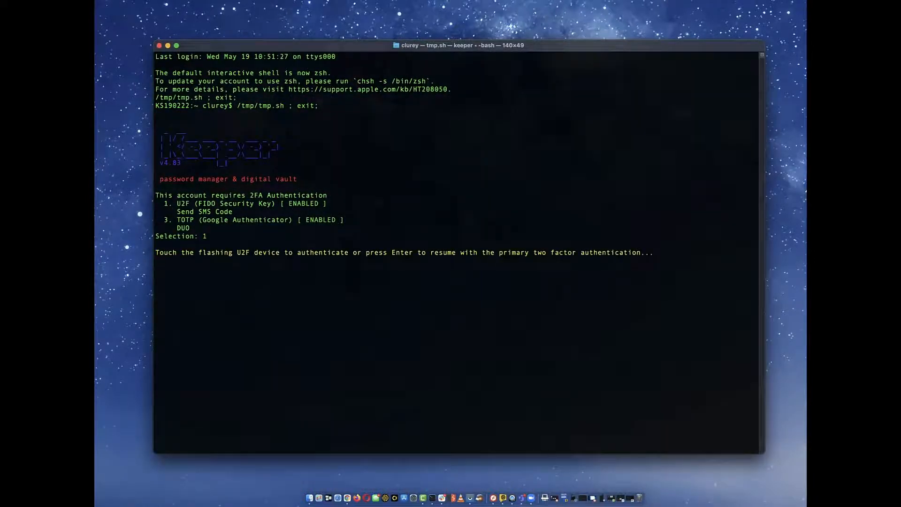
List Commander's commands with ? and print the full enterprise tree with ei -v
{"action": "type", "text": "?"}
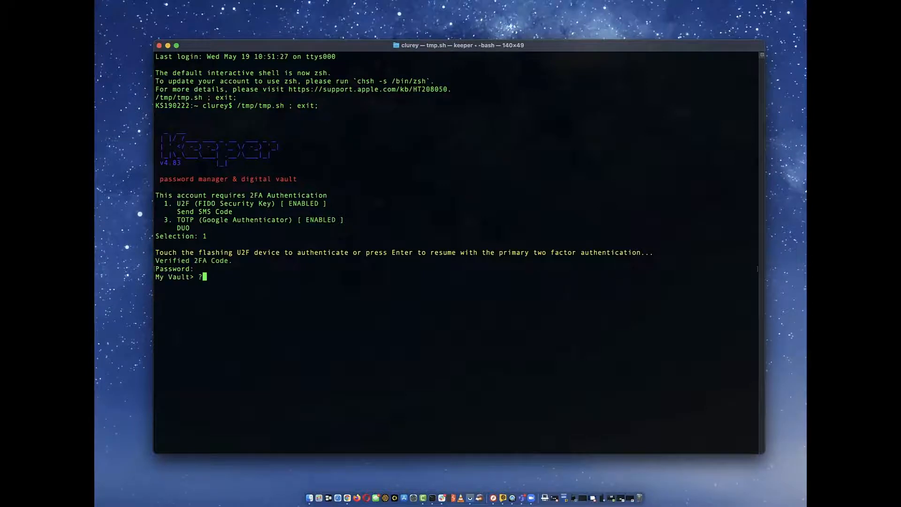
{"action": "key", "text": "Return"}
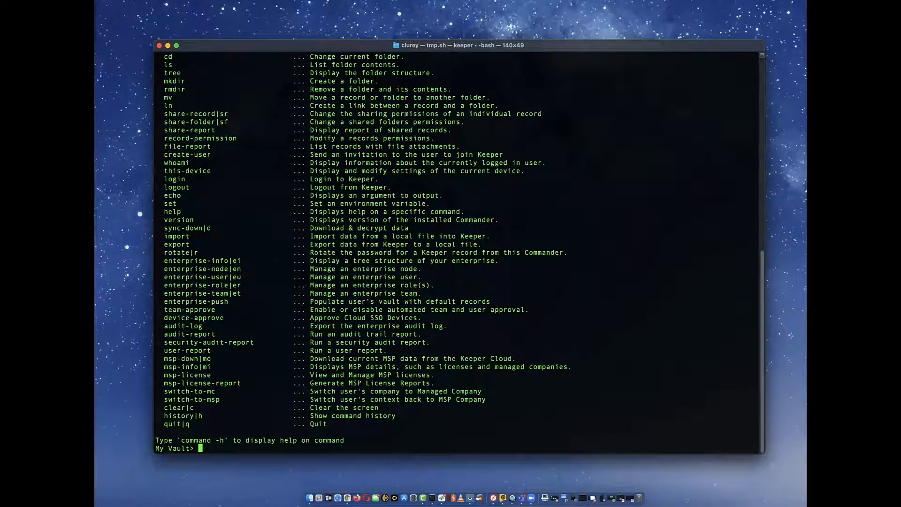
{"action": "scroll", "coordinate": [481, 137], "scroll_direction": "up", "scroll_amount": 5}
{"action": "scroll", "coordinate": [473, 154], "scroll_direction": "up", "scroll_amount": 2}
{"action": "type", "text": "ei -v"}
{"action": "key", "text": "Return"}
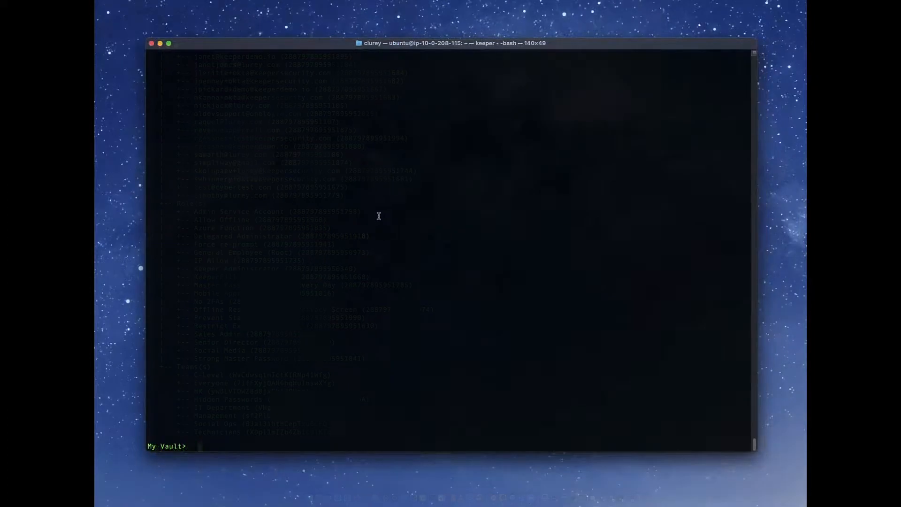
Check create-user help, then invite a new user by name and e-mail into the root node
{"action": "type", "text": "create-user -h"}
{"action": "key", "text": "Return"}
{"action": "type", "text": "create-user --name"}
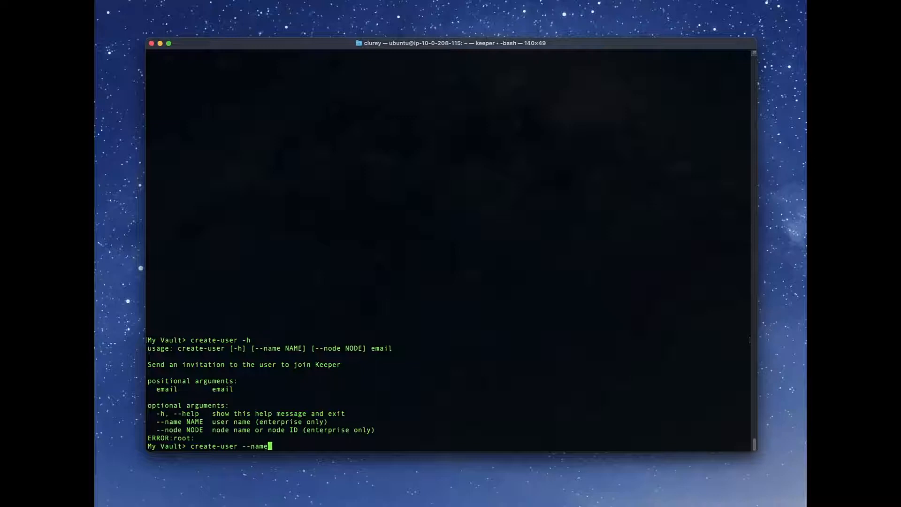
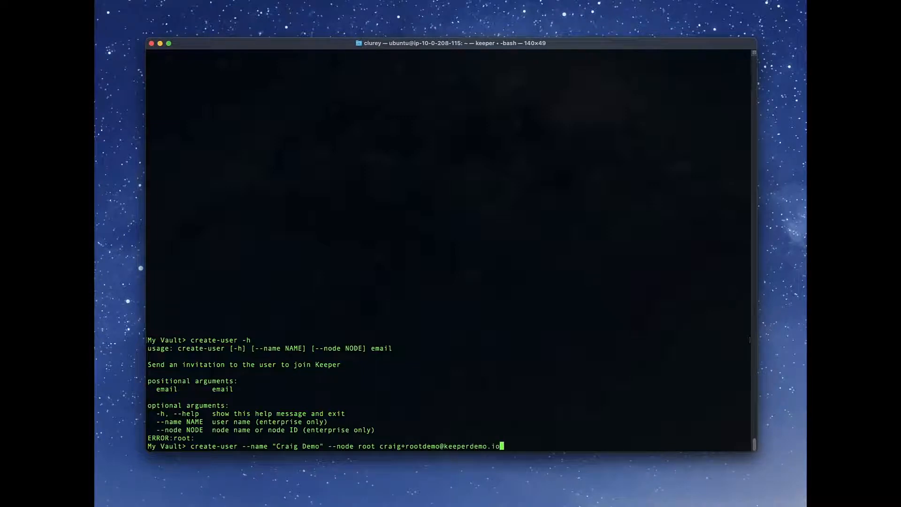
{"action": "key", "text": "Return"}
List connection endpoints and open an SSH session to sso_server_demo
{"action": "type", "text": "connect"}
{"action": "key", "text": "Return"}
{"action": "type", "text": "connect"}
{"action": "double_click", "coordinate": [185, 430]}
{"action": "type", "text": "sso_server_demo"}
{"action": "key", "text": "Return"}
Run ls and whoami on the server, then end the SSH session
{"action": "key", "text": "Return"}
{"action": "key", "text": "Return"}
{"action": "key", "text": "Return"}
{"action": "key", "text": "Return"}
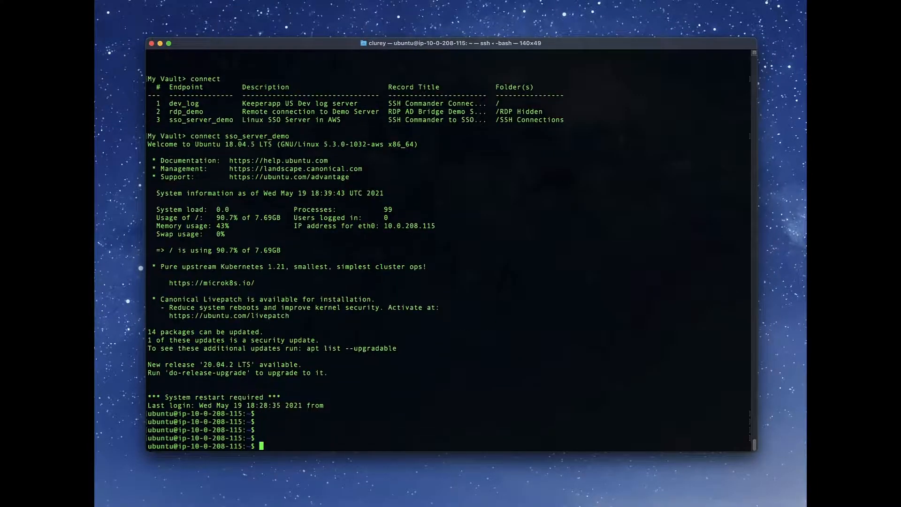
{"action": "type", "text": "ls"}
{"action": "key", "text": "Return"}
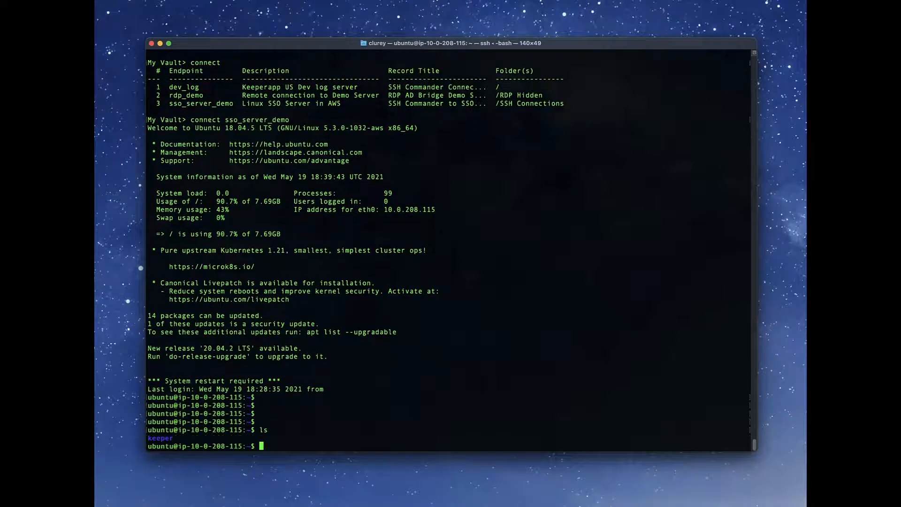
{"action": "type", "text": "whoami"}
{"action": "key", "text": "Return"}
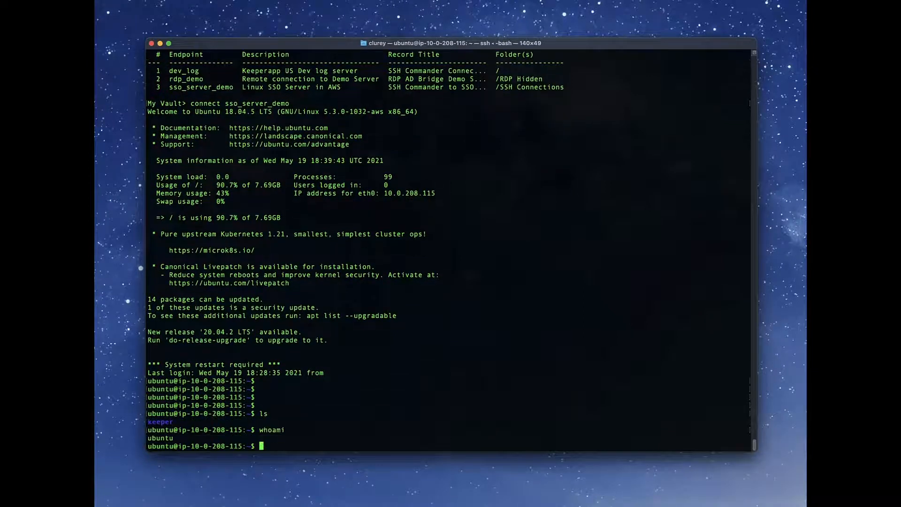
{"action": "key", "text": "ctrl+d"}
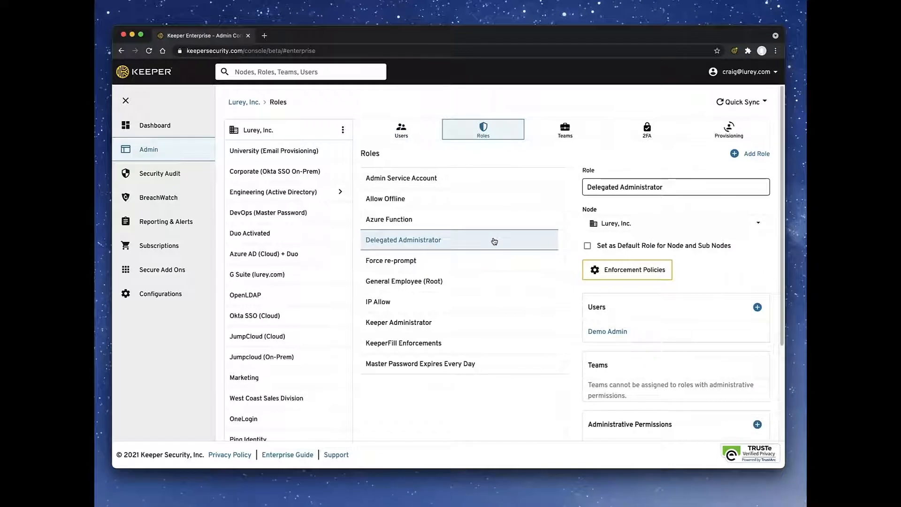
Glance at Delegated Administrator policies, then review the Hidden Passwords and Management teams' settings
{"action": "left_click", "coordinate": [627, 277]}
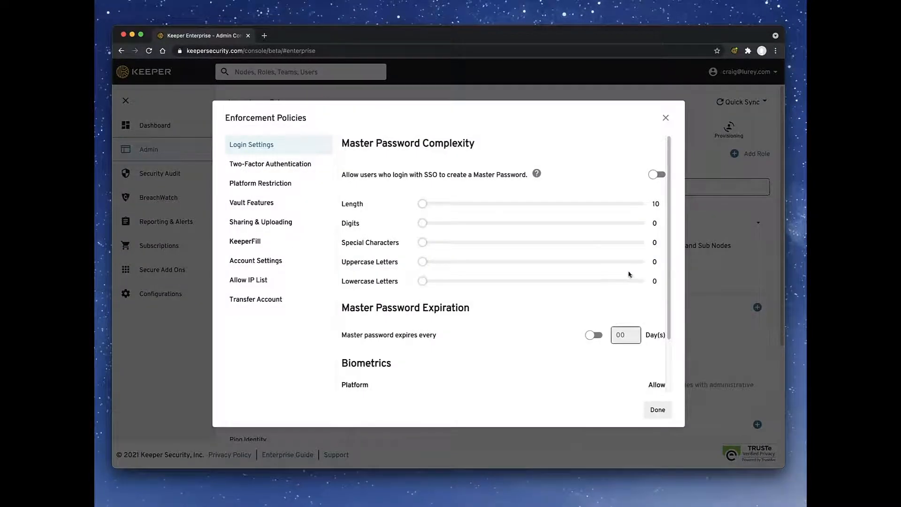
{"action": "left_click", "coordinate": [697, 261]}
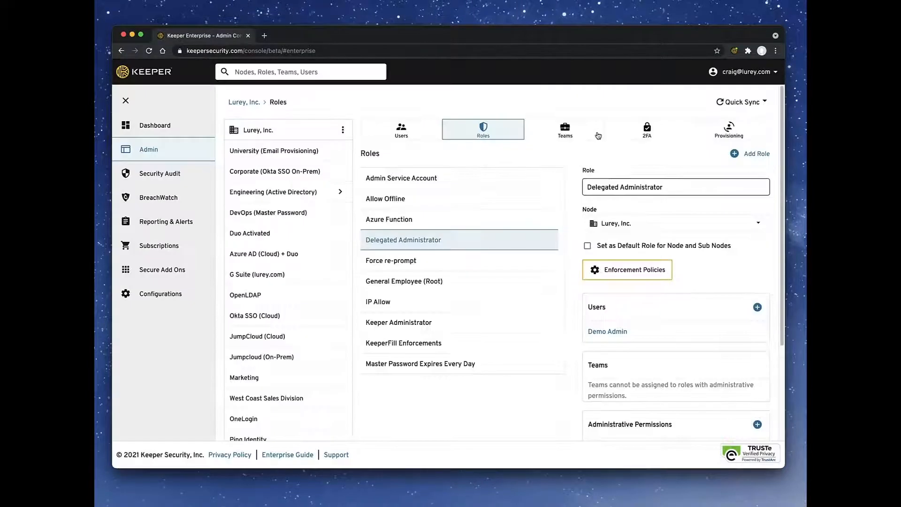
{"action": "left_click", "coordinate": [597, 136]}
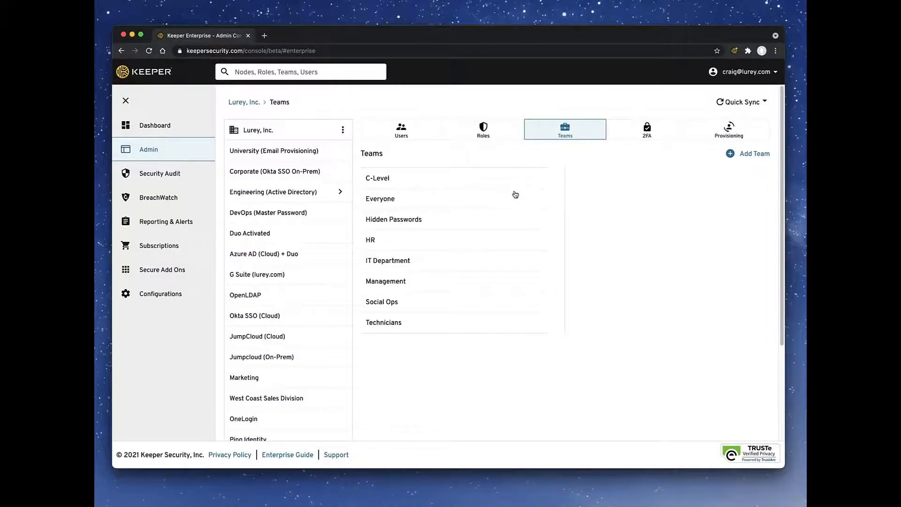
{"action": "left_click", "coordinate": [506, 221]}
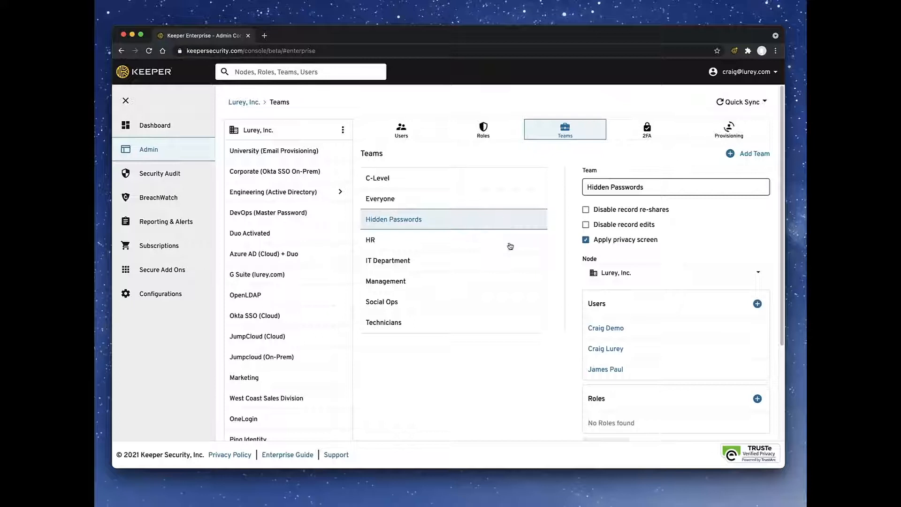
{"action": "left_click", "coordinate": [502, 285]}
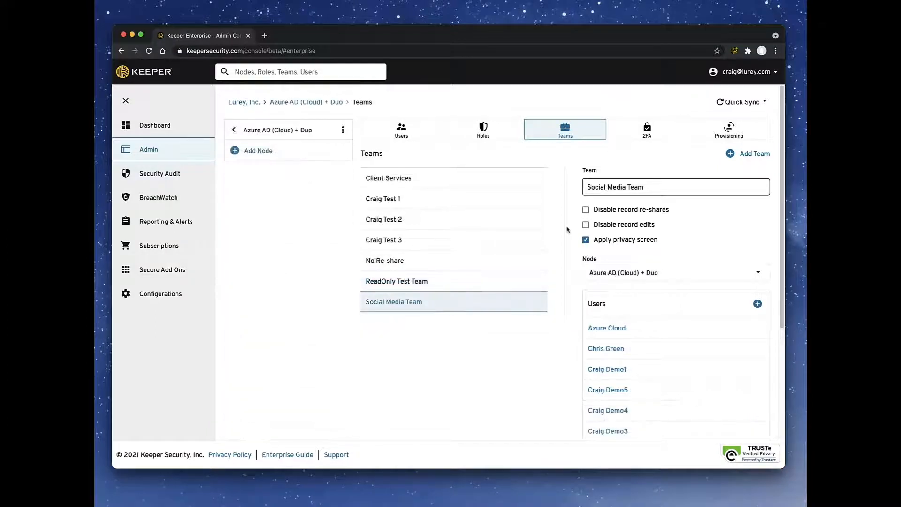
{"action": "scroll", "coordinate": [567, 229], "scroll_direction": "down", "scroll_amount": 4}
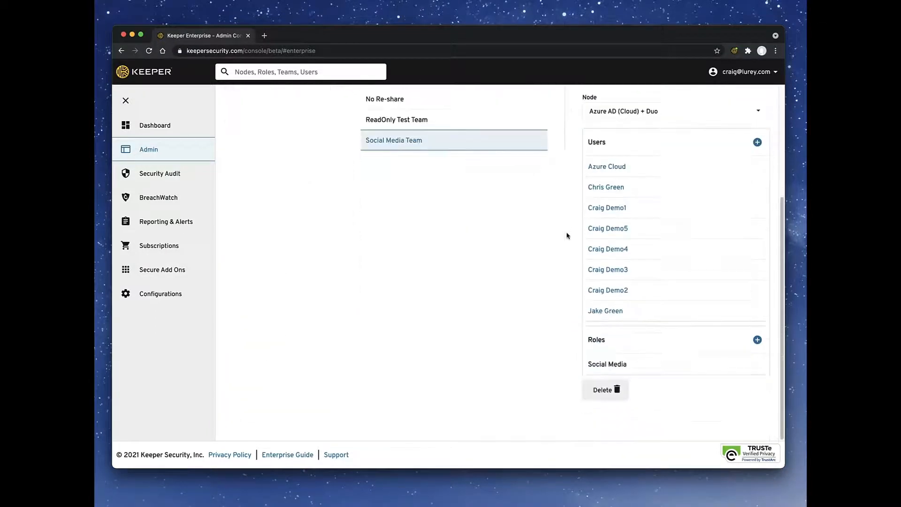
{"action": "mouse_move", "coordinate": [657, 373]}
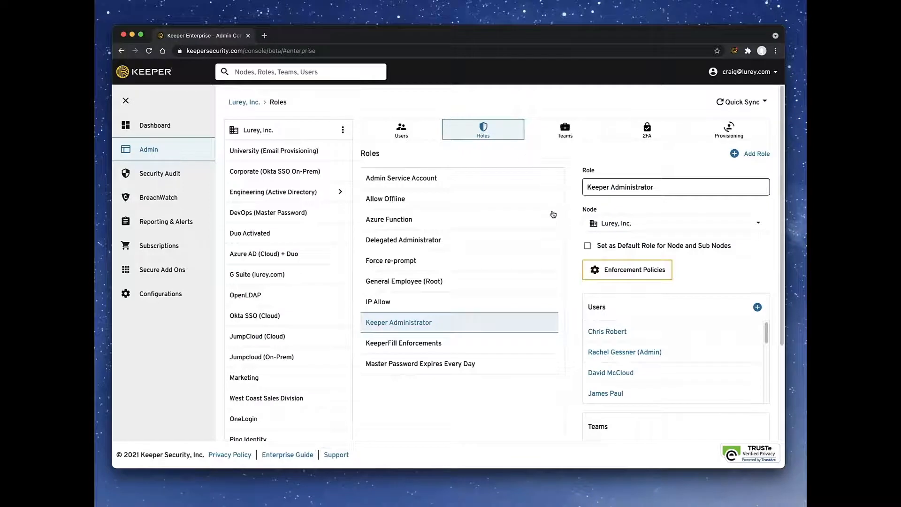
Browse each Keeper Administrator enforcement policy category, from two-factor through the allowed IP list
{"action": "left_click", "coordinate": [590, 266]}
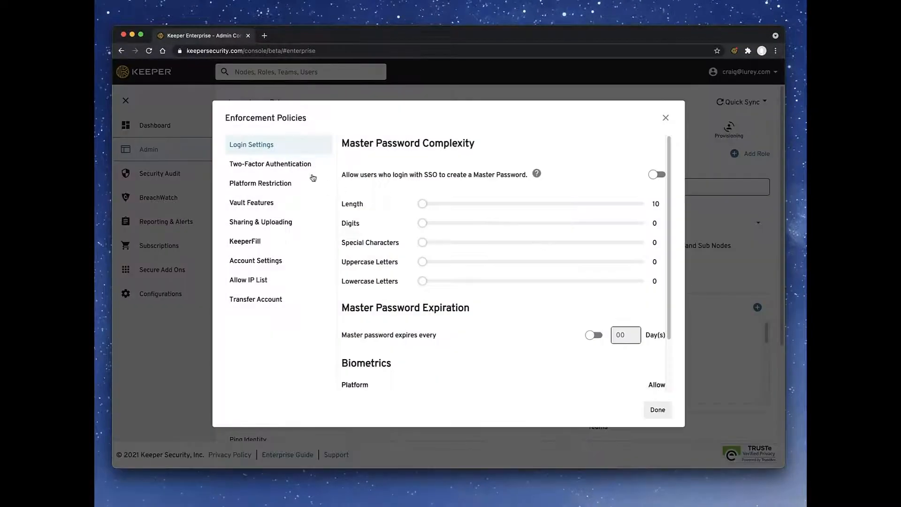
{"action": "left_click", "coordinate": [300, 173]}
{"action": "left_click", "coordinate": [292, 183]}
{"action": "left_click", "coordinate": [291, 202]}
{"action": "left_click", "coordinate": [291, 223]}
{"action": "left_click", "coordinate": [292, 241]}
{"action": "left_click", "coordinate": [293, 260]}
{"action": "left_click", "coordinate": [291, 280]}
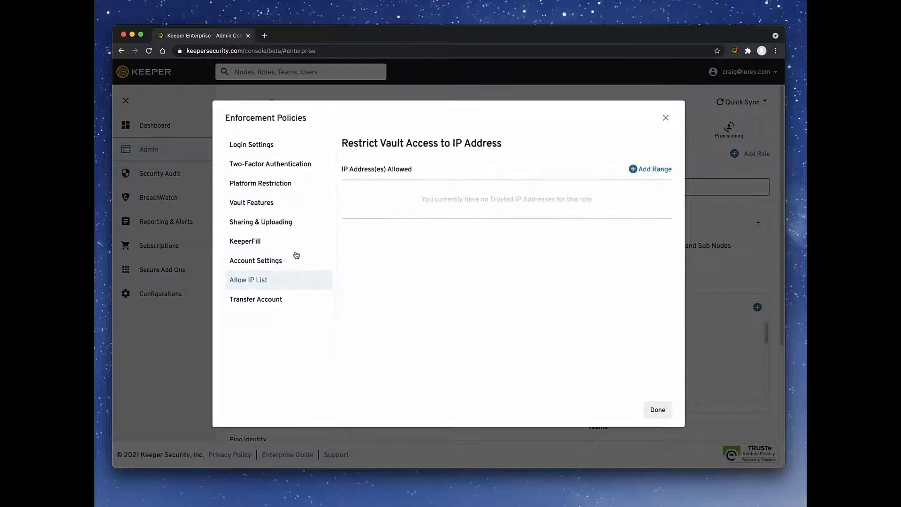
{"action": "left_click", "coordinate": [657, 410]}
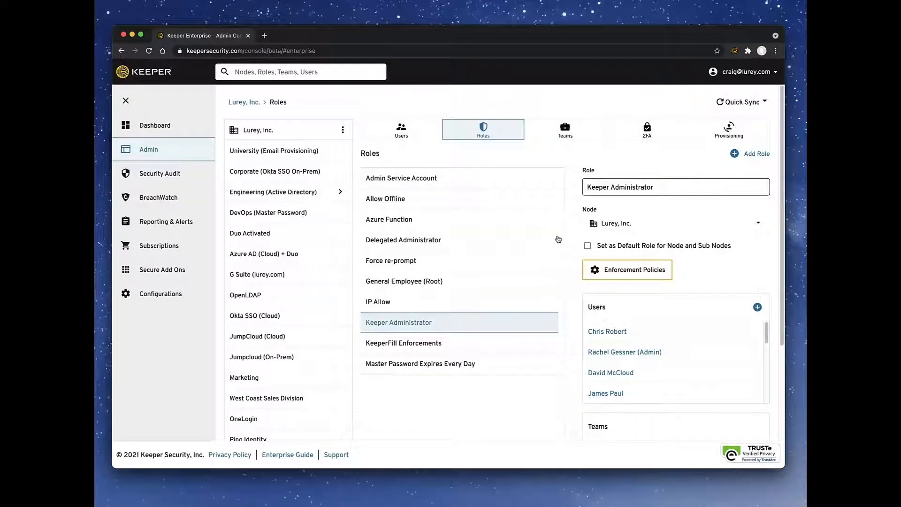
Select Azure Admin under the Azure AD (Cloud) + Duo node and confirm its node permissions
{"action": "left_click", "coordinate": [553, 240]}
{"action": "left_click", "coordinate": [298, 254]}
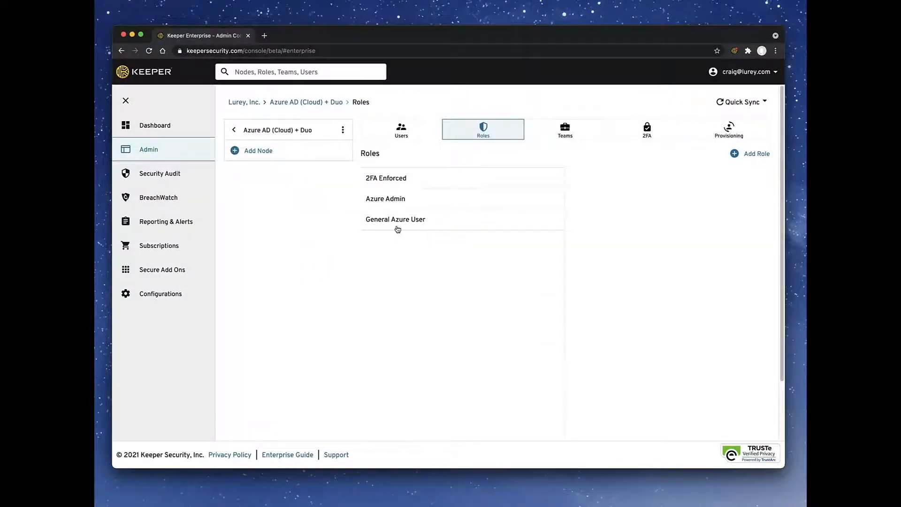
{"action": "left_click", "coordinate": [416, 203]}
{"action": "scroll", "coordinate": [561, 301], "scroll_direction": "down", "scroll_amount": 3}
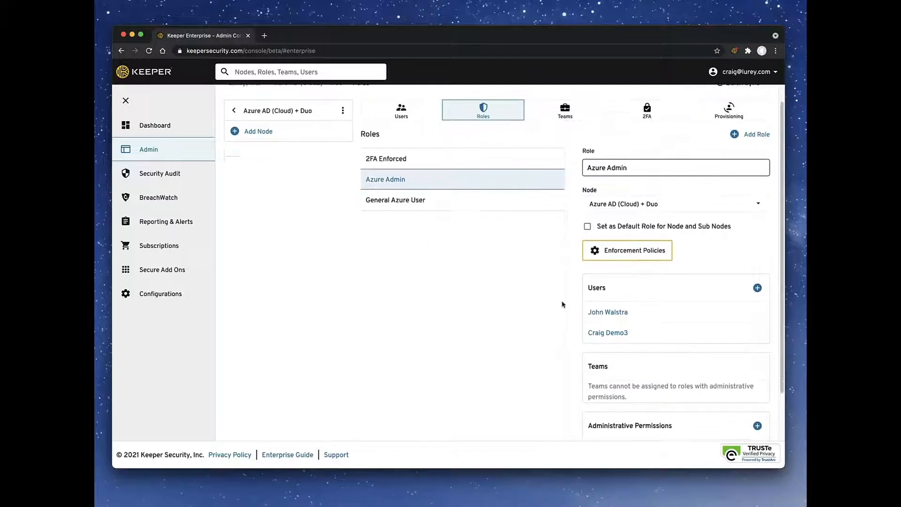
{"action": "mouse_move", "coordinate": [702, 391]}
{"action": "left_click", "coordinate": [742, 394]}
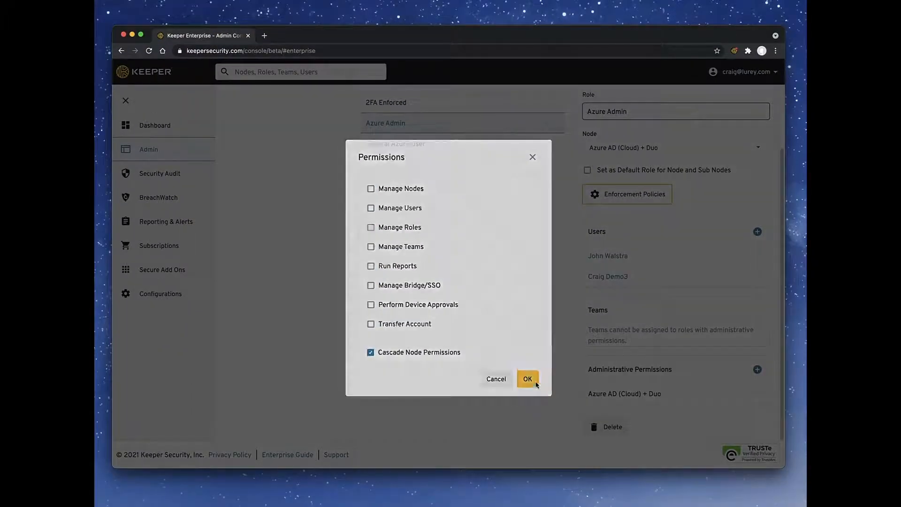
{"action": "left_click", "coordinate": [536, 384]}
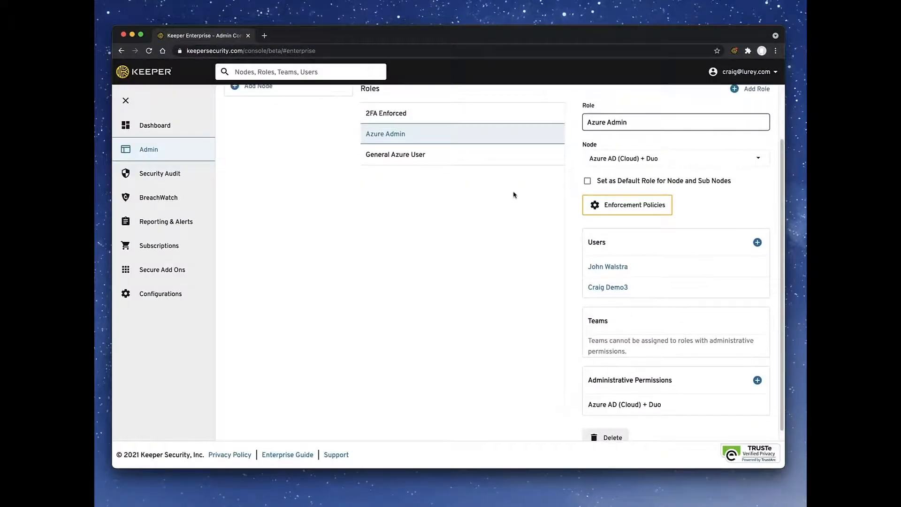
{"action": "scroll", "coordinate": [514, 194], "scroll_direction": "up", "scroll_amount": 2}
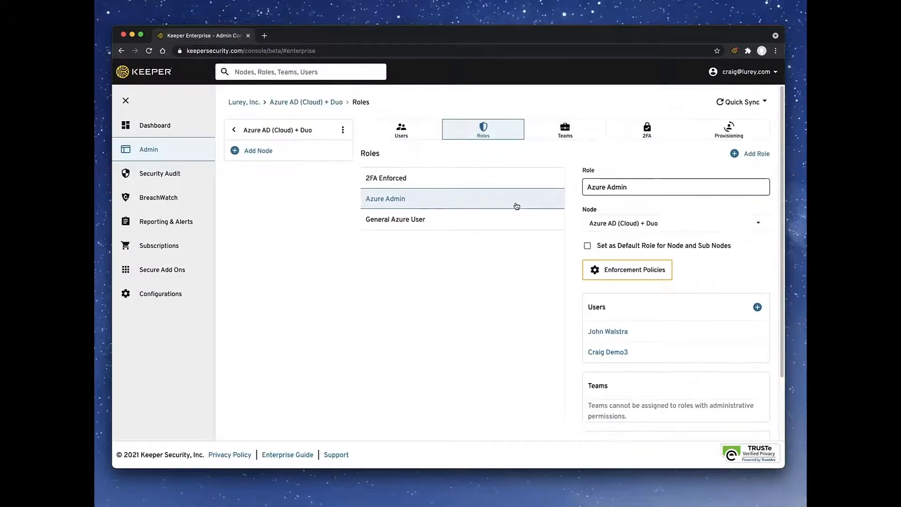
Require 2FA for Azure Admin: every login on web and desktop, every 30 days on mobile
{"action": "left_click", "coordinate": [622, 278]}
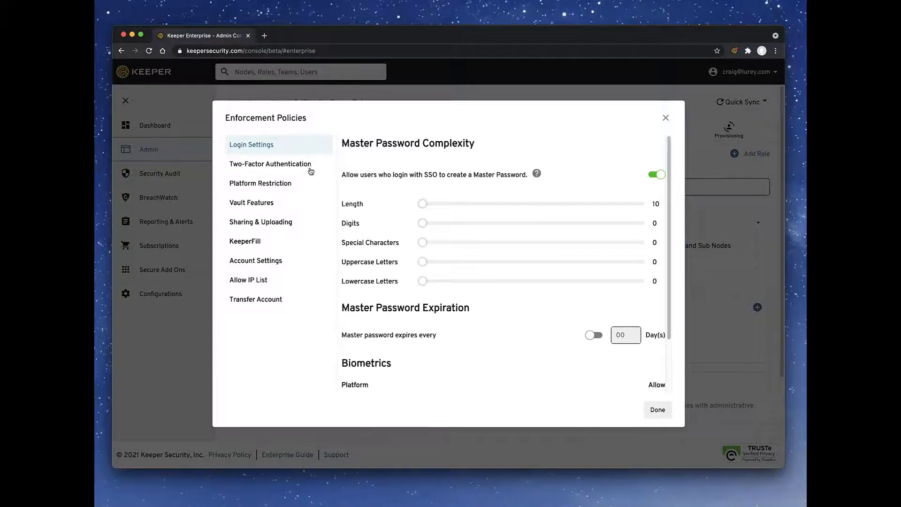
{"action": "left_click", "coordinate": [308, 170]}
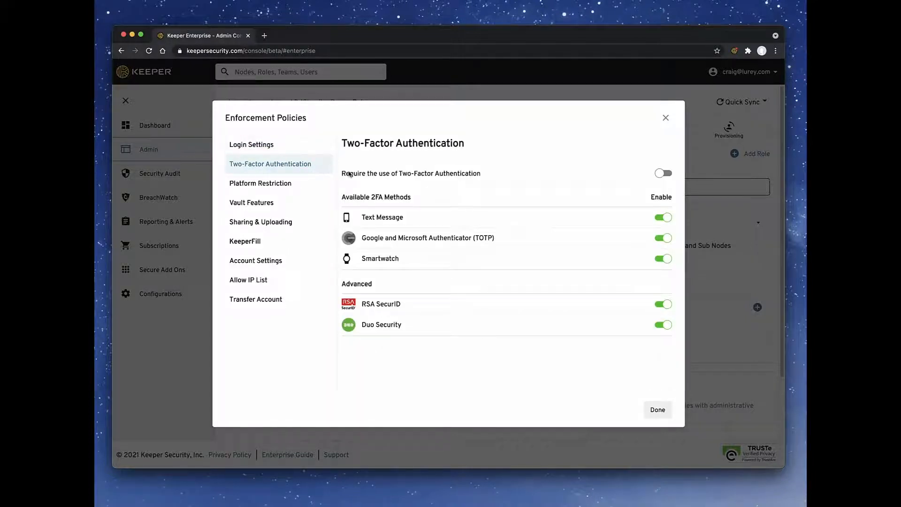
{"action": "left_click", "coordinate": [662, 174]}
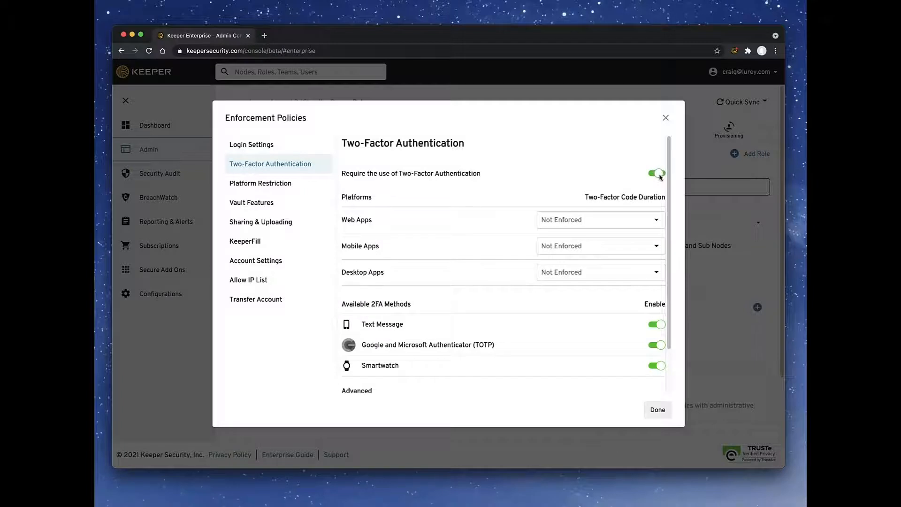
{"action": "left_click", "coordinate": [617, 221]}
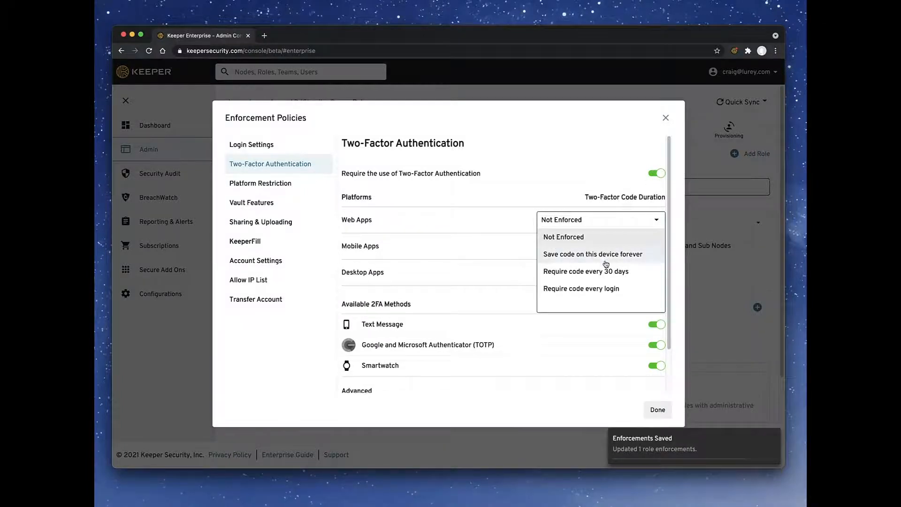
{"action": "left_click", "coordinate": [645, 296]}
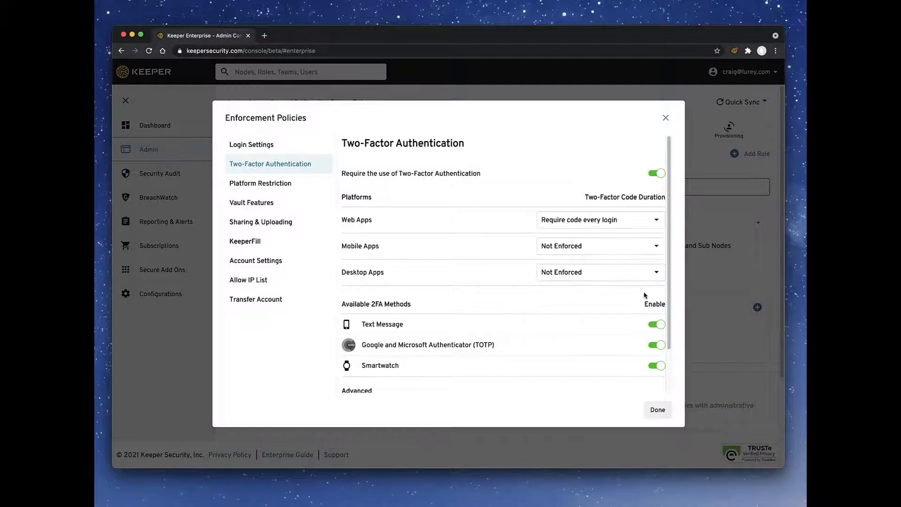
{"action": "left_click", "coordinate": [633, 253]}
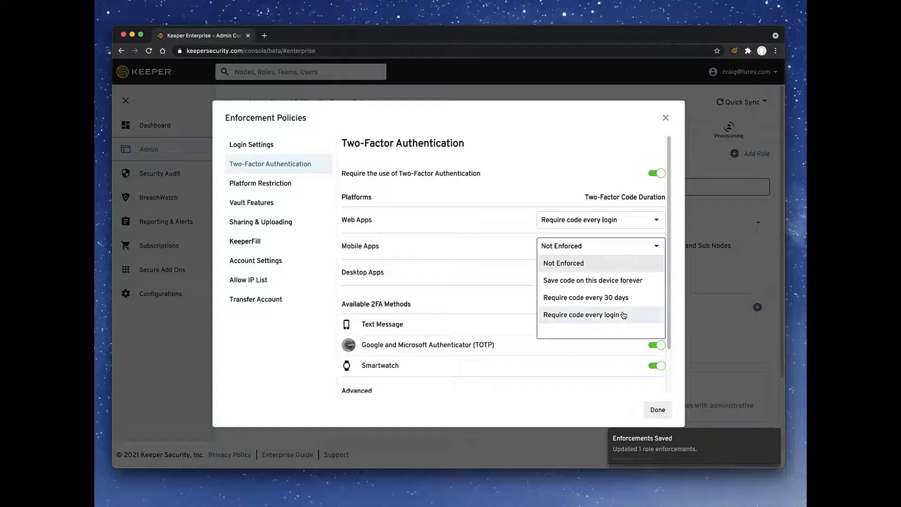
{"action": "left_click", "coordinate": [630, 298]}
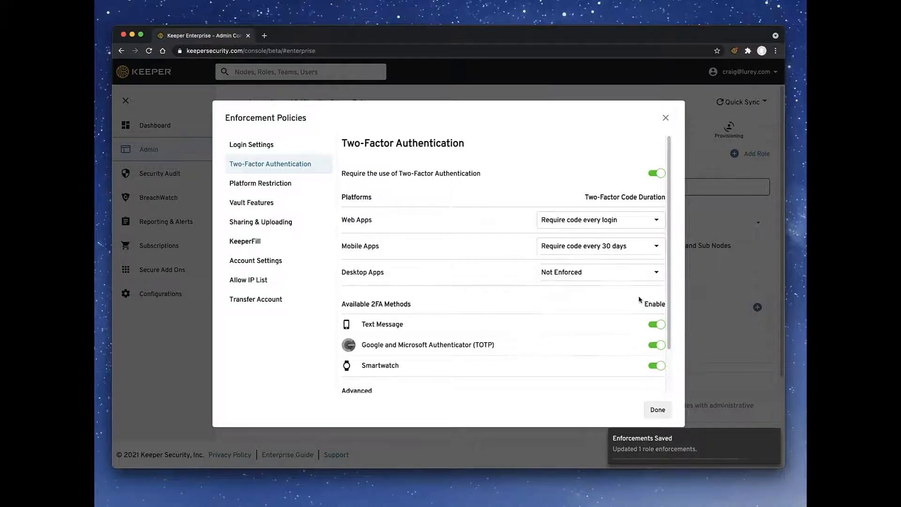
{"action": "left_click", "coordinate": [590, 272]}
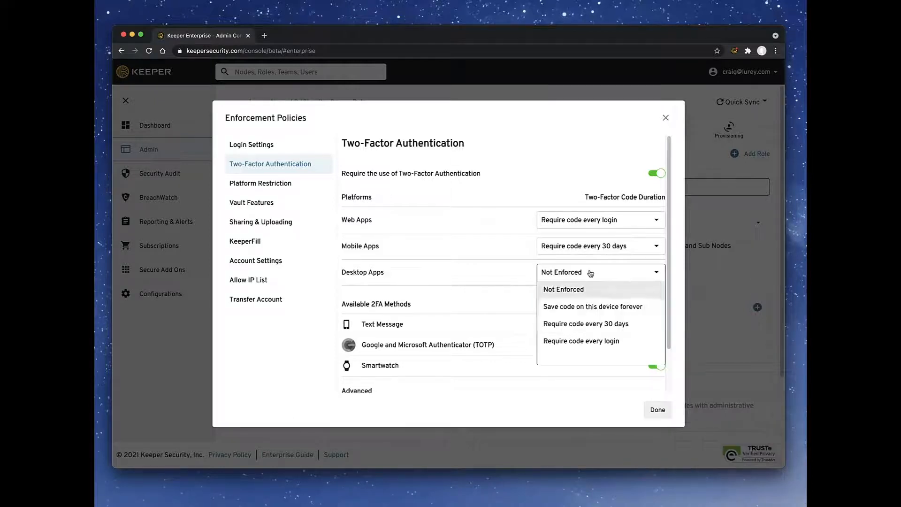
{"action": "left_click", "coordinate": [593, 342]}
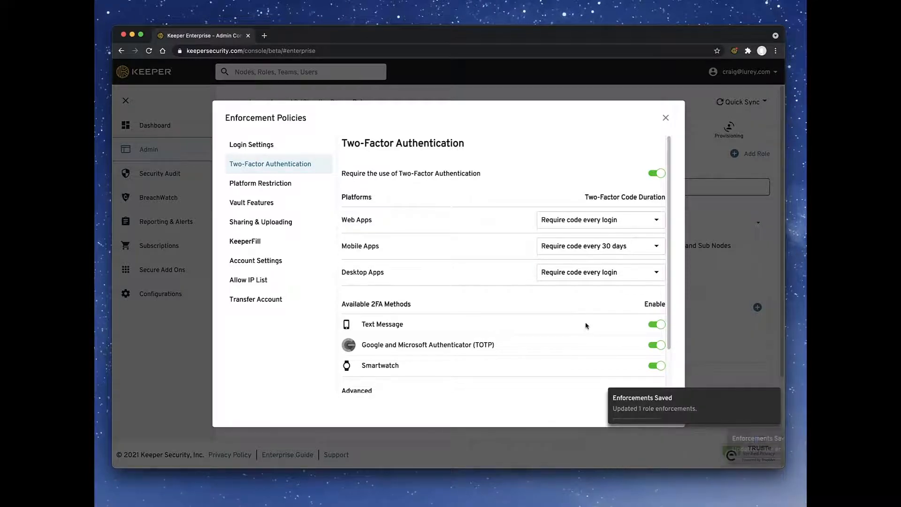
{"action": "scroll", "coordinate": [585, 326], "scroll_direction": "down", "scroll_amount": 2}
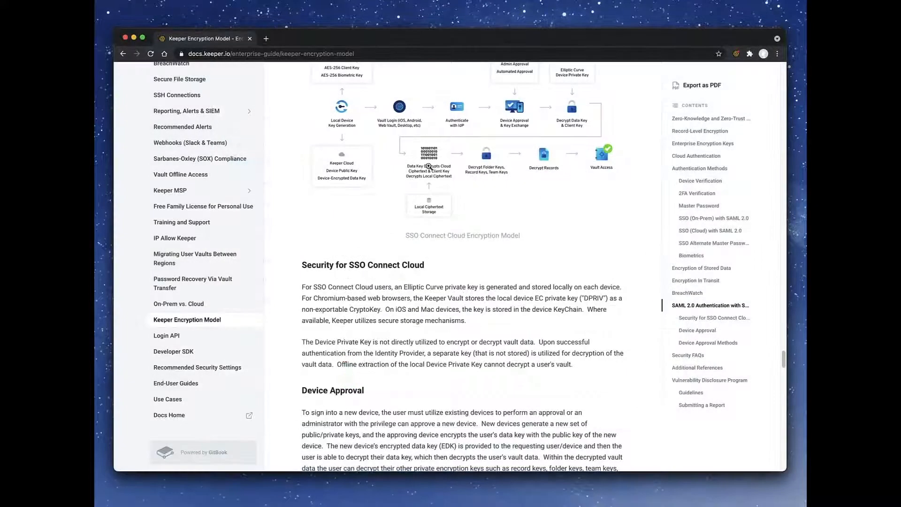
Zoom into the SSO Connect Cloud Encryption Model diagram
{"action": "left_click", "coordinate": [429, 166]}
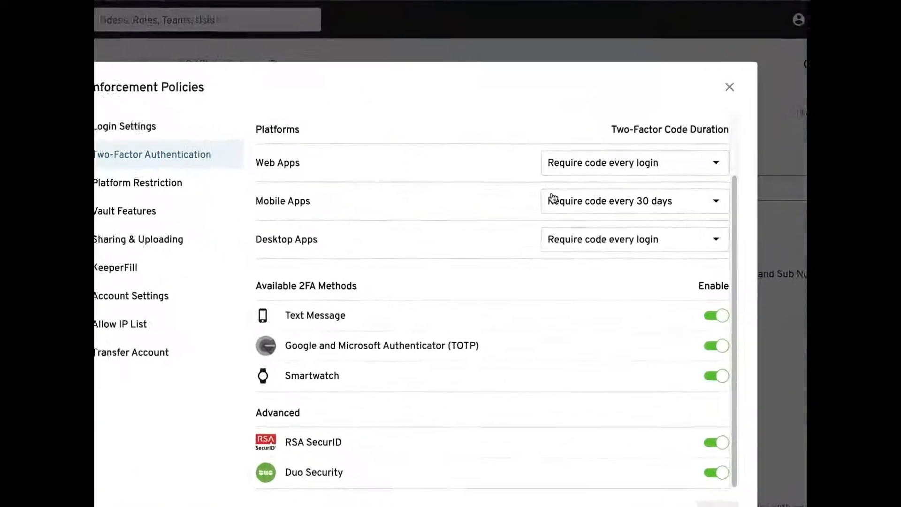
Let mobile apps keep the 2FA code forever, keep desktop at every login, and view platform restrictions
{"action": "left_click", "coordinate": [548, 197]}
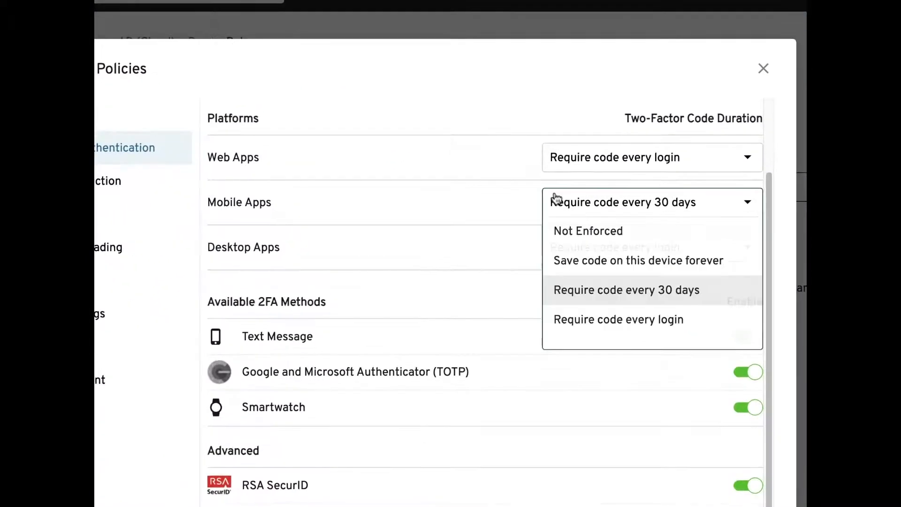
{"action": "left_click", "coordinate": [578, 264]}
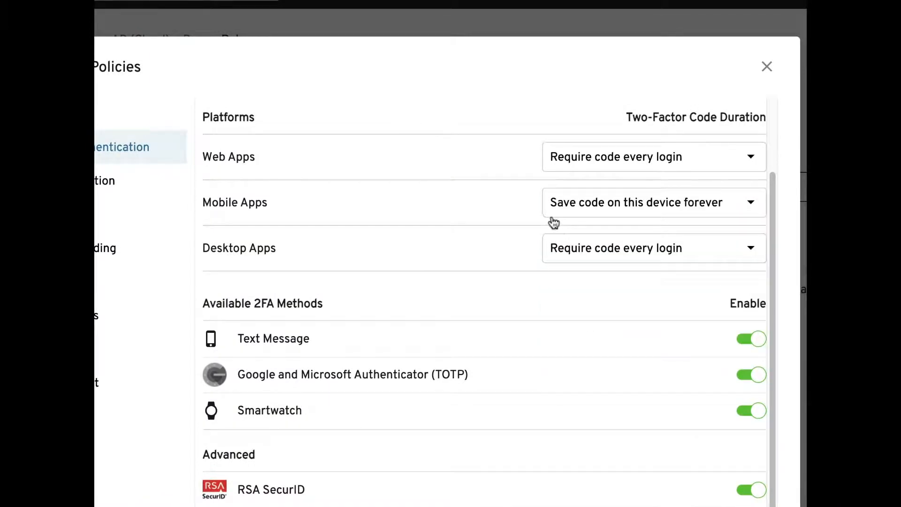
{"action": "left_click", "coordinate": [568, 264]}
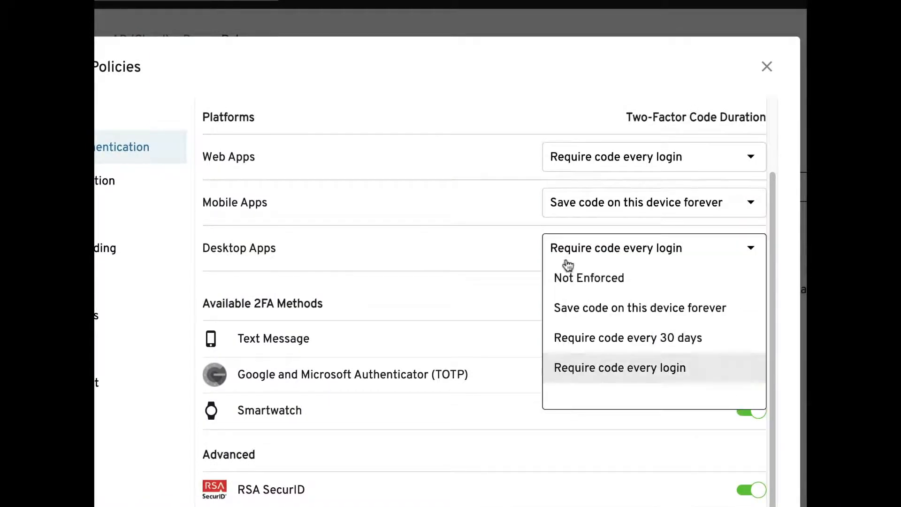
{"action": "left_click", "coordinate": [552, 371]}
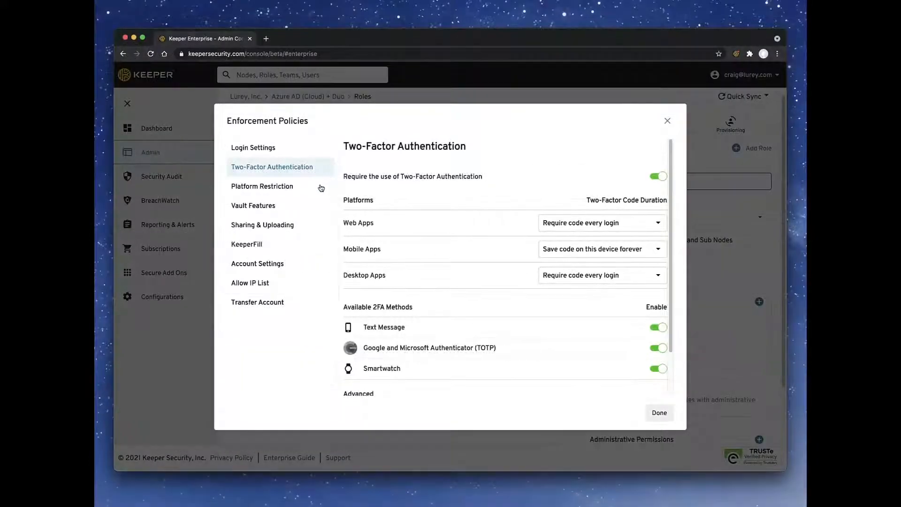
{"action": "left_click", "coordinate": [321, 188]}
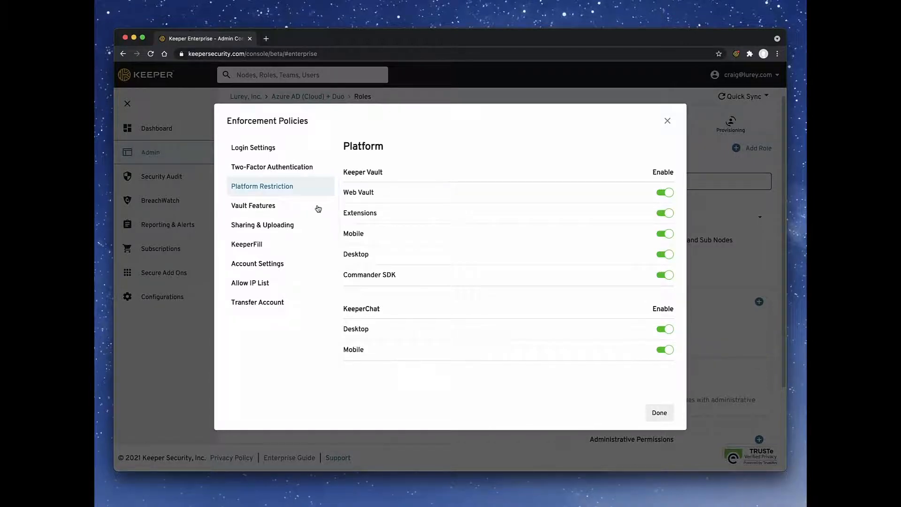
In Vault Features, require re-authentication for editing, sharing and deleting records
{"action": "left_click", "coordinate": [318, 208]}
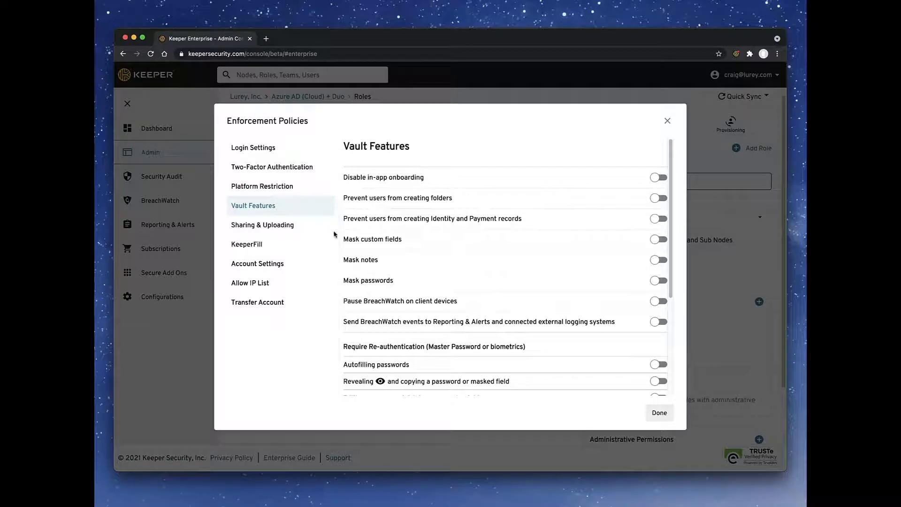
{"action": "scroll", "coordinate": [341, 237], "scroll_direction": "down", "scroll_amount": 1}
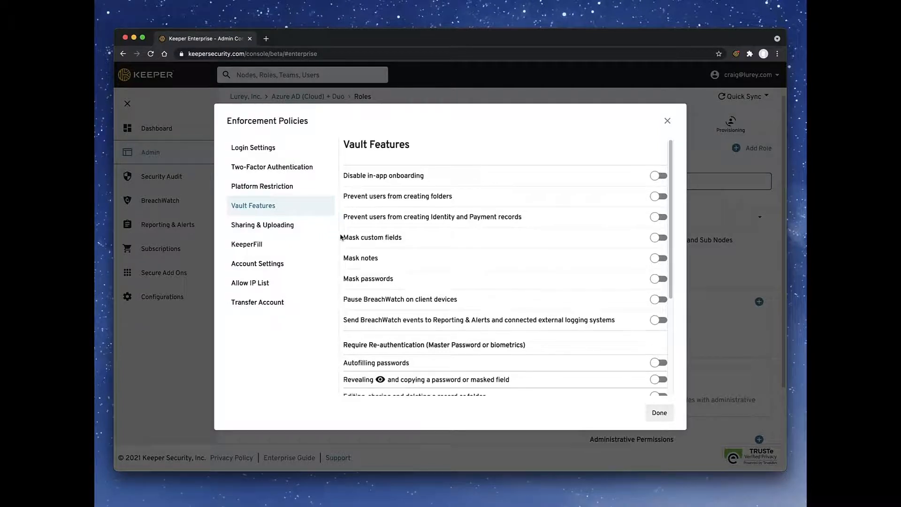
{"action": "scroll", "coordinate": [341, 237], "scroll_direction": "down", "scroll_amount": 3}
{"action": "scroll", "coordinate": [341, 239], "scroll_direction": "down", "scroll_amount": 2}
{"action": "scroll", "coordinate": [586, 312], "scroll_direction": "down", "scroll_amount": 1}
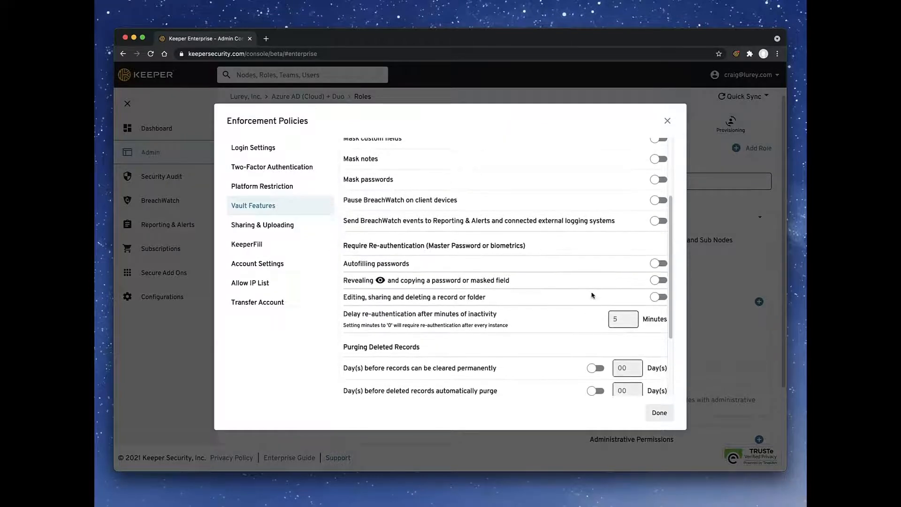
{"action": "left_click", "coordinate": [658, 297]}
Enable permanent clearing of deleted records after 30 days and auto-purge after 280 days
{"action": "scroll", "coordinate": [645, 299], "scroll_direction": "down", "scroll_amount": 3}
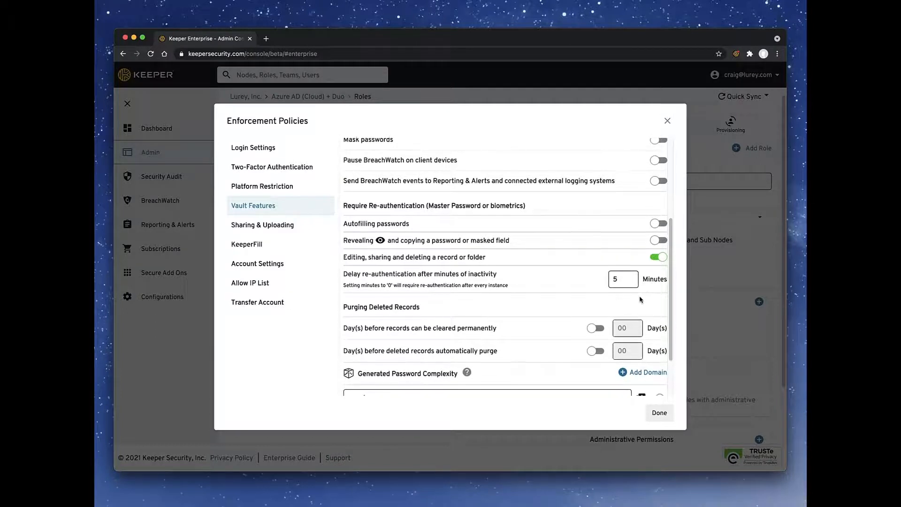
{"action": "scroll", "coordinate": [640, 299], "scroll_direction": "down", "scroll_amount": 4}
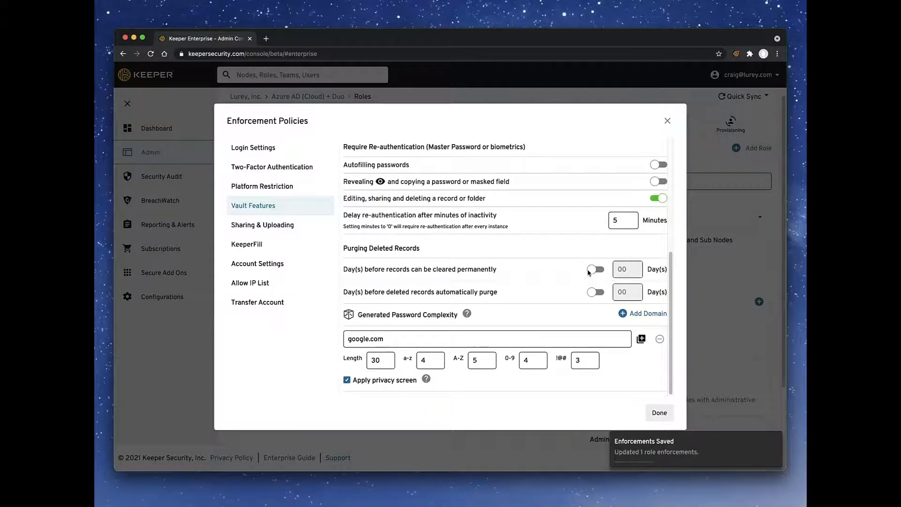
{"action": "left_click", "coordinate": [598, 270]}
{"action": "left_click_drag", "start_coordinate": [625, 271], "coordinate": [605, 272]}
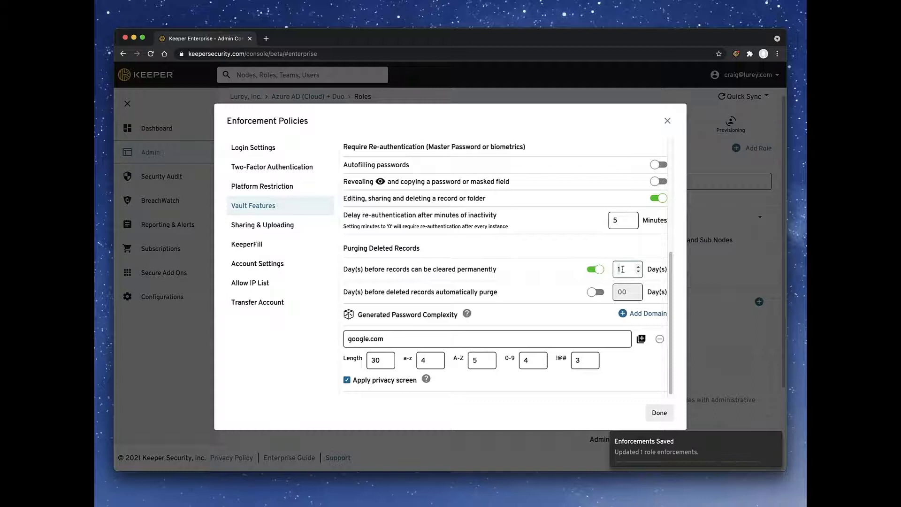
{"action": "type", "text": "30"}
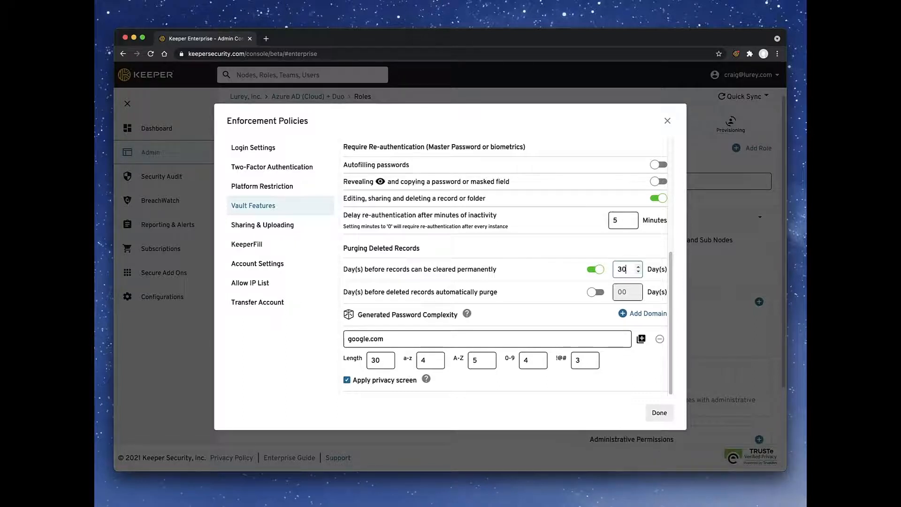
{"action": "left_click", "coordinate": [594, 294]}
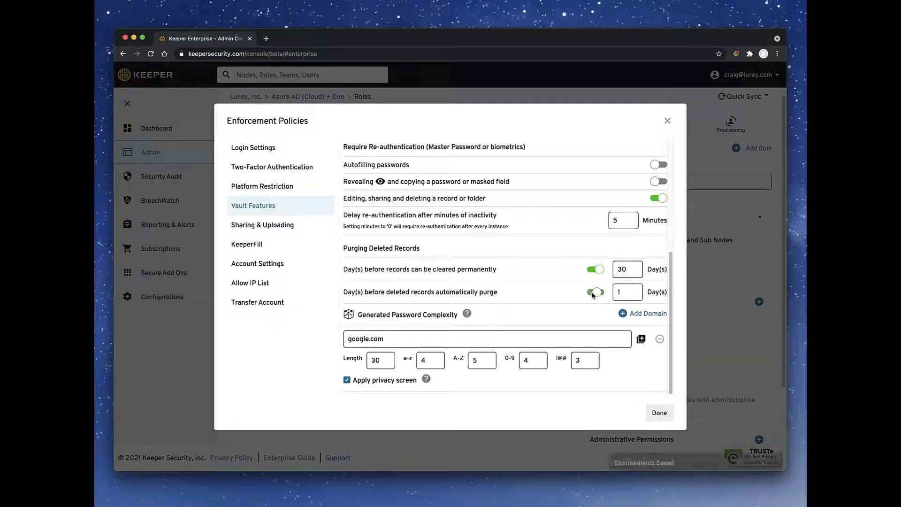
{"action": "double_click", "coordinate": [619, 293]}
{"action": "type", "text": "280"}
{"action": "left_click", "coordinate": [563, 303]}
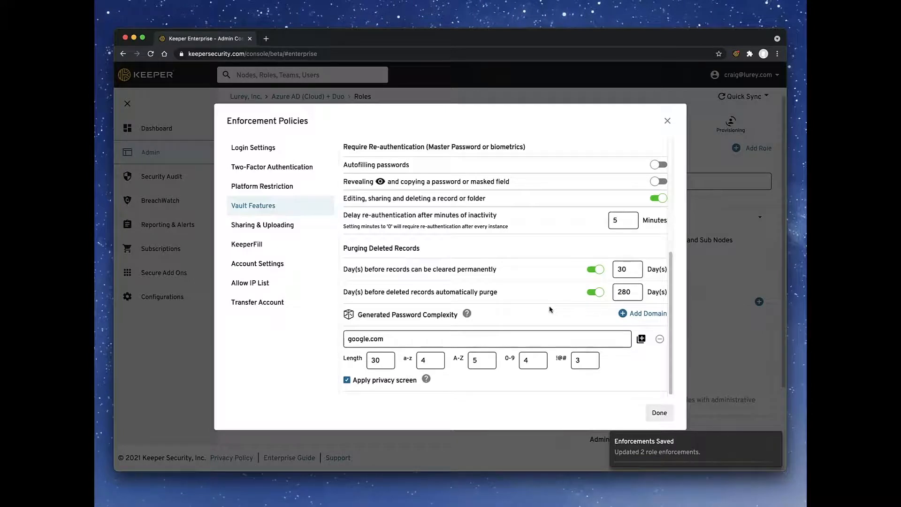
Add a *.amazonaws.com password rule: length 50 with 5 of each character type
{"action": "left_click", "coordinate": [621, 316]}
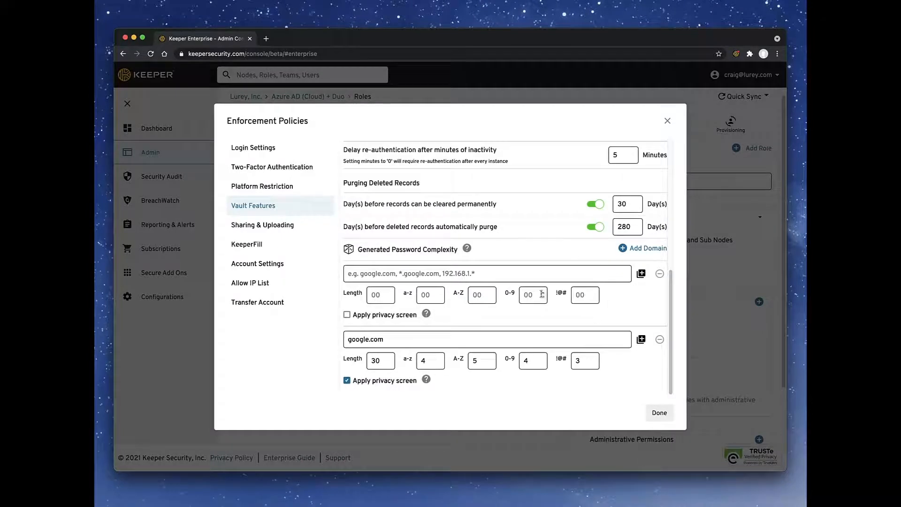
{"action": "type", "text": "*.amazonaws.com"}
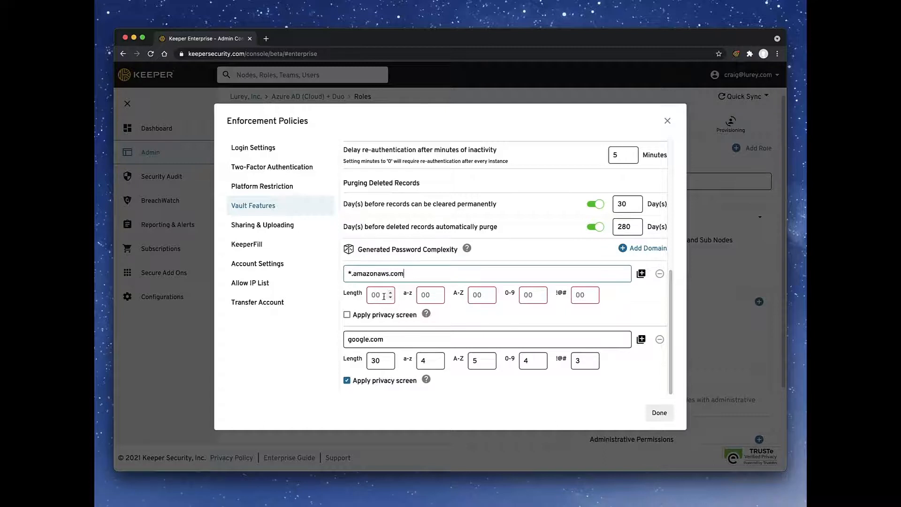
{"action": "left_click", "coordinate": [384, 296]}
{"action": "type", "text": "50"}
{"action": "key", "text": "Tab"}
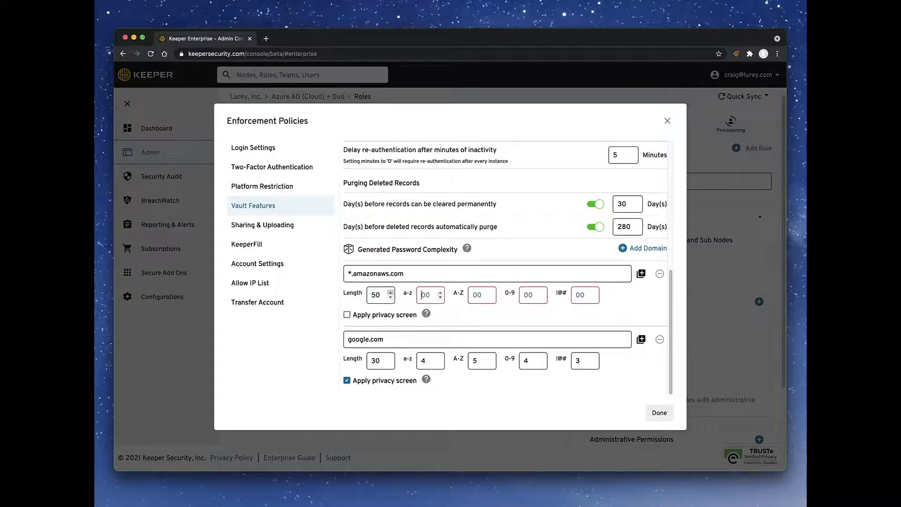
{"action": "type", "text": "5"}
{"action": "key", "text": "Tab"}
{"action": "type", "text": "5"}
{"action": "key", "text": "Tab"}
{"action": "type", "text": "5"}
{"action": "key", "text": "Tab"}
{"action": "type", "text": "5"}
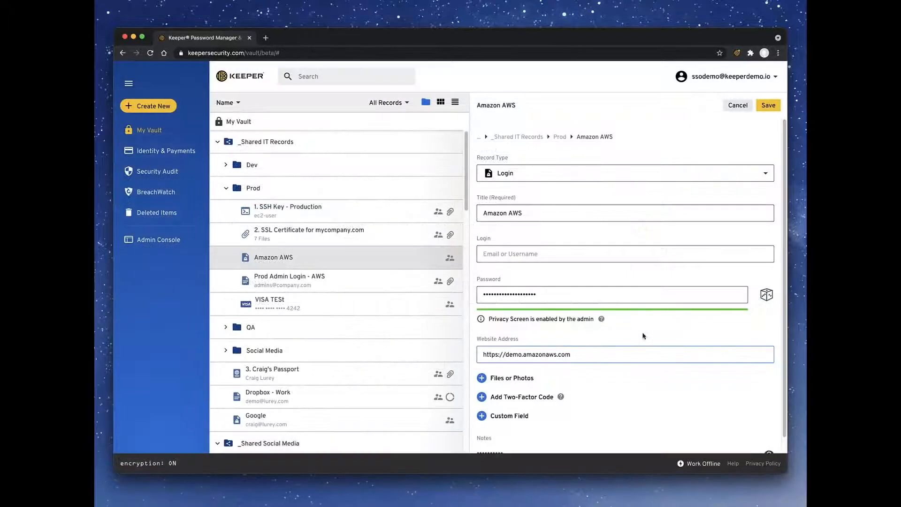
Dismiss the requirement notice, generate a random password, and save the Amazon AWS record
{"action": "left_click", "coordinate": [770, 109]}
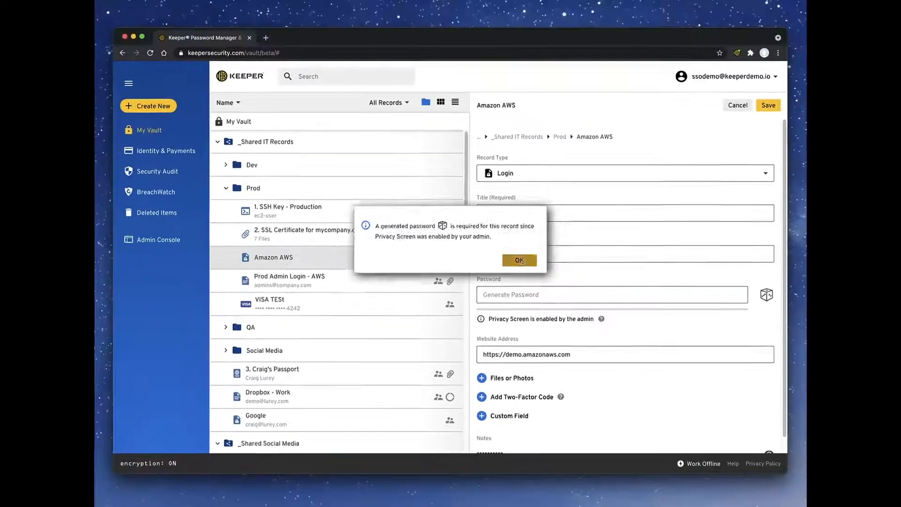
{"action": "left_click", "coordinate": [587, 263]}
{"action": "left_click", "coordinate": [779, 268]}
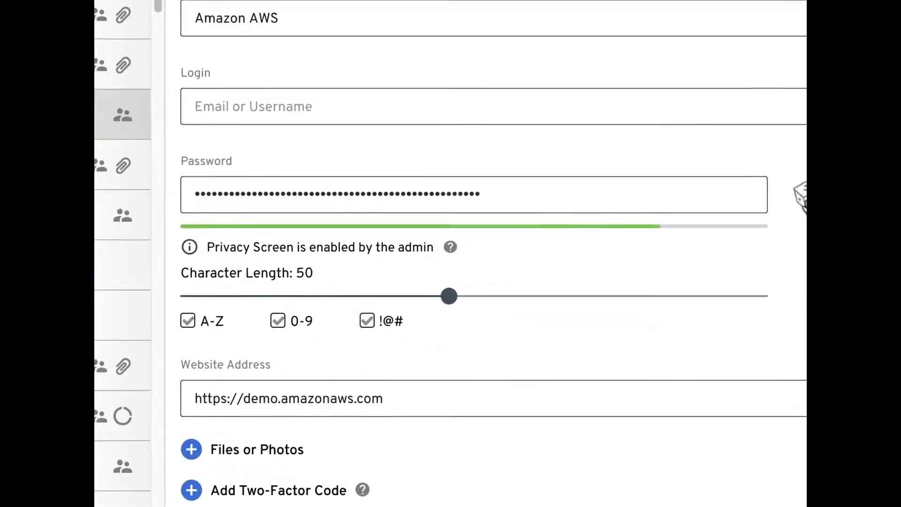
{"action": "scroll", "coordinate": [714, 112], "scroll_direction": "down", "scroll_amount": 1}
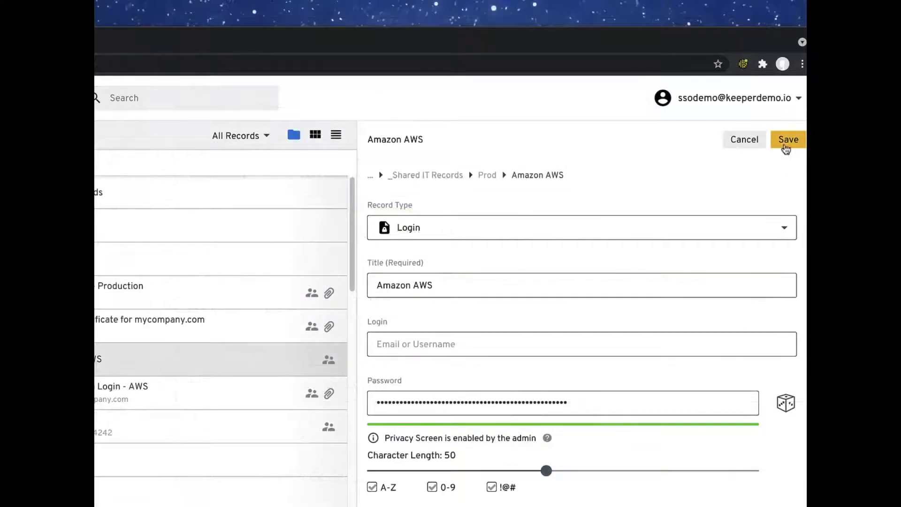
{"action": "left_click", "coordinate": [786, 146]}
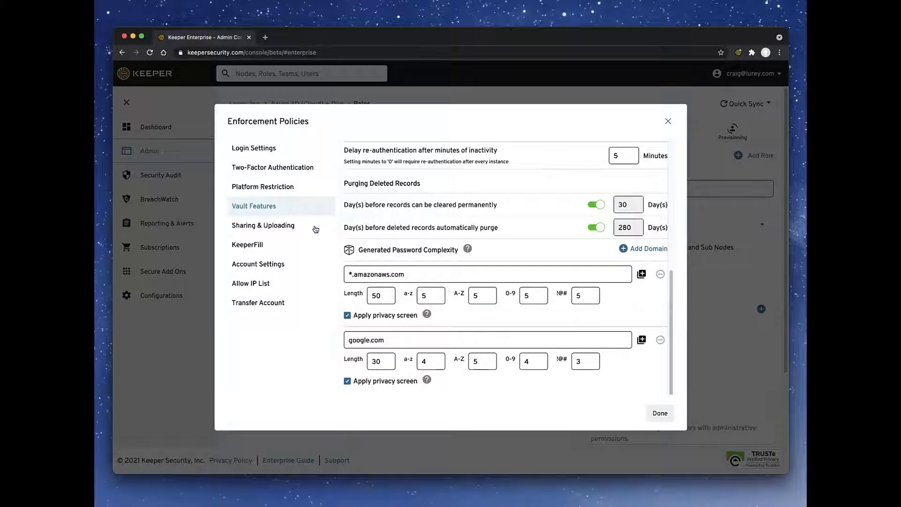
Review Sharing & Uploading and KeeperFill policies, compare the extension's settings, leaving Match on Subdomain Not Enforced
{"action": "left_click", "coordinate": [316, 229]}
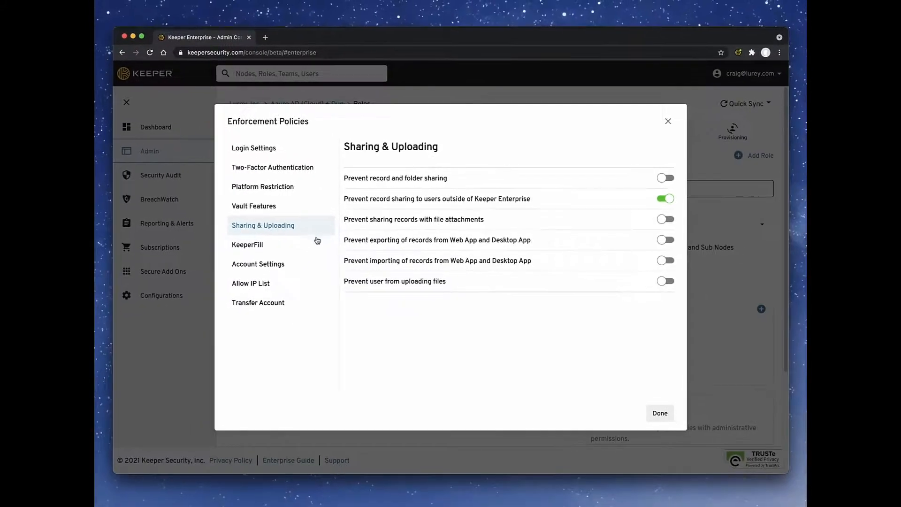
{"action": "left_click", "coordinate": [282, 245]}
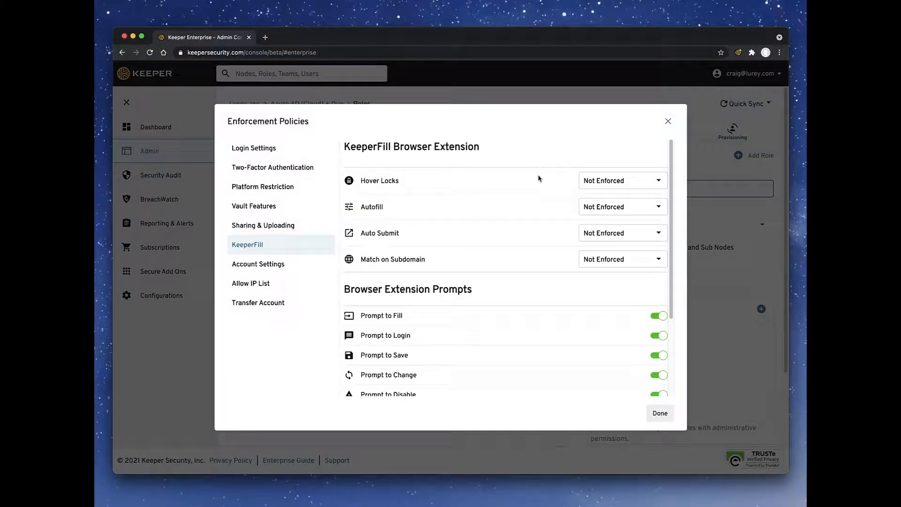
{"action": "left_click", "coordinate": [738, 52]}
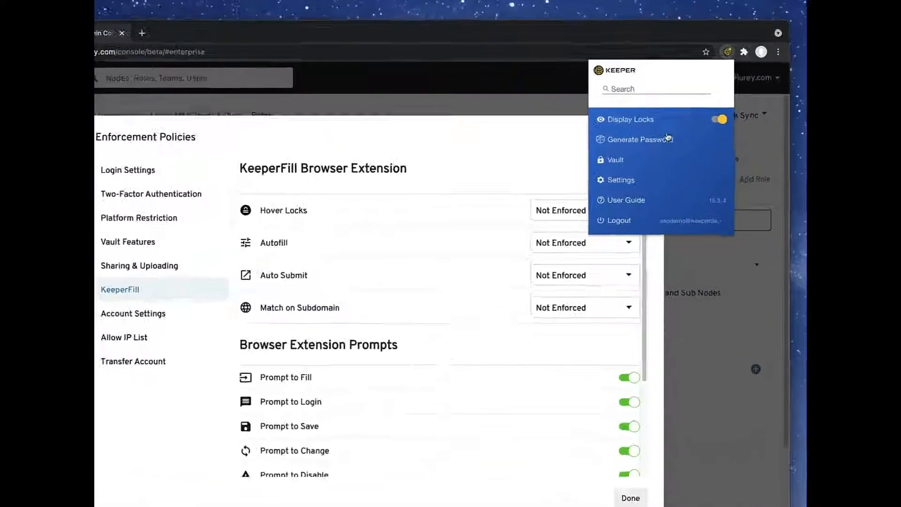
{"action": "left_click", "coordinate": [562, 230]}
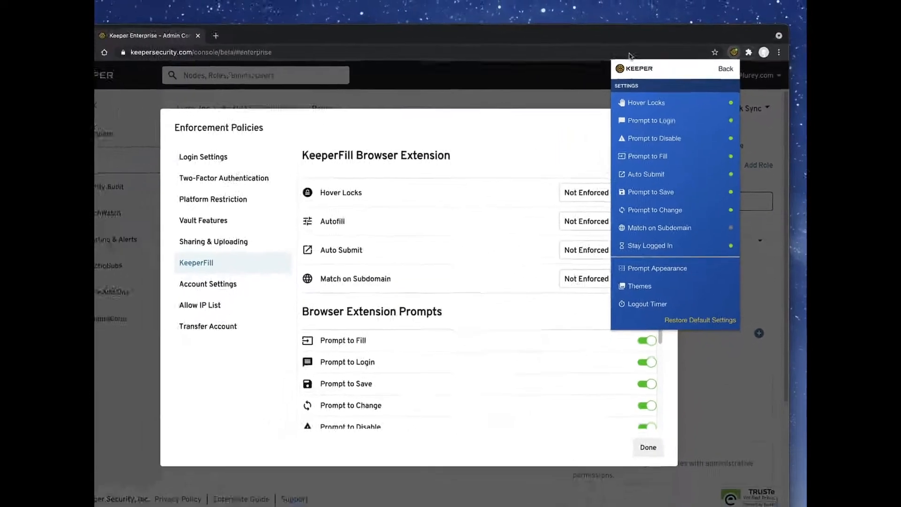
{"action": "left_click", "coordinate": [570, 239]}
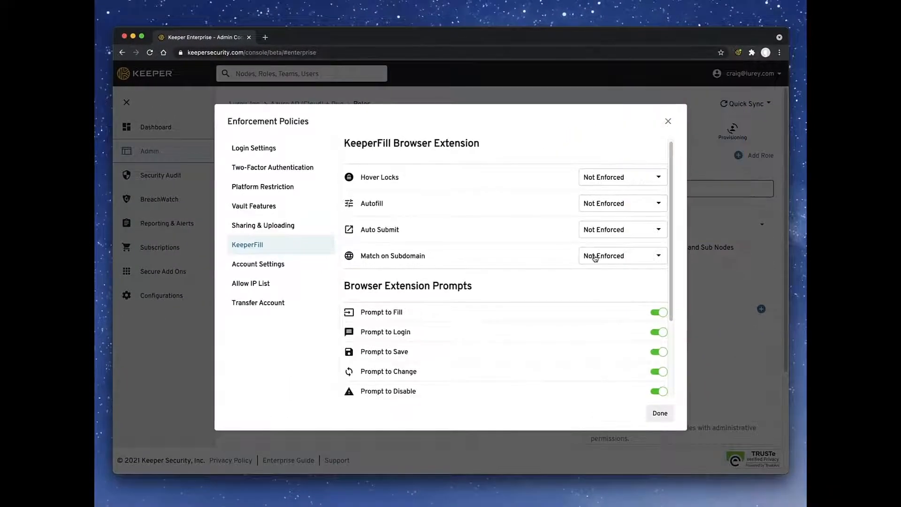
{"action": "left_click", "coordinate": [647, 262]}
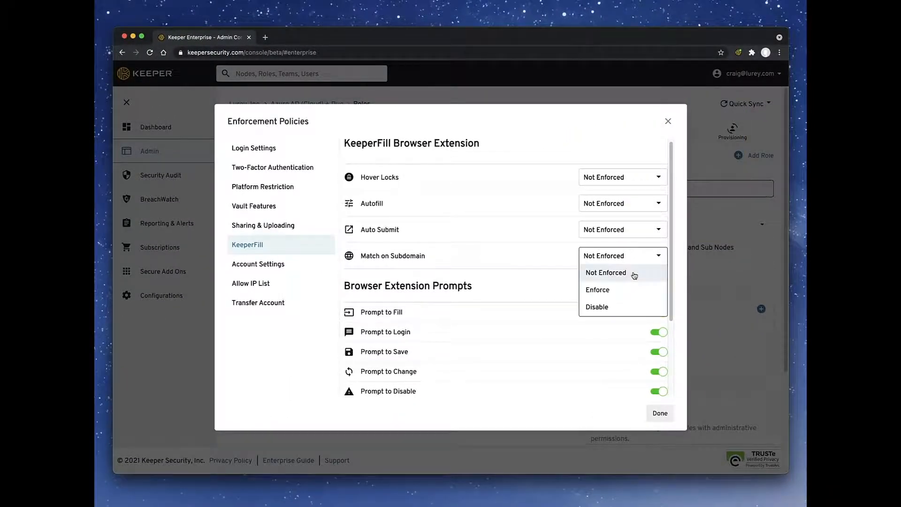
{"action": "left_click", "coordinate": [313, 260]}
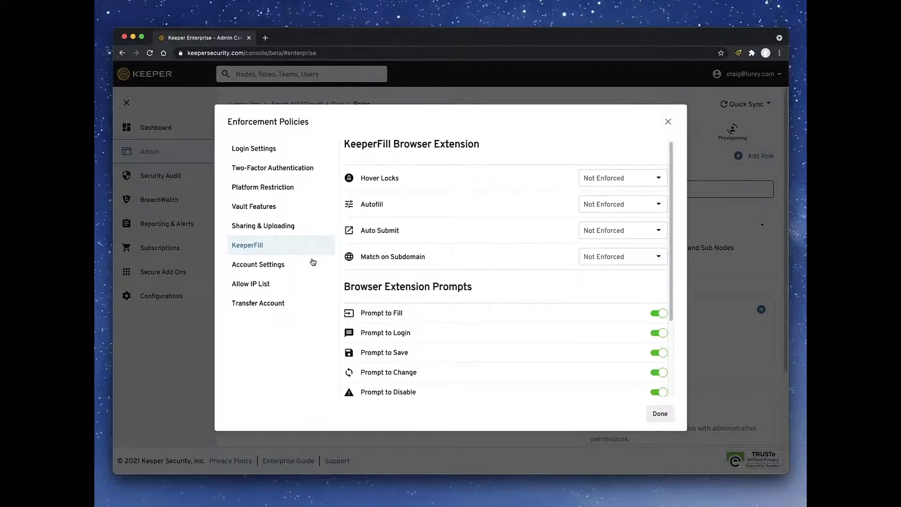
In the role's account settings, turn on web (0) and mobile logout timers and restrict offline access
{"action": "left_click", "coordinate": [313, 267]}
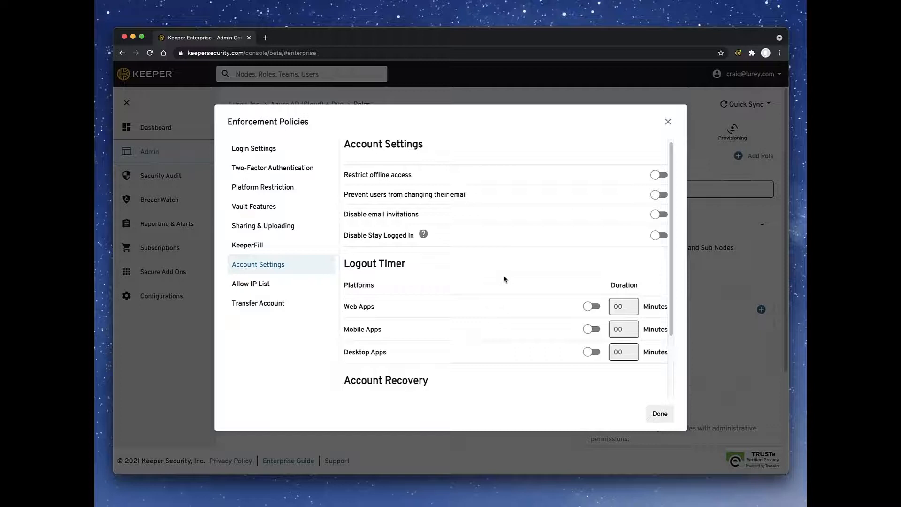
{"action": "left_click", "coordinate": [587, 308]}
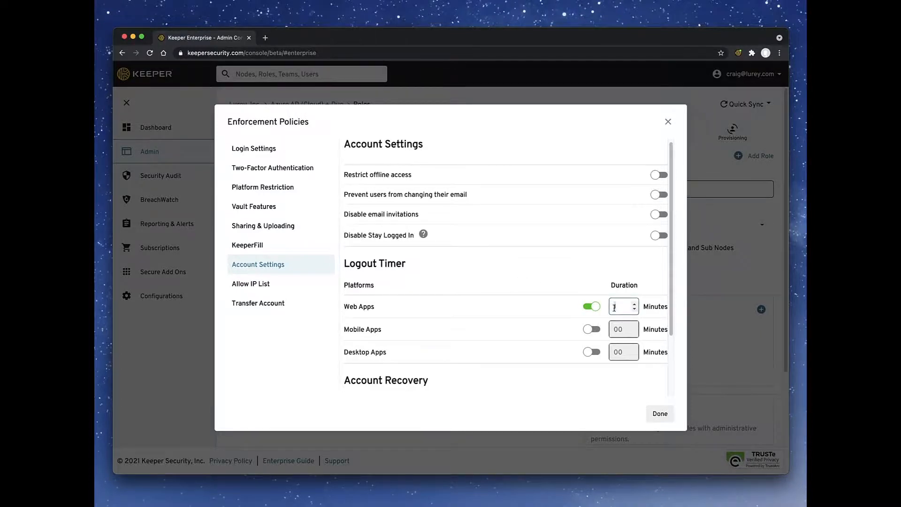
{"action": "type", "text": "0"}
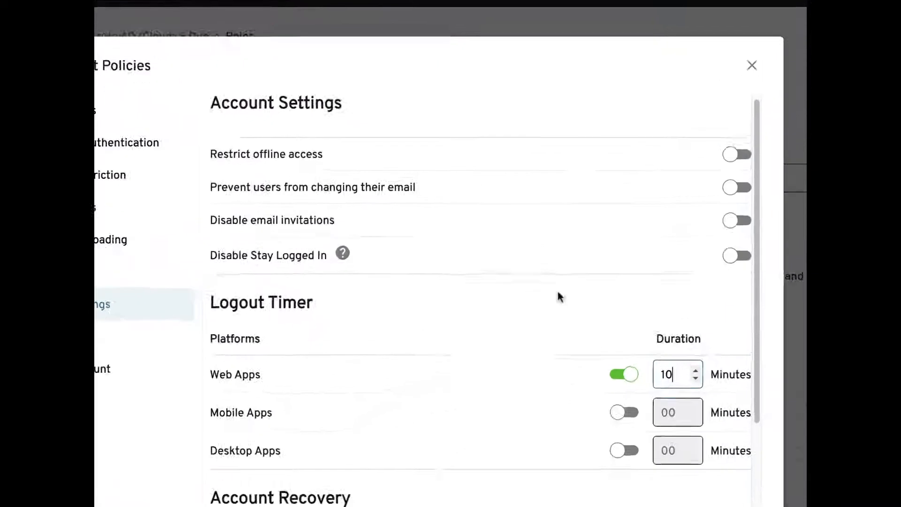
{"action": "left_click", "coordinate": [624, 412]}
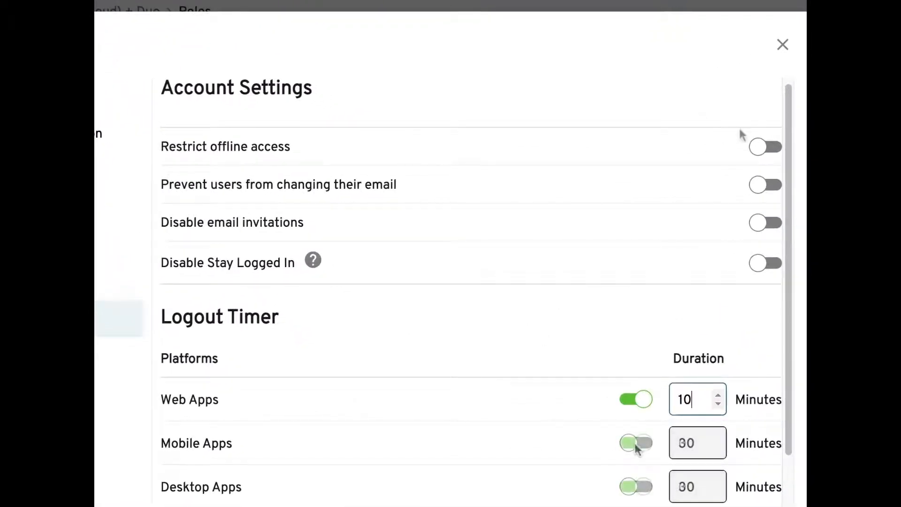
{"action": "left_click", "coordinate": [773, 147]}
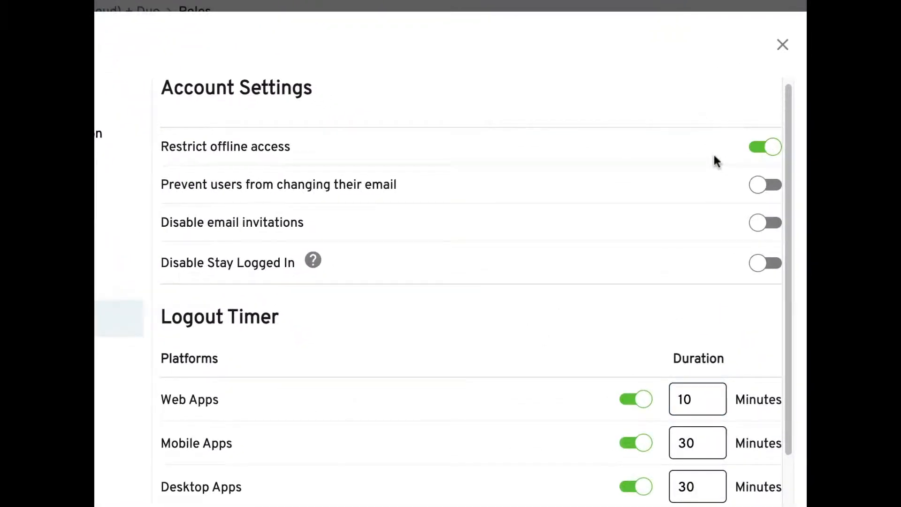
{"action": "scroll", "coordinate": [713, 159], "scroll_direction": "down", "scroll_amount": 2}
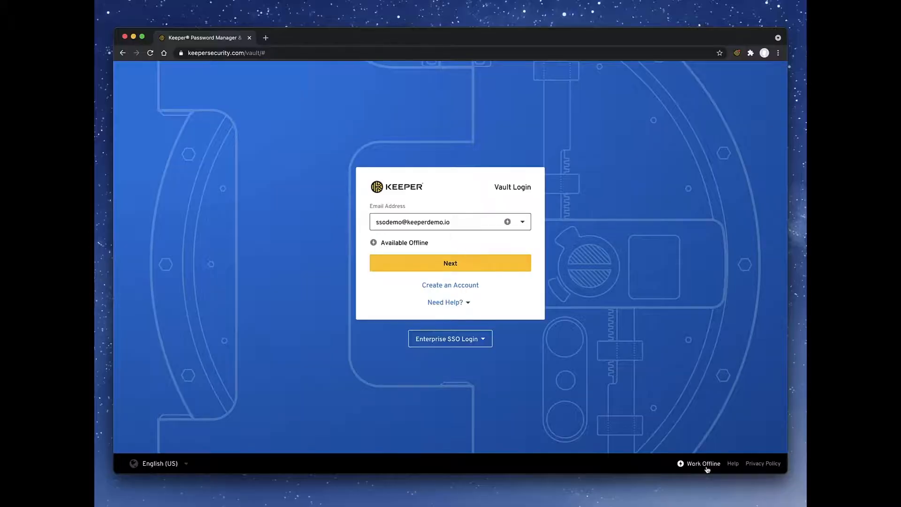
Log into the vault offline with the master password, then view the role's allowed IP ranges
{"action": "left_click", "coordinate": [703, 464]}
{"action": "key", "text": "super+v"}
{"action": "left_click", "coordinate": [479, 307]}
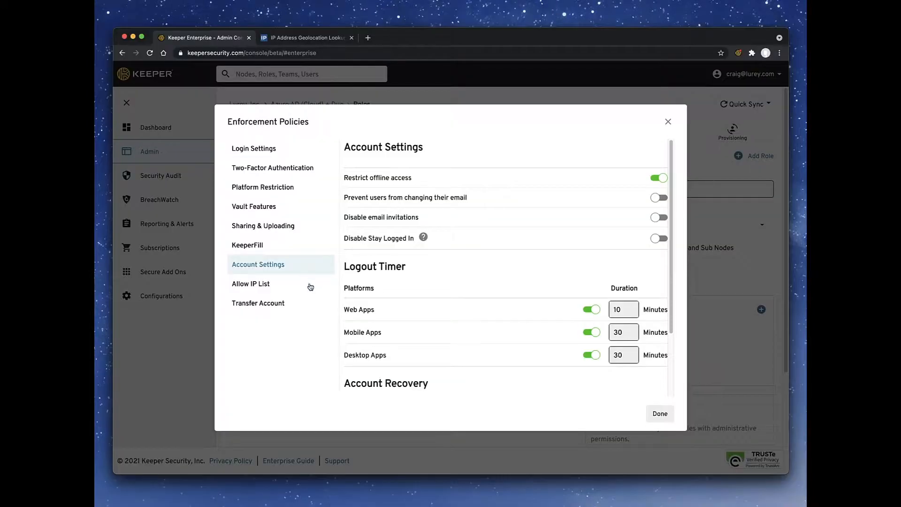
{"action": "left_click", "coordinate": [310, 287]}
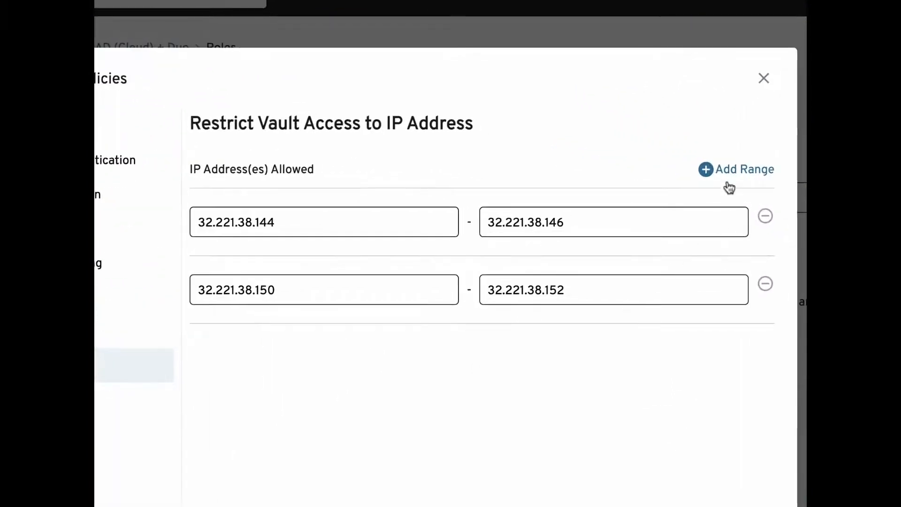
Add a third, empty allowed IP range and bring up the Transfer Account policy
{"action": "left_click", "coordinate": [728, 177]}
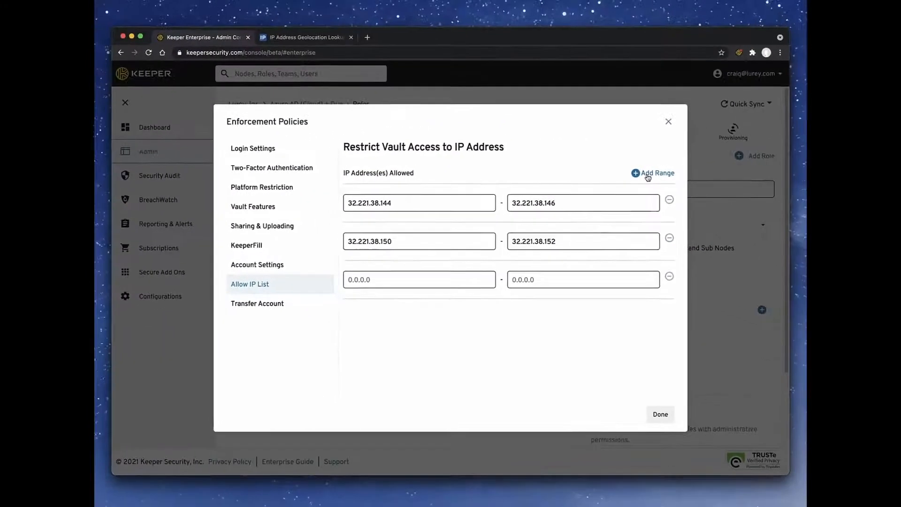
{"action": "left_click", "coordinate": [304, 303]}
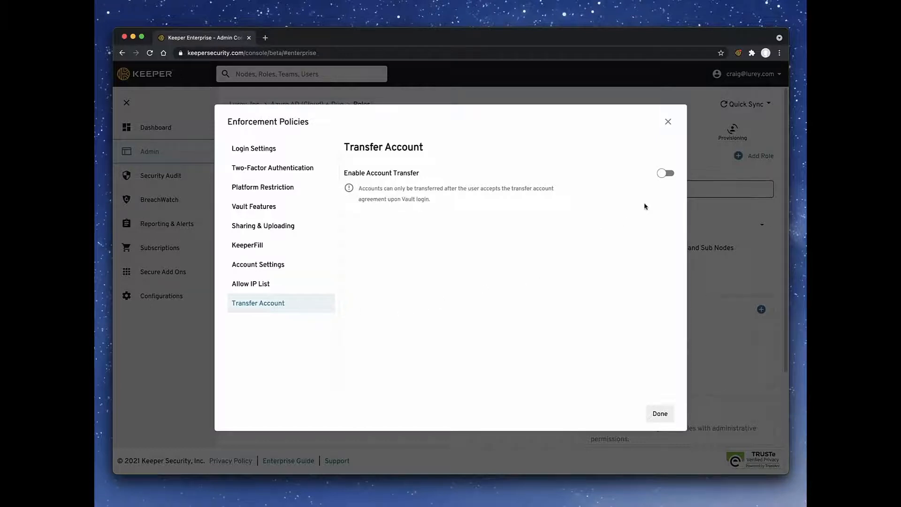
Enable account transfer for the Azure Admin role with Head of Security as the transferer
{"action": "left_click", "coordinate": [662, 176]}
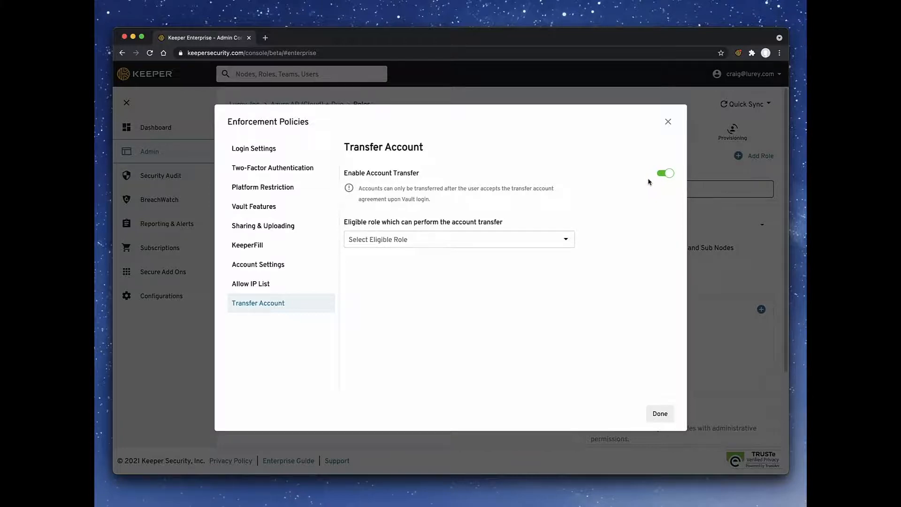
{"action": "left_click", "coordinate": [541, 241]}
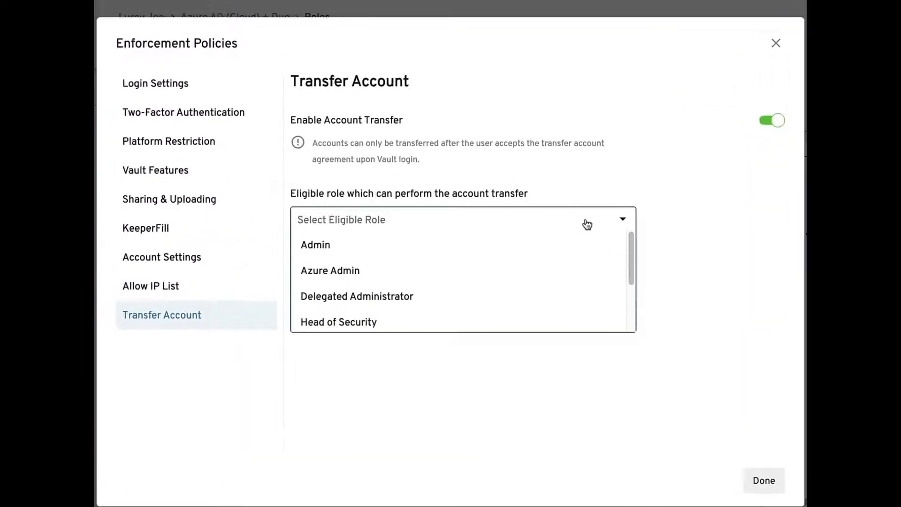
{"action": "scroll", "coordinate": [531, 288], "scroll_direction": "down", "scroll_amount": 1}
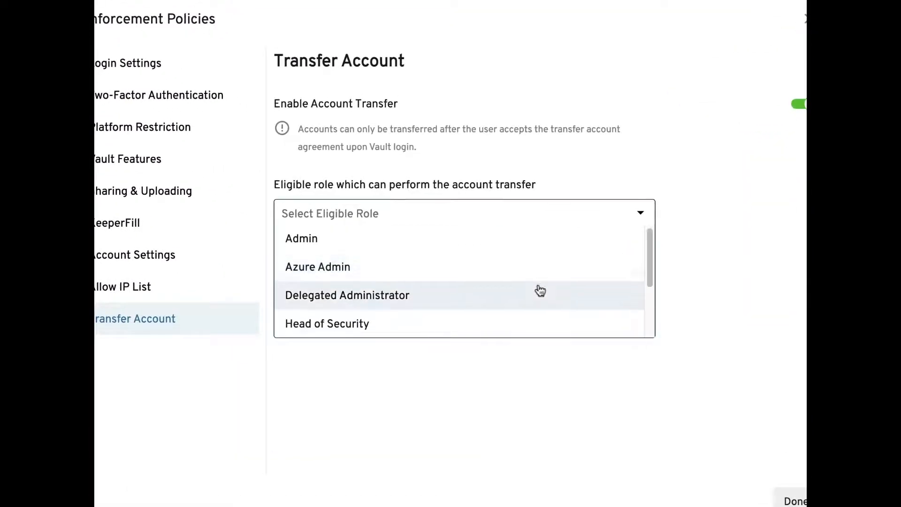
{"action": "left_click", "coordinate": [535, 319]}
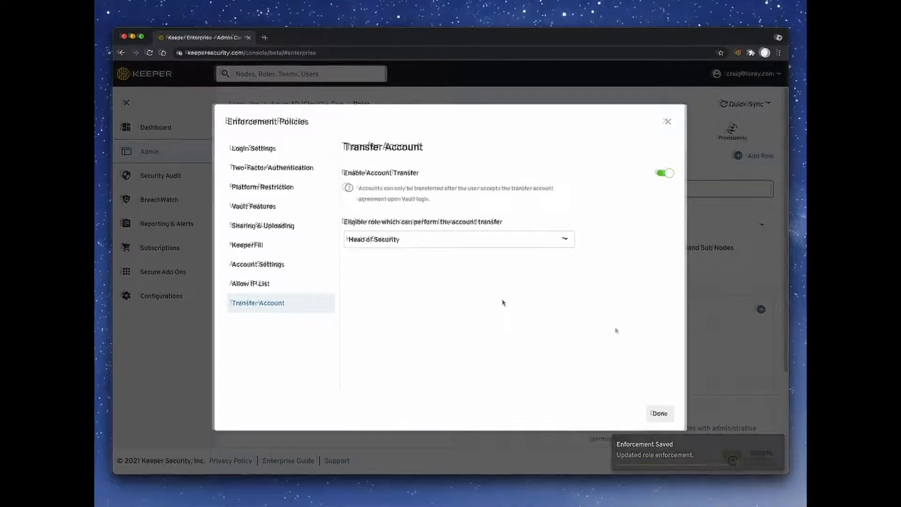
{"action": "left_click", "coordinate": [655, 413]}
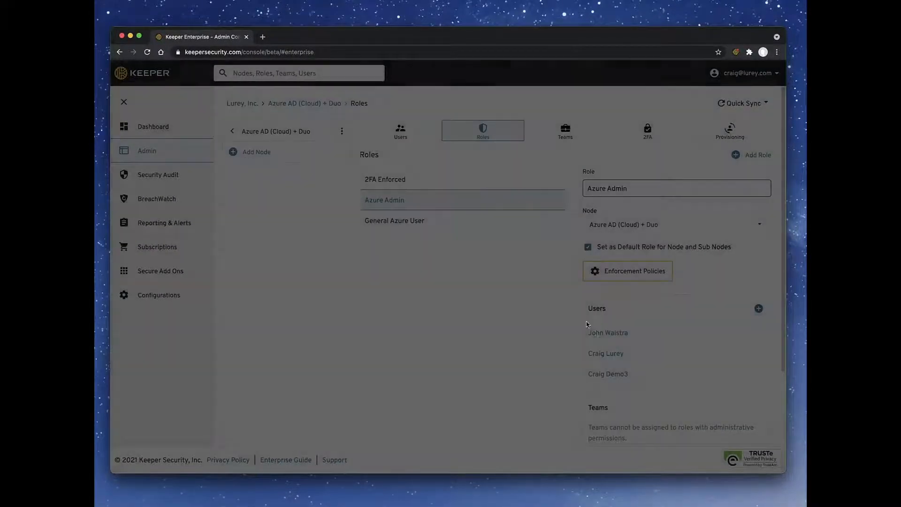
Under DevOps, let the CISO role transfer Head of Security accounts and save
{"action": "left_click", "coordinate": [248, 104]}
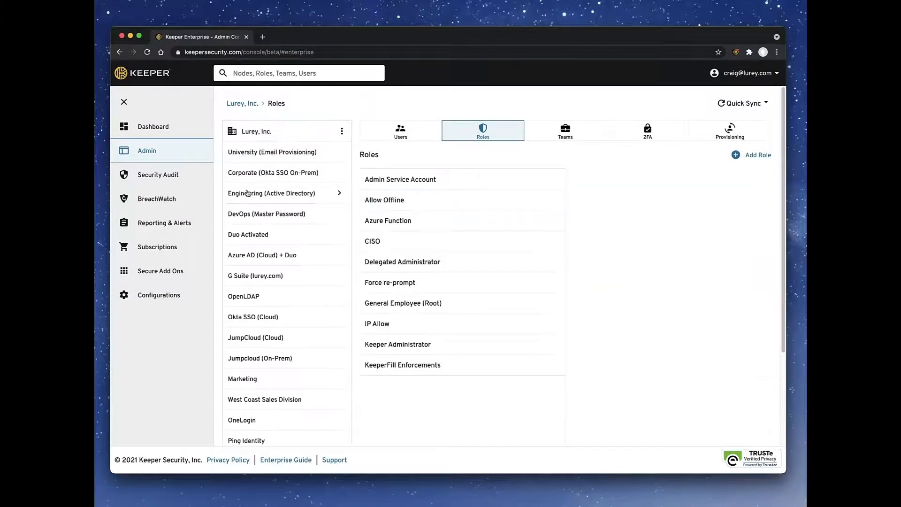
{"action": "left_click", "coordinate": [319, 214]}
{"action": "left_click", "coordinate": [467, 203]}
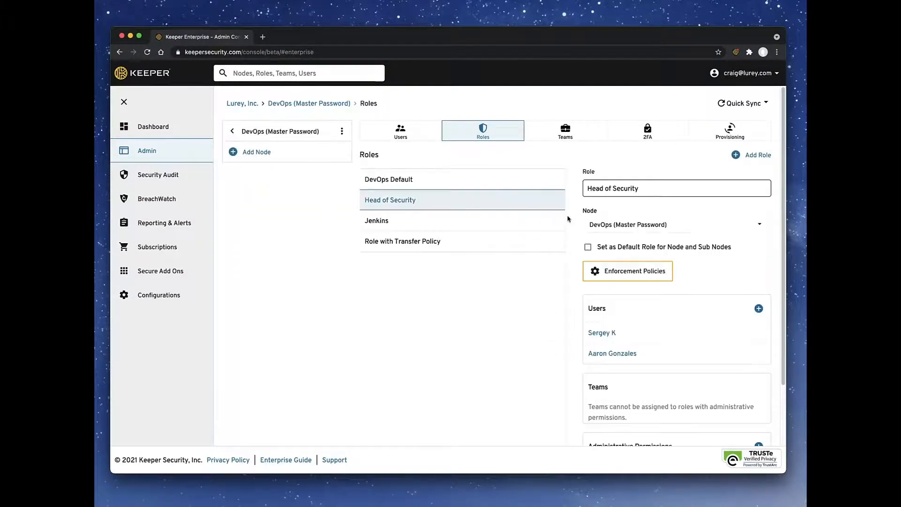
{"action": "left_click", "coordinate": [653, 275]}
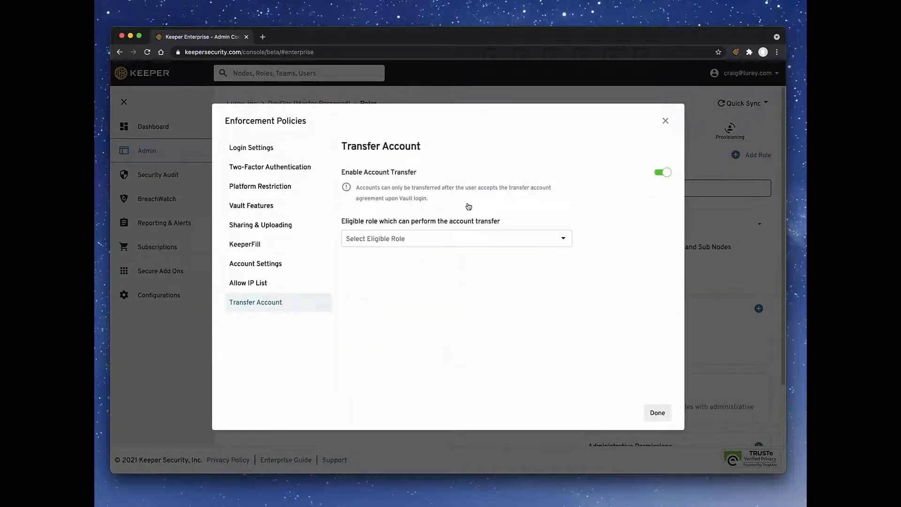
{"action": "left_click", "coordinate": [455, 237]}
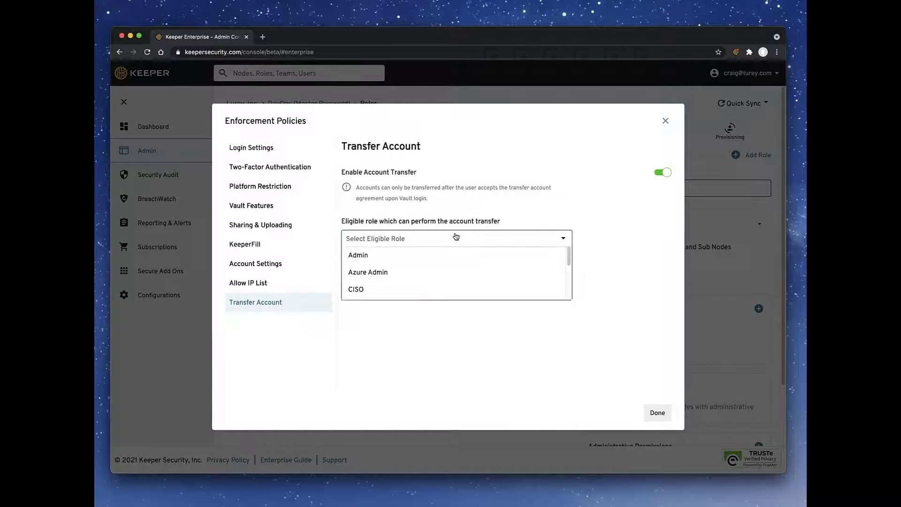
{"action": "left_click", "coordinate": [407, 291]}
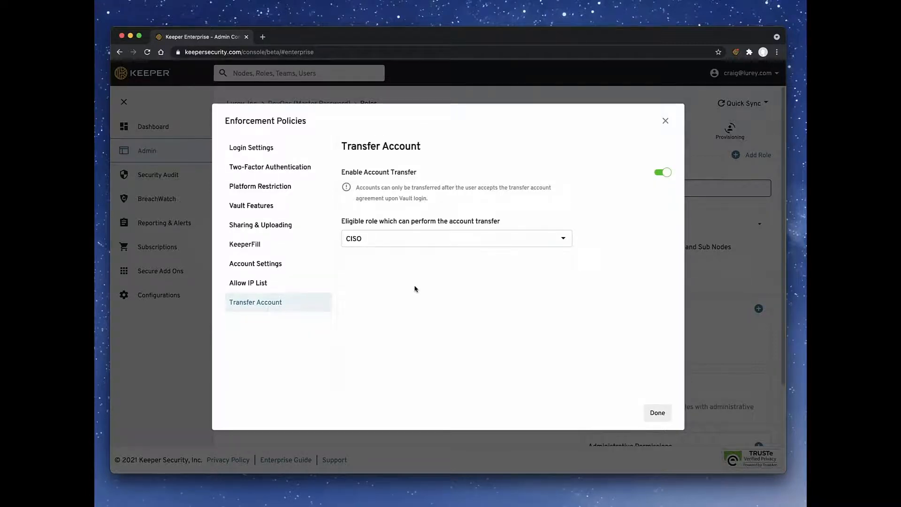
{"action": "left_click", "coordinate": [655, 412]}
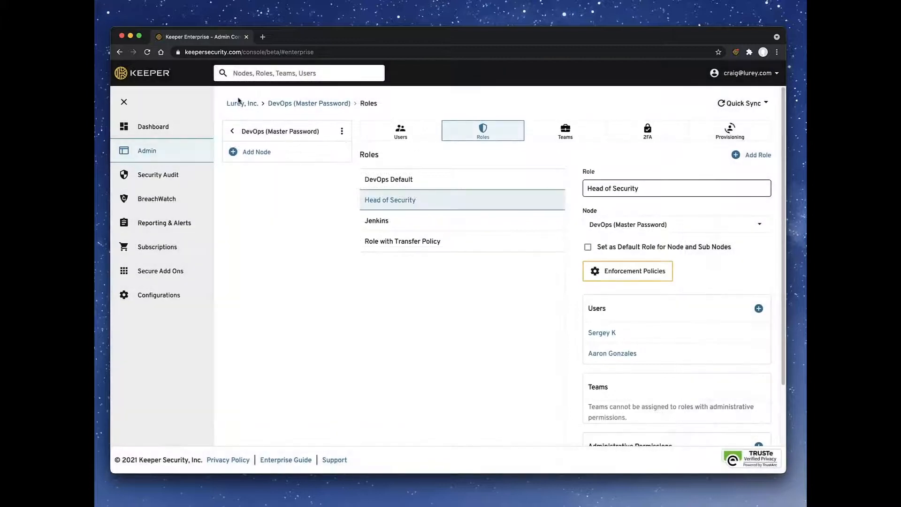
Bring up the CISO role's enforcement policies from the top-level organisation node
{"action": "left_click", "coordinate": [239, 104]}
{"action": "left_click", "coordinate": [407, 239]}
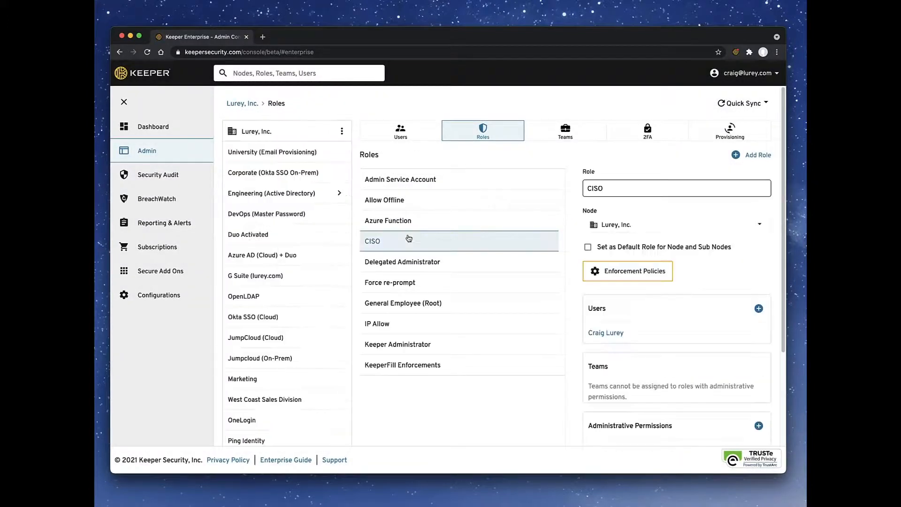
{"action": "left_click", "coordinate": [588, 275]}
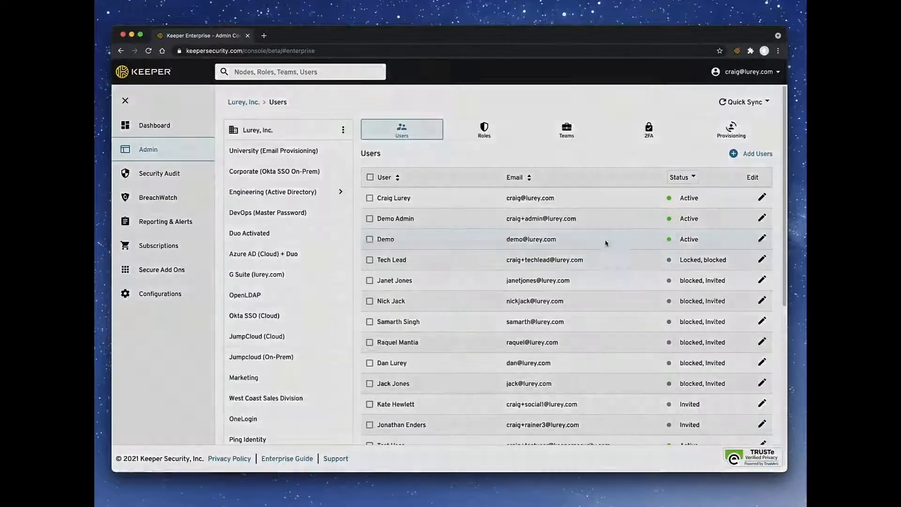
Lock the Demo user's account and confirm it
{"action": "left_click", "coordinate": [605, 243]}
{"action": "left_click", "coordinate": [528, 163]}
{"action": "left_click", "coordinate": [504, 265]}
{"action": "left_click", "coordinate": [528, 293]}
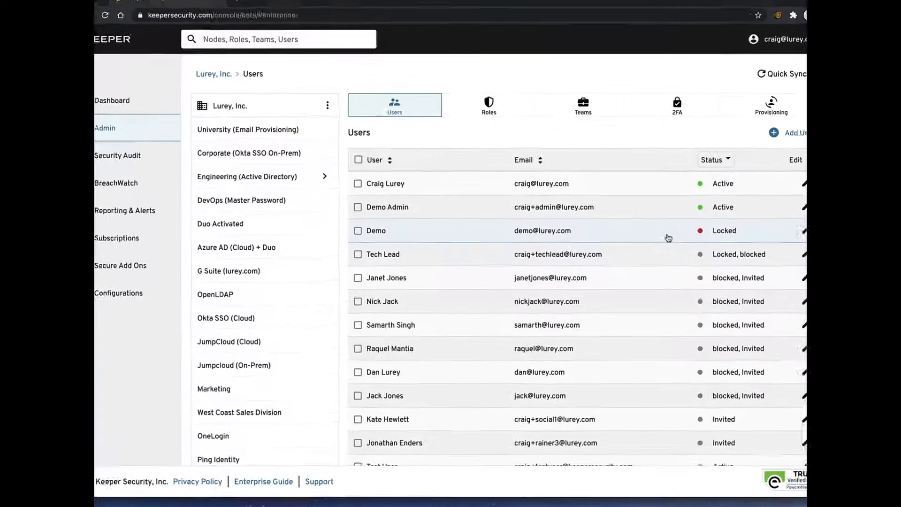
Transfer the locked Demo account's vault to a selected receiving user
{"action": "left_click", "coordinate": [640, 242]}
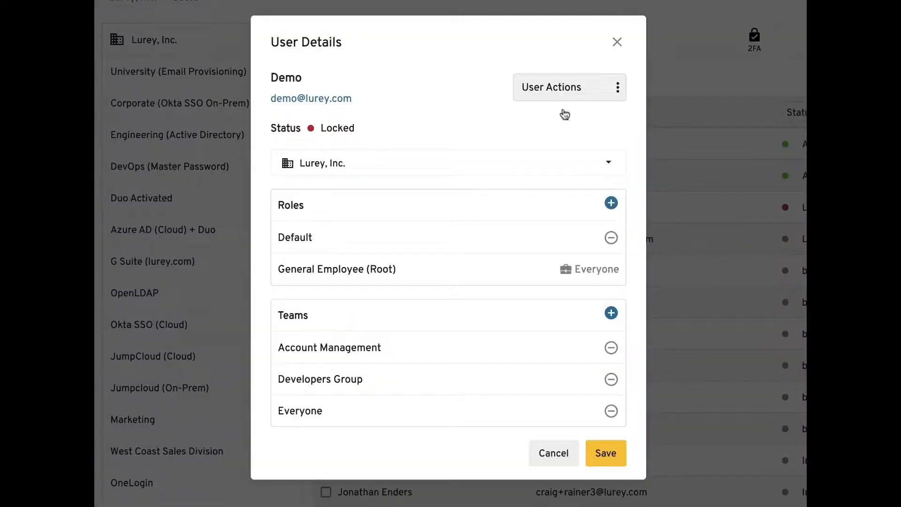
{"action": "left_click", "coordinate": [563, 111]}
{"action": "left_click", "coordinate": [552, 188]}
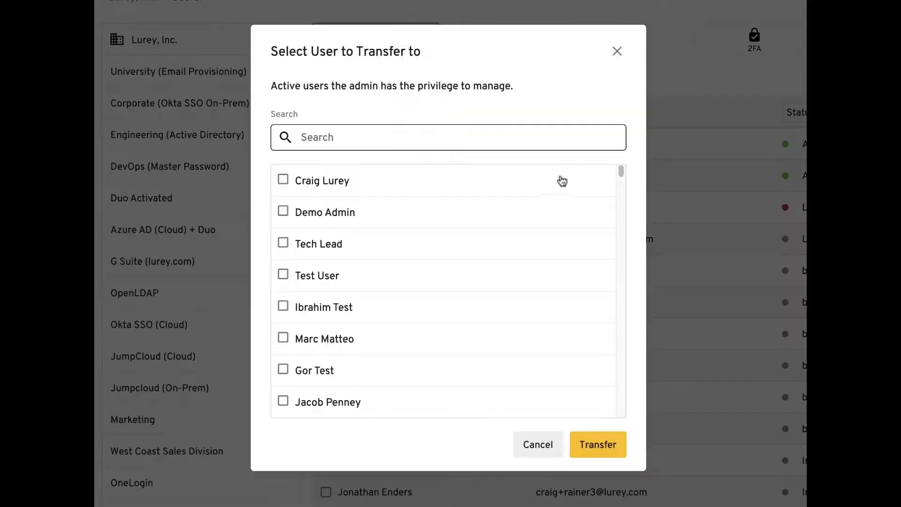
{"action": "left_click", "coordinate": [316, 183]}
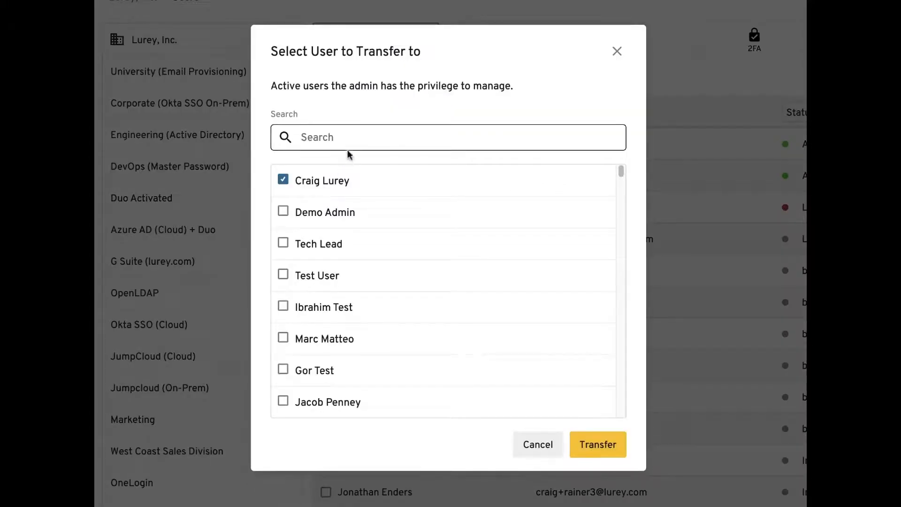
{"action": "left_click", "coordinate": [616, 448]}
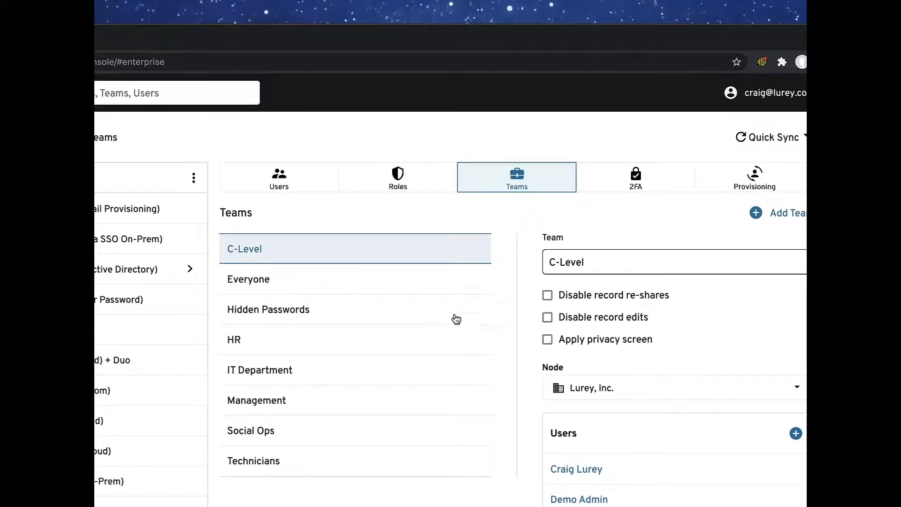
Add the Social Media role (searched with 'so') to Social Ops and apply the privacy screen
{"action": "left_click", "coordinate": [452, 431]}
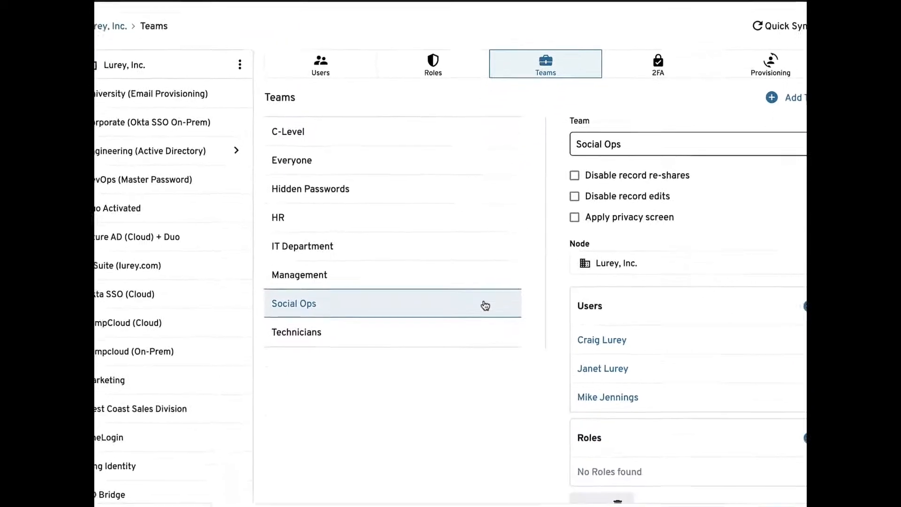
{"action": "scroll", "coordinate": [525, 325], "scroll_direction": "down", "scroll_amount": 3}
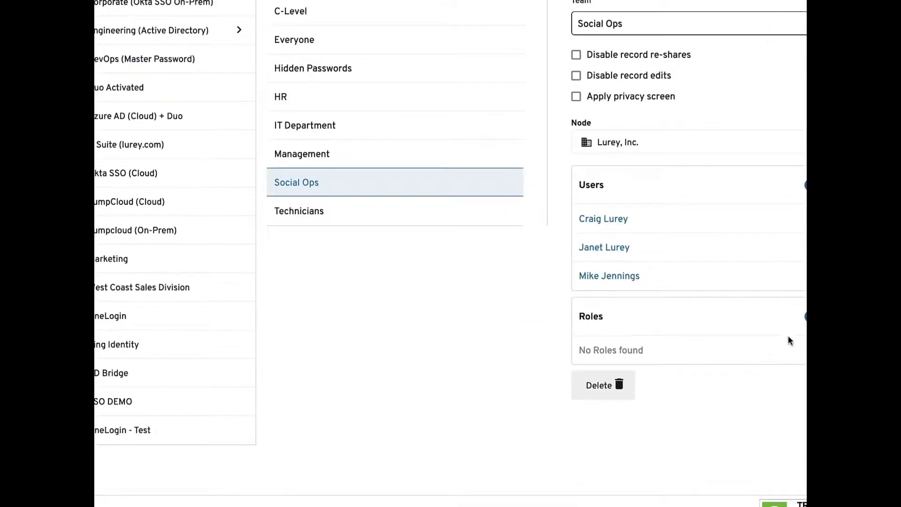
{"action": "left_click", "coordinate": [805, 319]}
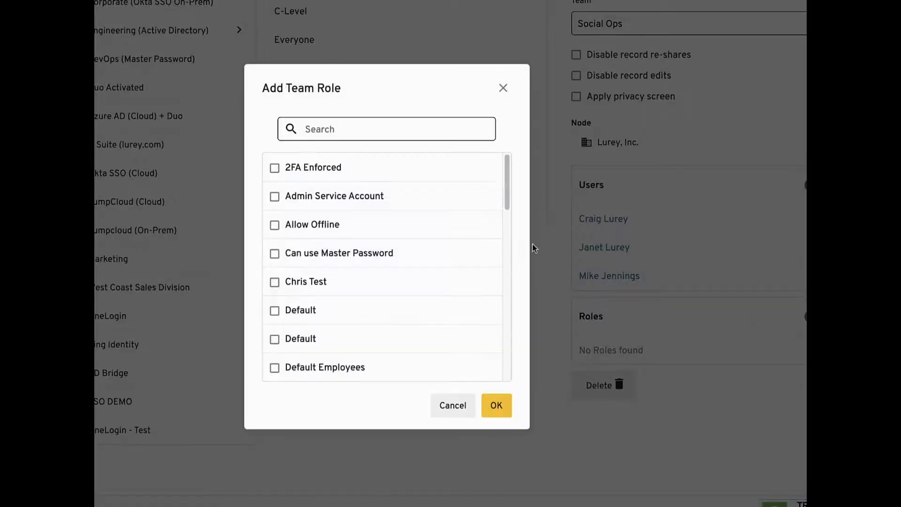
{"action": "left_click", "coordinate": [342, 132]}
{"action": "type", "text": "soci"}
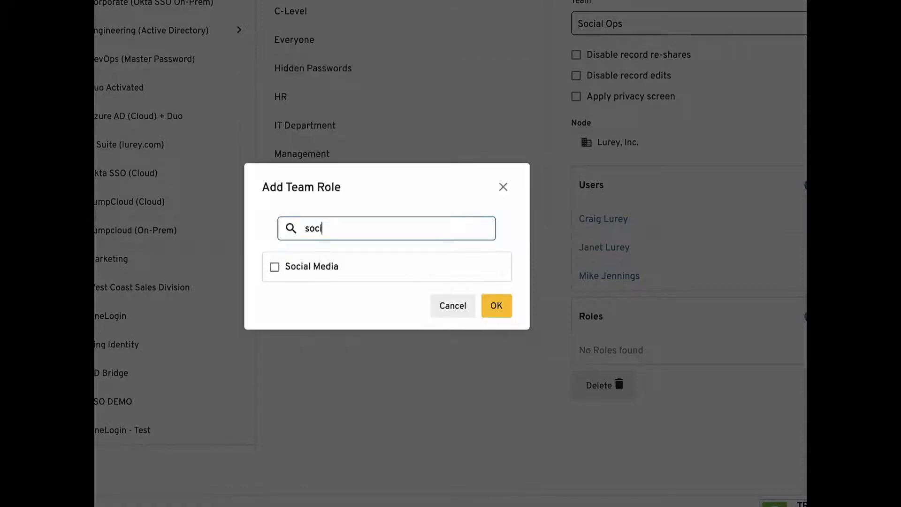
{"action": "left_click", "coordinate": [291, 267]}
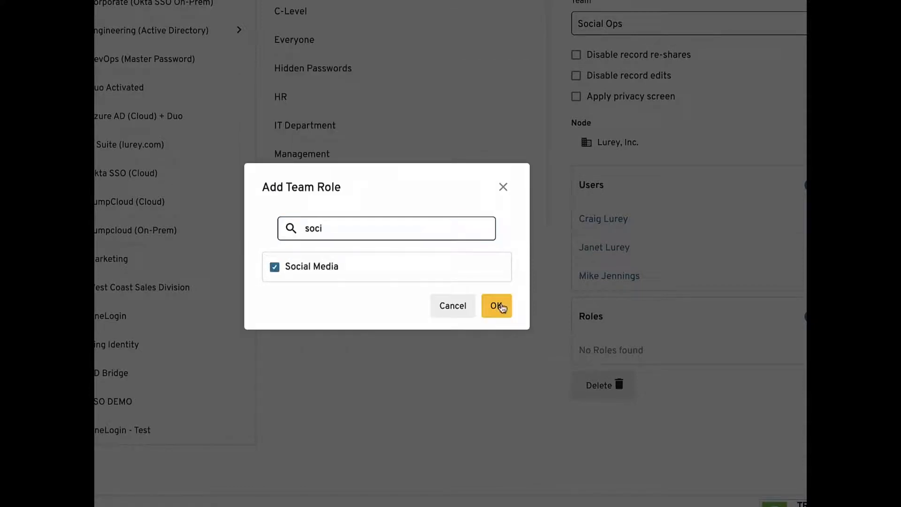
{"action": "left_click", "coordinate": [499, 307]}
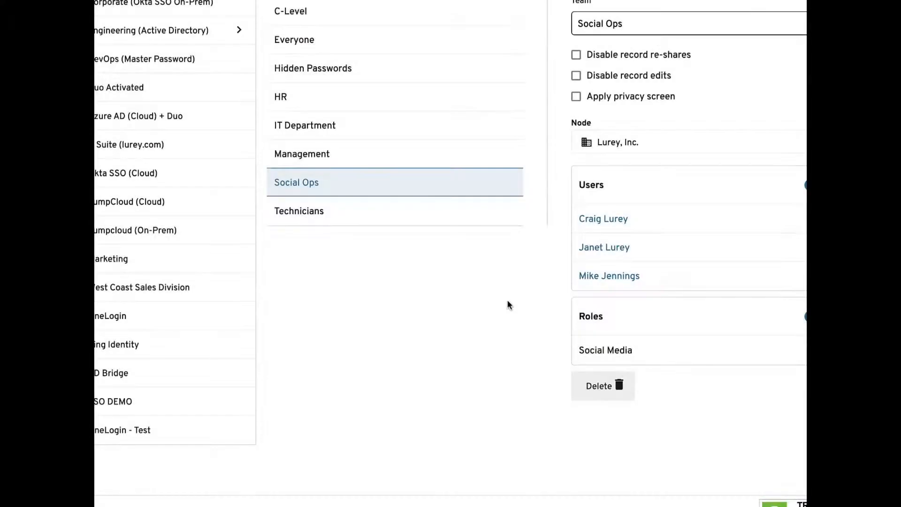
{"action": "scroll", "coordinate": [508, 305], "scroll_direction": "up", "scroll_amount": 3}
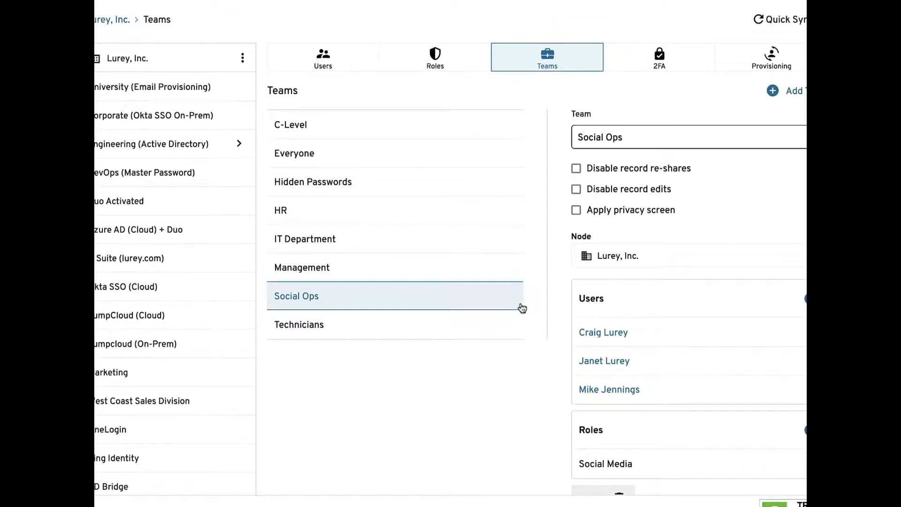
{"action": "left_click", "coordinate": [575, 210]}
Disable team record re-shares, choose SCIM provisioning, and start a new Admins team in Ping Identity
{"action": "left_click", "coordinate": [576, 169]}
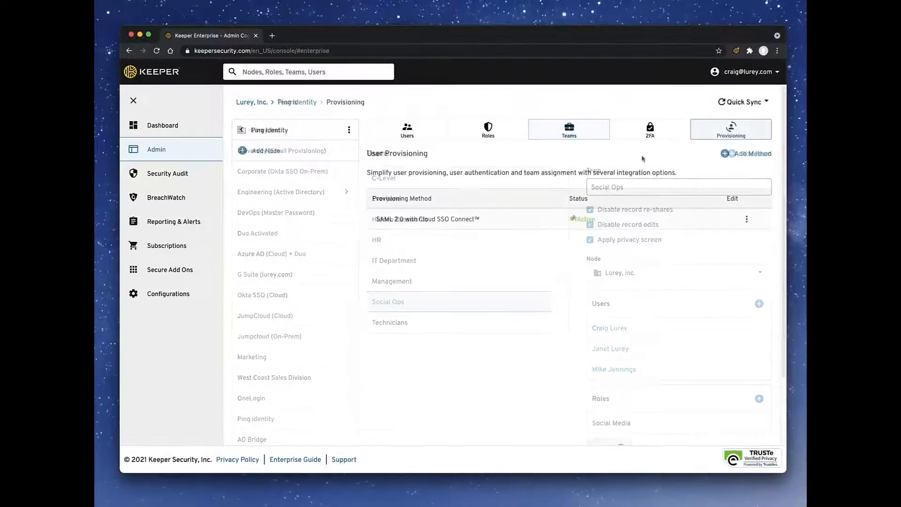
{"action": "left_click", "coordinate": [724, 157]}
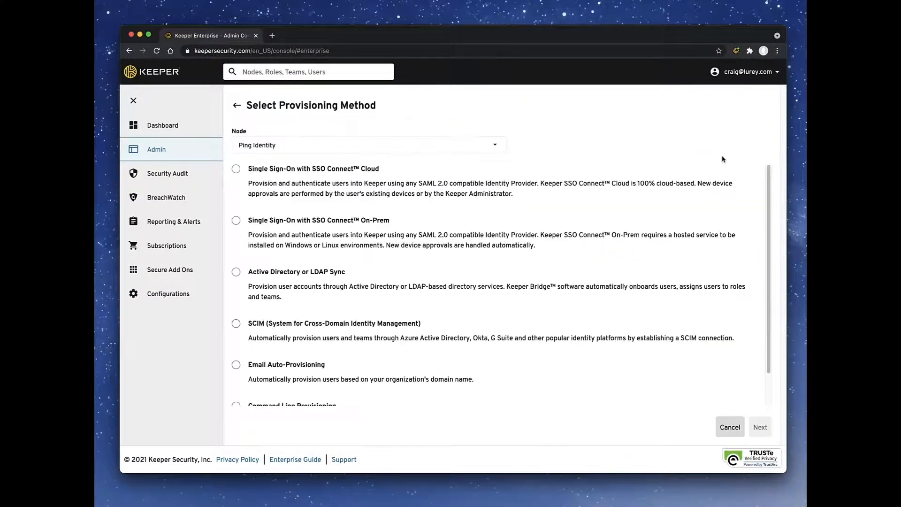
{"action": "scroll", "coordinate": [390, 230], "scroll_direction": "down", "scroll_amount": 2}
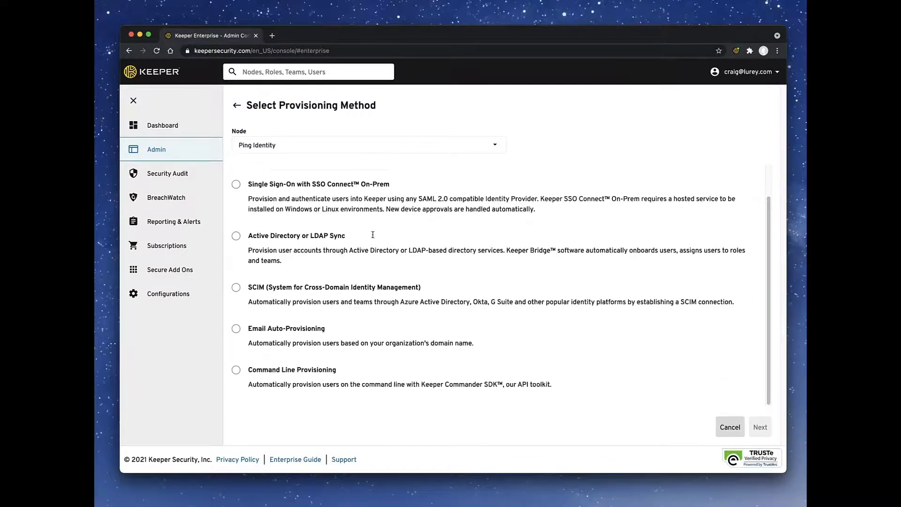
{"action": "left_click", "coordinate": [236, 288]}
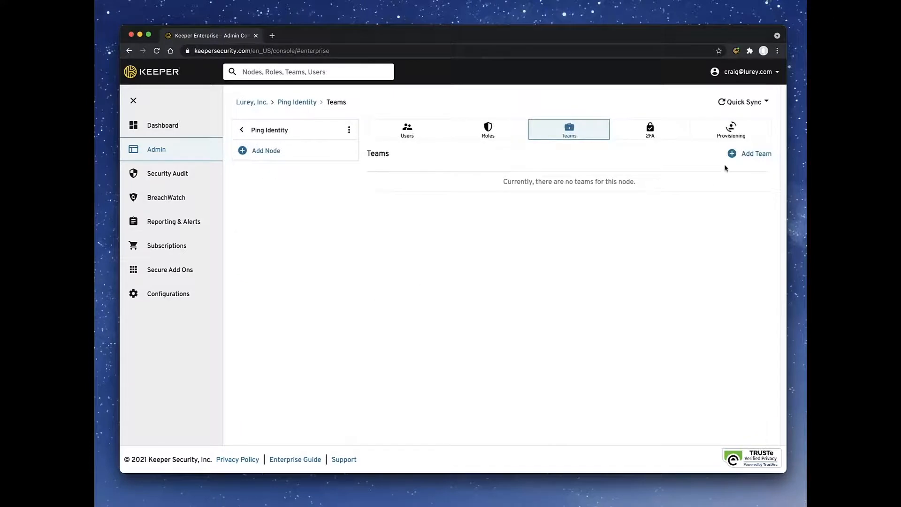
{"action": "left_click", "coordinate": [733, 154]}
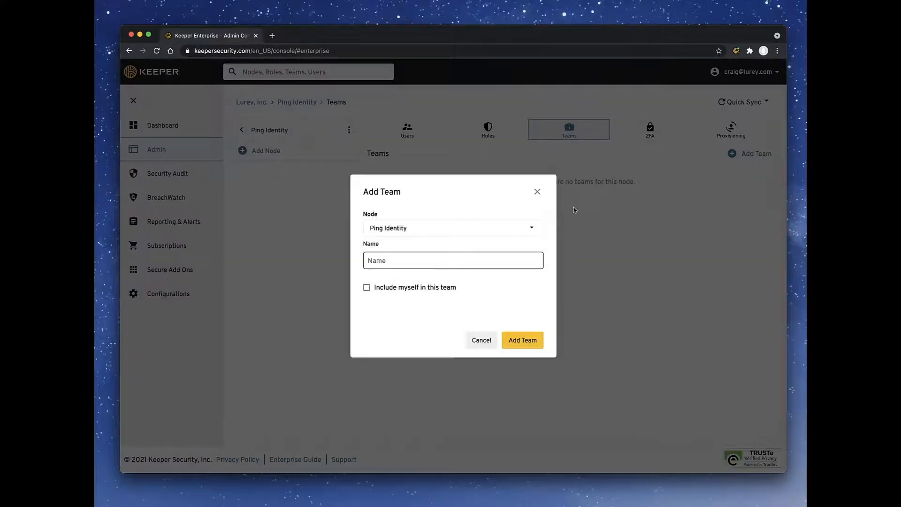
{"action": "left_click", "coordinate": [484, 261]}
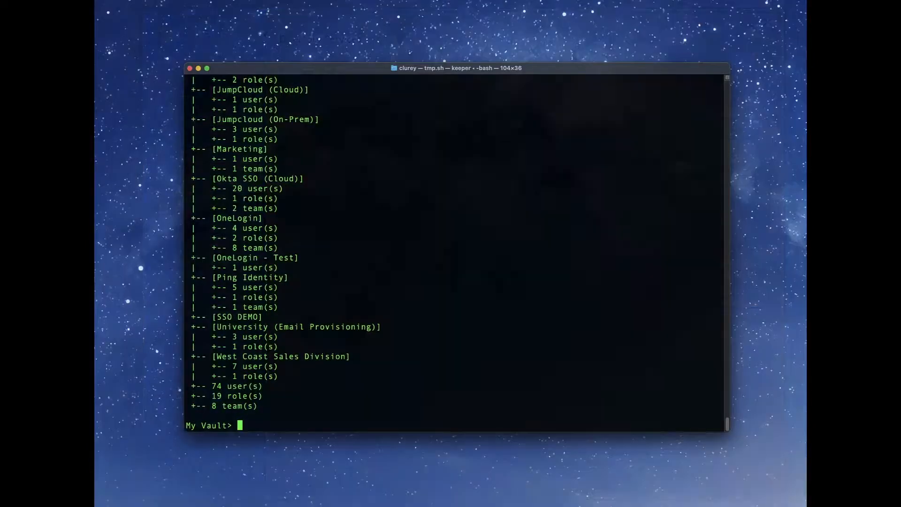
Enter the Commander command enterprise-team --add --node "Eng to begin adding a team
{"action": "type", "text": "enterprise-team --add --node \"Eng"}
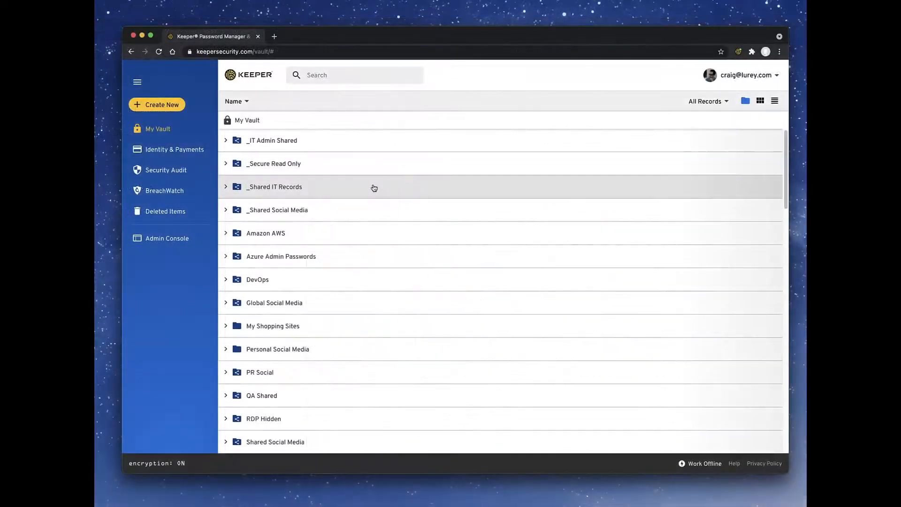
Review QA Team and AWS Team permissions on _Shared IT Records without changing them
{"action": "left_click", "coordinate": [348, 189]}
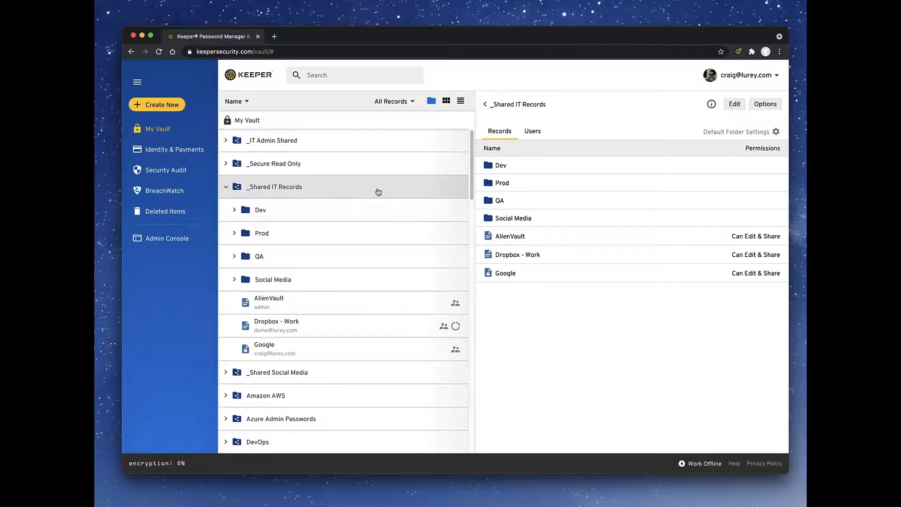
{"action": "left_click", "coordinate": [537, 134]}
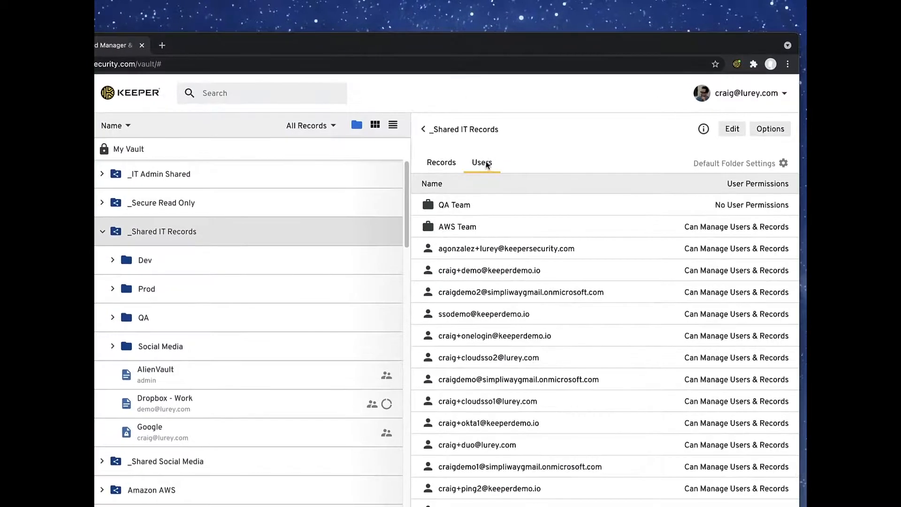
{"action": "left_click", "coordinate": [731, 131]}
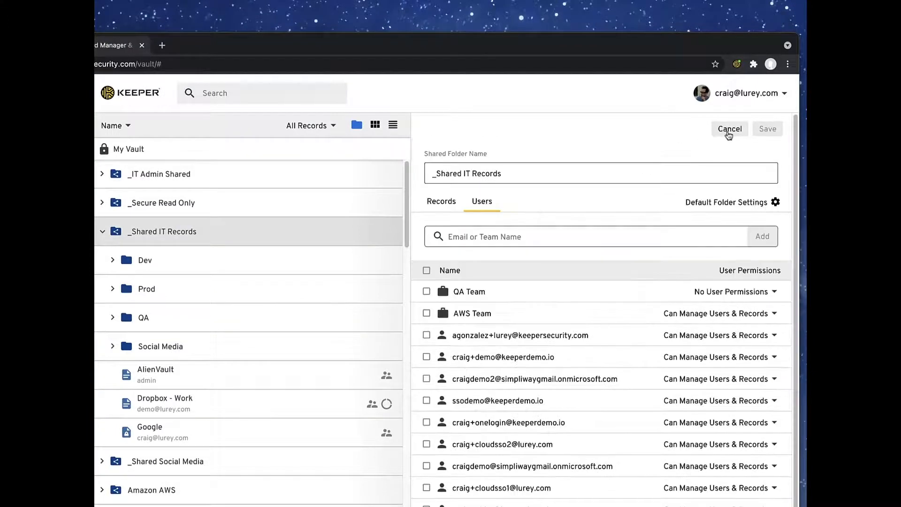
{"action": "left_click", "coordinate": [704, 292]}
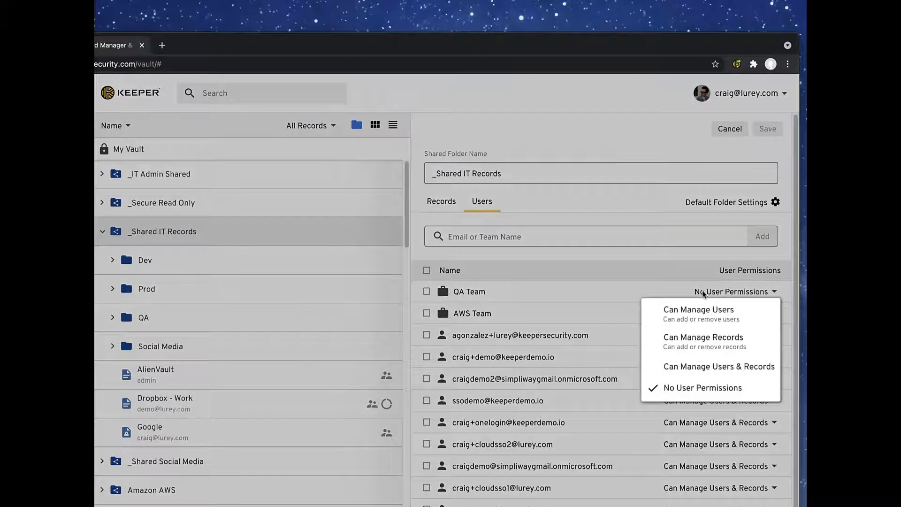
{"action": "left_click", "coordinate": [621, 292]}
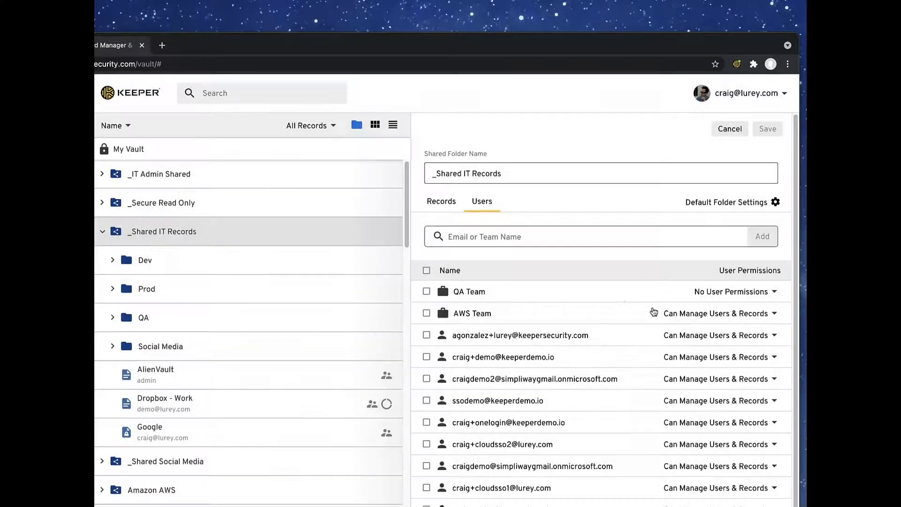
{"action": "left_click", "coordinate": [668, 314]}
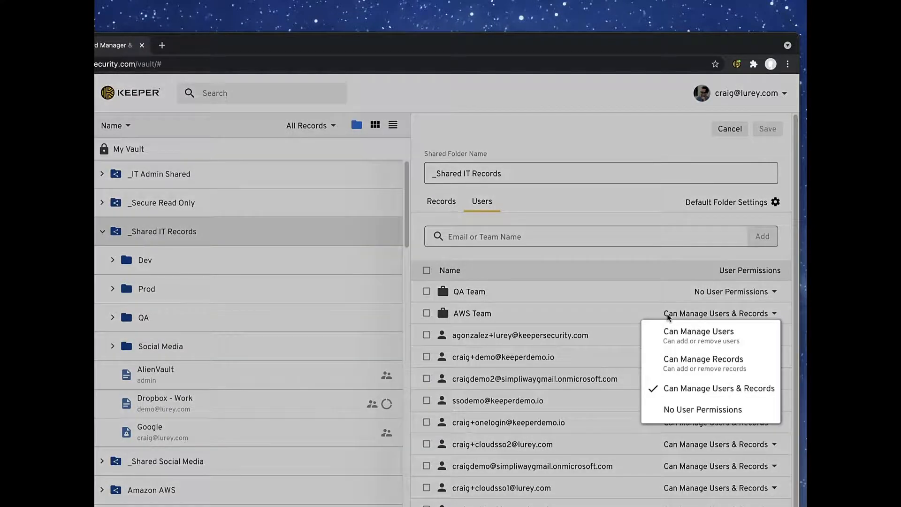
{"action": "left_click", "coordinate": [596, 302]}
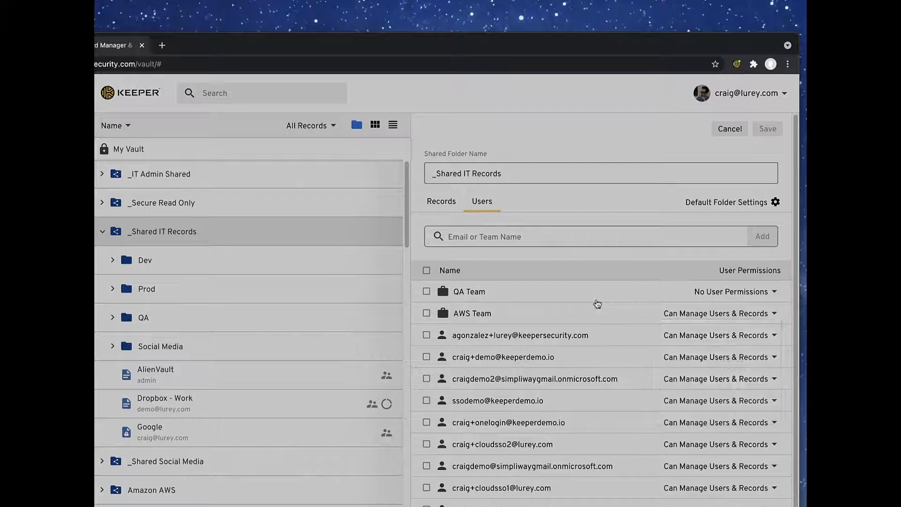
Review the AlienVault record's permissions unchanged, then view the folder's default settings
{"action": "left_click", "coordinate": [434, 203]}
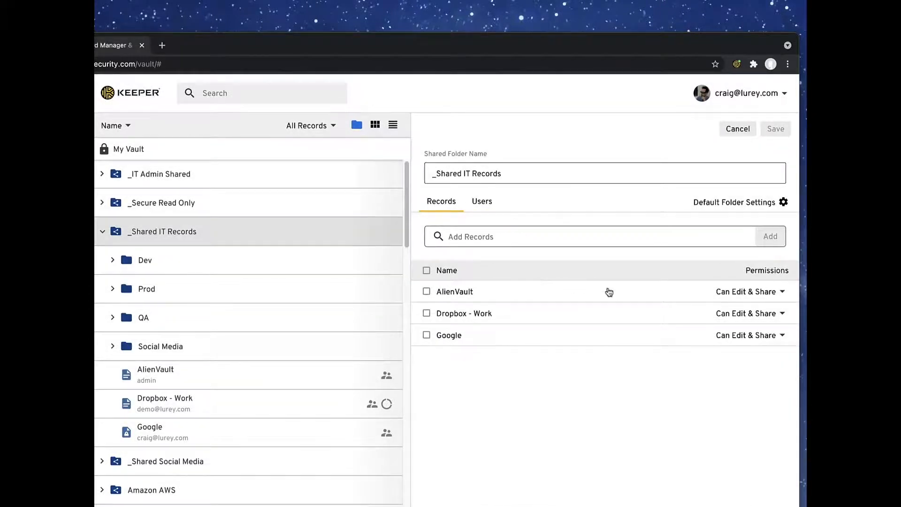
{"action": "left_click", "coordinate": [728, 296]}
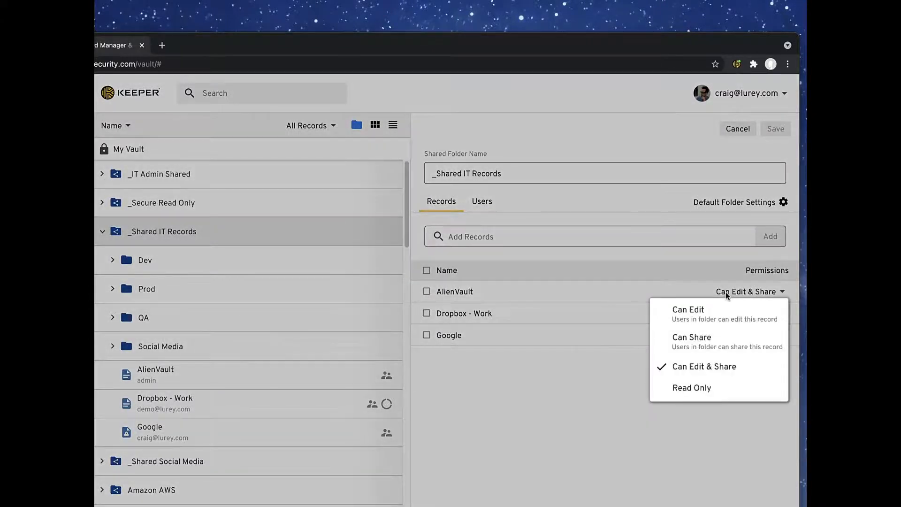
{"action": "left_click", "coordinate": [716, 237]}
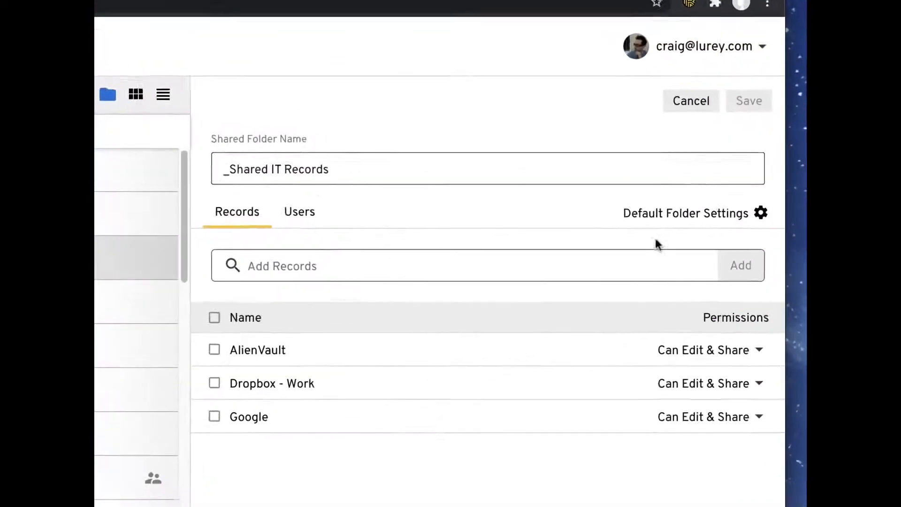
{"action": "left_click", "coordinate": [718, 166]}
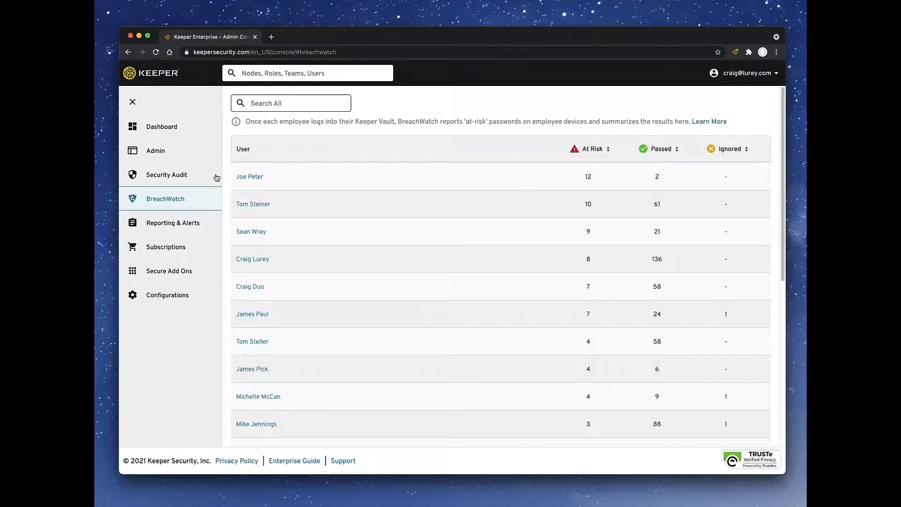
View the Breached PW Report, then the BreachWatch Event alert's 5/18/2021 9:54:38 AM report
{"action": "left_click", "coordinate": [203, 225]}
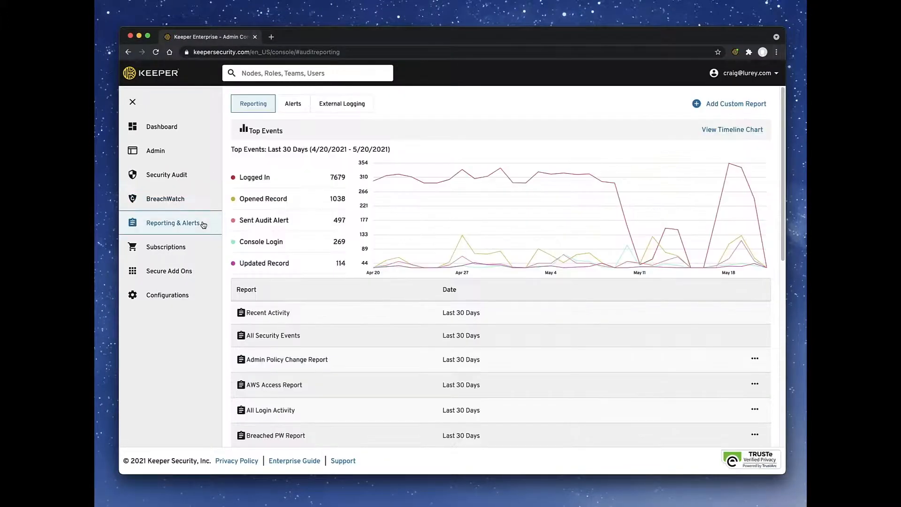
{"action": "scroll", "coordinate": [226, 240], "scroll_direction": "down", "scroll_amount": 2}
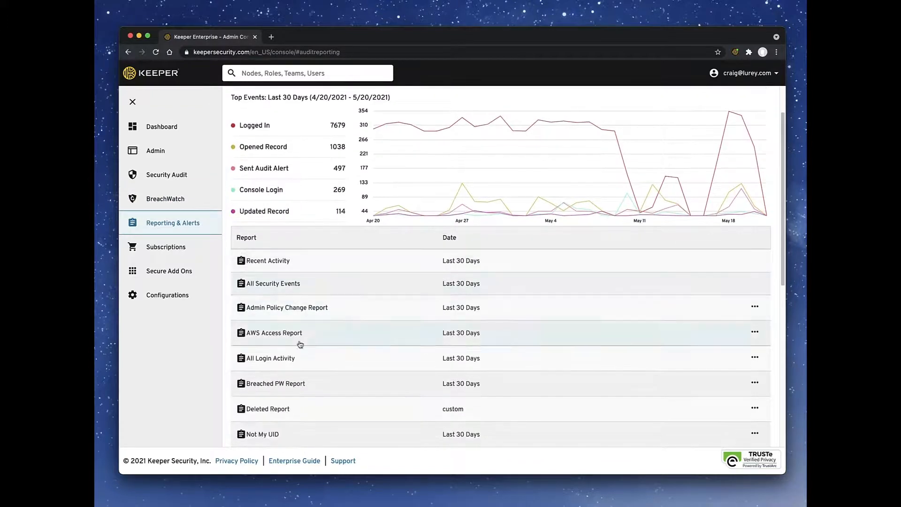
{"action": "left_click", "coordinate": [335, 384]}
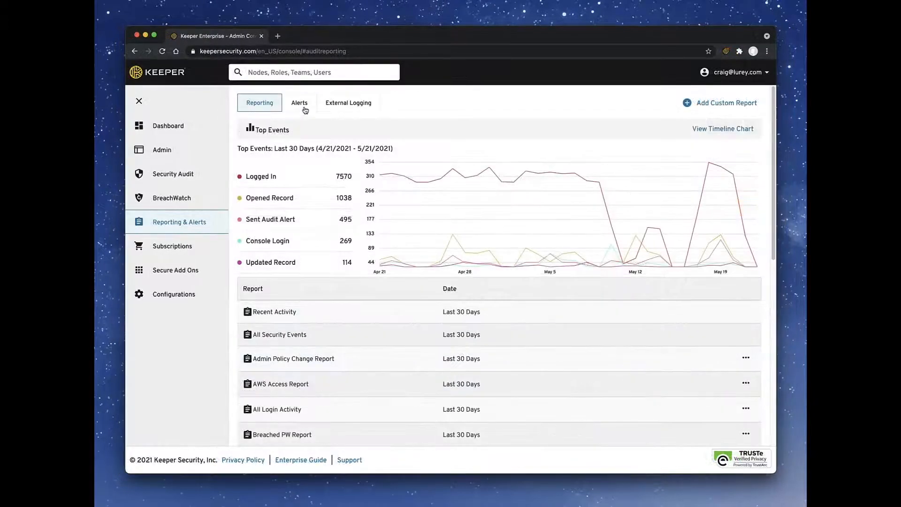
{"action": "left_click", "coordinate": [303, 107]}
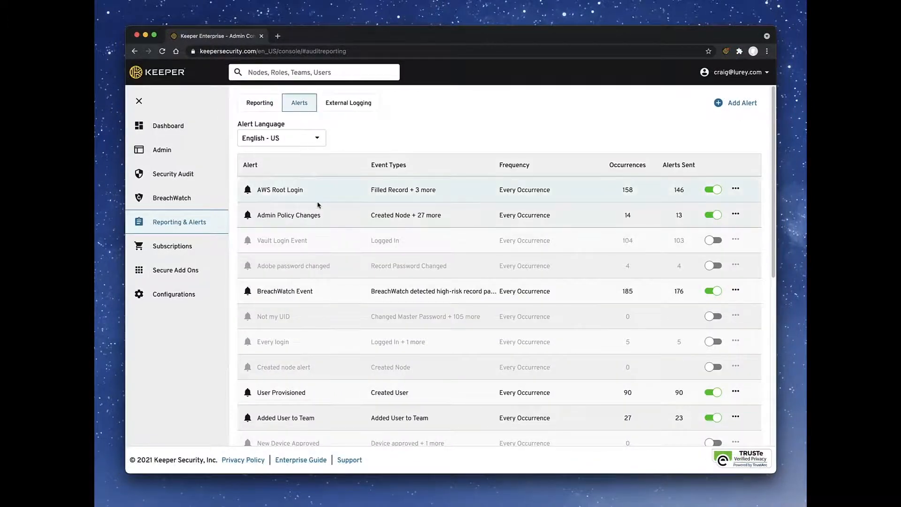
{"action": "left_click", "coordinate": [405, 294]}
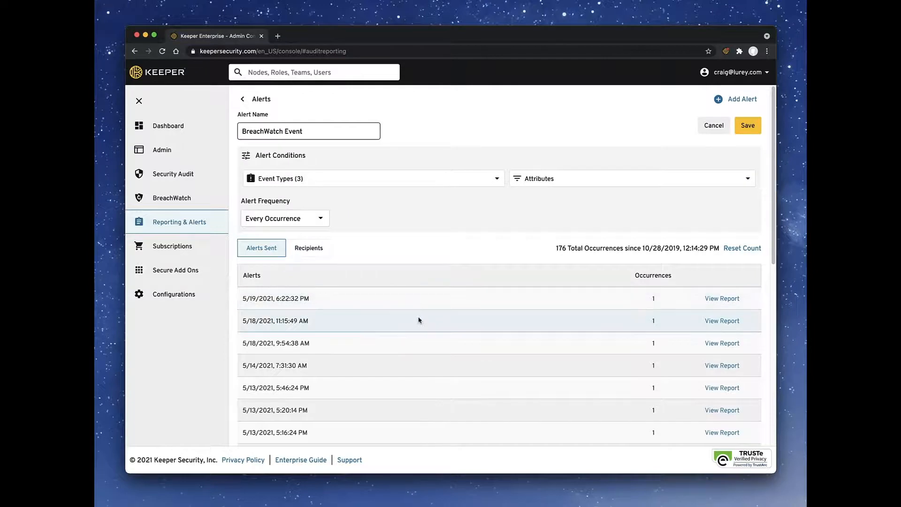
{"action": "left_click", "coordinate": [428, 345]}
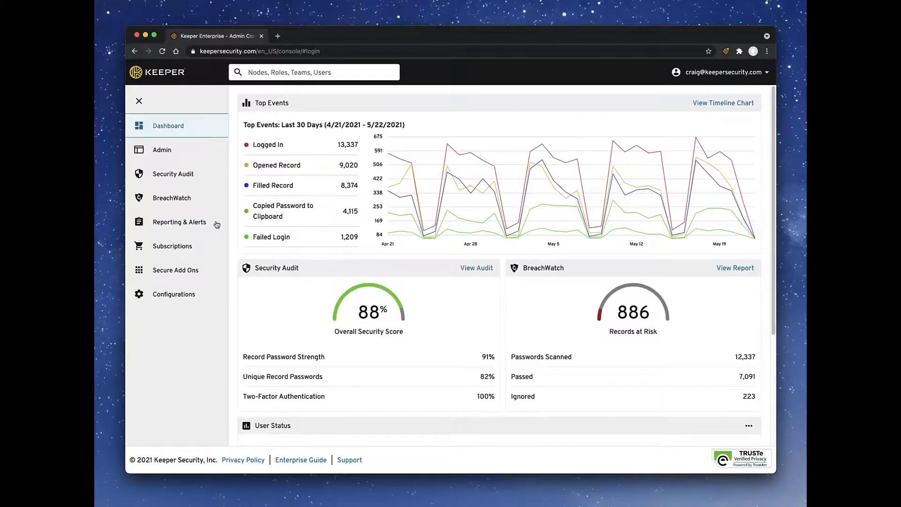
Browse Recent Activity's Policy Change event types without filtering, then return to Reporting
{"action": "left_click", "coordinate": [216, 224]}
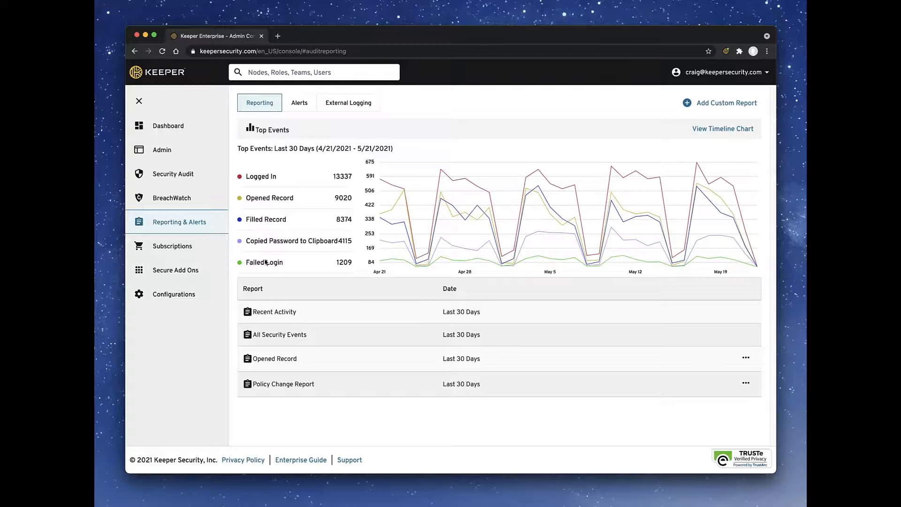
{"action": "left_click", "coordinate": [306, 313]}
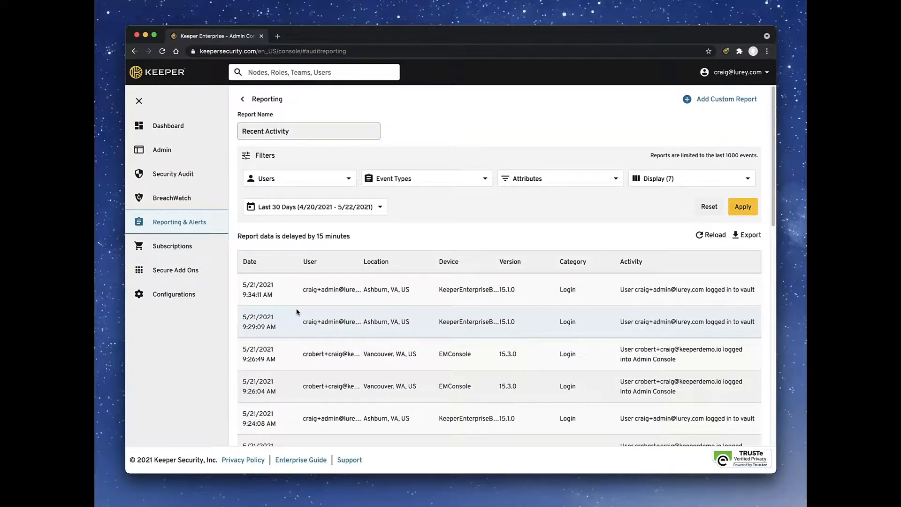
{"action": "left_click", "coordinate": [425, 182]}
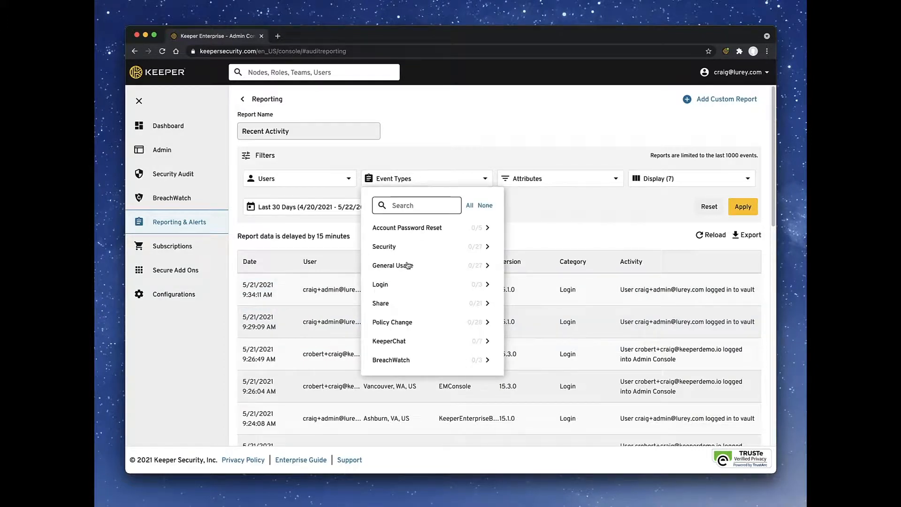
{"action": "left_click", "coordinate": [406, 331]}
{"action": "scroll", "coordinate": [407, 329], "scroll_direction": "down", "scroll_amount": 5}
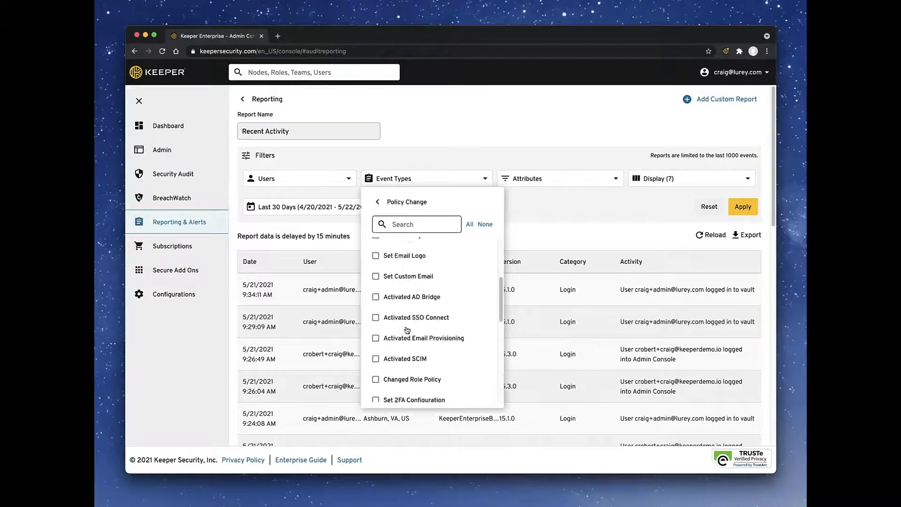
{"action": "scroll", "coordinate": [407, 328], "scroll_direction": "down", "scroll_amount": 3}
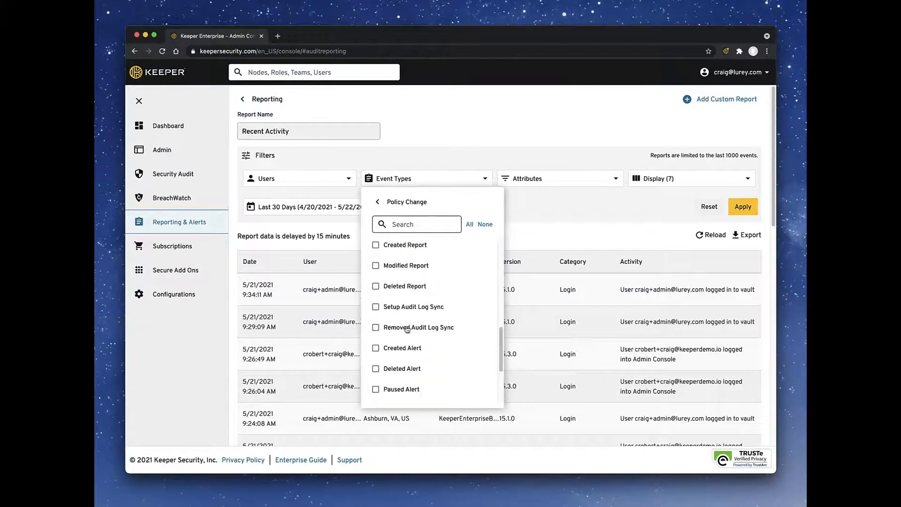
{"action": "scroll", "coordinate": [412, 321], "scroll_direction": "down", "scroll_amount": 2}
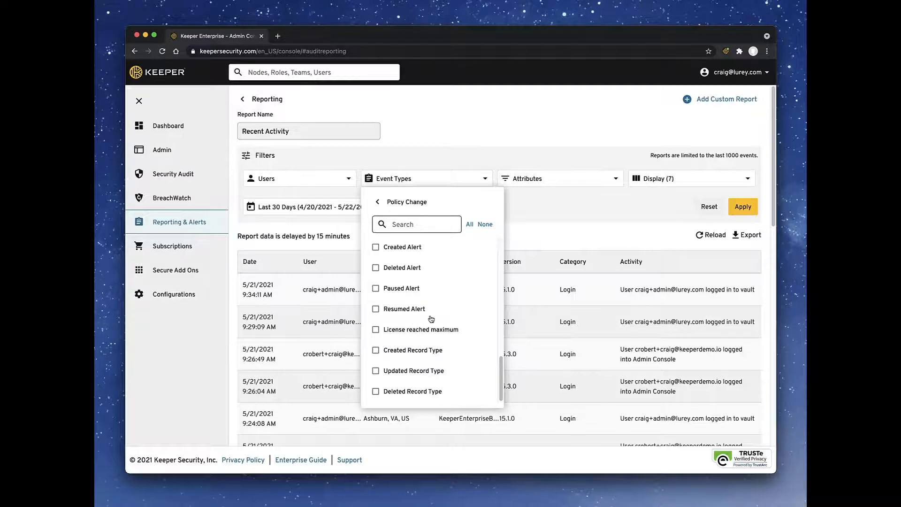
{"action": "left_click", "coordinate": [545, 238]}
{"action": "left_click", "coordinate": [253, 99]}
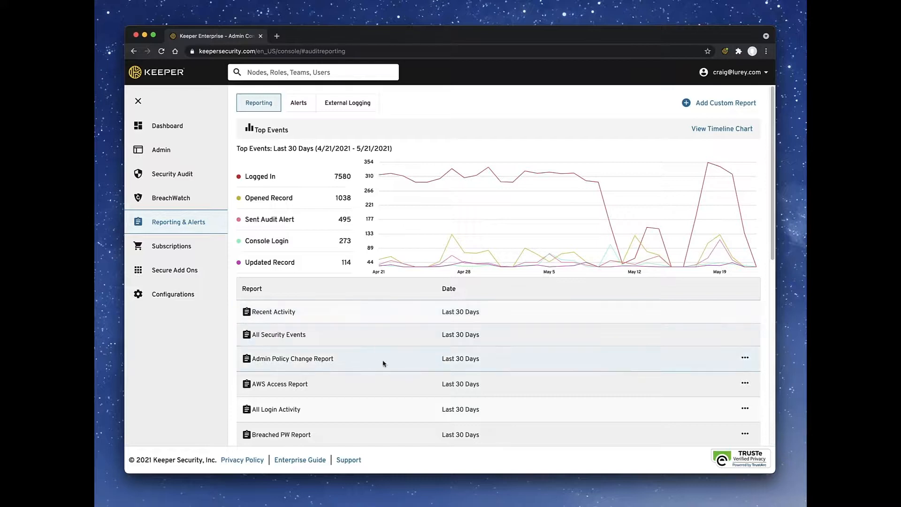
In the Admin Policy Change Report, view the latest deleted-team event's details and check the export formats
{"action": "left_click", "coordinate": [403, 363]}
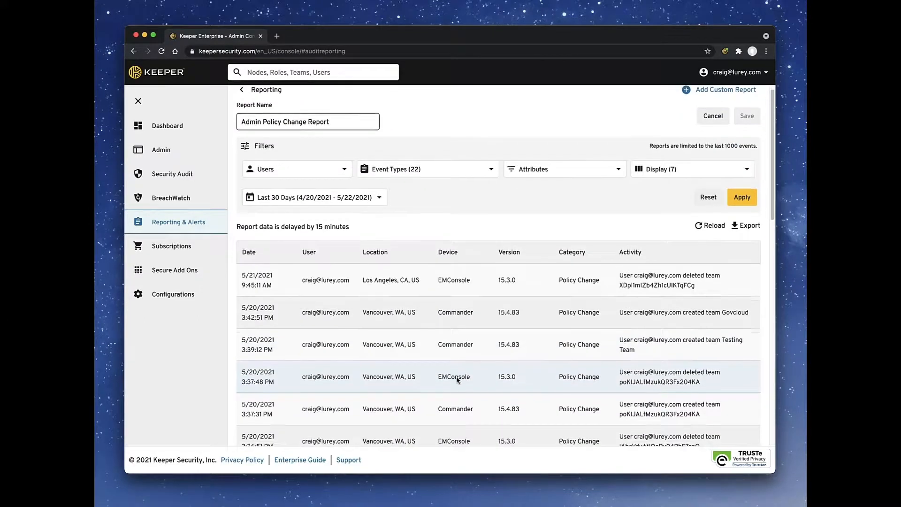
{"action": "scroll", "coordinate": [458, 380], "scroll_direction": "down", "scroll_amount": 1}
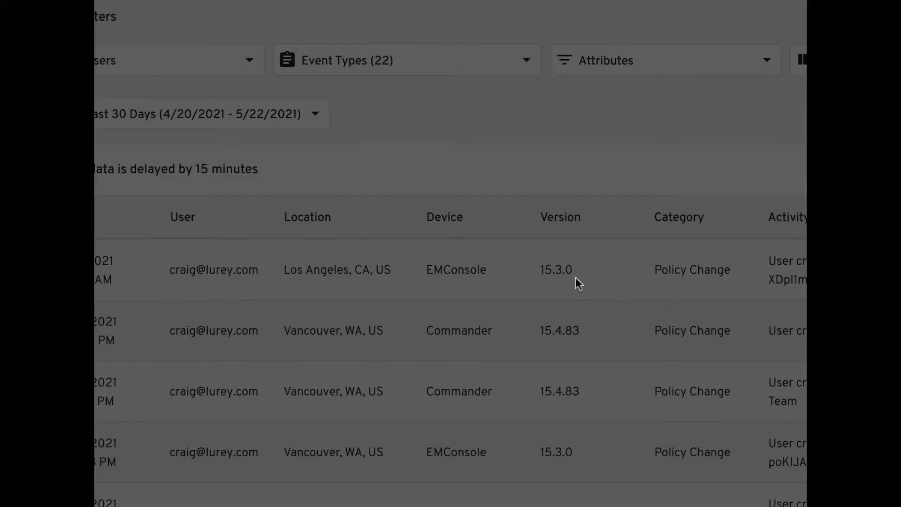
{"action": "left_click", "coordinate": [576, 278]}
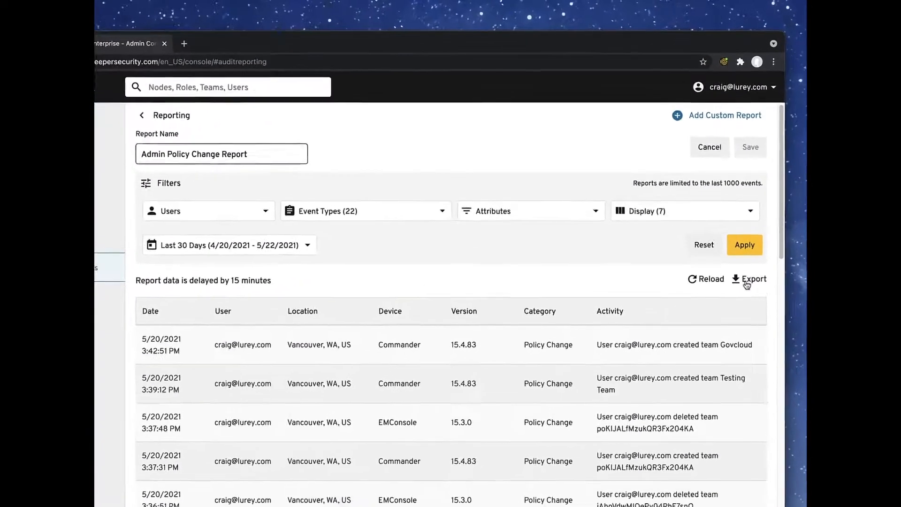
{"action": "left_click", "coordinate": [745, 232]}
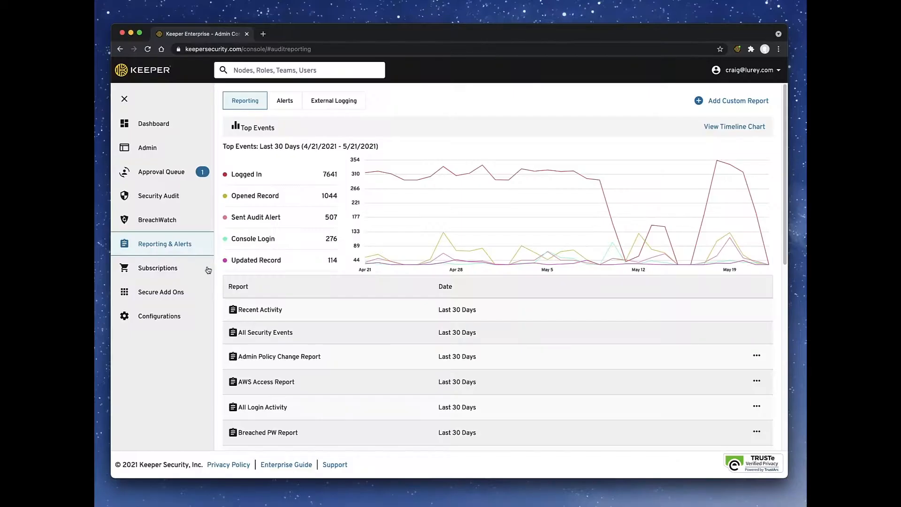
In the AWS Access Report, inspect the Opened Record and Filled Record event details, selecting the Record UID
{"action": "left_click", "coordinate": [385, 389]}
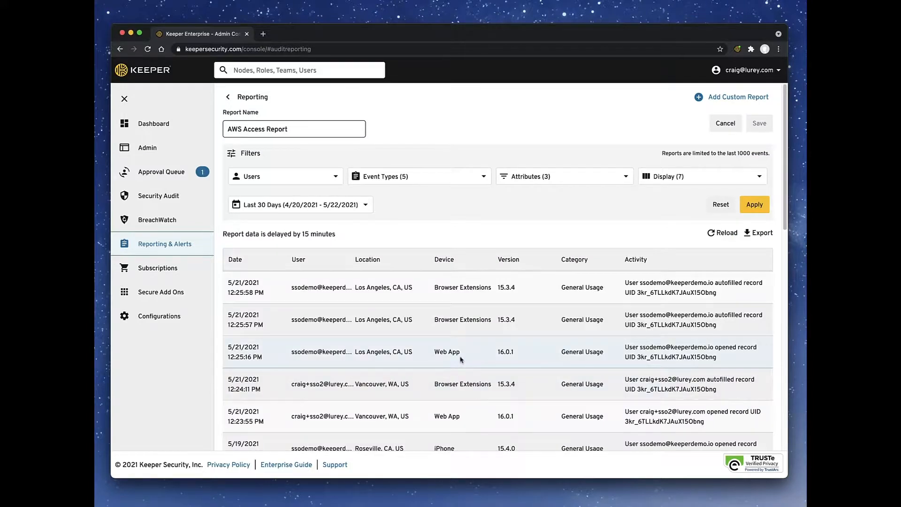
{"action": "left_click", "coordinate": [460, 359]}
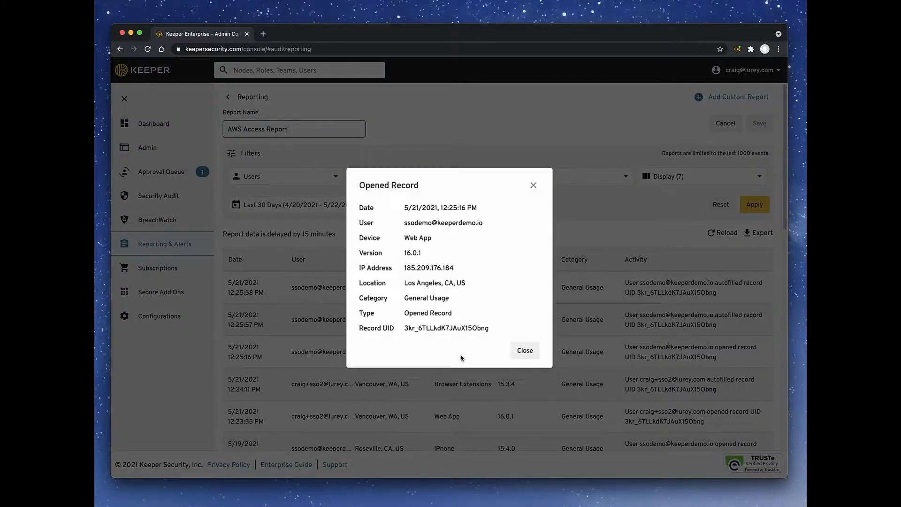
{"action": "left_click", "coordinate": [525, 350]}
{"action": "left_click", "coordinate": [460, 286]}
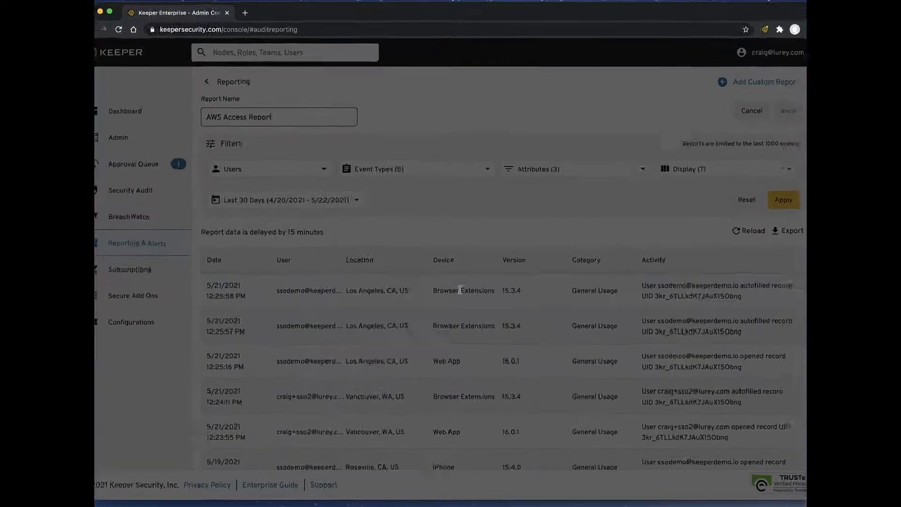
{"action": "double_click", "coordinate": [403, 354]}
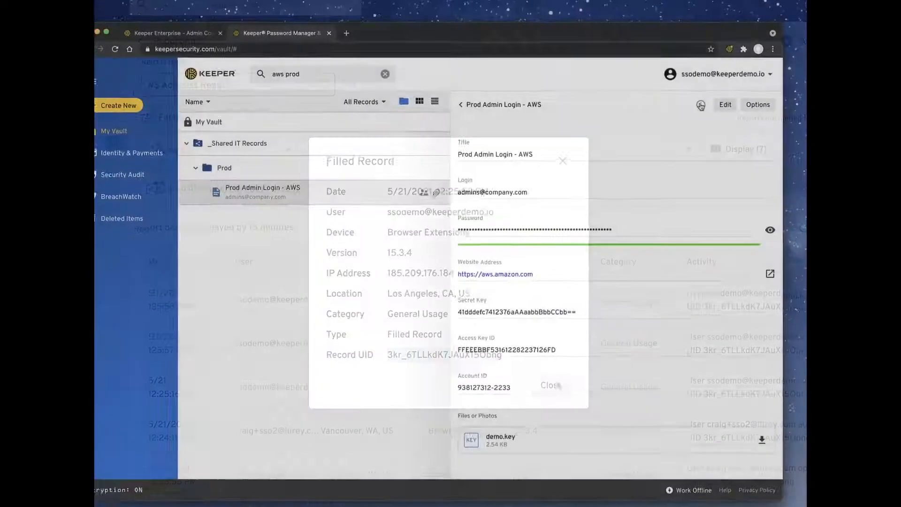
{"action": "left_click", "coordinate": [670, 126]}
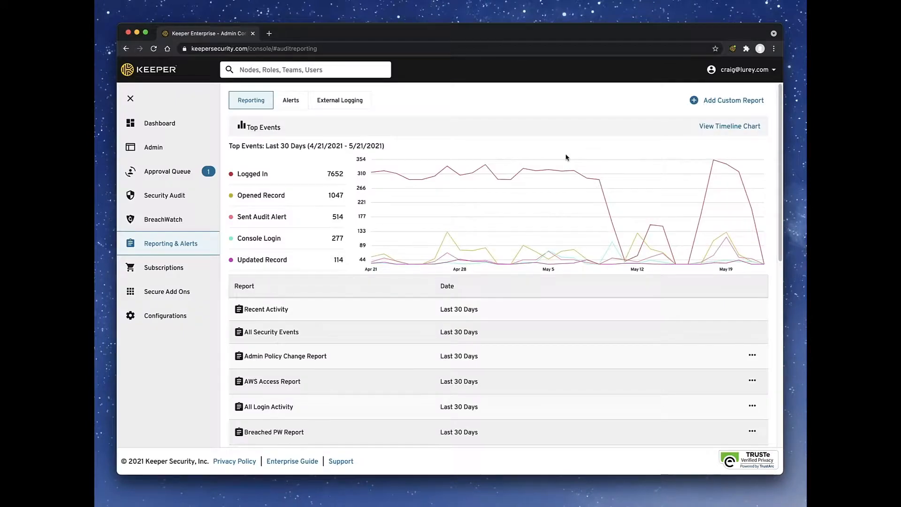
Review the Policy Change event types covered by the Admin Policy Changes alert
{"action": "left_click", "coordinate": [292, 107]}
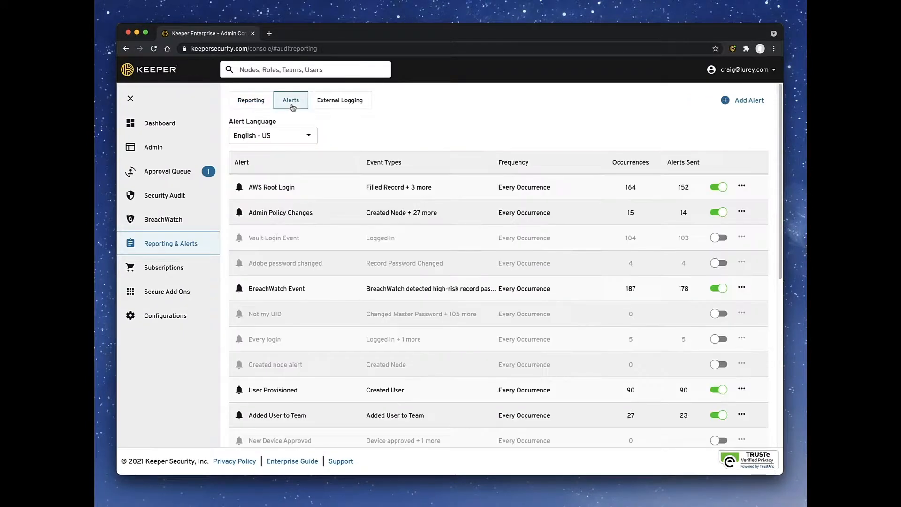
{"action": "left_click", "coordinate": [325, 214]}
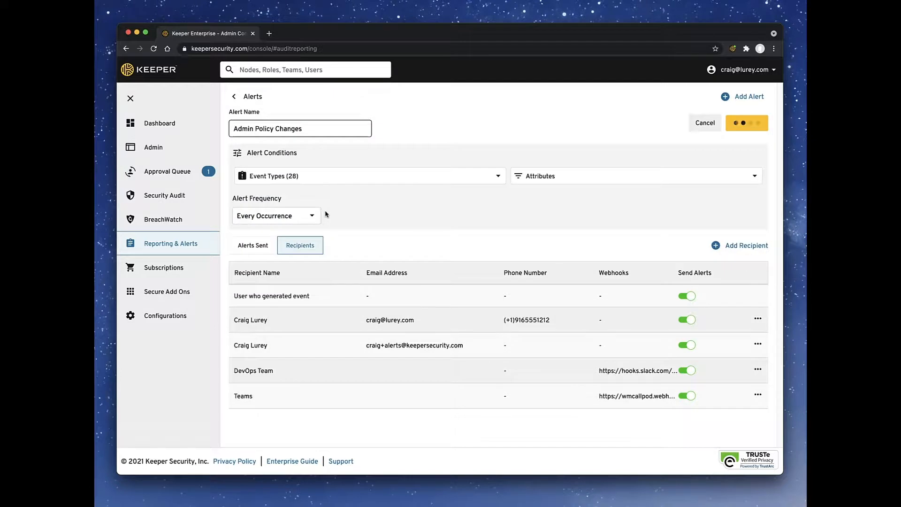
{"action": "left_click", "coordinate": [317, 178]}
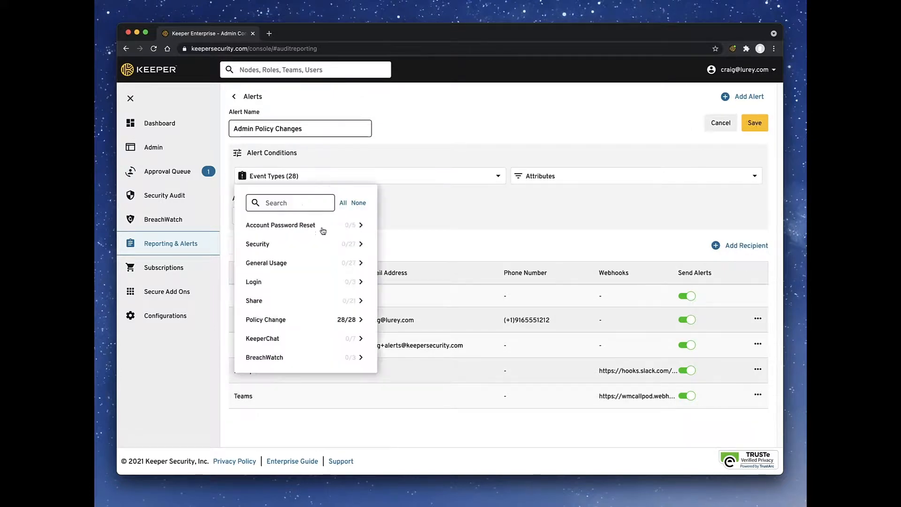
{"action": "left_click", "coordinate": [319, 318]}
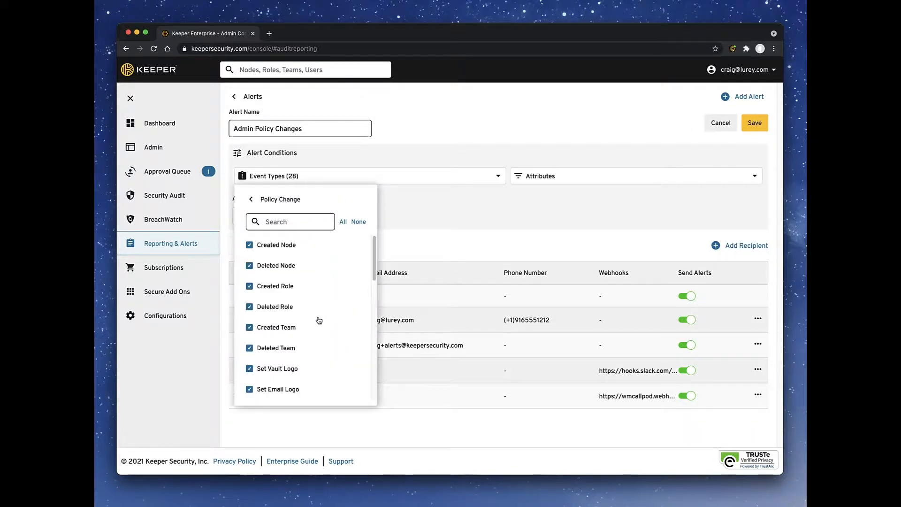
{"action": "scroll", "coordinate": [320, 319], "scroll_direction": "down", "scroll_amount": 5}
{"action": "scroll", "coordinate": [321, 317], "scroll_direction": "down", "scroll_amount": 5}
{"action": "left_click", "coordinate": [472, 235]}
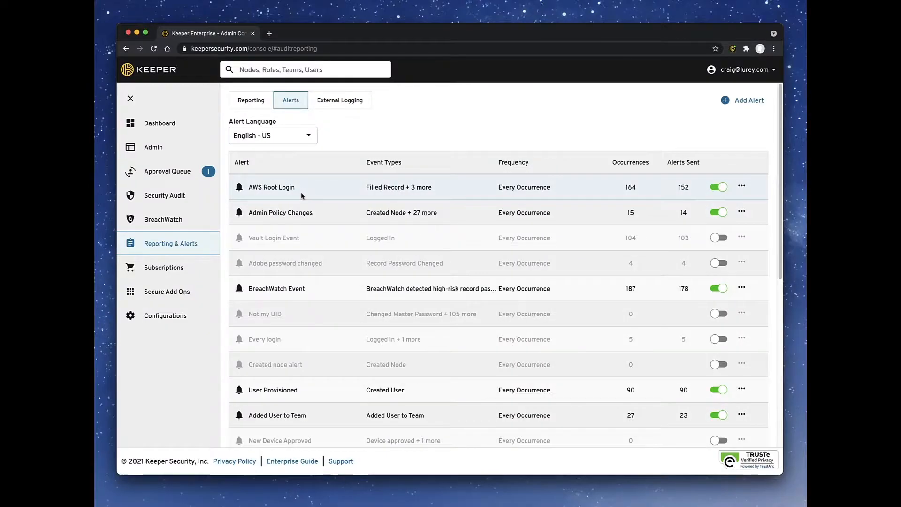
Check the AWS Root Login alert's General Usage event types and the record UIDs it watches
{"action": "left_click", "coordinate": [311, 195]}
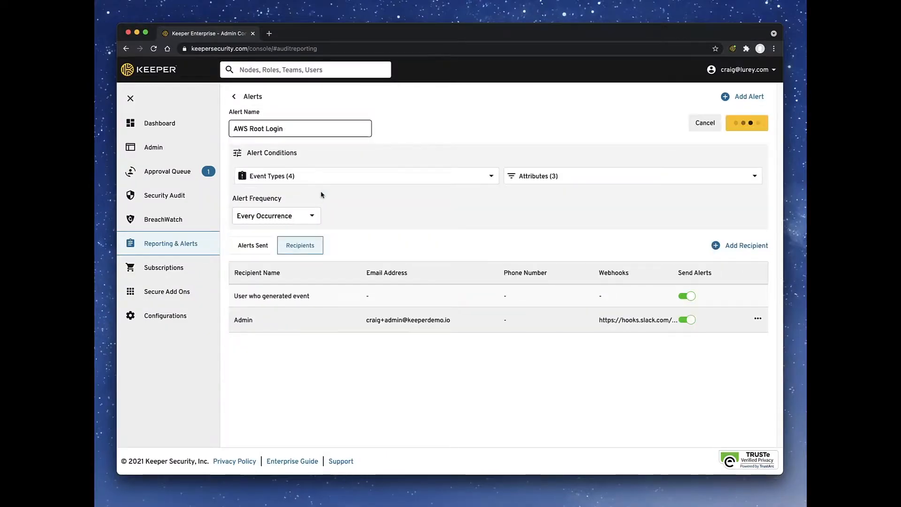
{"action": "left_click", "coordinate": [339, 181]}
{"action": "left_click", "coordinate": [319, 261]}
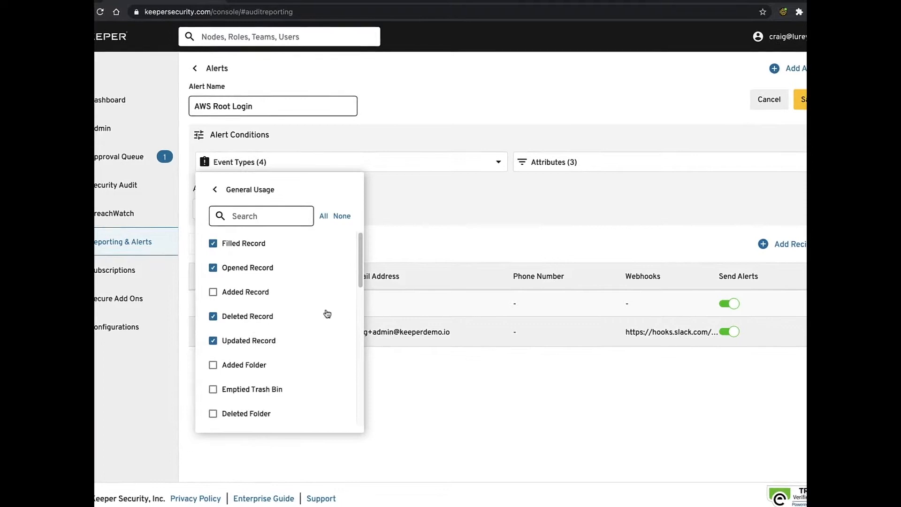
{"action": "left_click", "coordinate": [567, 168]}
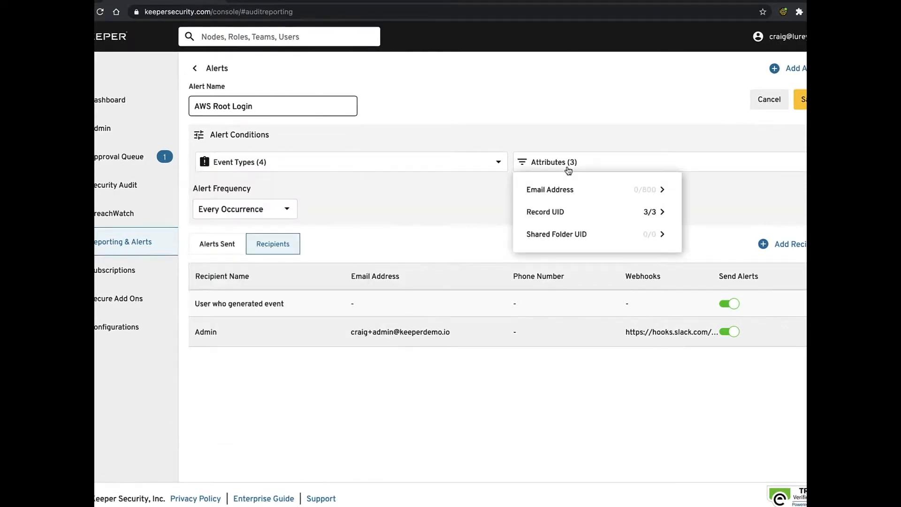
{"action": "left_click", "coordinate": [586, 214]}
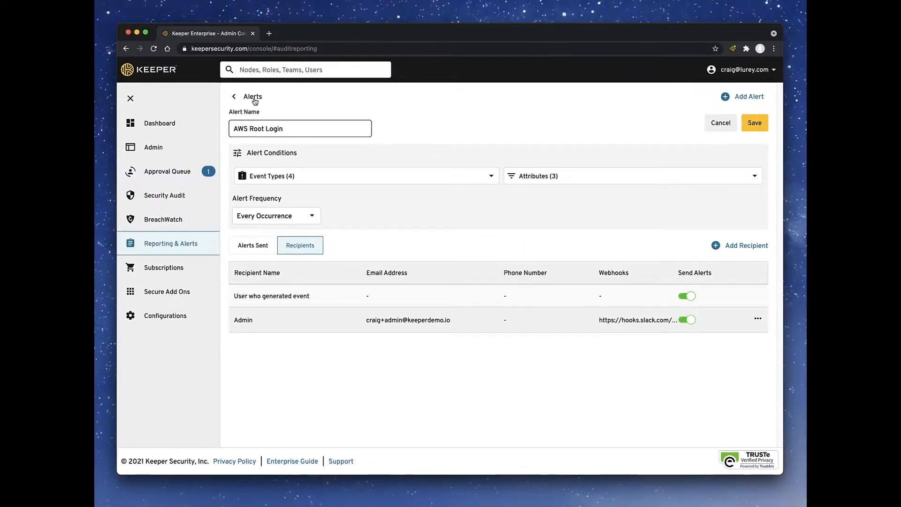
{"action": "left_click", "coordinate": [253, 99]}
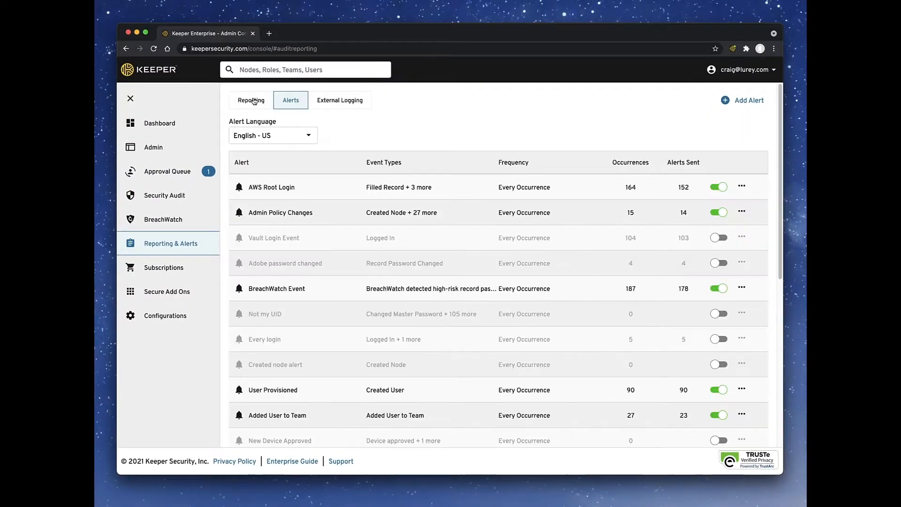
{"action": "left_click", "coordinate": [331, 102]}
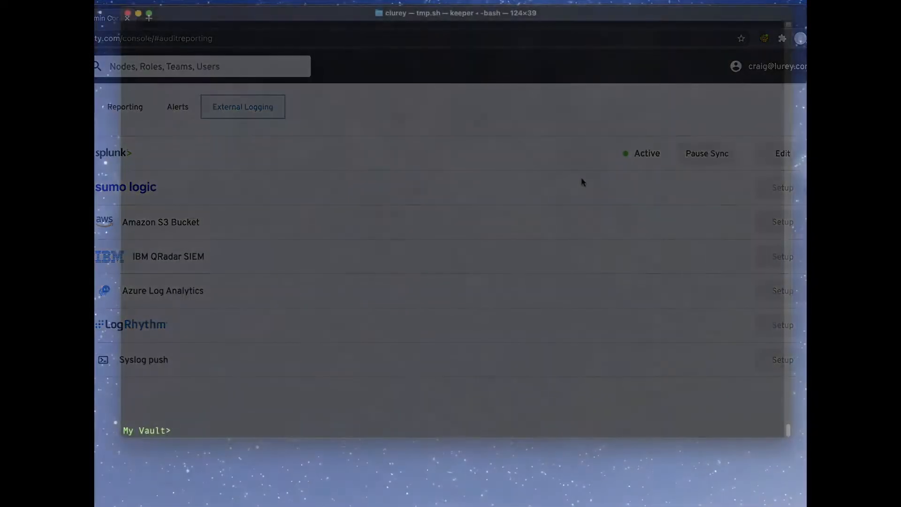
Run audit-report --format csv --report-type raw --event-type team_deleted --limit 1 in Commander
{"action": "type", "text": "audit-report --fo"}
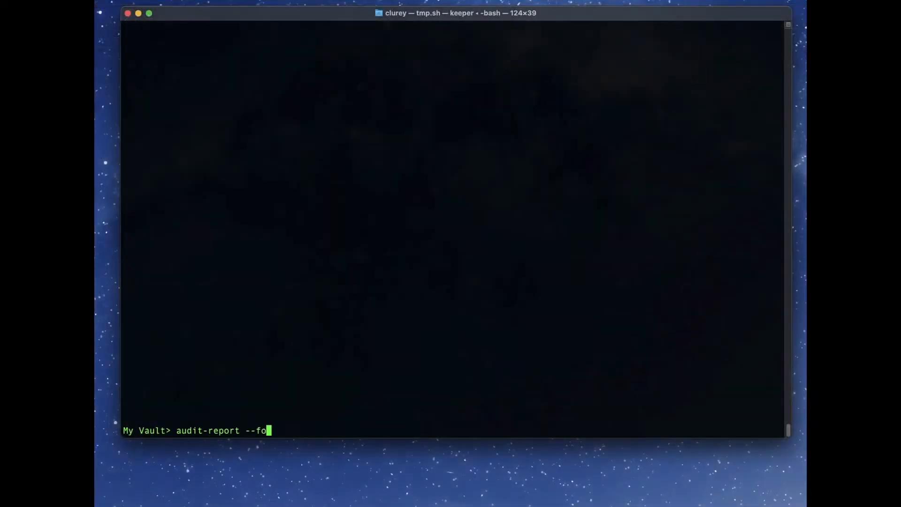
{"action": "type", "text": "rmat csv --report-type raw --event-type team_deleted -"}
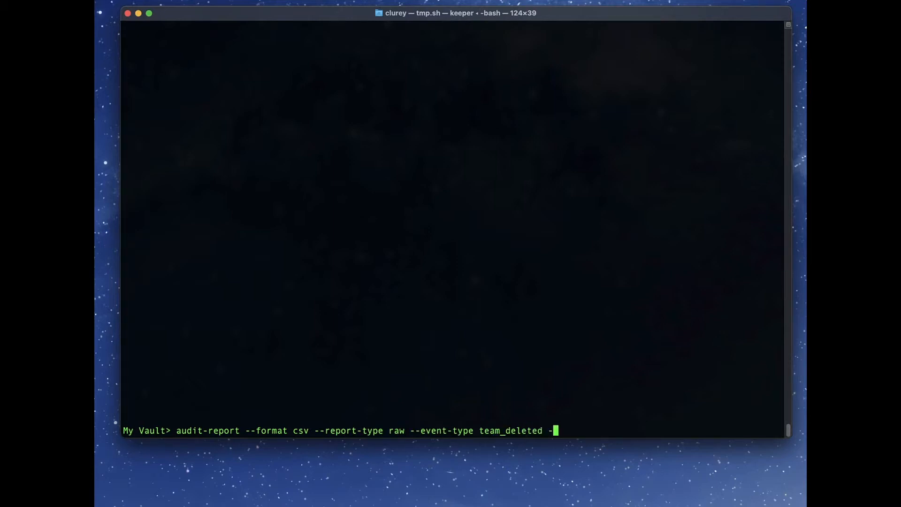
{"action": "type", "text": "1"}
{"action": "key", "text": "Return"}
{"action": "key", "text": "Return"}
{"action": "key", "text": "Return"}
{"action": "key", "text": "Return"}
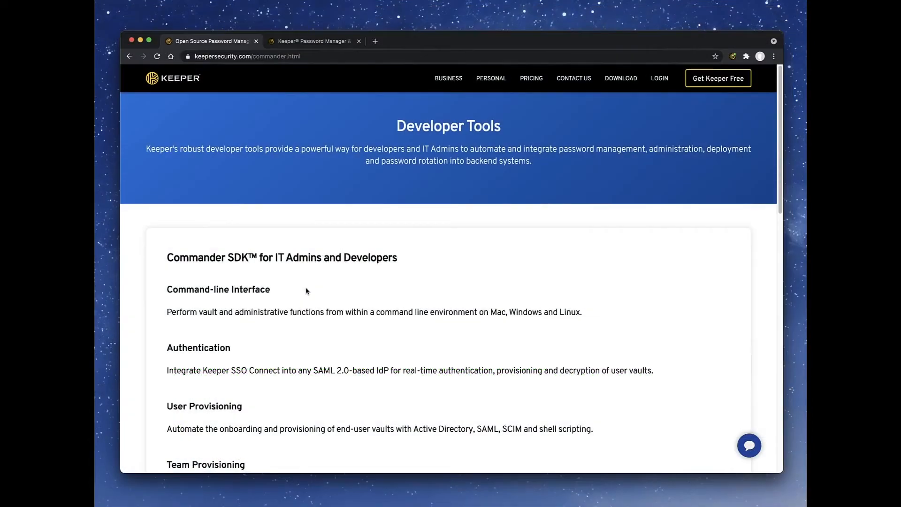
Open the Keeper-Security/Commander GitHub repository from Developer Tools and scroll to the README
{"action": "scroll", "coordinate": [306, 291], "scroll_direction": "down", "scroll_amount": 5}
{"action": "scroll", "coordinate": [306, 291], "scroll_direction": "down", "scroll_amount": 1}
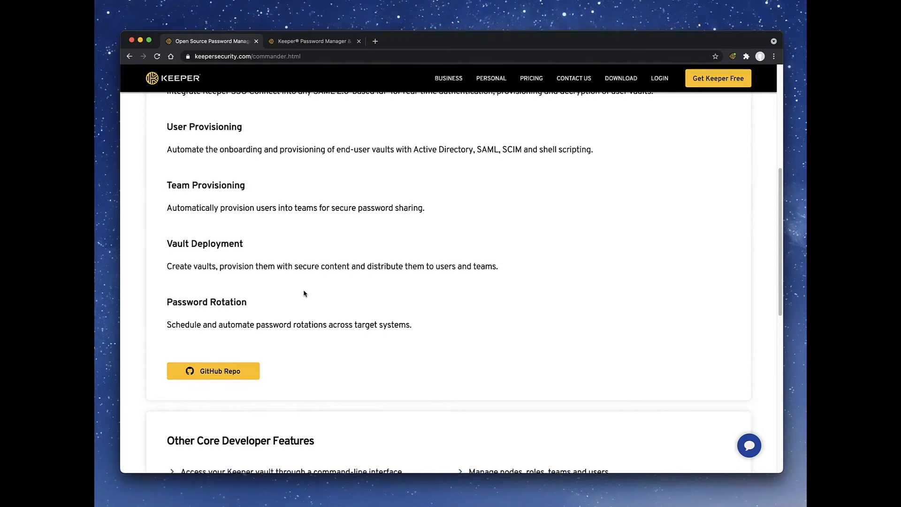
{"action": "left_click", "coordinate": [220, 371]}
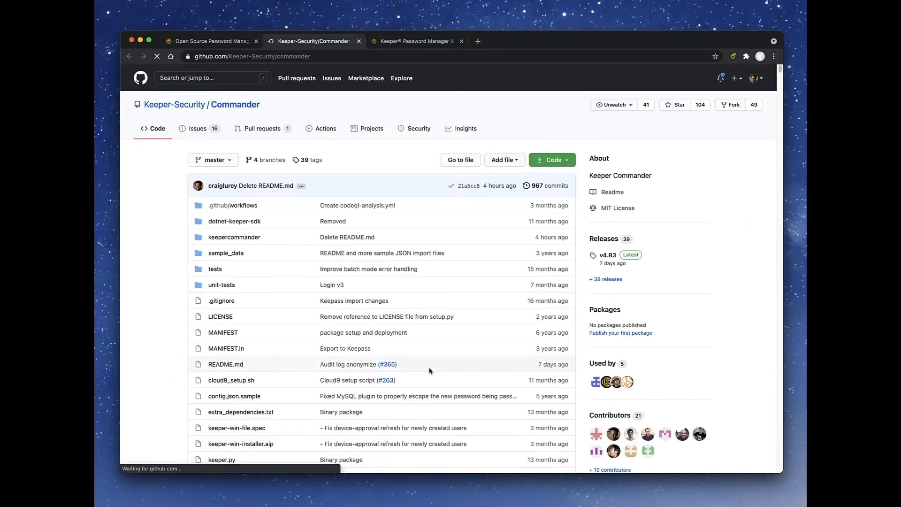
{"action": "scroll", "coordinate": [428, 371], "scroll_direction": "down", "scroll_amount": 8}
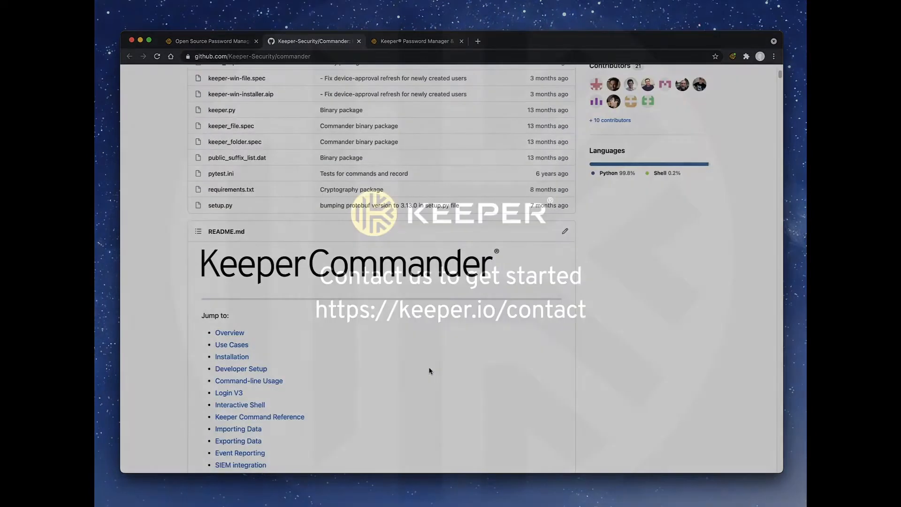